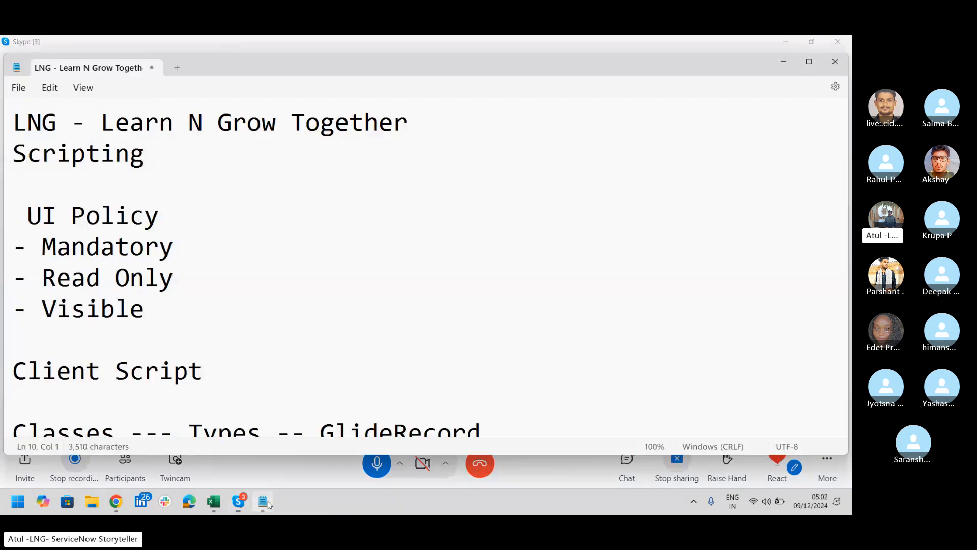
Bring the LNG scripting notes to the front in Notepad and select the UI Policy heading
click(263, 502)
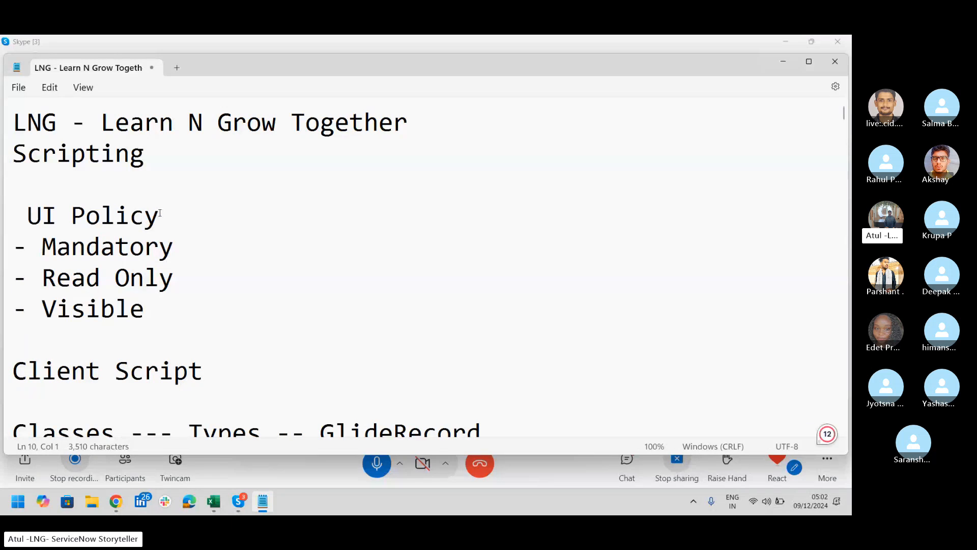
drag(159, 213, 26, 227)
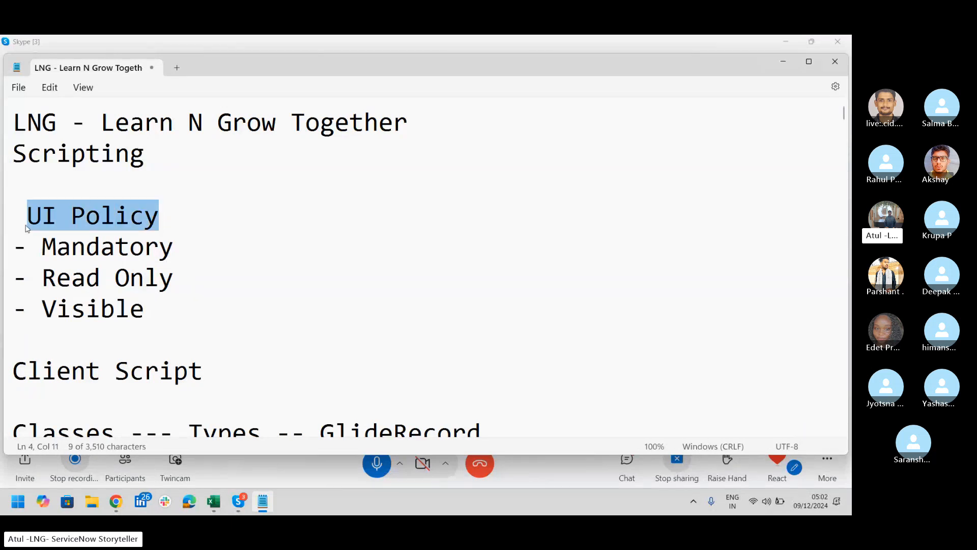
click(558, 145)
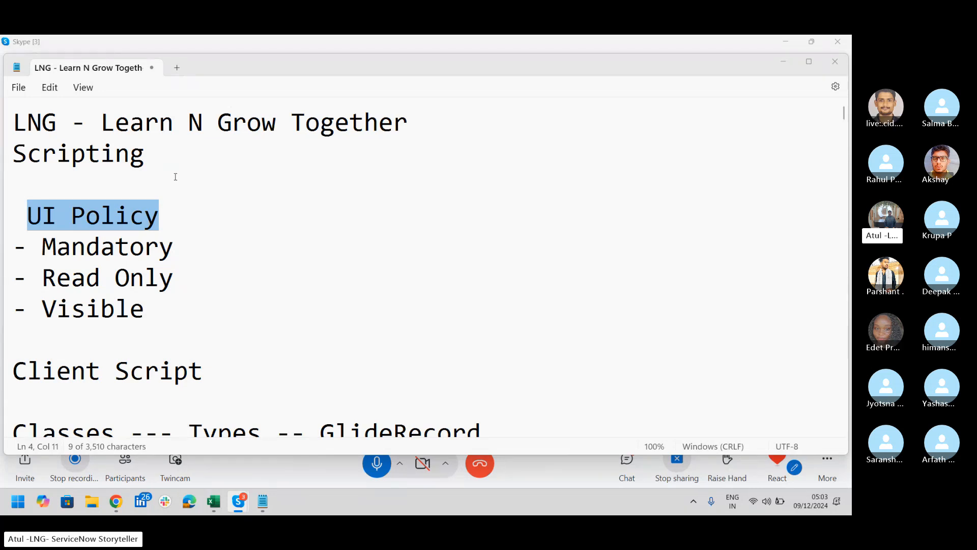
Add 'UI Action' and 'Business Rule' lines below Scripting, then select the UI Action line
click(170, 170)
key(Return)
key(Return)
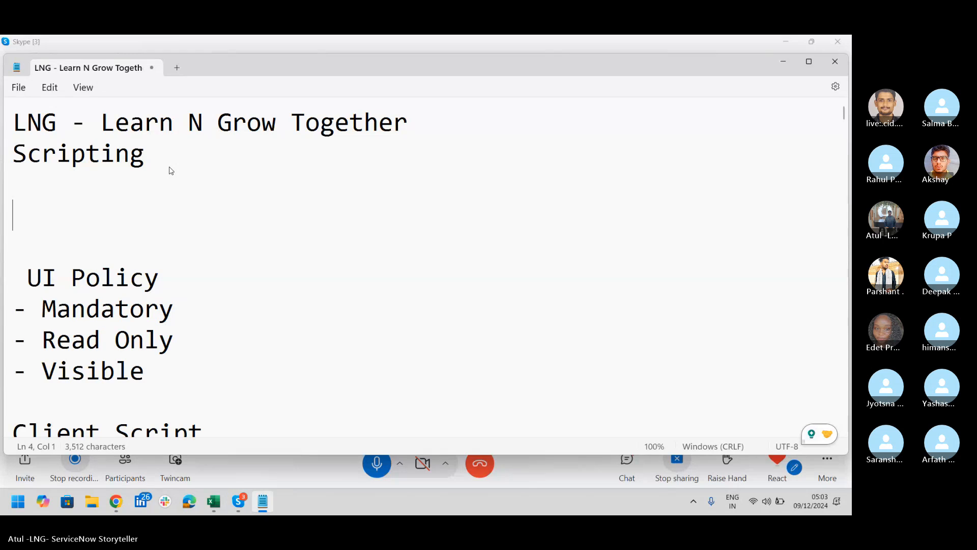
text(UI Action)
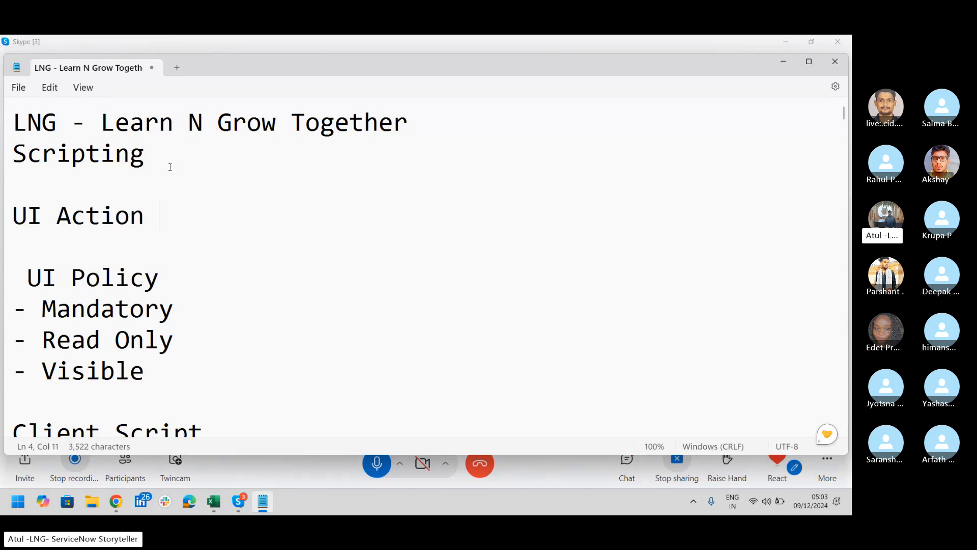
key(Return)
text(Busne)
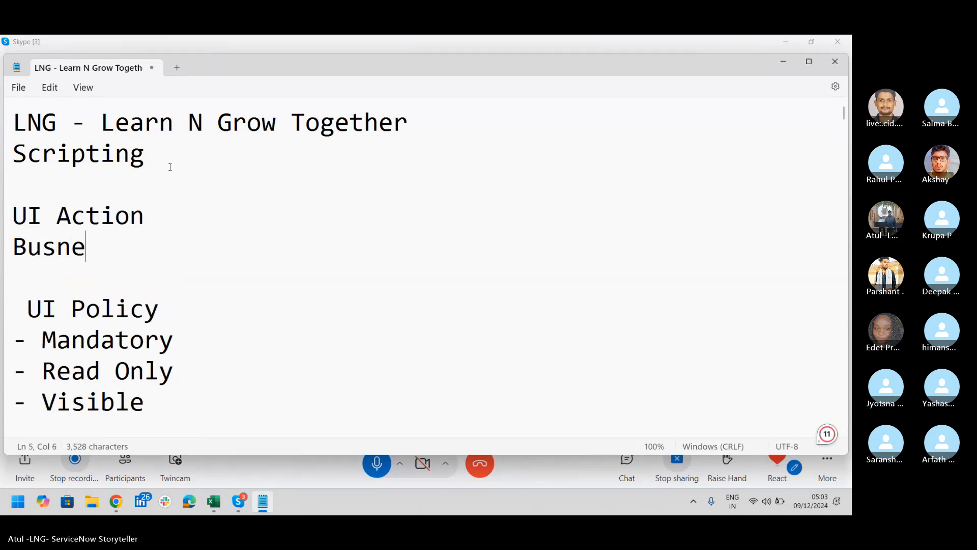
key(BackSpace)
key(BackSpace)
text(iness R)
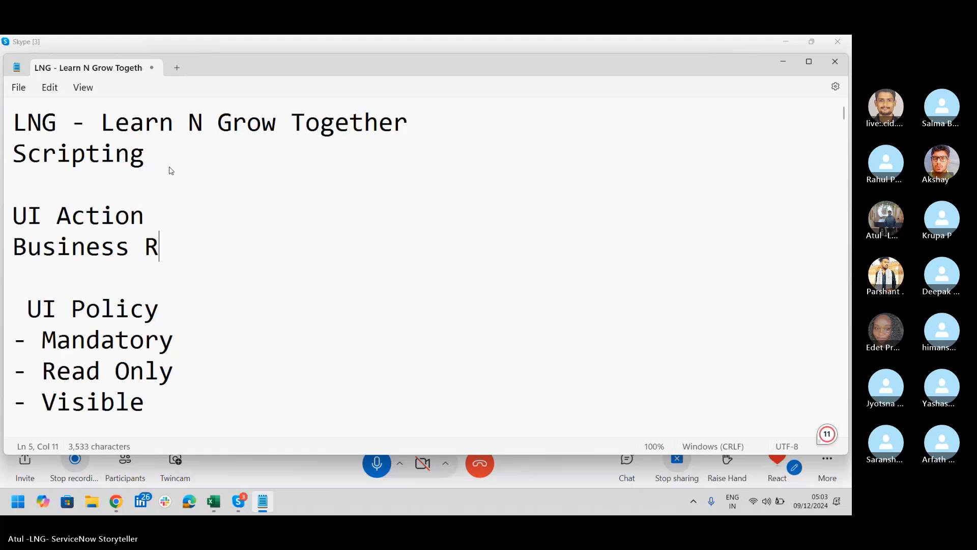
text(ule)
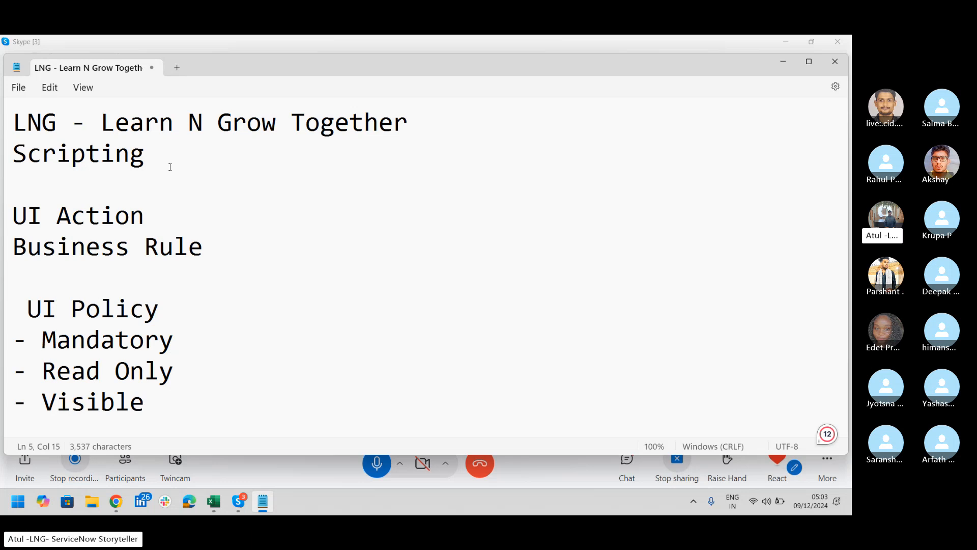
drag(148, 215, 1, 218)
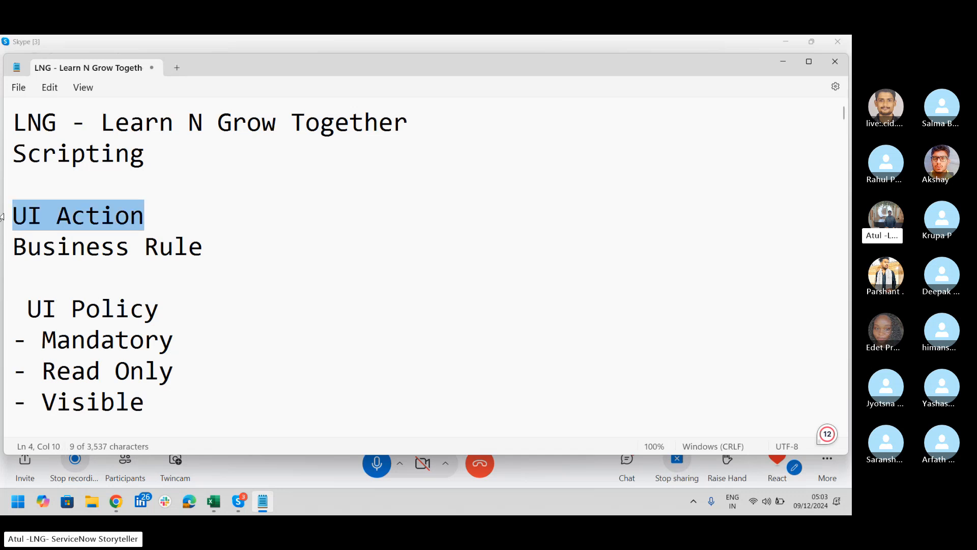
Log in to the ServiceNow instance as admin with the account password
click(116, 501)
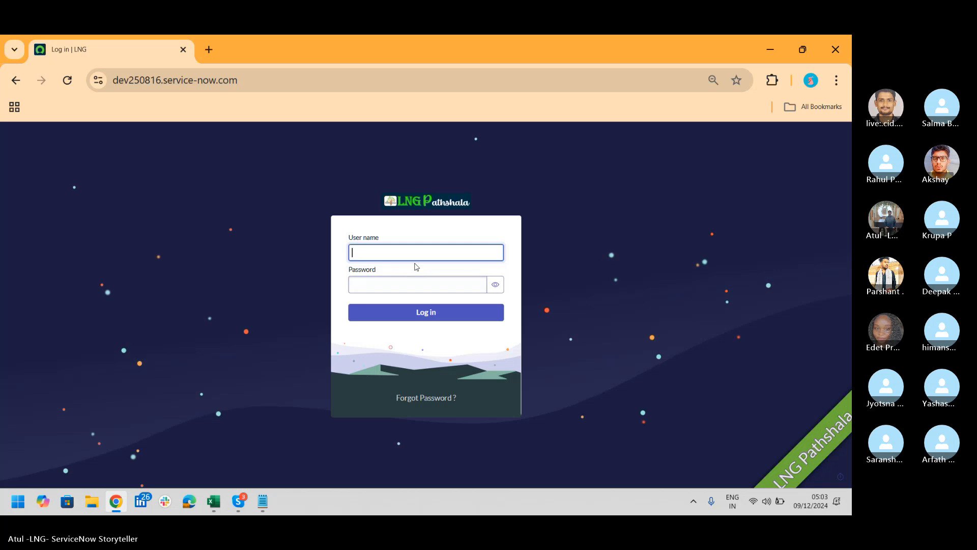
text(admin)
key(Tab)
text(•••••)
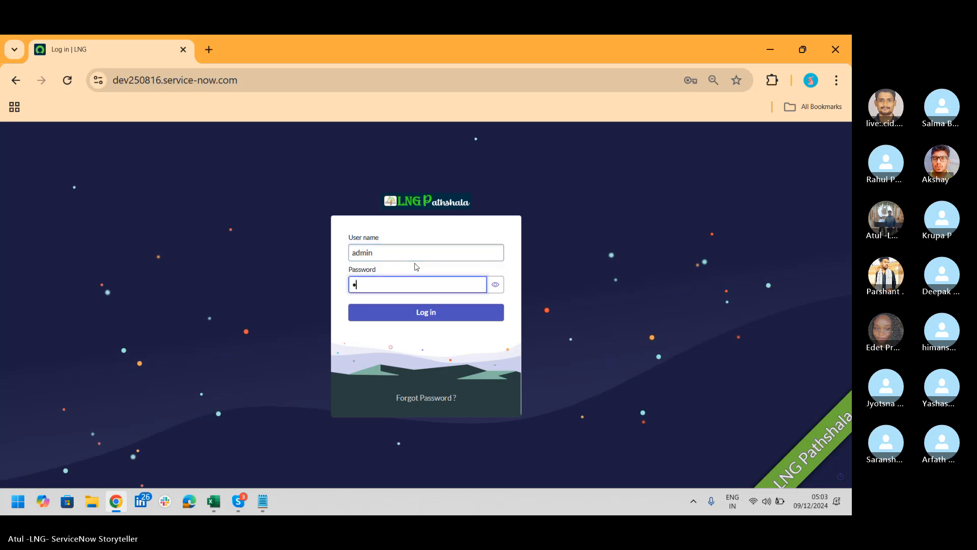
text(••••••)
key(Return)
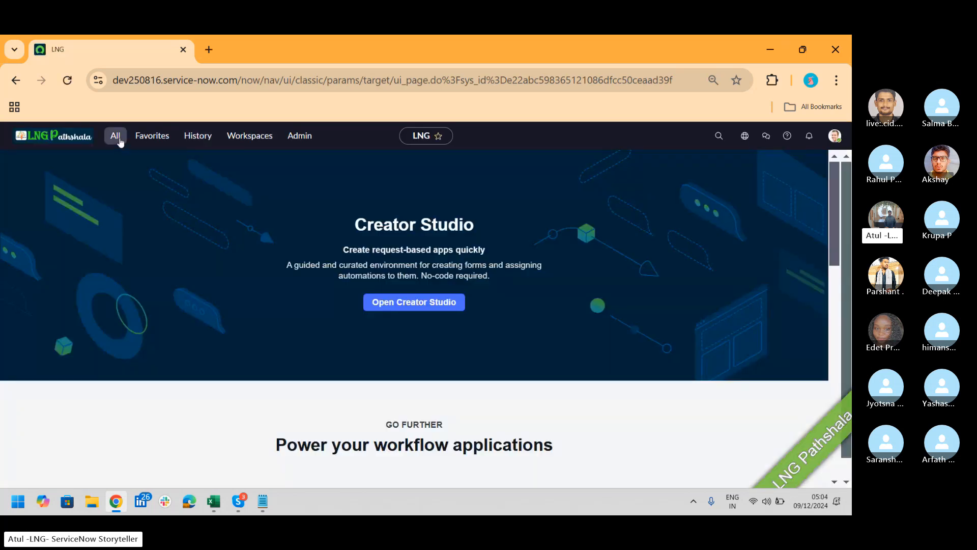
Filter the All menu for 'incident' and create a new Incident record
click(115, 136)
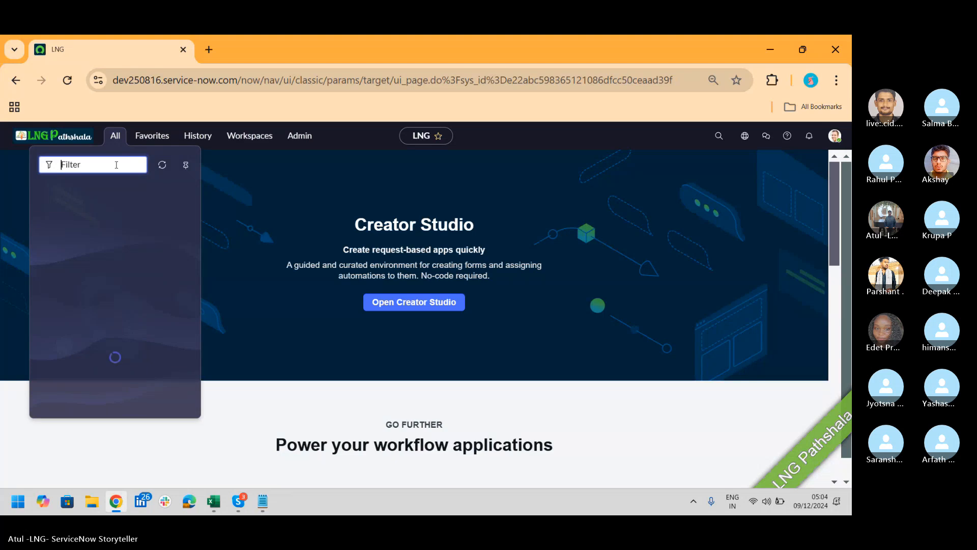
text(incide)
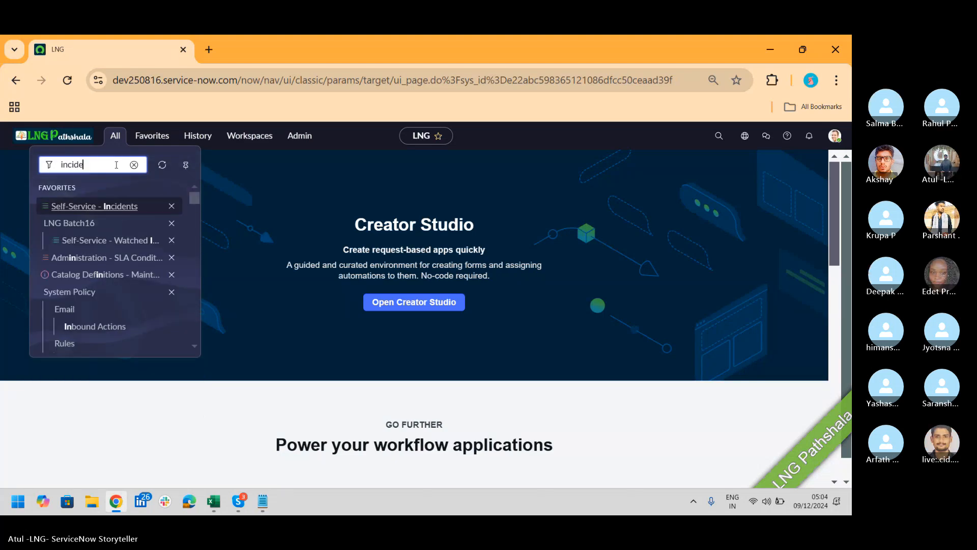
text(nt)
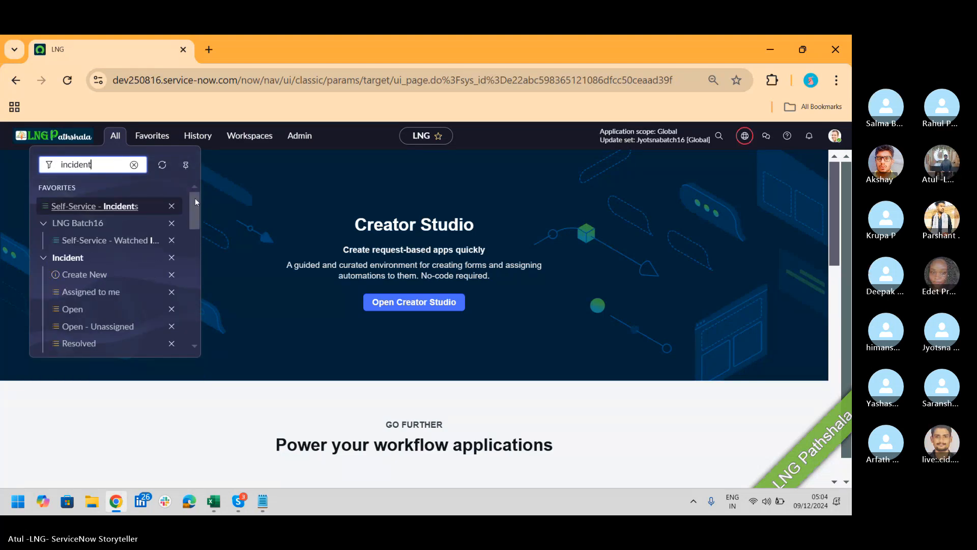
click(194, 197)
drag(194, 202, 204, 277)
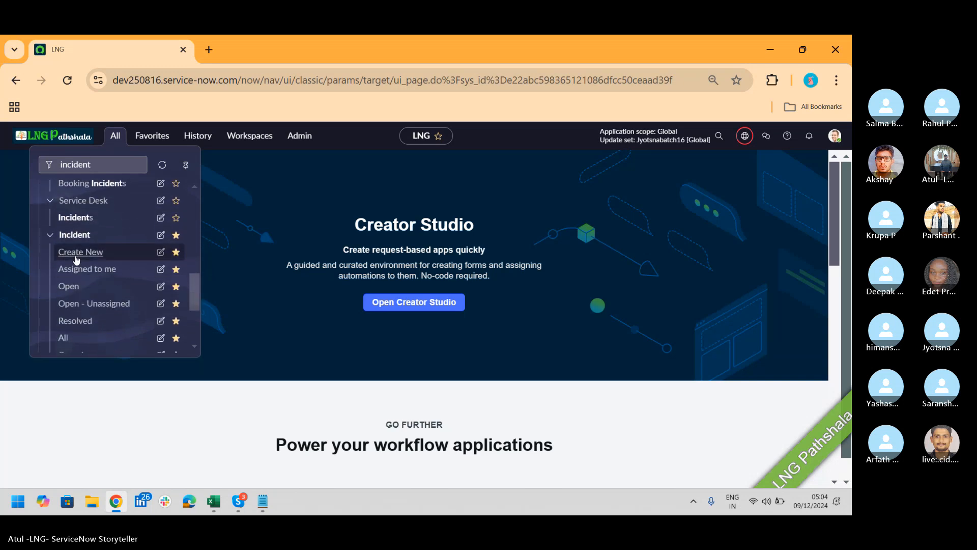
click(79, 252)
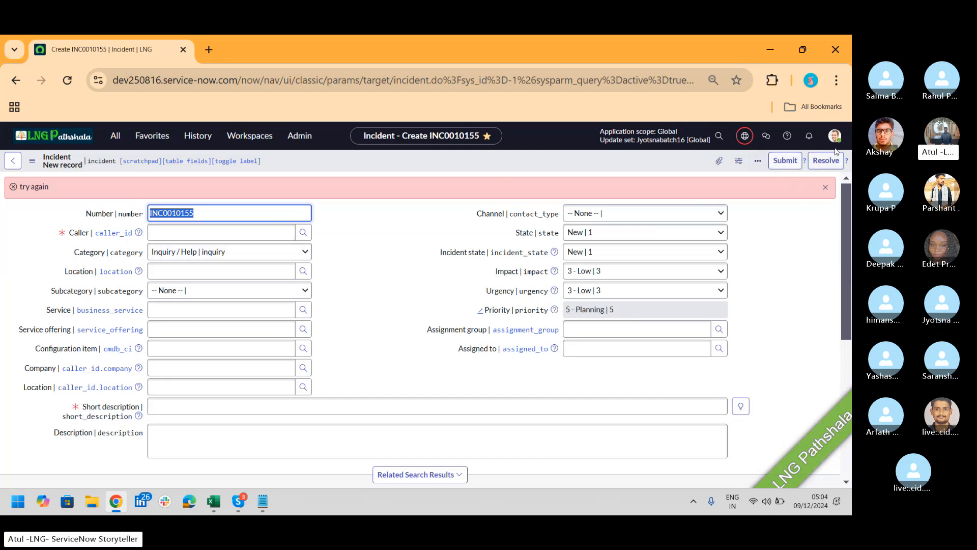
Set Caller to LNG Batch16 and Short description to 'Test', then save incident INC0010155
right_click(594, 165)
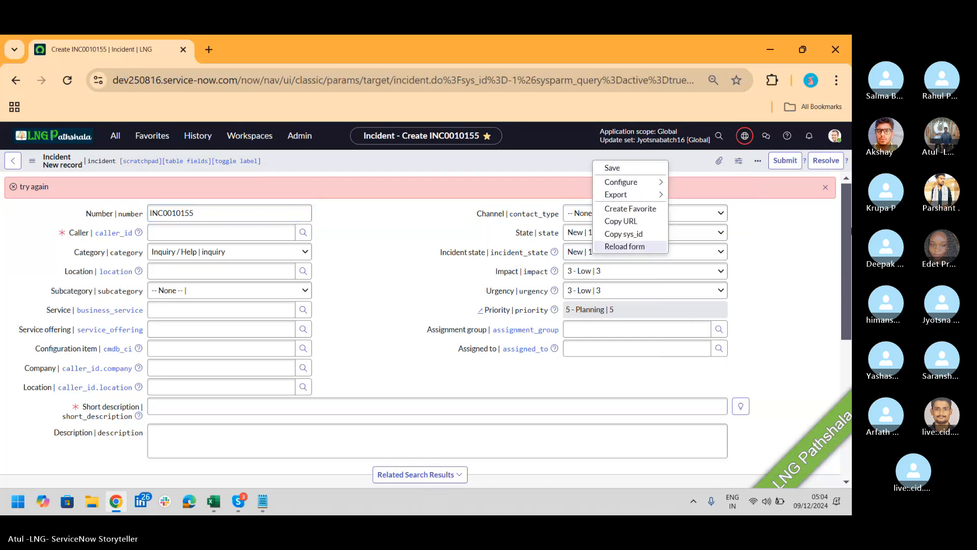
mouse_move(849, 218)
mouse_down()
mouse_move(851, 376)
mouse_move(835, 214)
mouse_up()
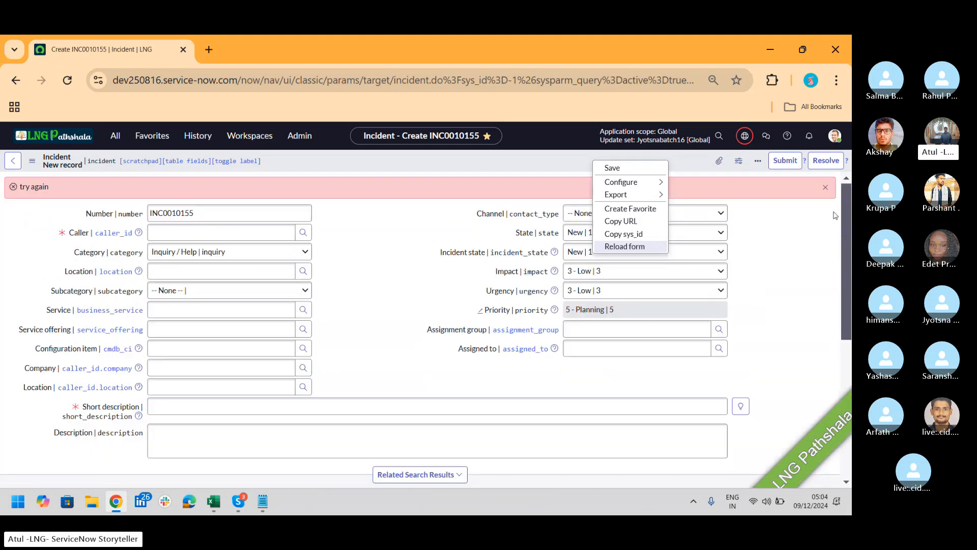
click(227, 231)
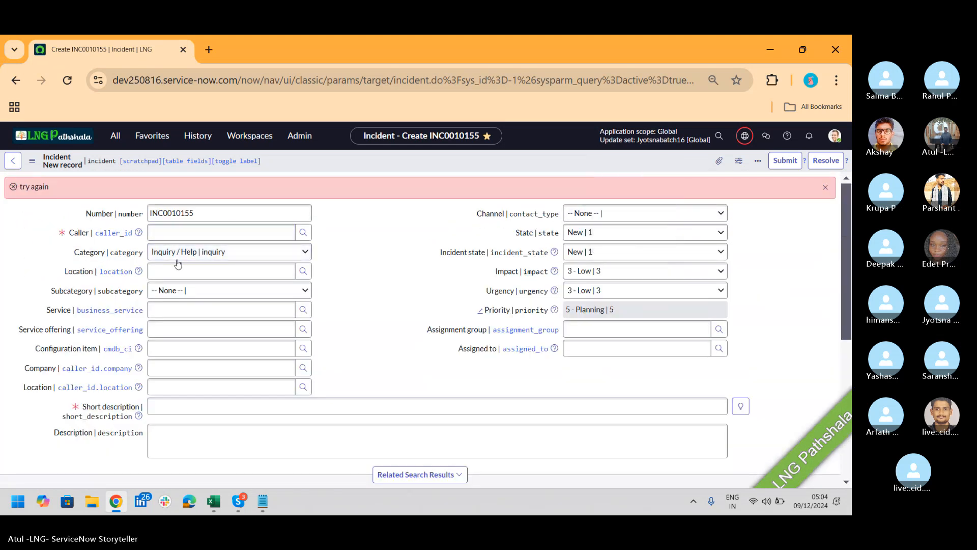
click(186, 235)
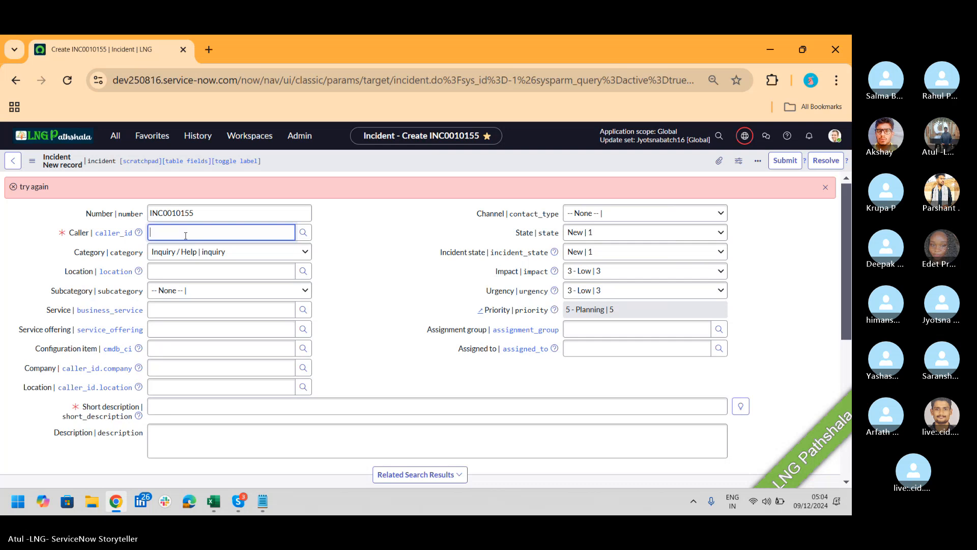
click(184, 277)
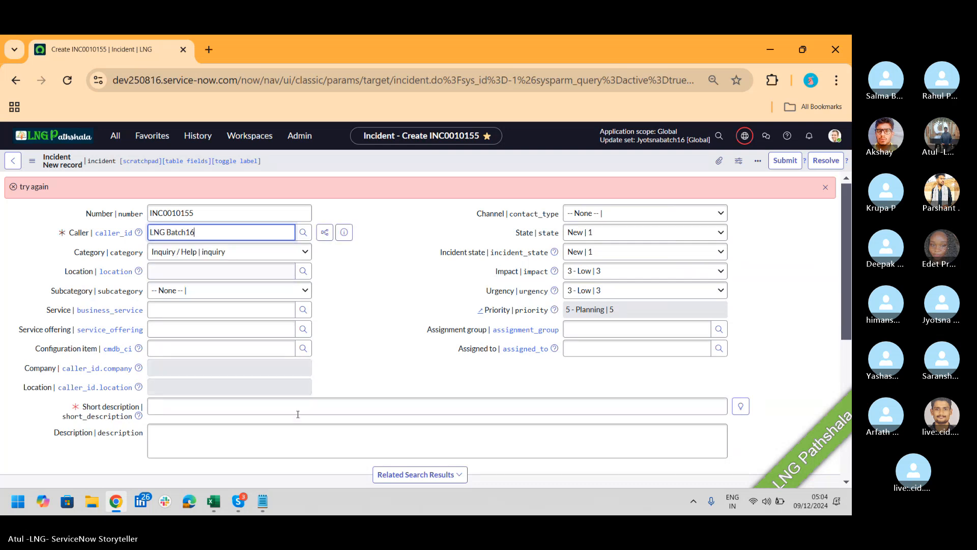
click(274, 414)
text(Test)
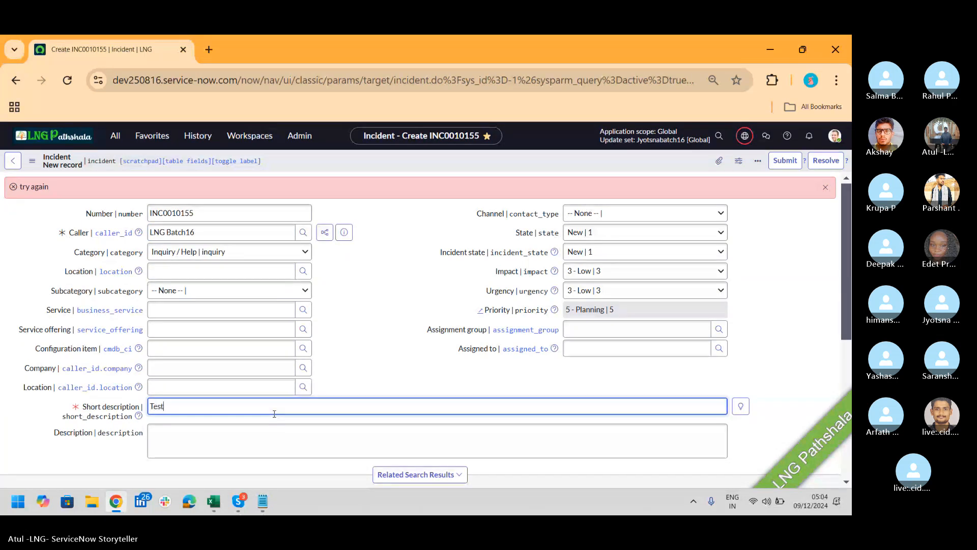
right_click(658, 166)
click(682, 172)
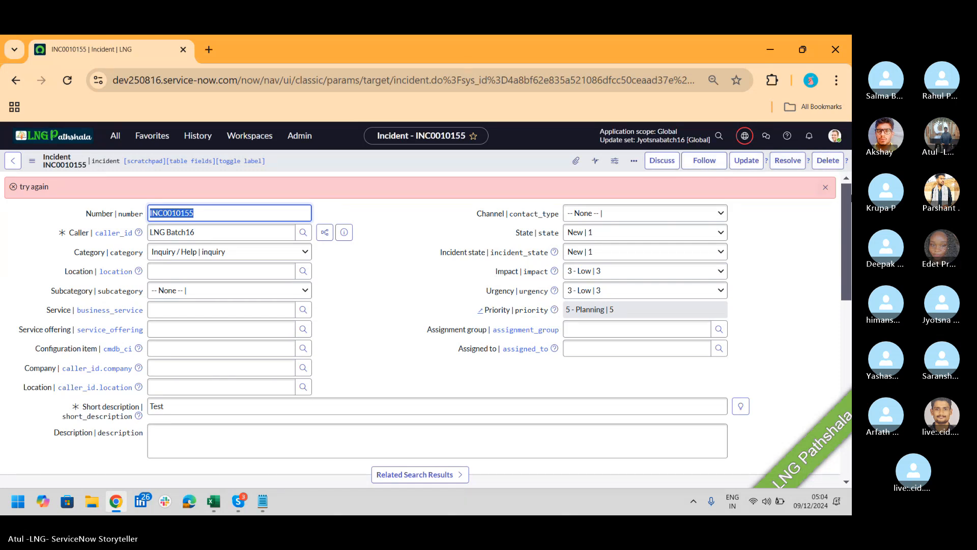
drag(848, 198, 847, 347)
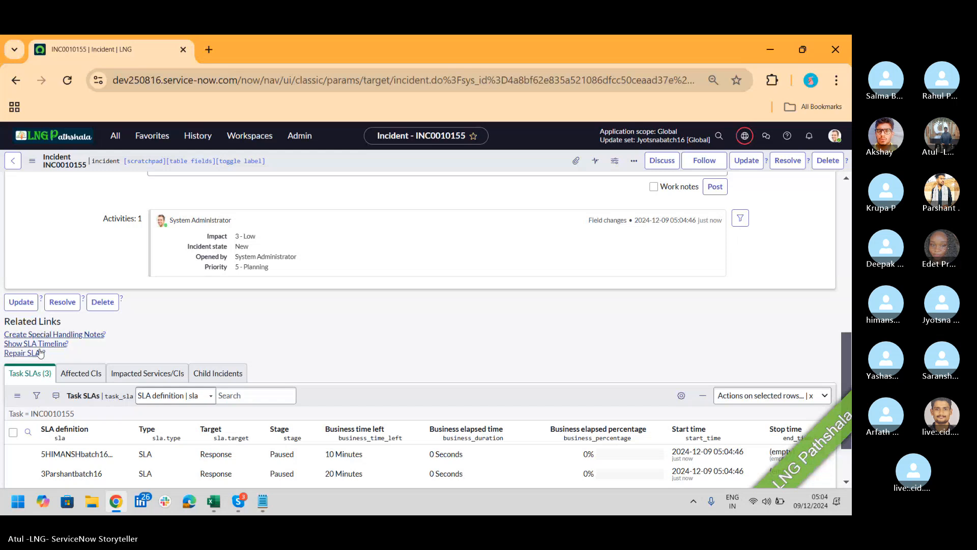
click(783, 402)
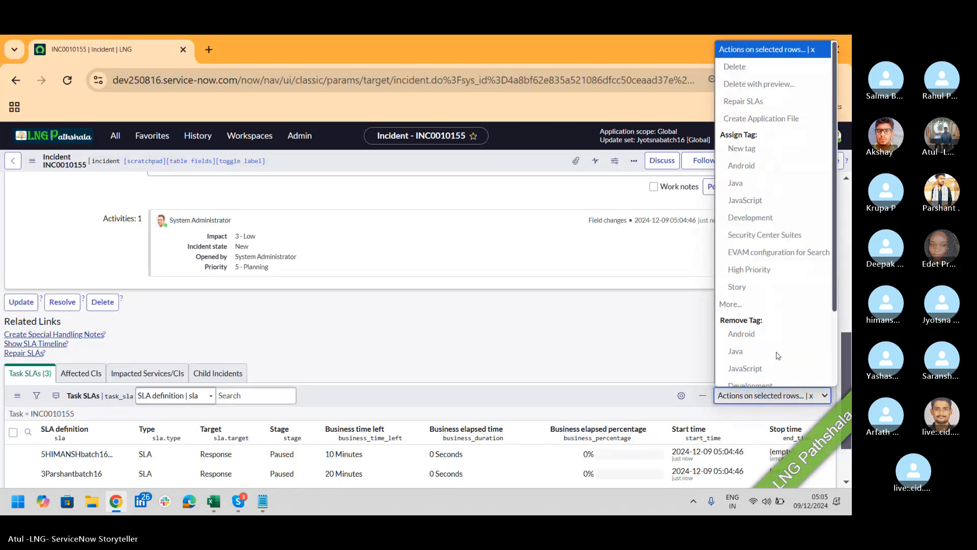
click(114, 136)
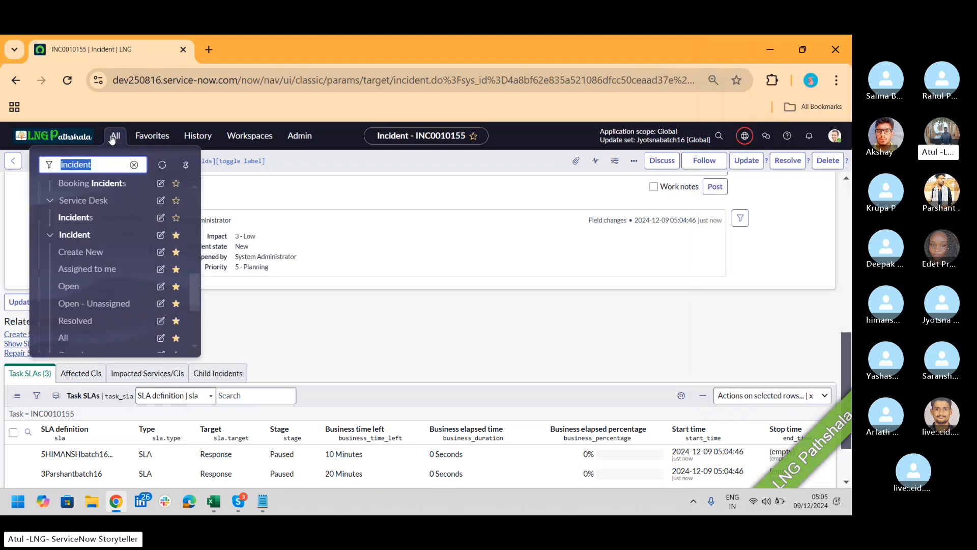
click(65, 293)
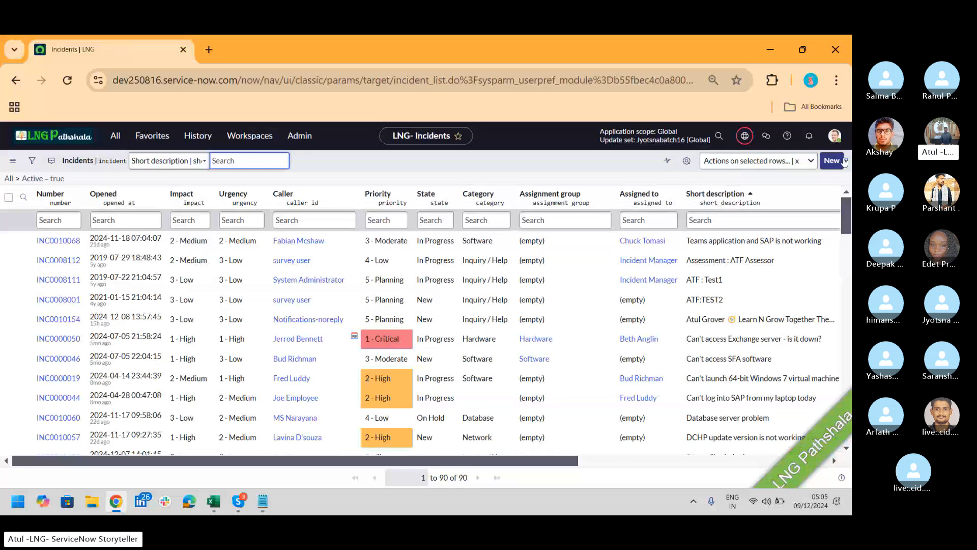
click(809, 161)
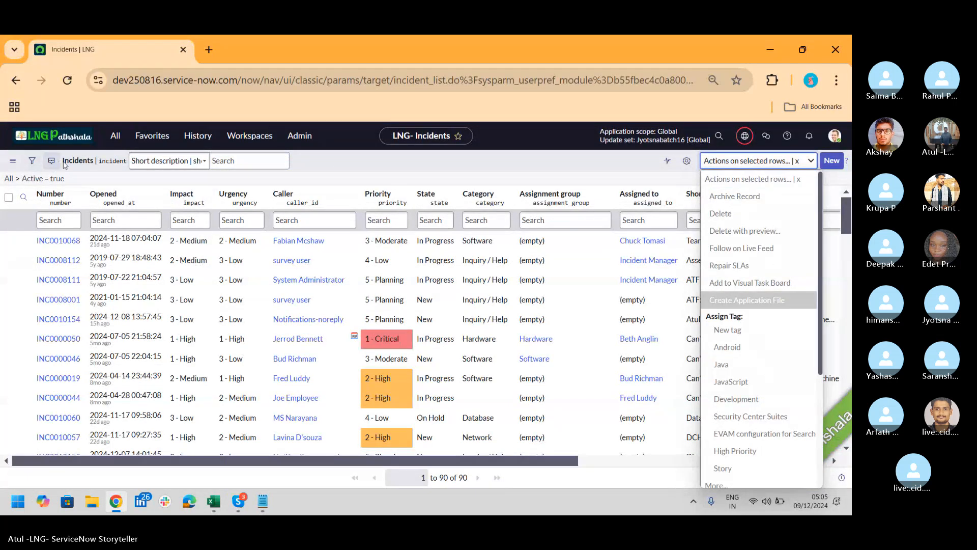
click(331, 161)
right_click(331, 160)
mouse_move(356, 178)
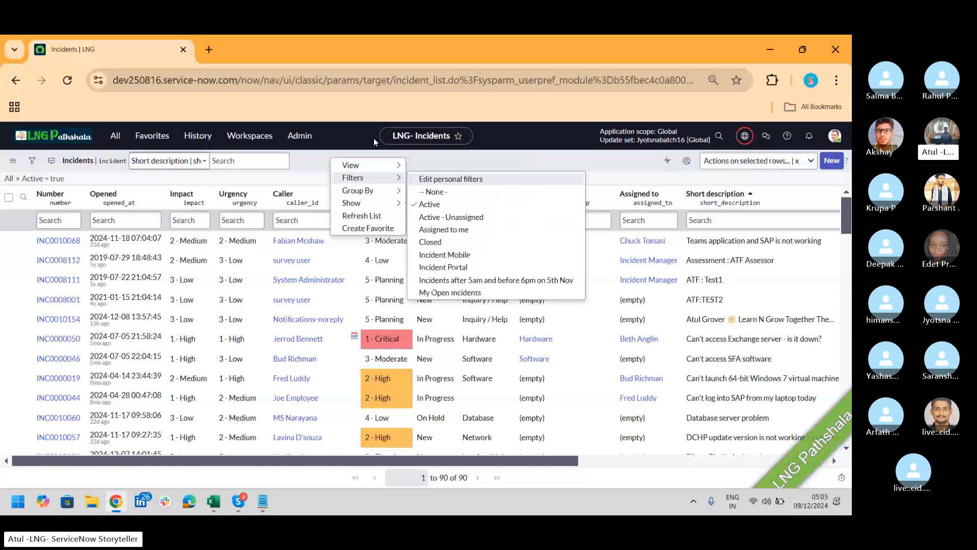
click(500, 161)
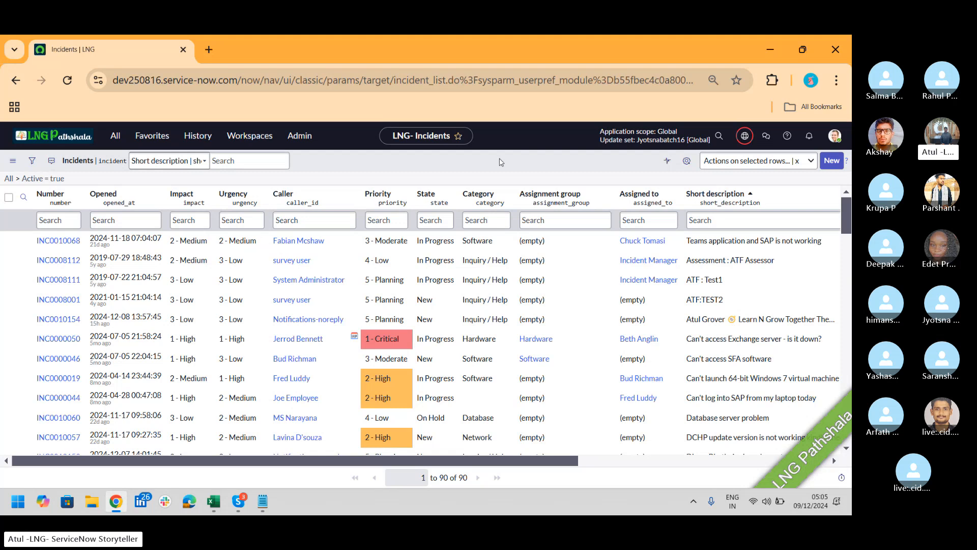
key(alt+Tab)
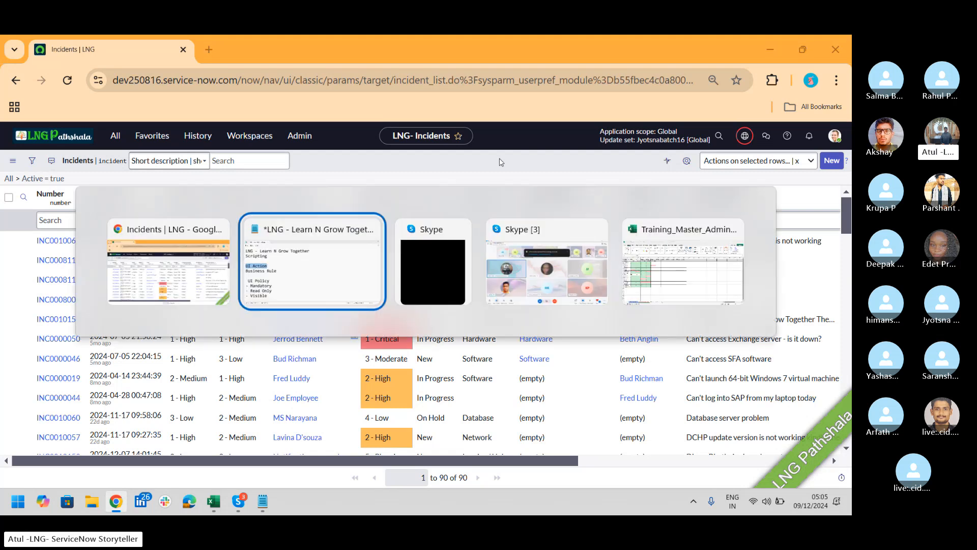
key(alt+Tab)
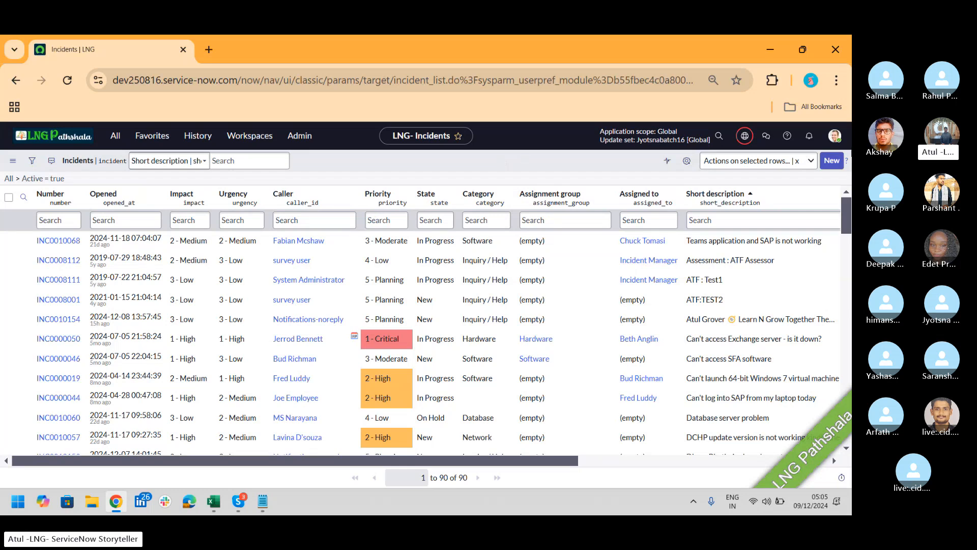
Open blank Incident form INC0010156 using New on the Incidents list
click(832, 161)
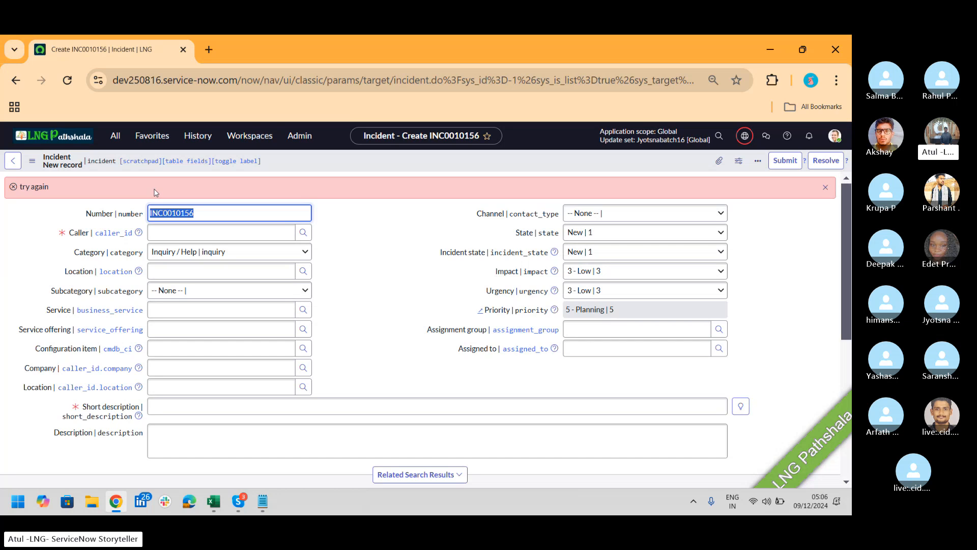
Filter the All menu for 'Ui Action' and open System UI > UI Actions
click(110, 143)
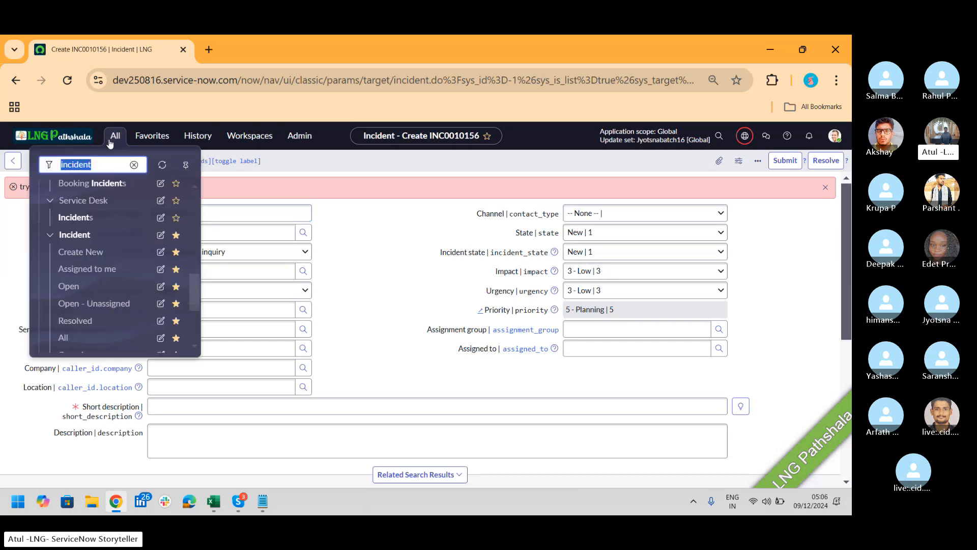
text(Ui A)
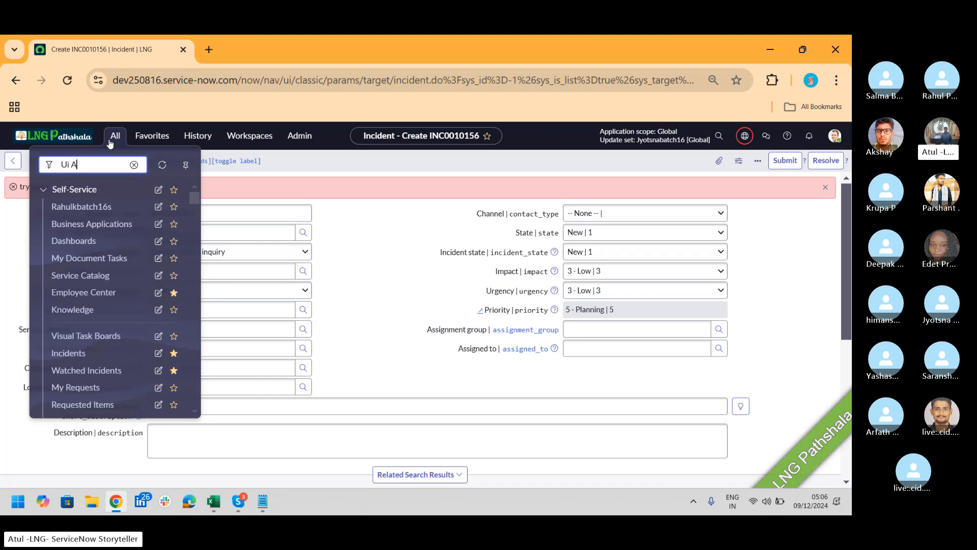
text(ction)
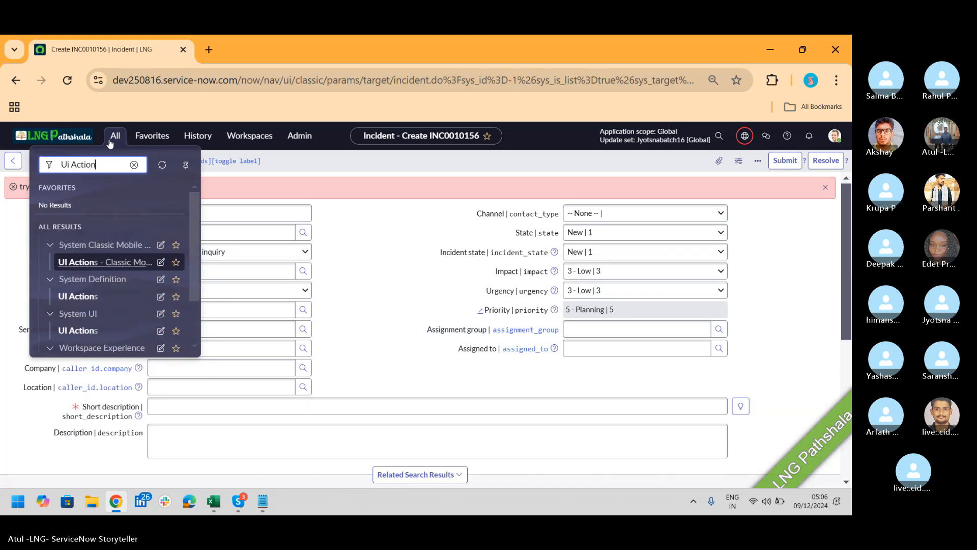
drag(193, 235, 195, 258)
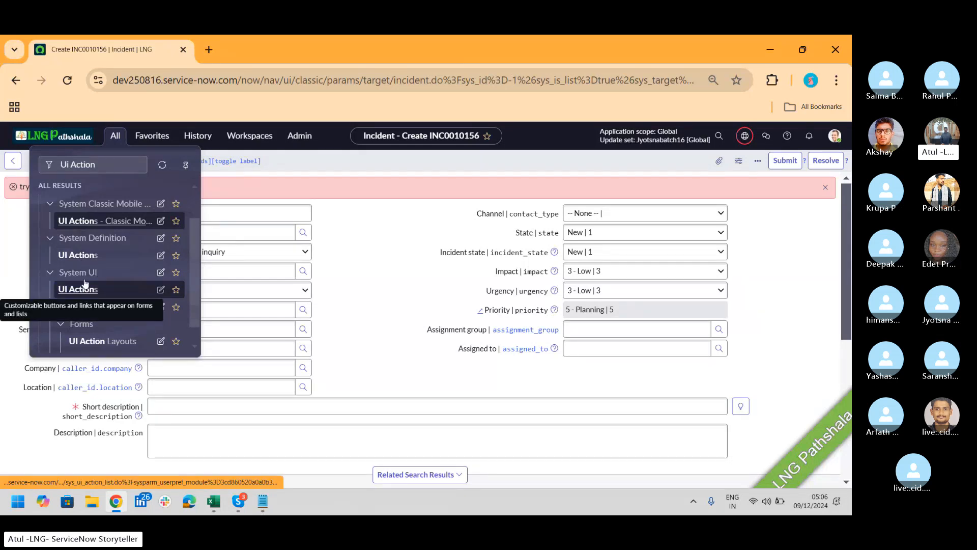
click(78, 255)
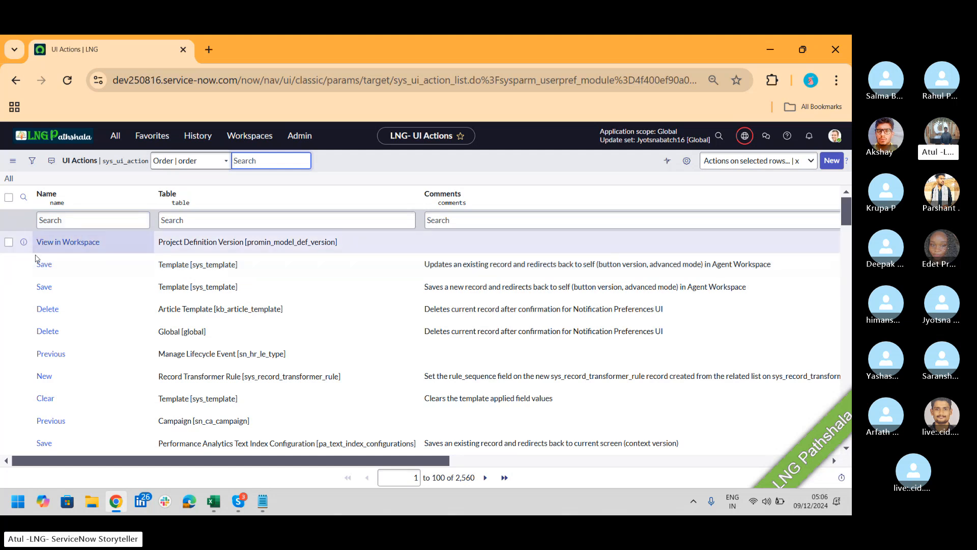
Filter the UI Actions list to Name = Save using Show Matching, leaving 116 records
right_click(42, 267)
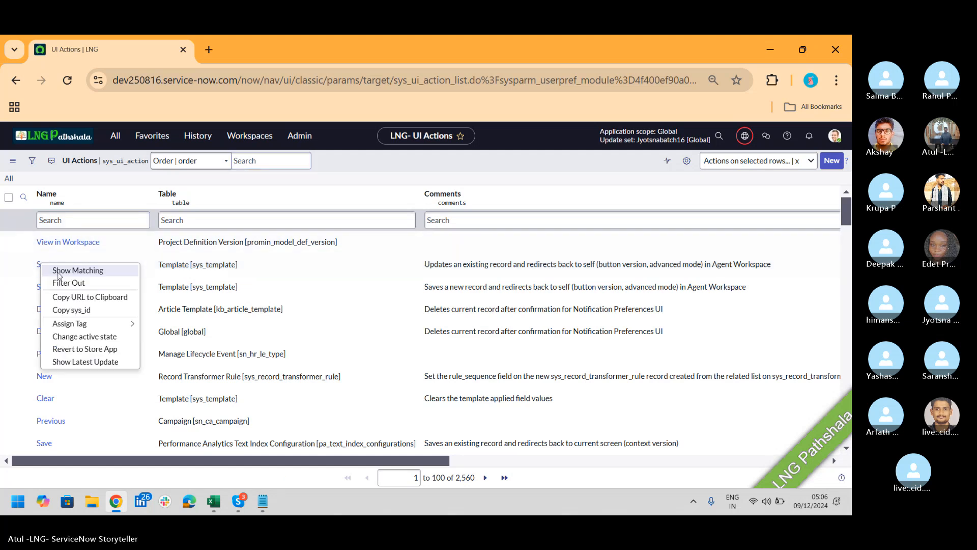
click(59, 274)
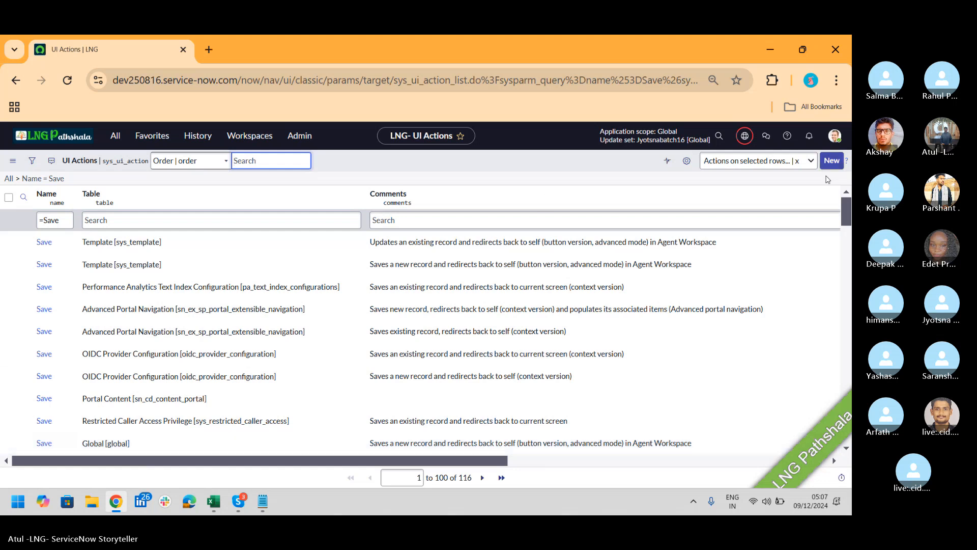
click(831, 162)
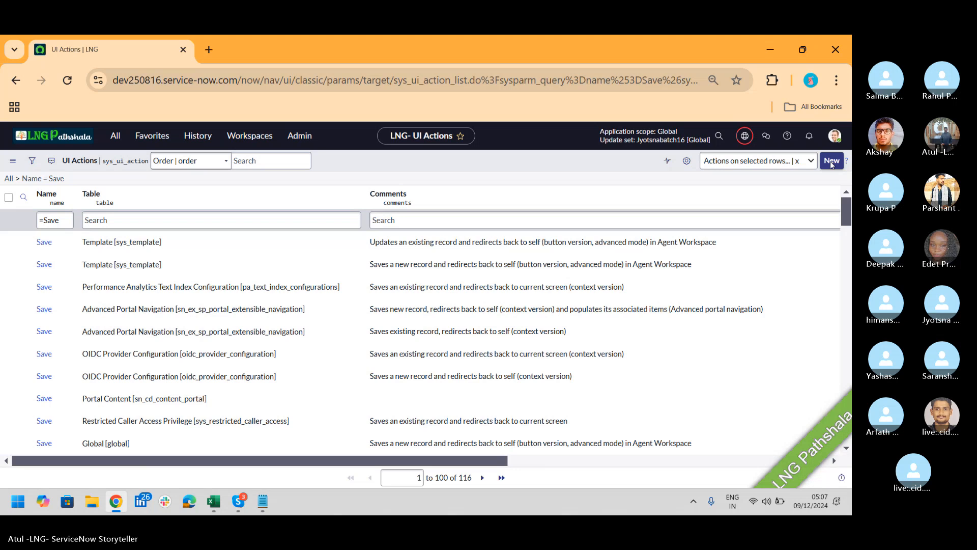
Start a new UI Action named 'LNG Pathshala'
click(832, 162)
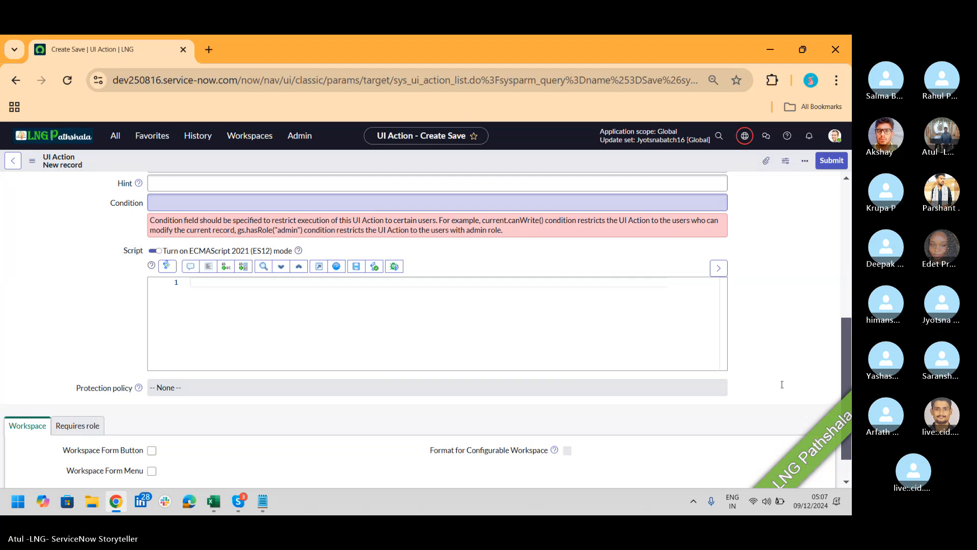
drag(849, 382, 850, 206)
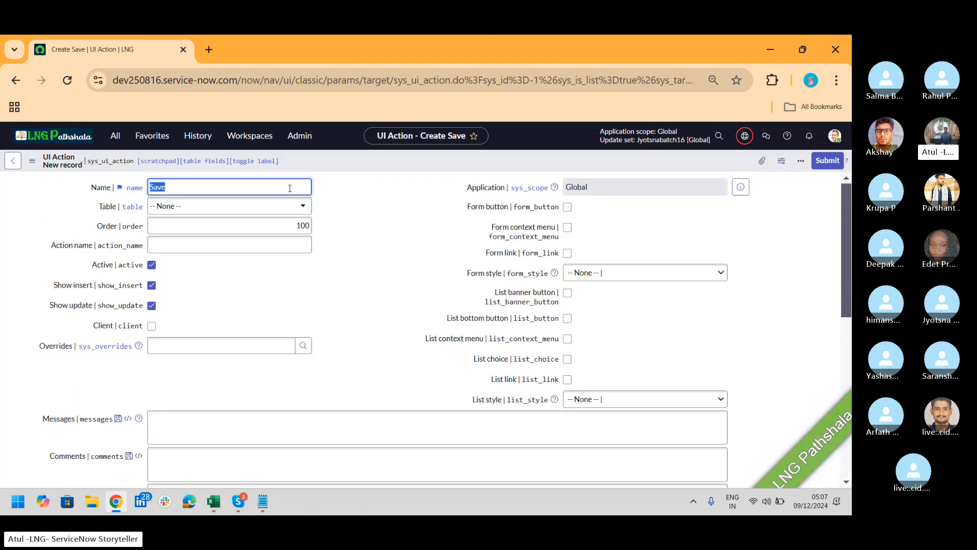
text(LNG Pathaha)
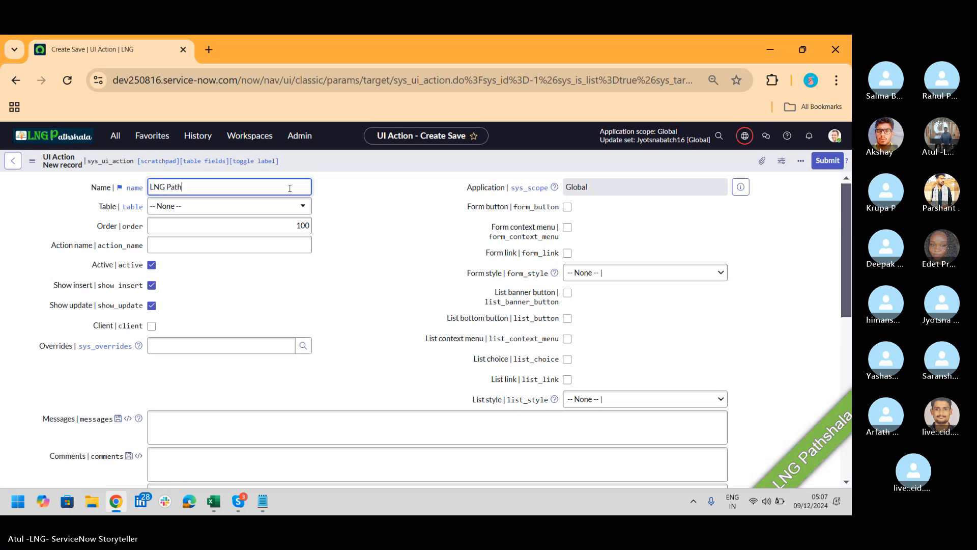
key(BackSpace)
key(BackSpace)
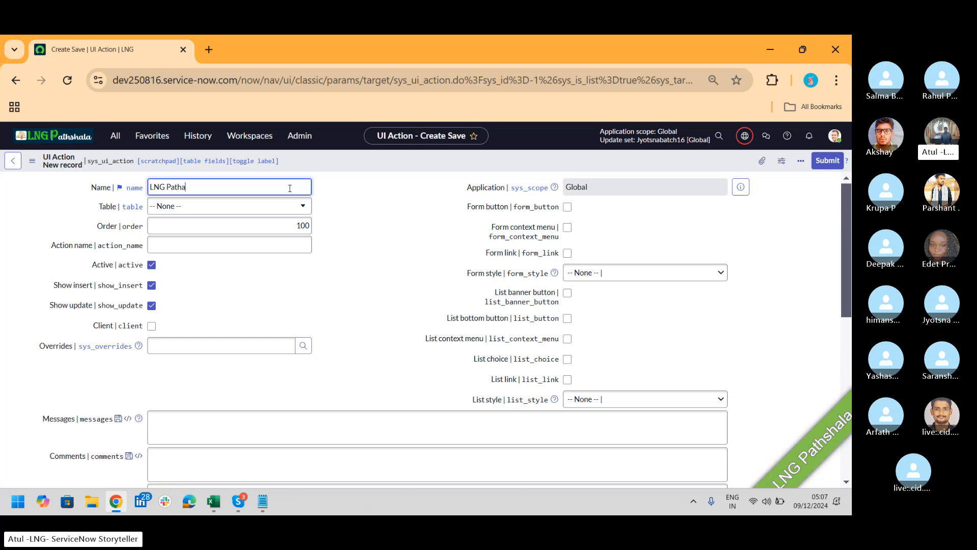
key(BackSpace)
text(shala)
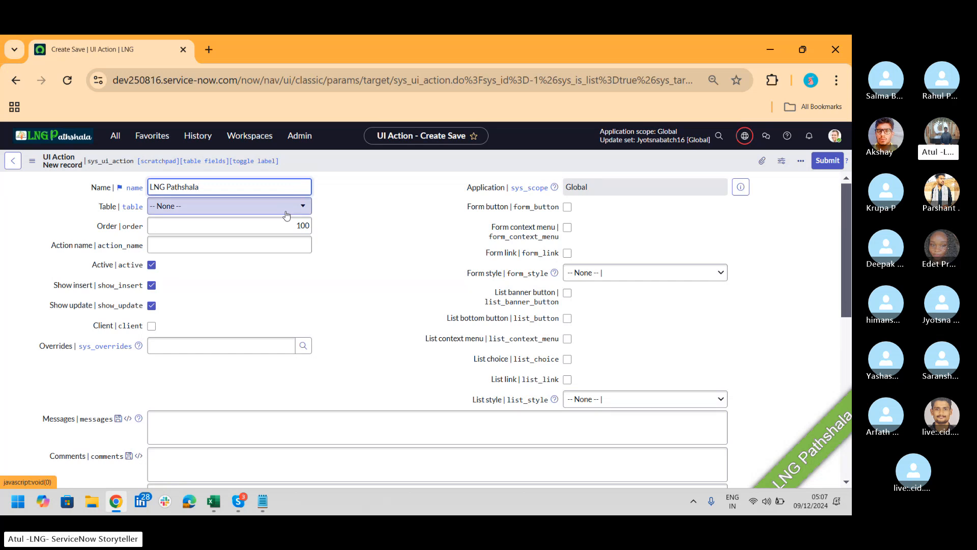
Set the UI Action's table to Incident and action name to LNGP, then open a new tab
click(286, 213)
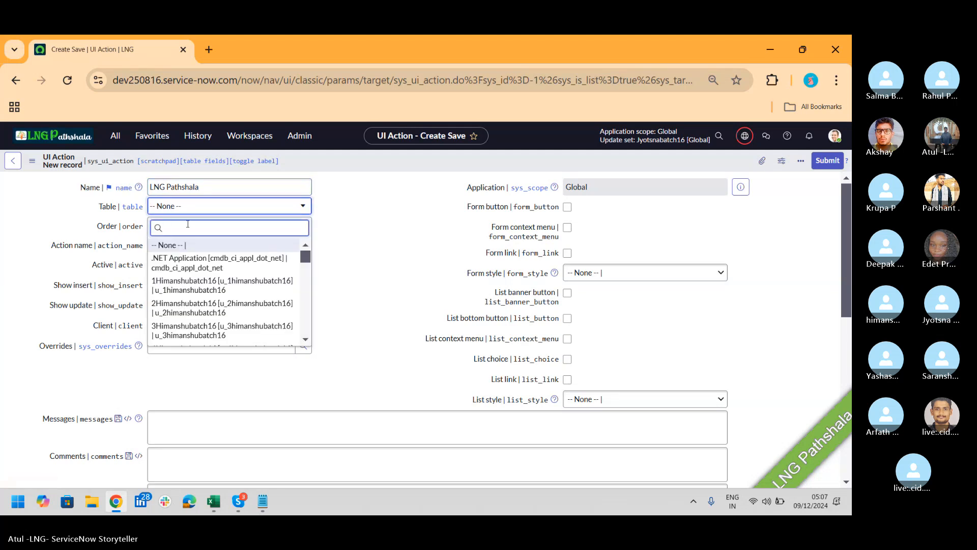
text(im)
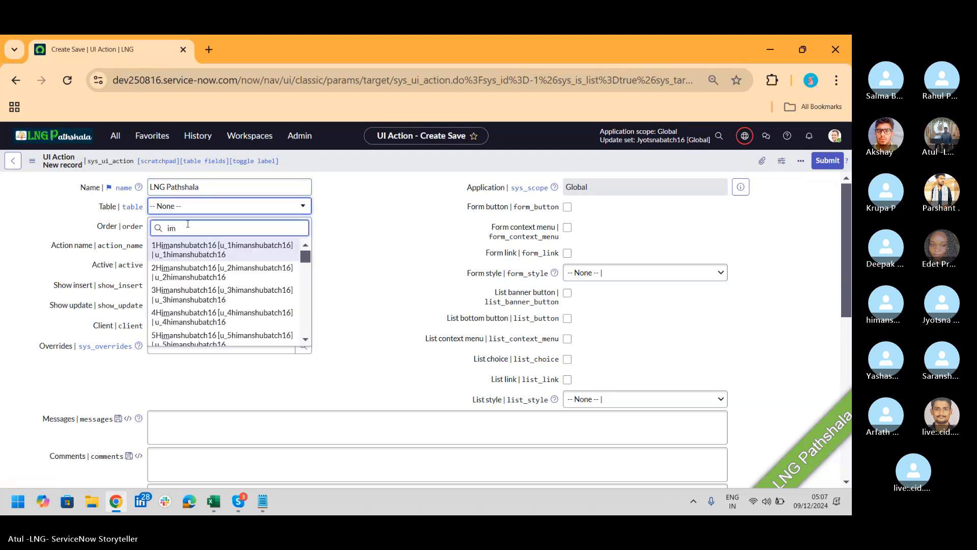
text(cid)
key(BackSpace)
key(BackSpace)
key(BackSpace)
key(BackSpace)
key(BackSpace)
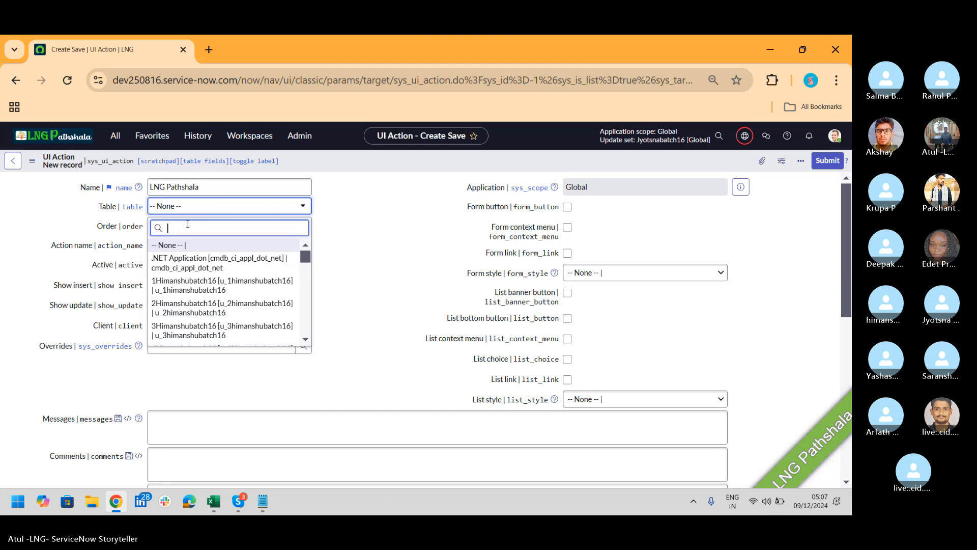
text(incident)
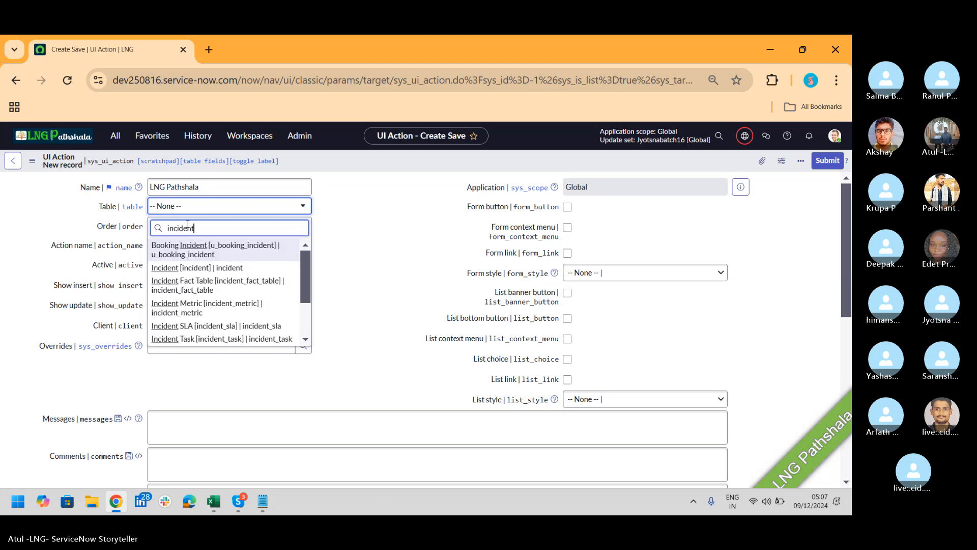
click(213, 268)
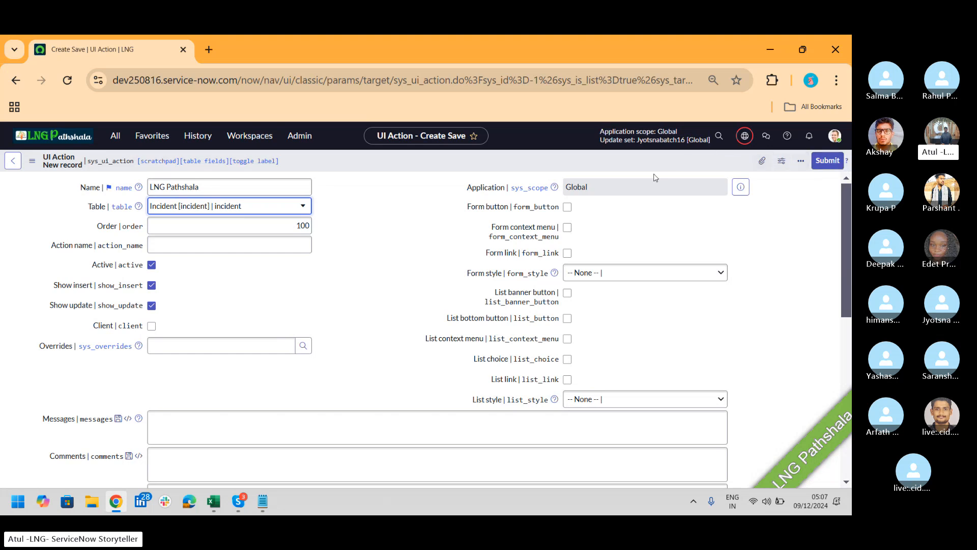
click(240, 246)
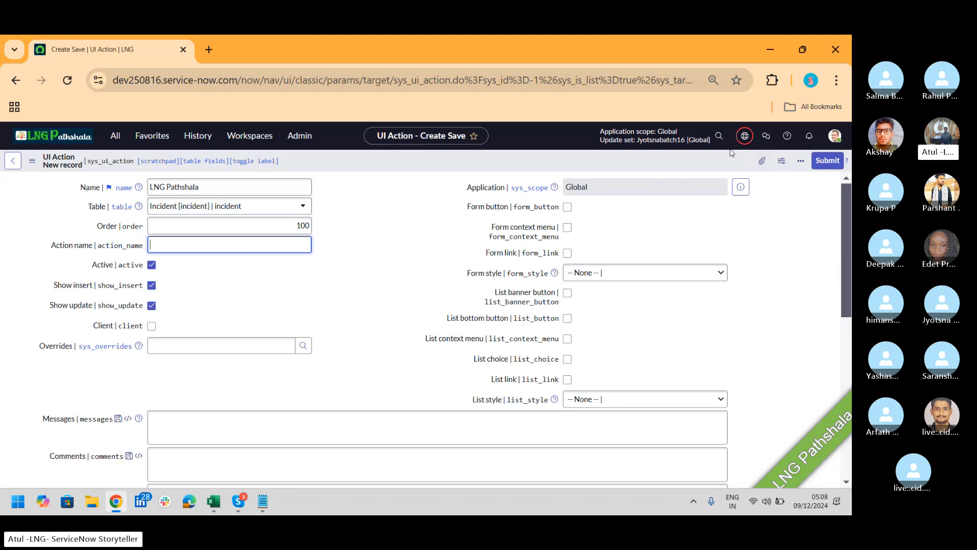
text(LNGP)
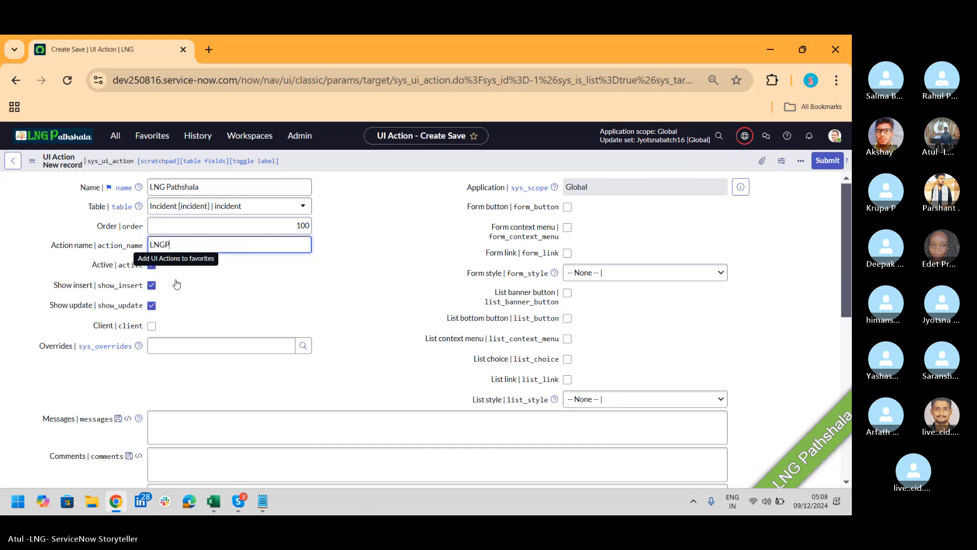
click(209, 49)
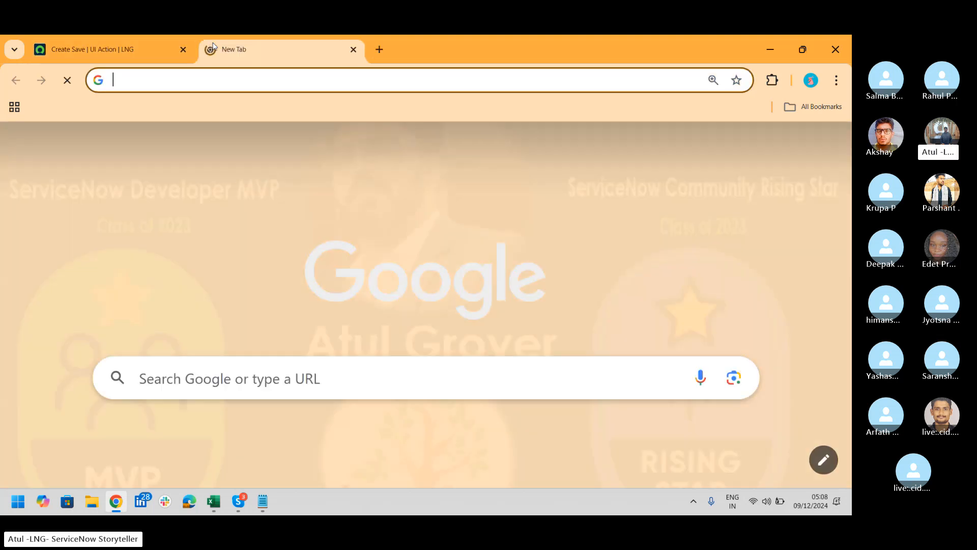
Load the instance's incident.do page in the new tab, then return to the UI Action draft
text(dev250816.service-now.com/)
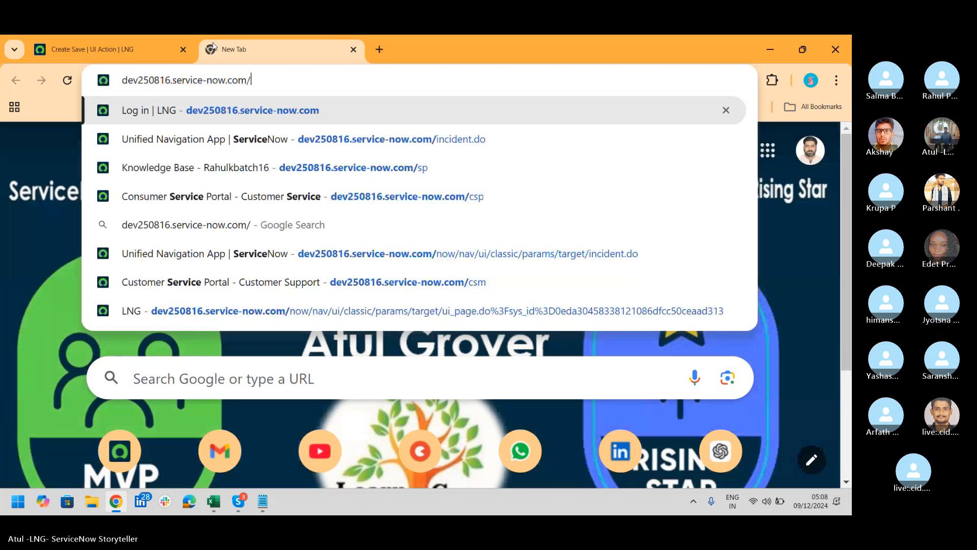
text(incident.do)
key(Return)
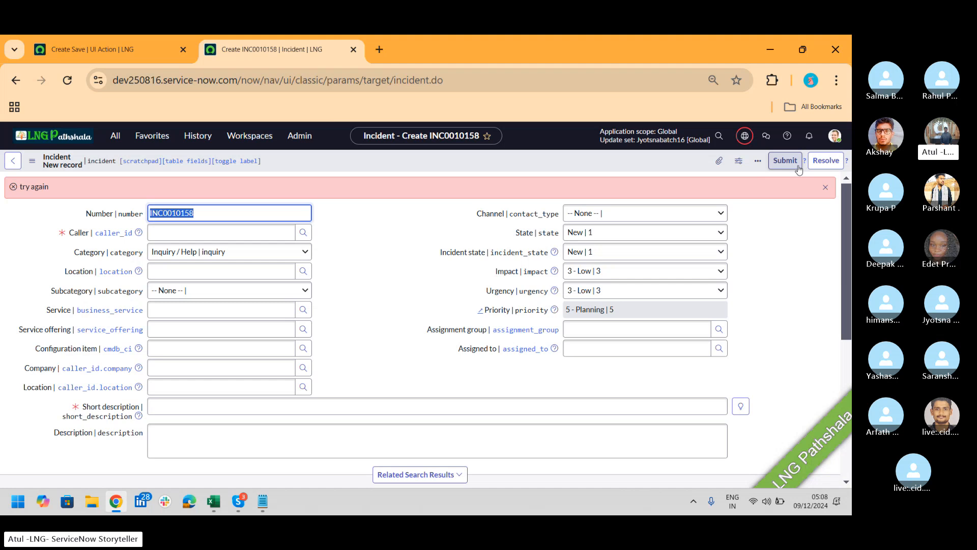
click(102, 49)
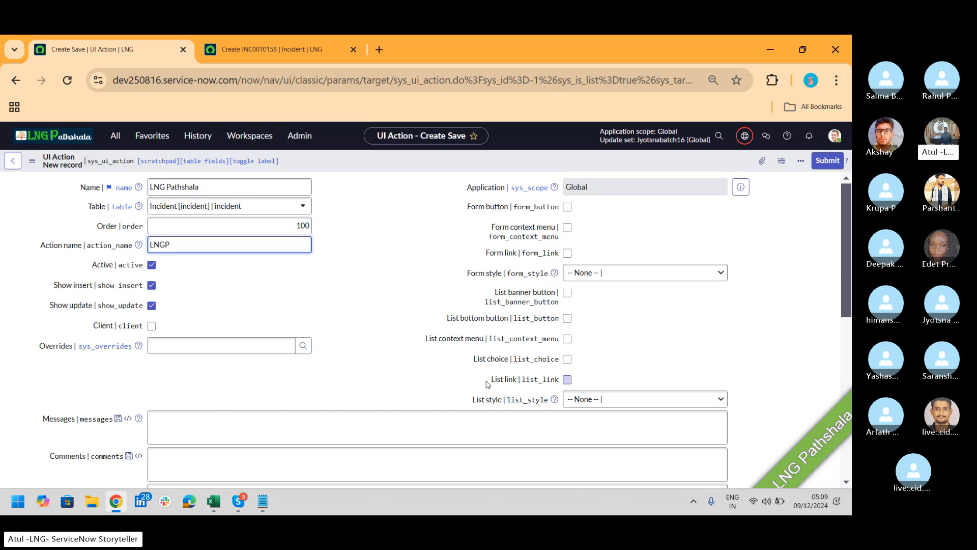
Enable Form button, Form context menu and Form link, with Destructive form style
click(567, 207)
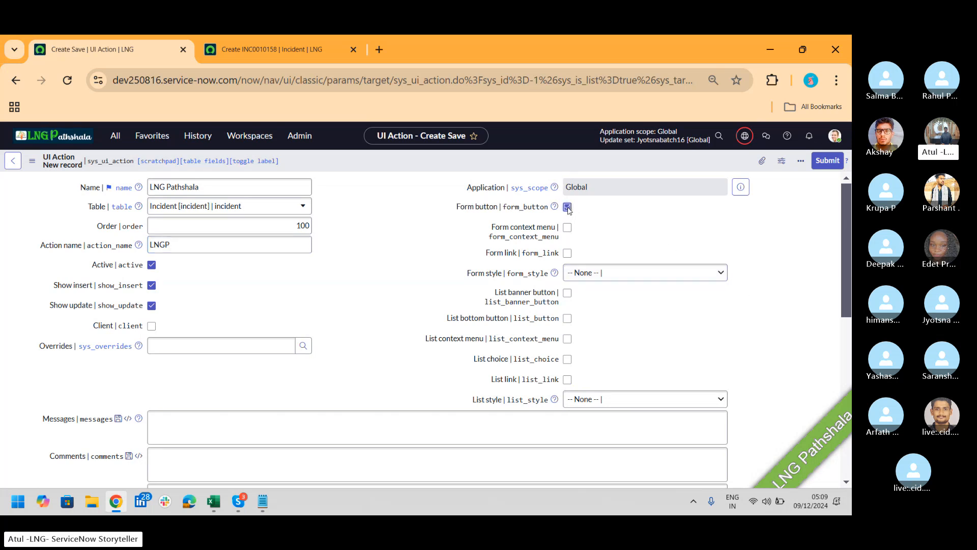
click(567, 228)
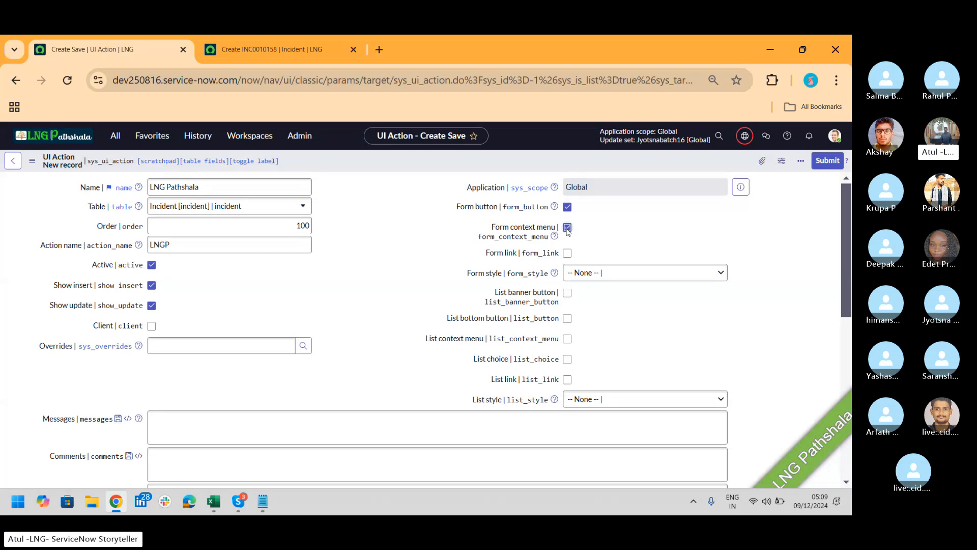
click(568, 253)
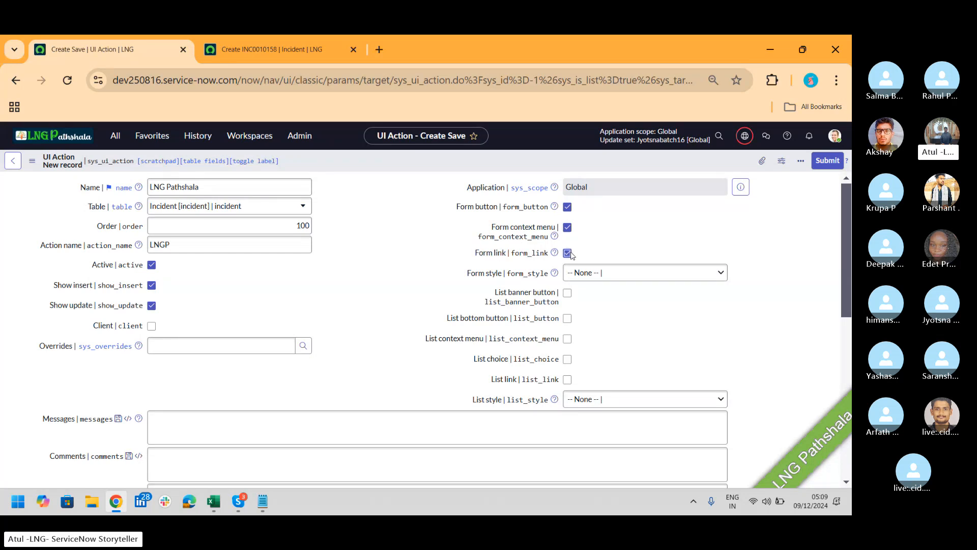
click(622, 273)
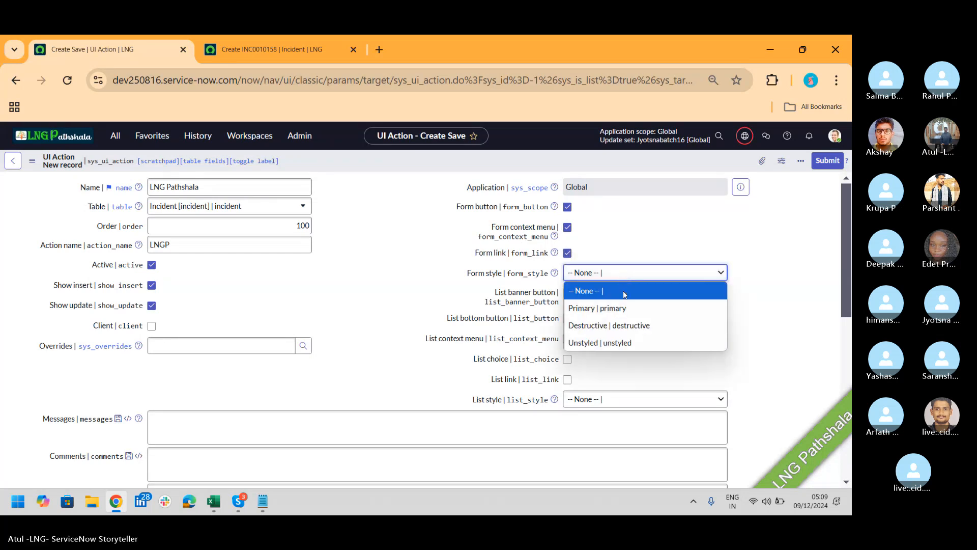
click(633, 326)
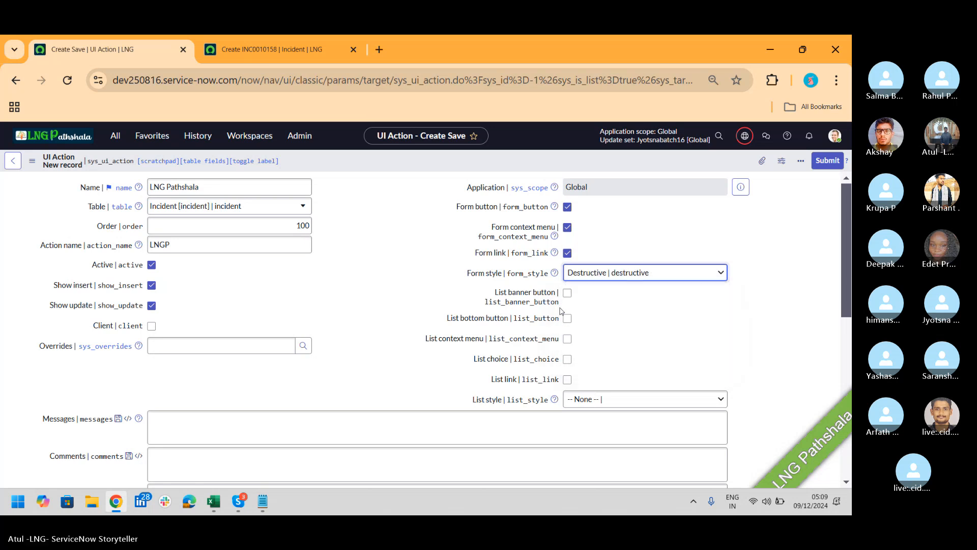
Enable List bottom button, List context menu, List choice and List link, with Destructive list style
click(567, 318)
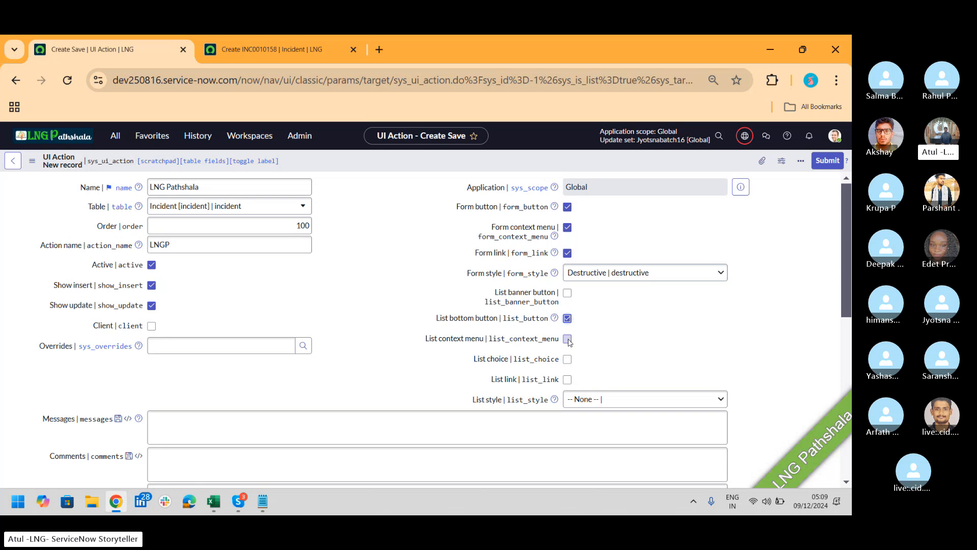
click(568, 340)
click(568, 365)
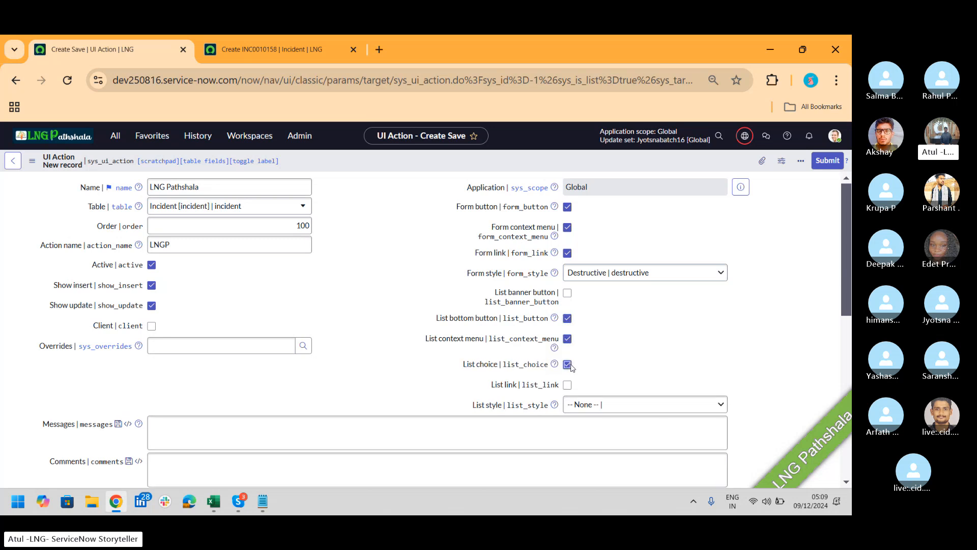
click(568, 385)
click(611, 410)
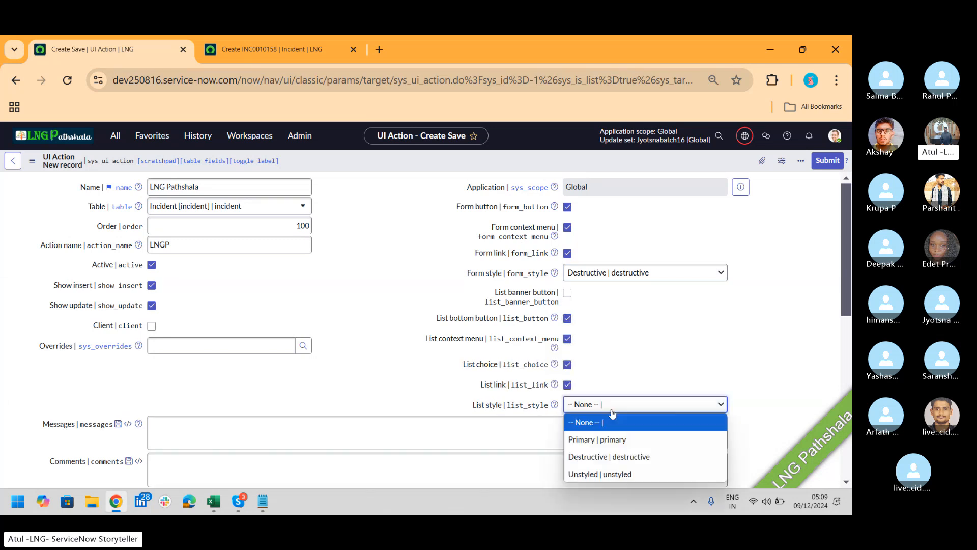
click(613, 455)
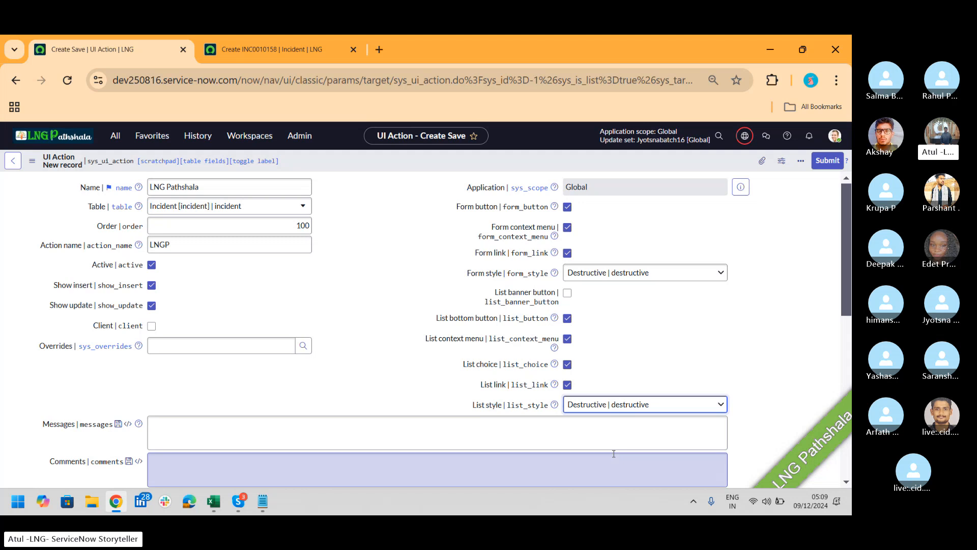
Save the LNG Pathshala UI action and reload the new incident form
right_click(682, 164)
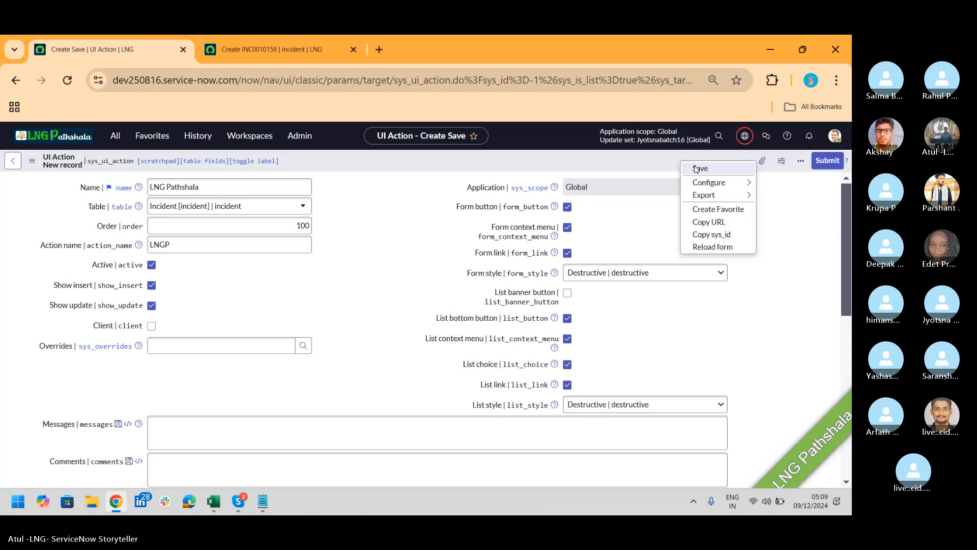
click(696, 169)
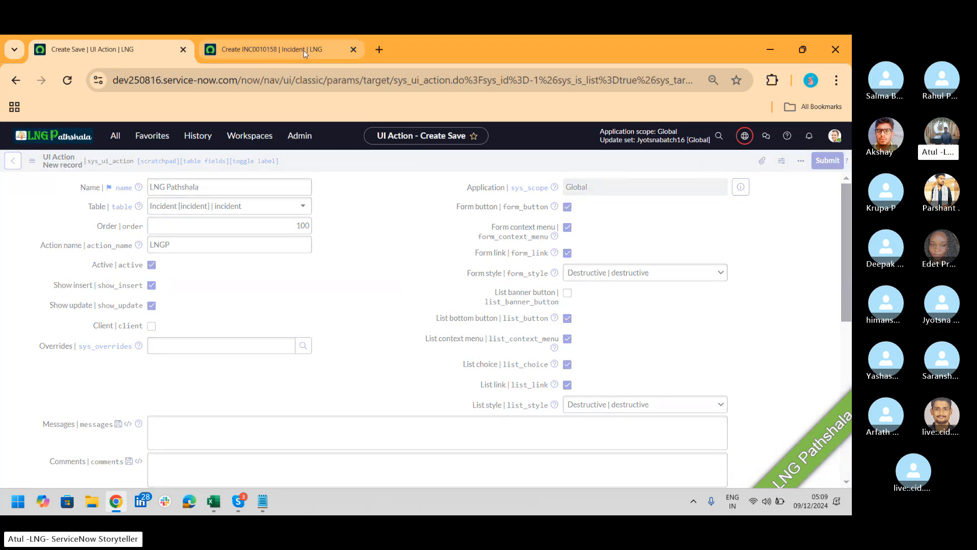
mouse_move(303, 50)
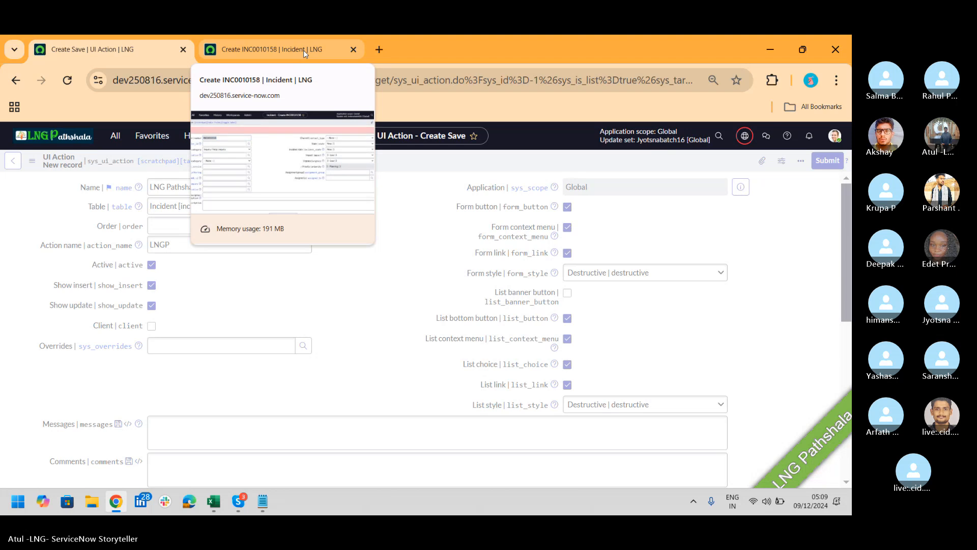
click(303, 50)
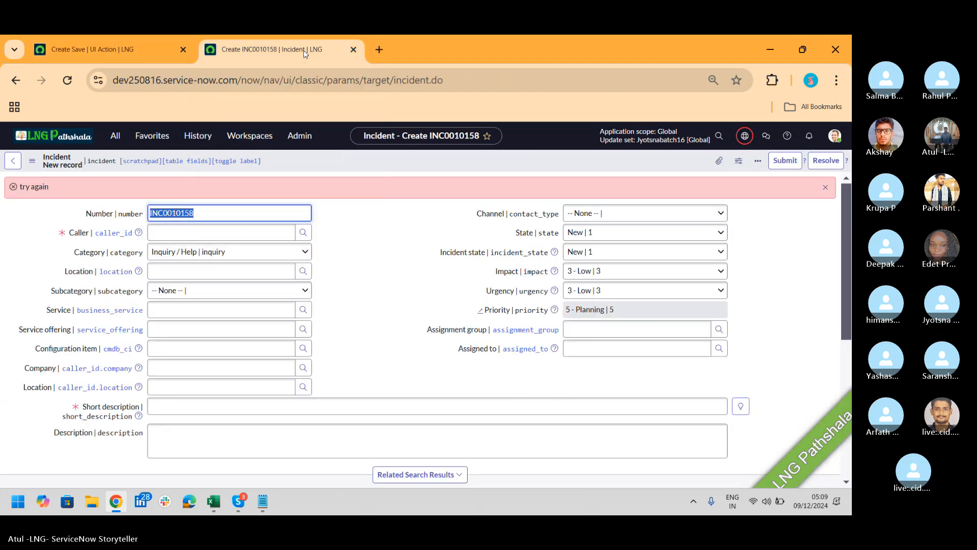
click(66, 81)
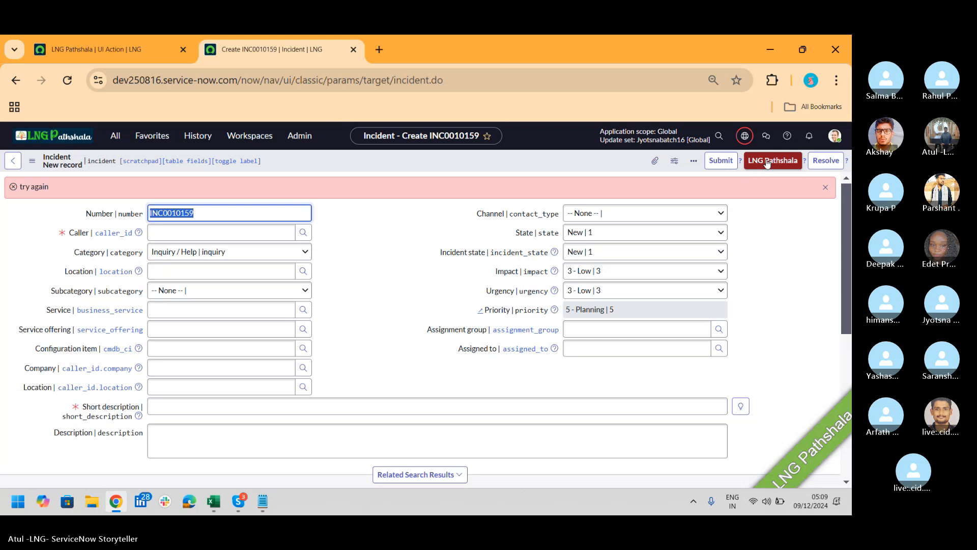
Confirm LNG Pathshala appears in the incident form's context menu and Related Links
click(103, 49)
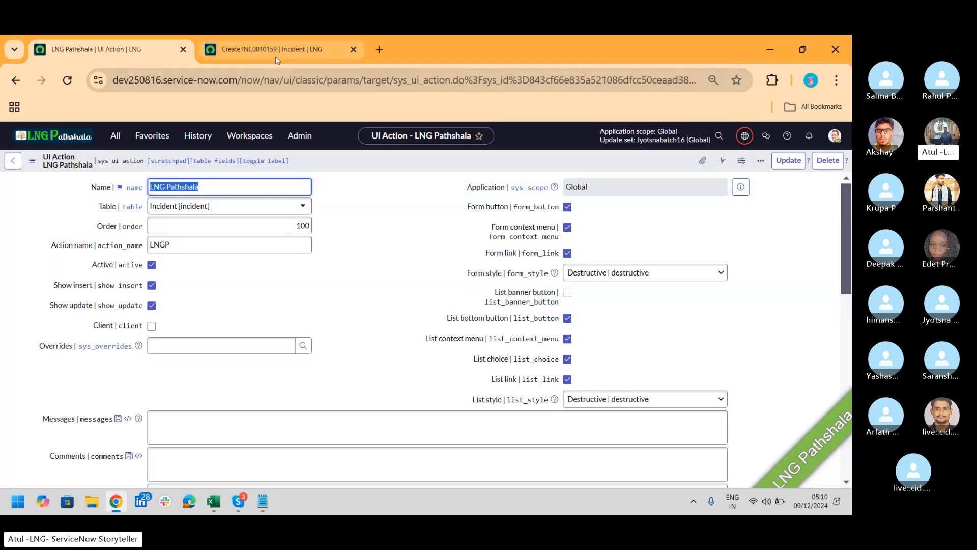
click(305, 49)
right_click(406, 161)
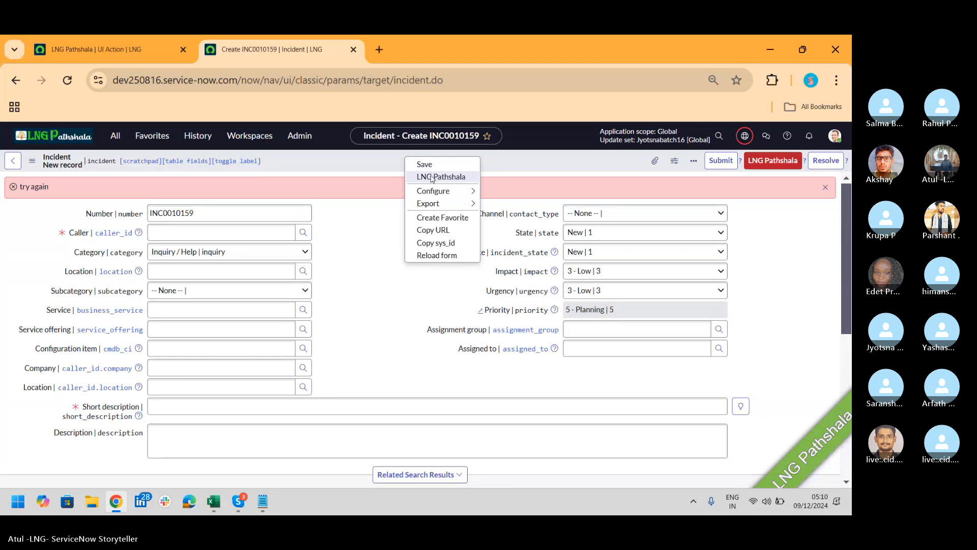
click(145, 53)
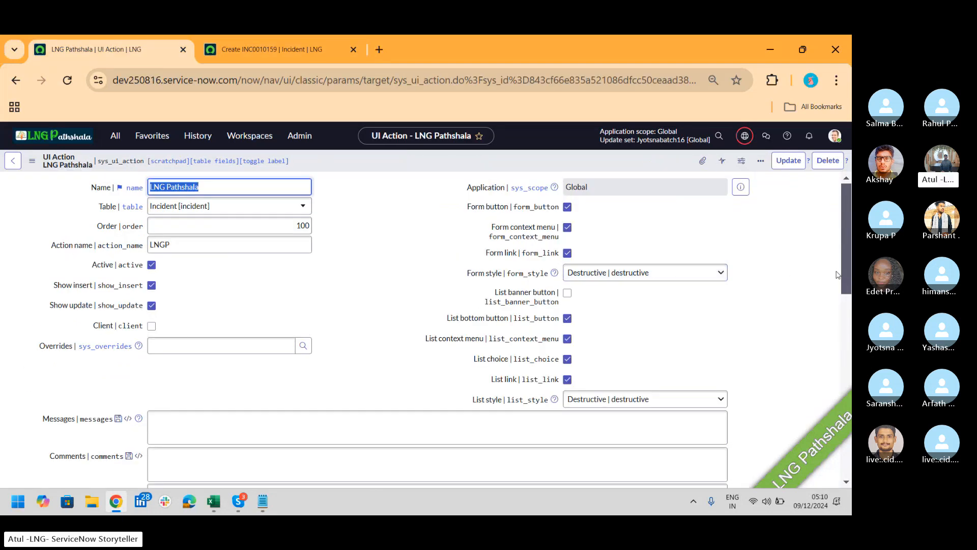
click(296, 50)
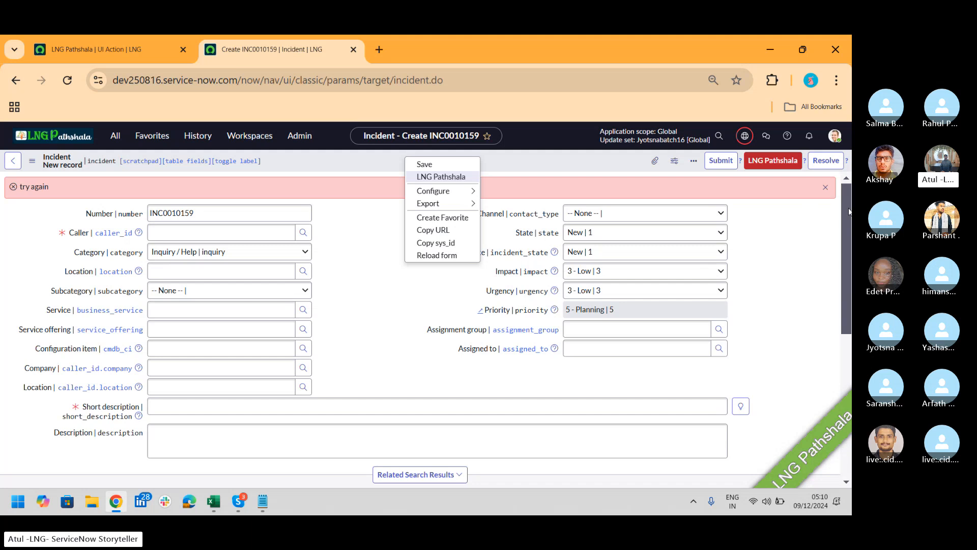
scroll(420, 315, down, 5)
scroll(420, 325, down, 2)
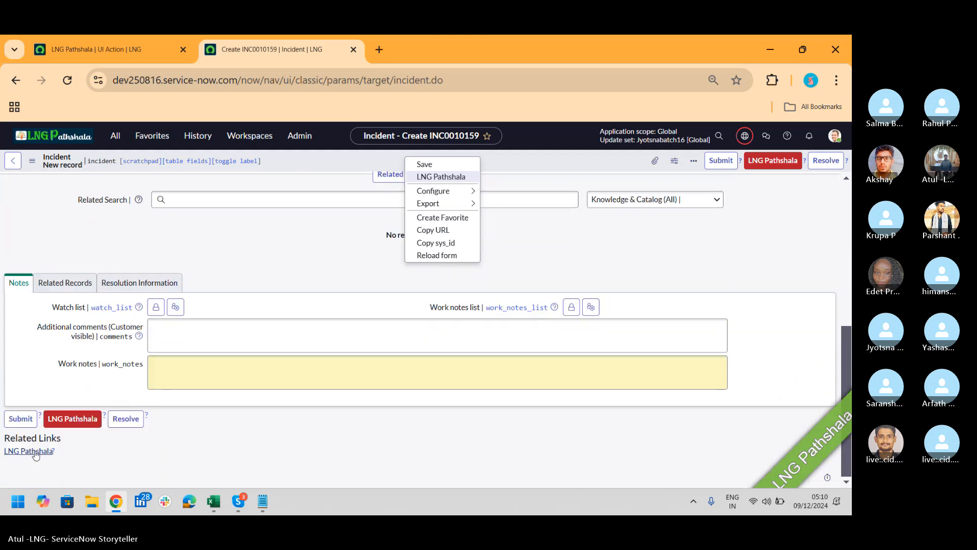
Open the Incident > Open list from the navigator filtered by 'inciden'
click(115, 136)
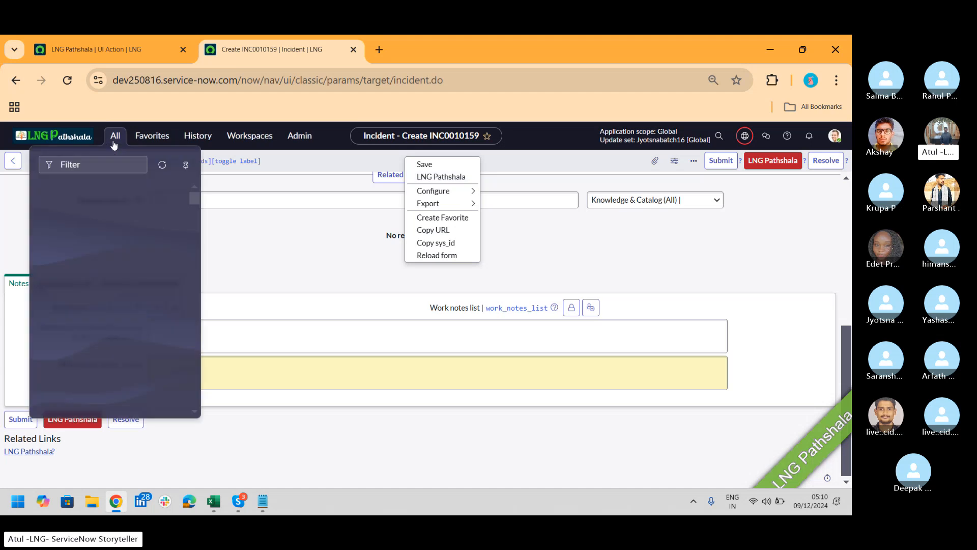
text(in)
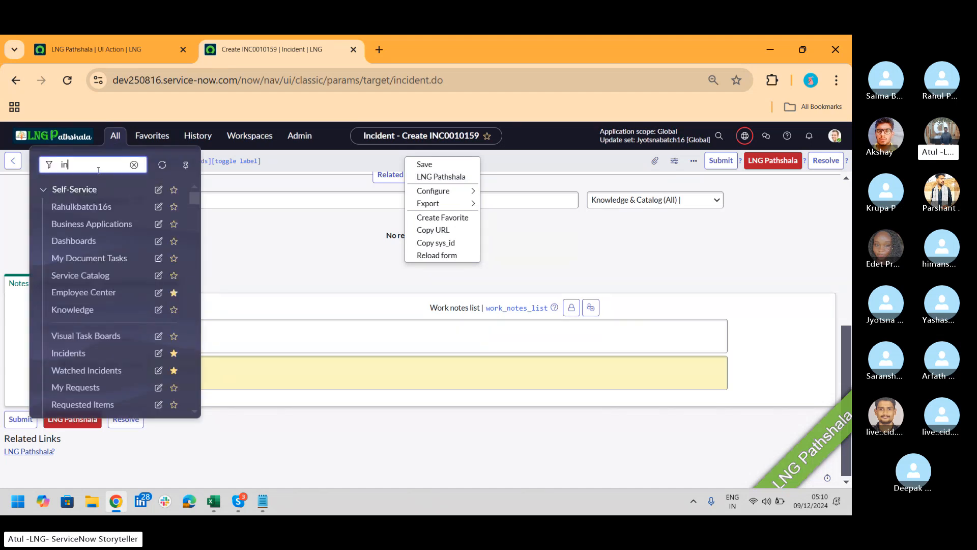
text(ciden)
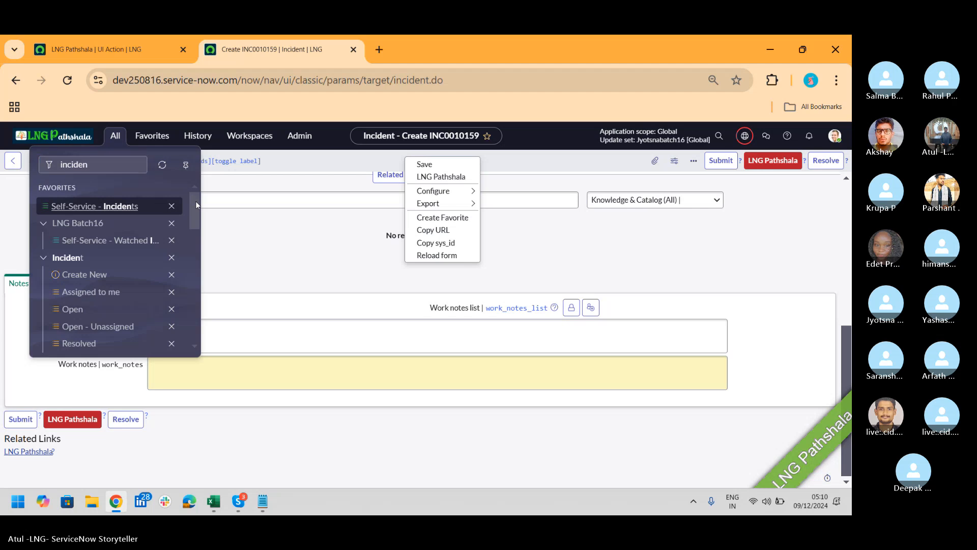
drag(195, 201, 202, 290)
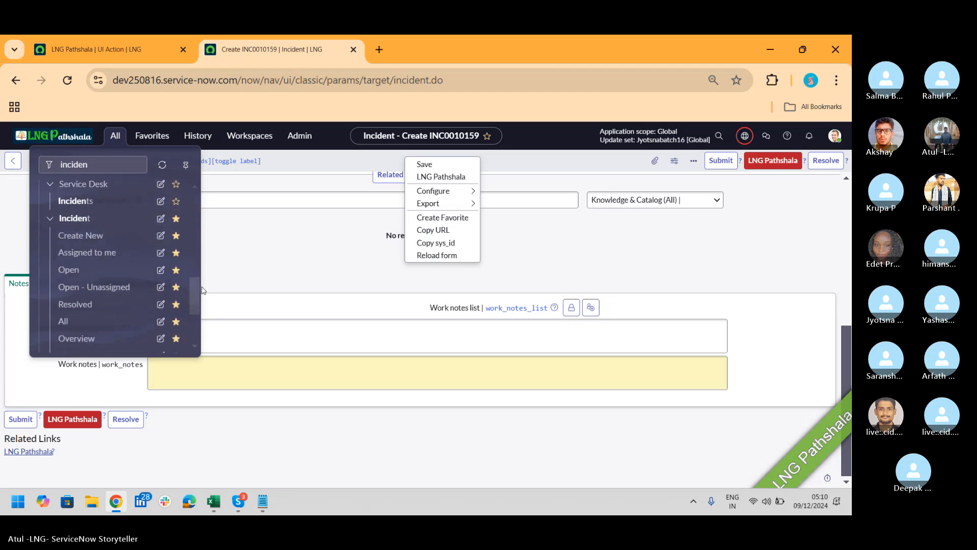
click(63, 275)
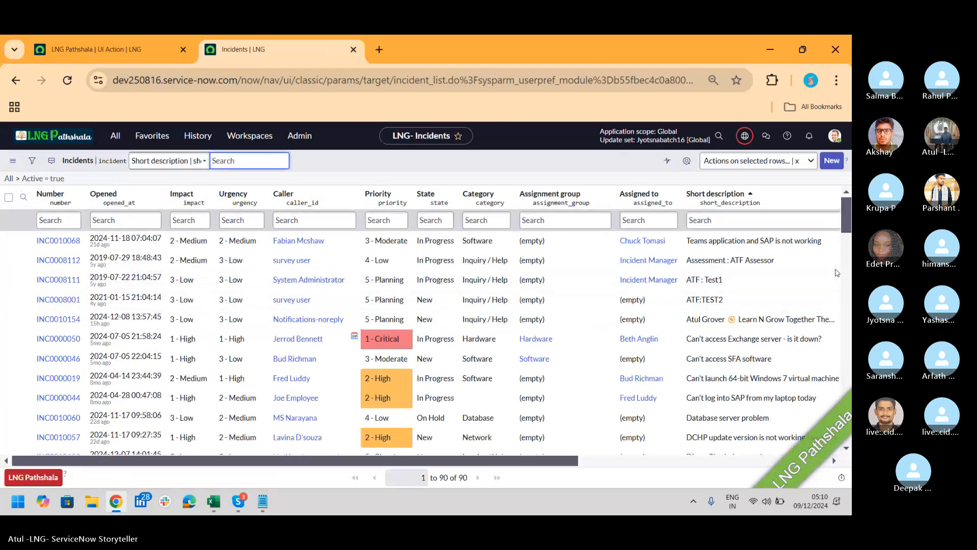
Check LNG Pathshala in the row Actions dropdown, the list bottom and the header menu
click(794, 162)
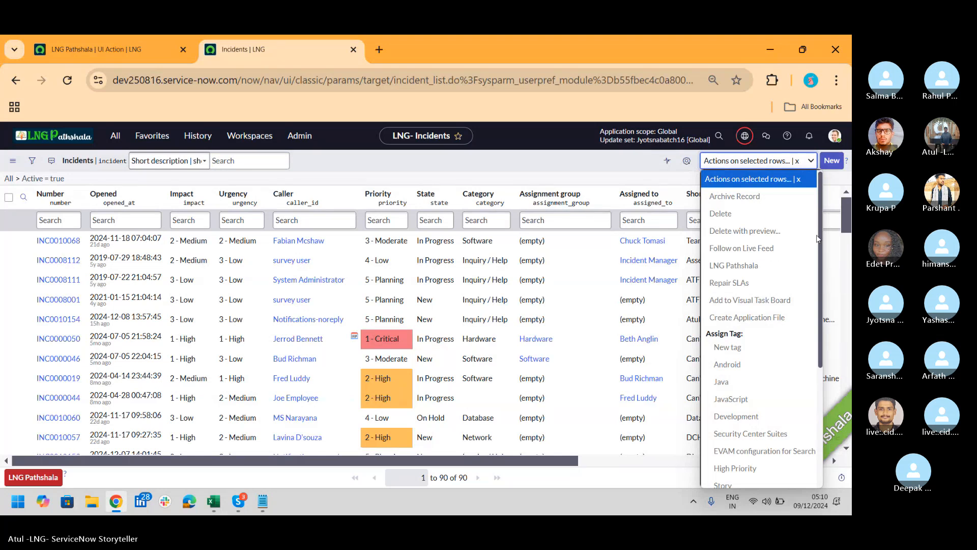
click(735, 266)
scroll(87, 443, down, 10)
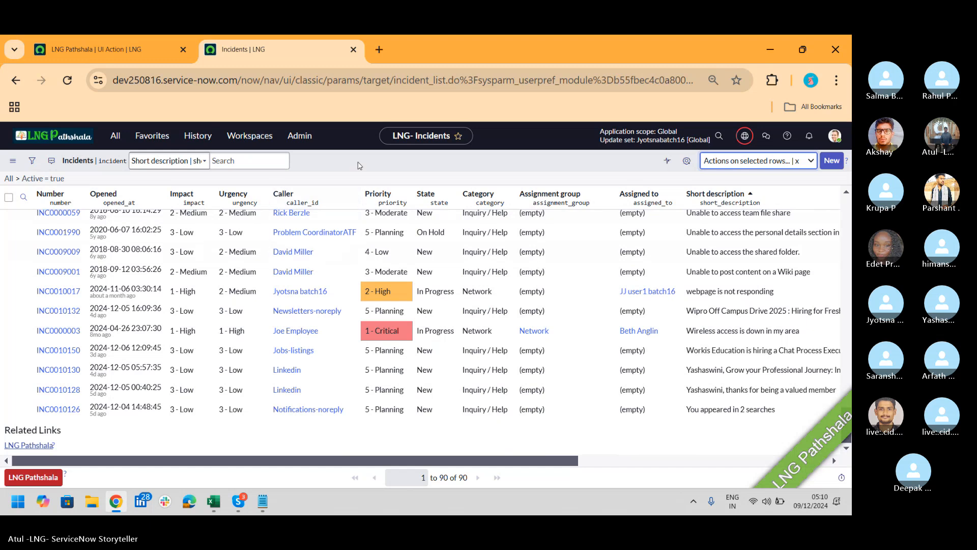
right_click(359, 164)
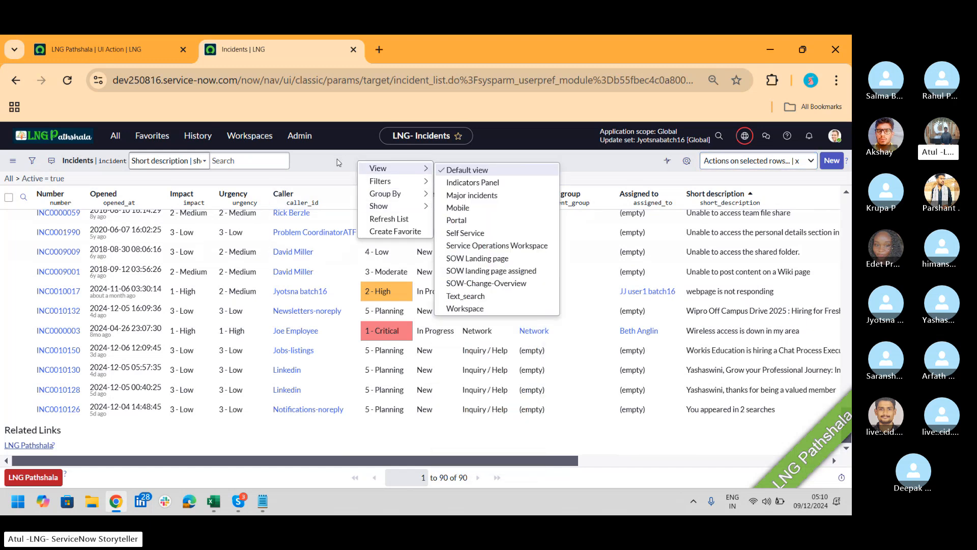
click(338, 163)
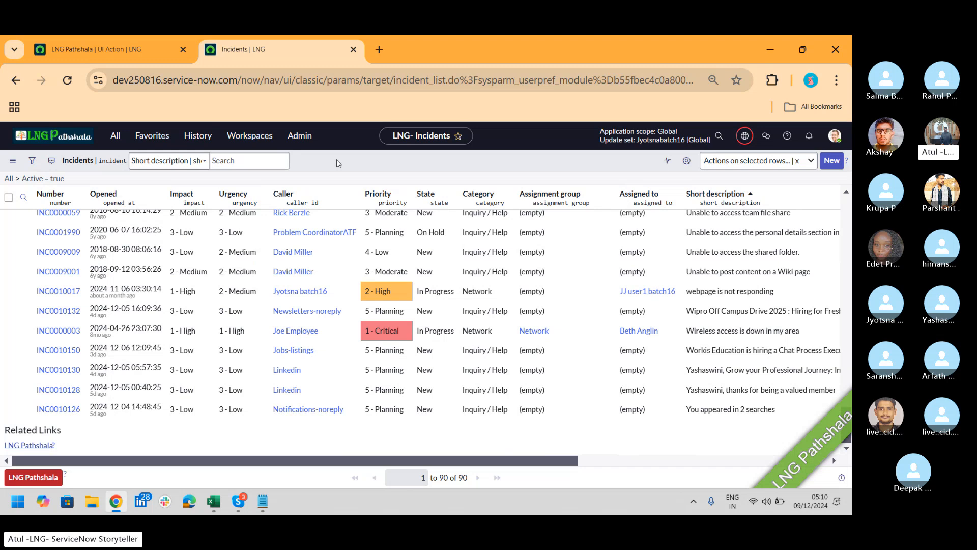
click(115, 50)
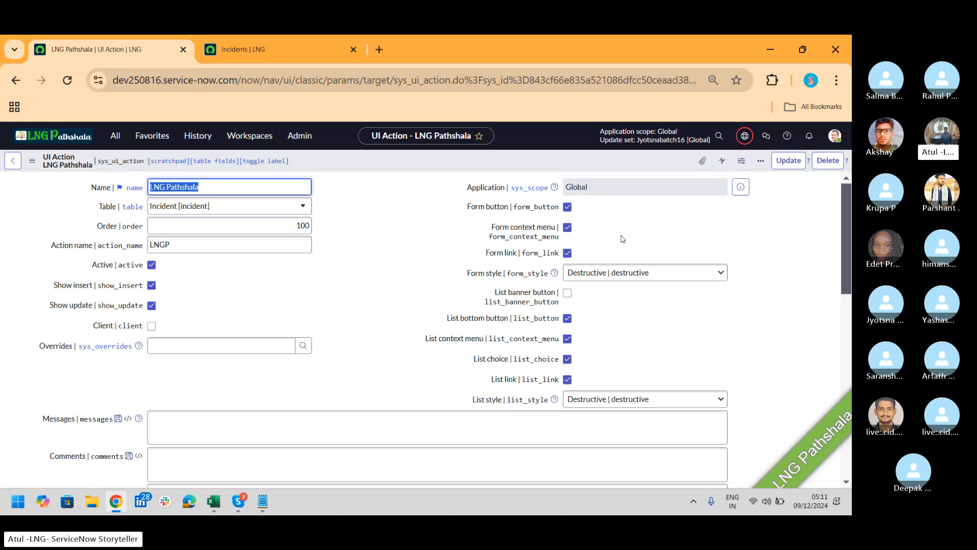
Check Client on LNG Pathshala, revealing its List v2 Compatible and Onclick fields
drag(846, 235, 847, 262)
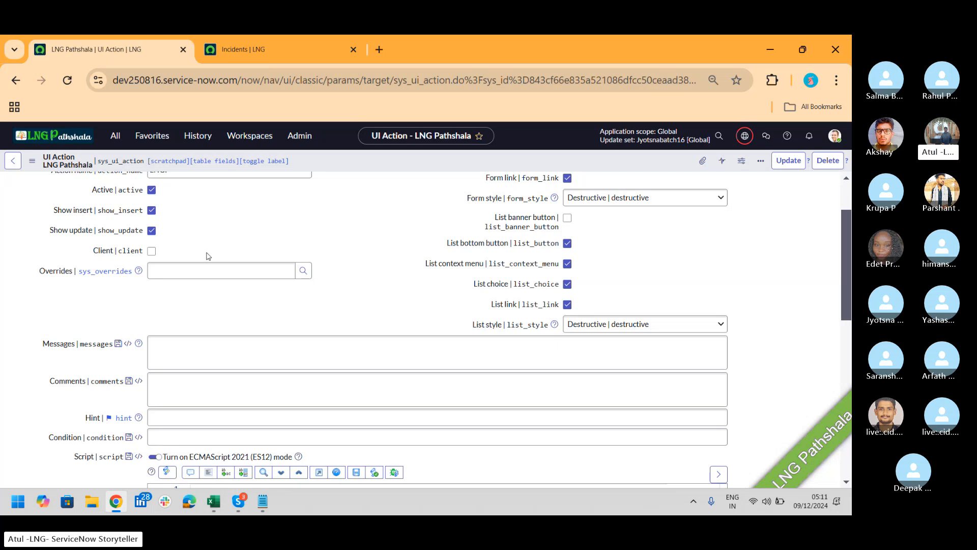
click(152, 252)
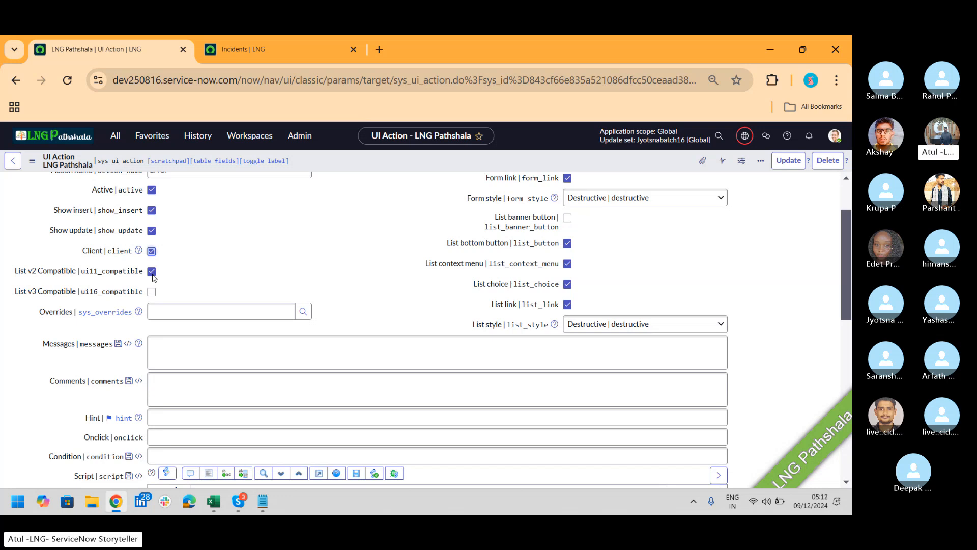
click(283, 57)
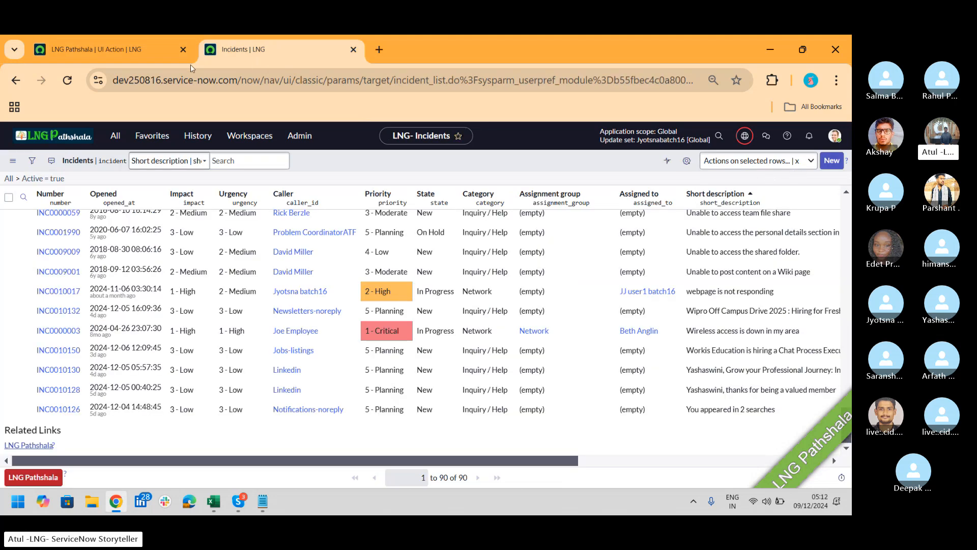
click(127, 44)
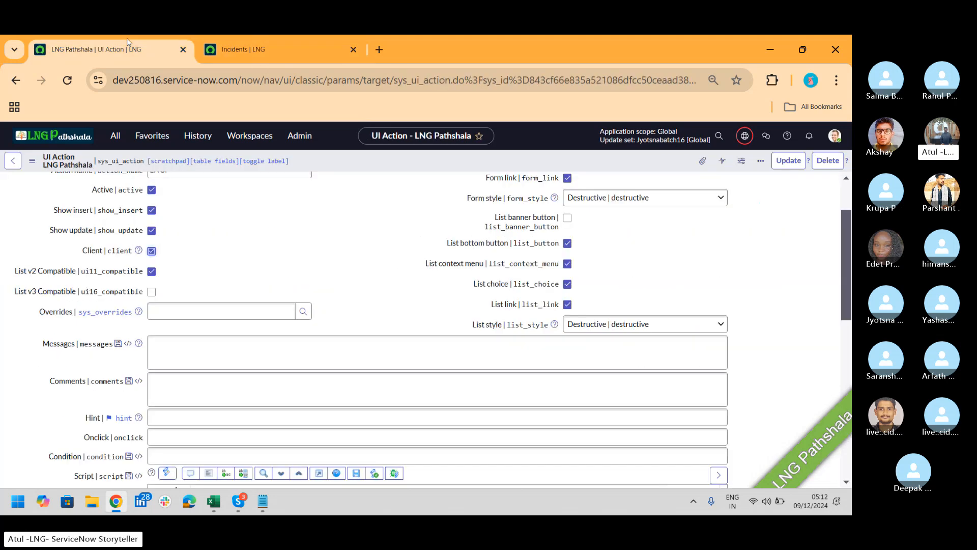
click(212, 314)
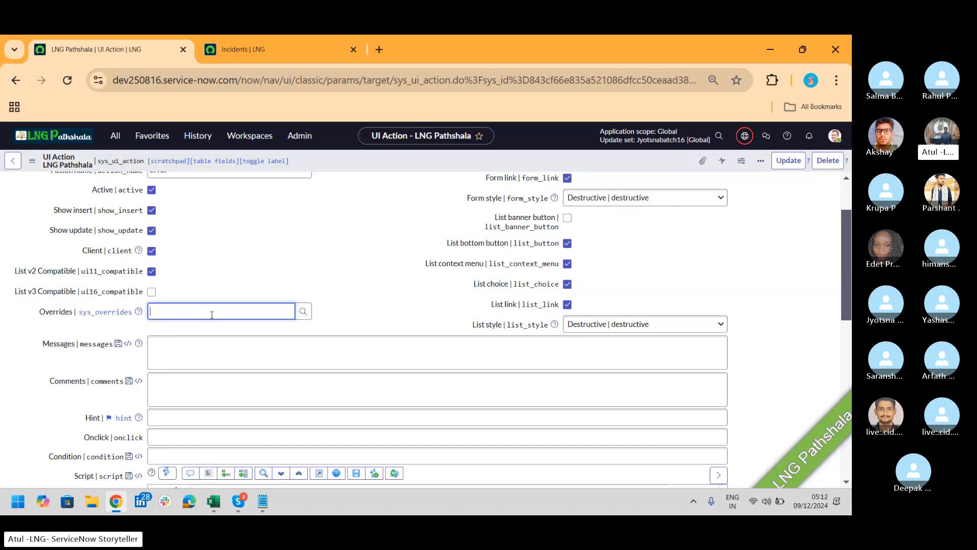
Enter 'Delete' in Overrides after browsing Resolve matches; it is flagged as an invalid reference
text(esolved)
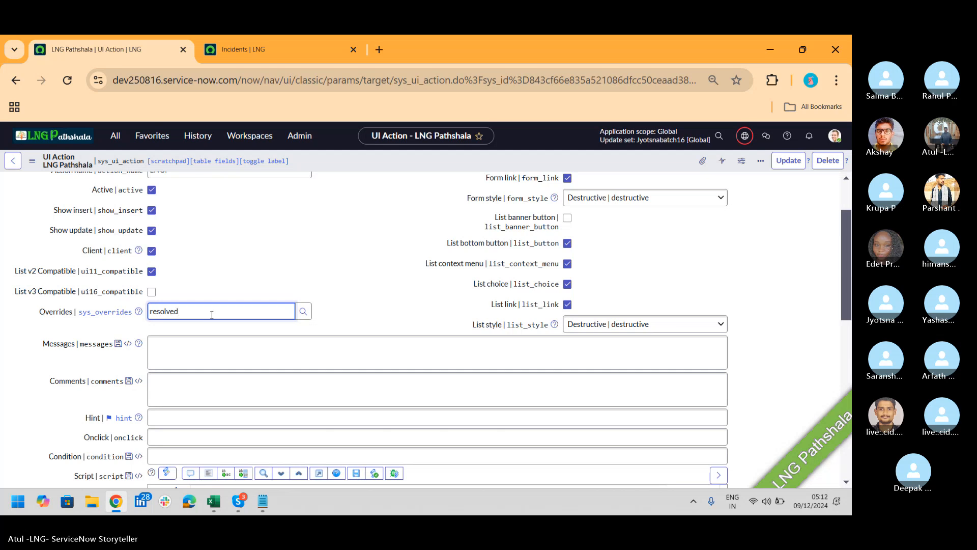
key(BackSpace)
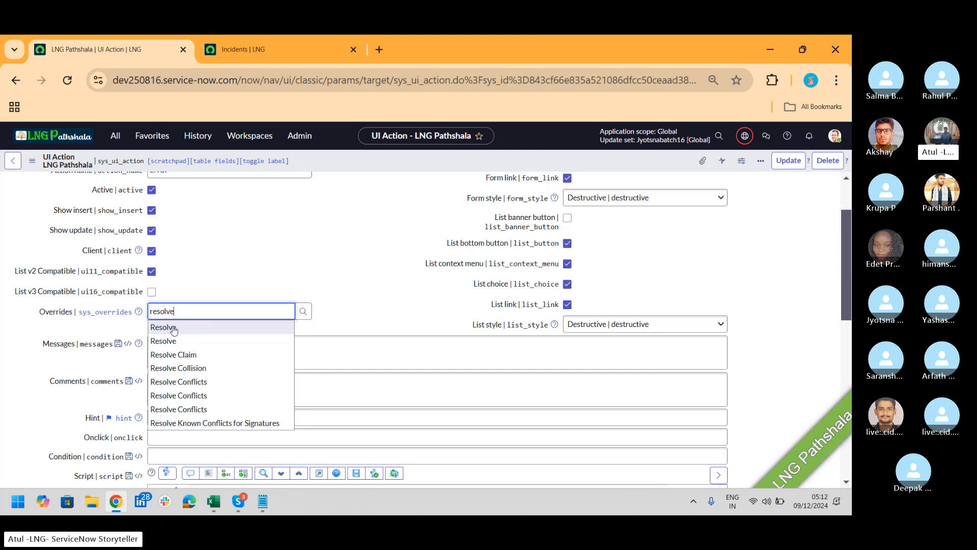
key(BackSpace)
key(BackSpace)
key(BackSpace)
key(BackSpace)
key(BackSpace)
key(BackSpace)
key(BackSpace)
text(Delete)
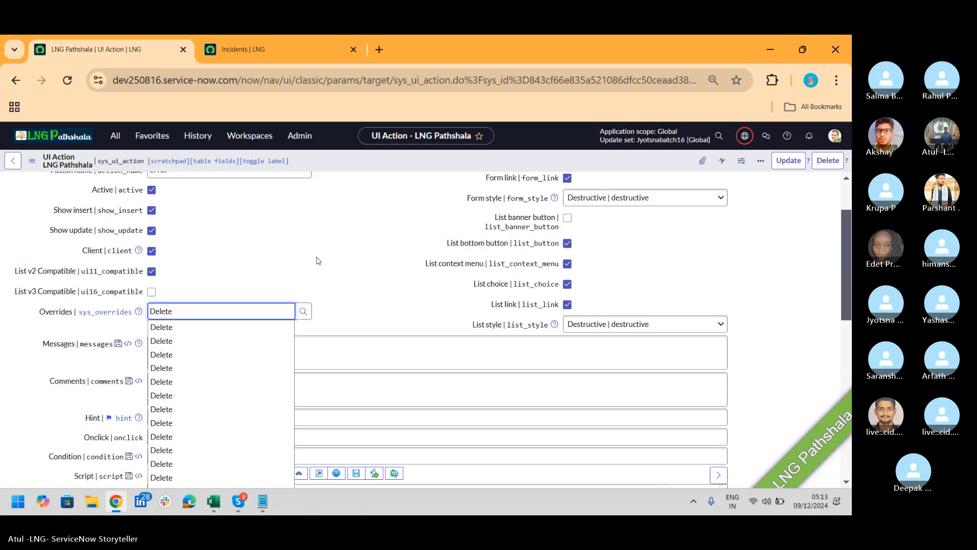
click(344, 229)
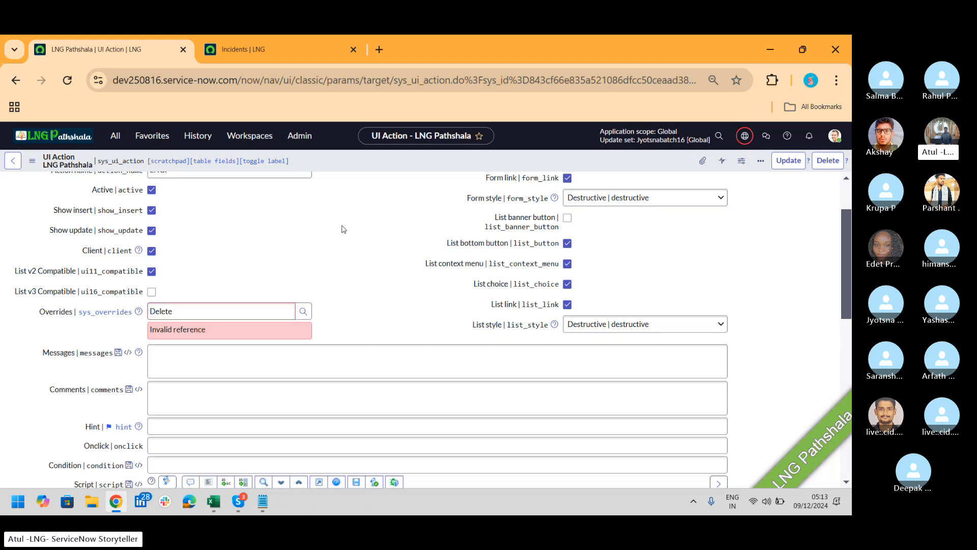
Open the incident Resolve UI action in a new tab and start new incident INC0010160
click(116, 142)
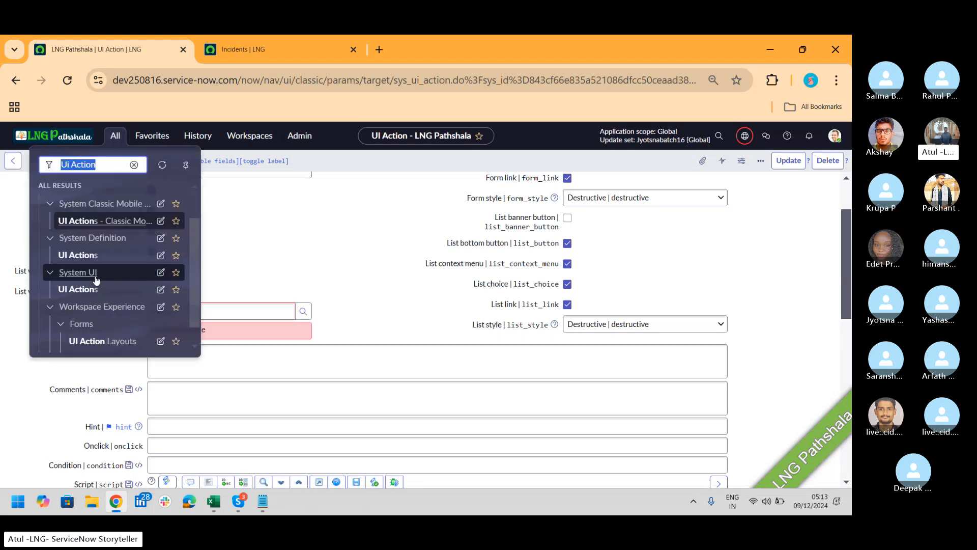
middle_click(88, 258)
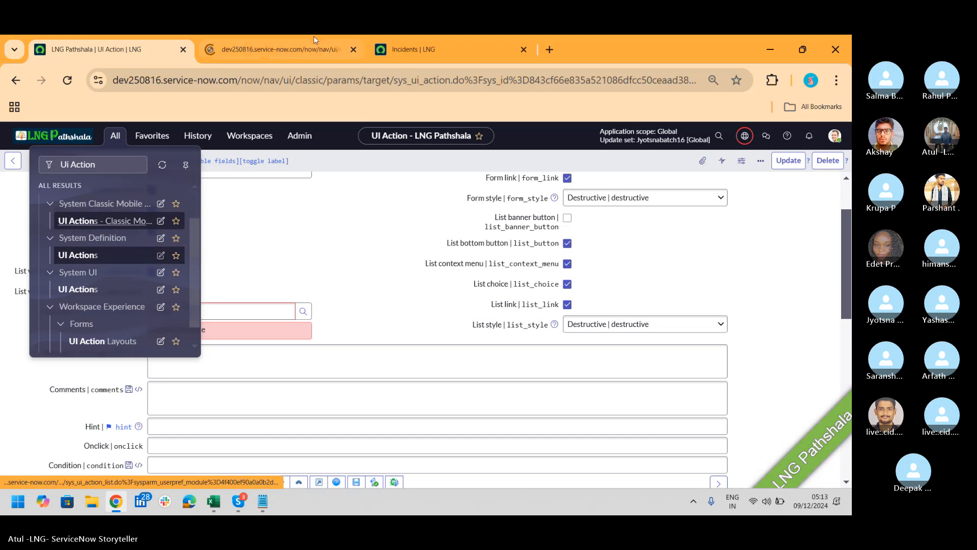
click(263, 54)
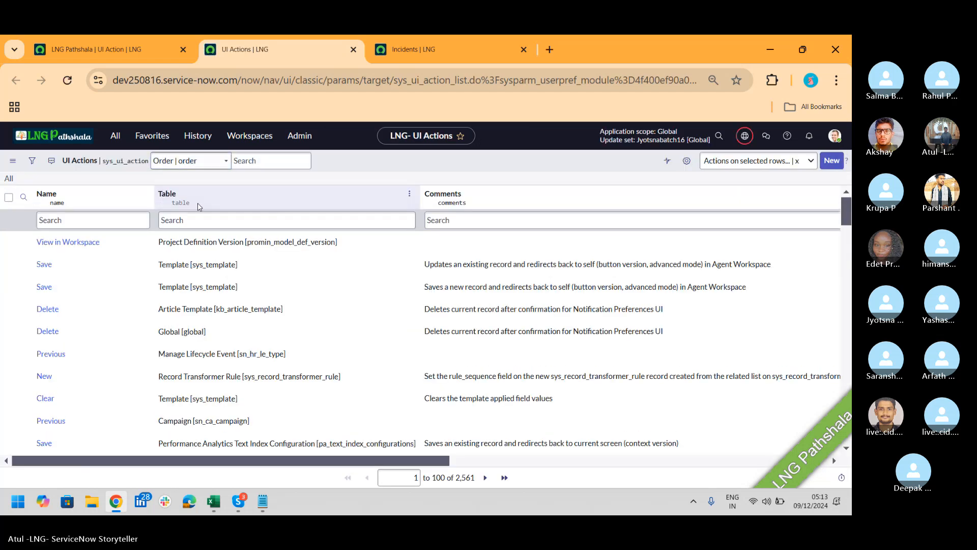
click(222, 225)
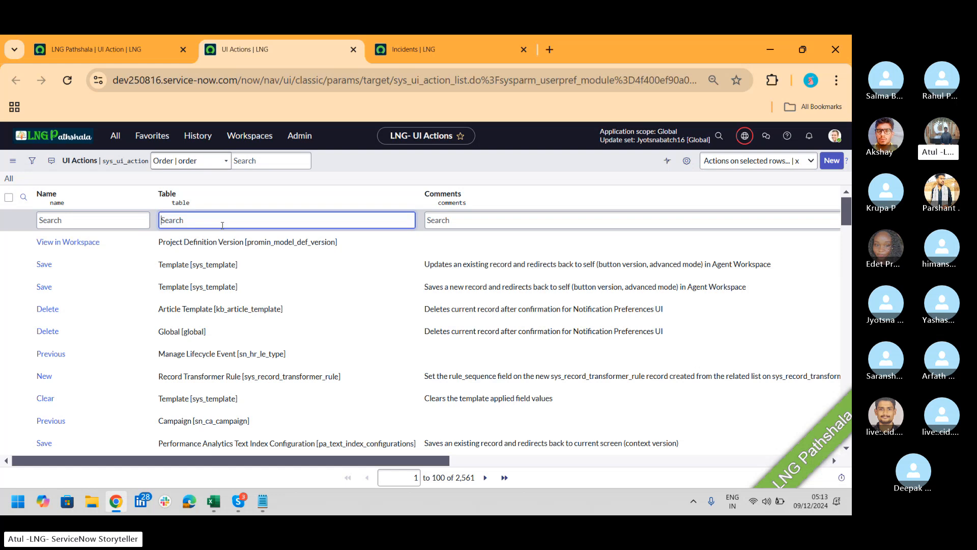
text(incide)
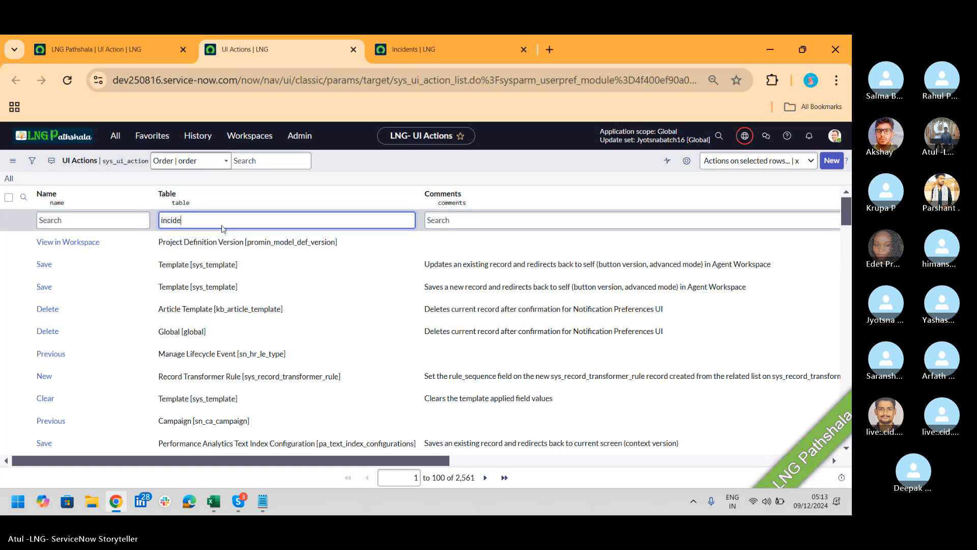
key(Return)
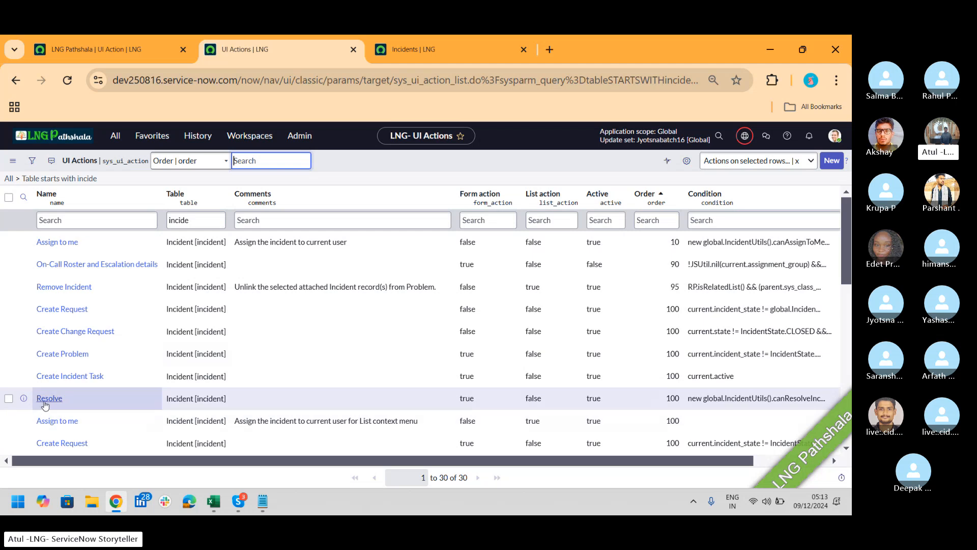
click(50, 398)
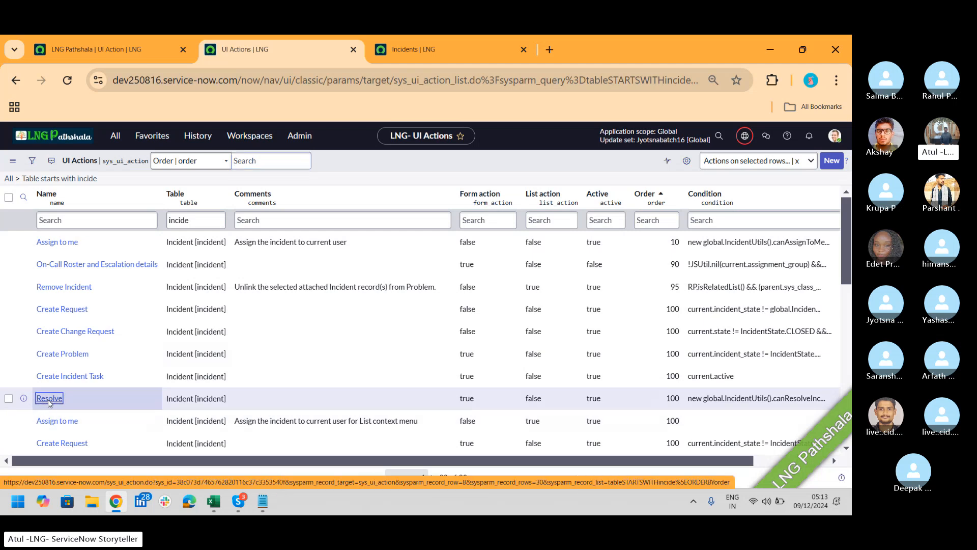
click(413, 50)
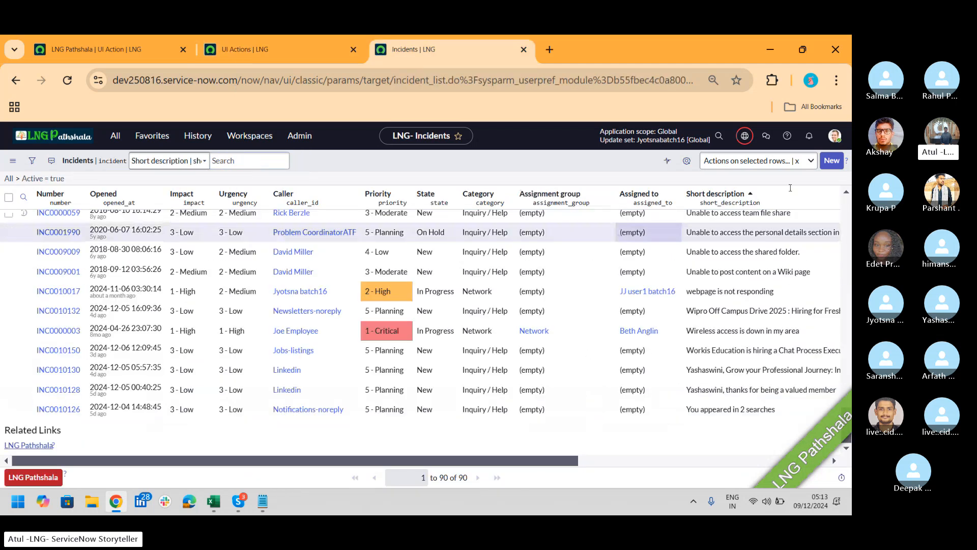
click(832, 161)
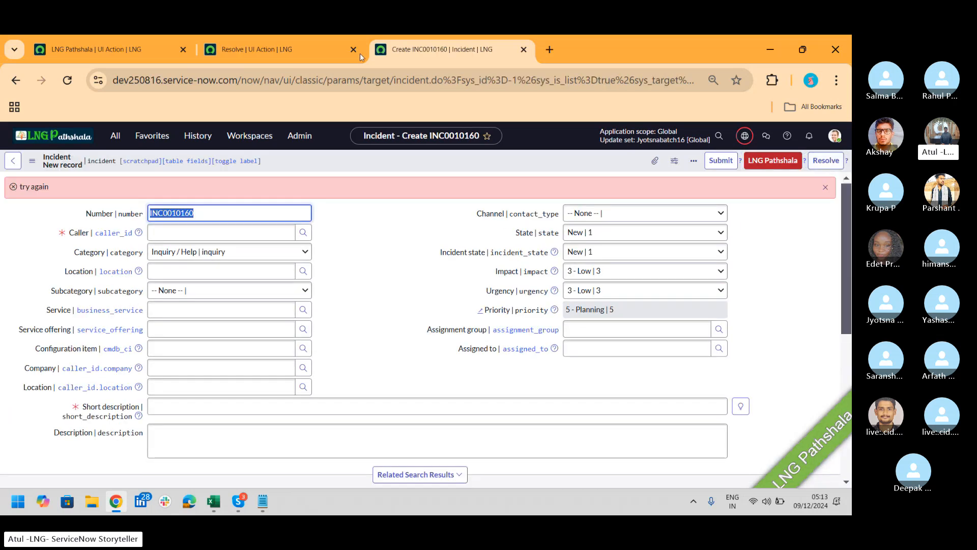
Inspect Resolve's Onclick resolveIncident() and its IncidentUtils Condition expression
click(268, 50)
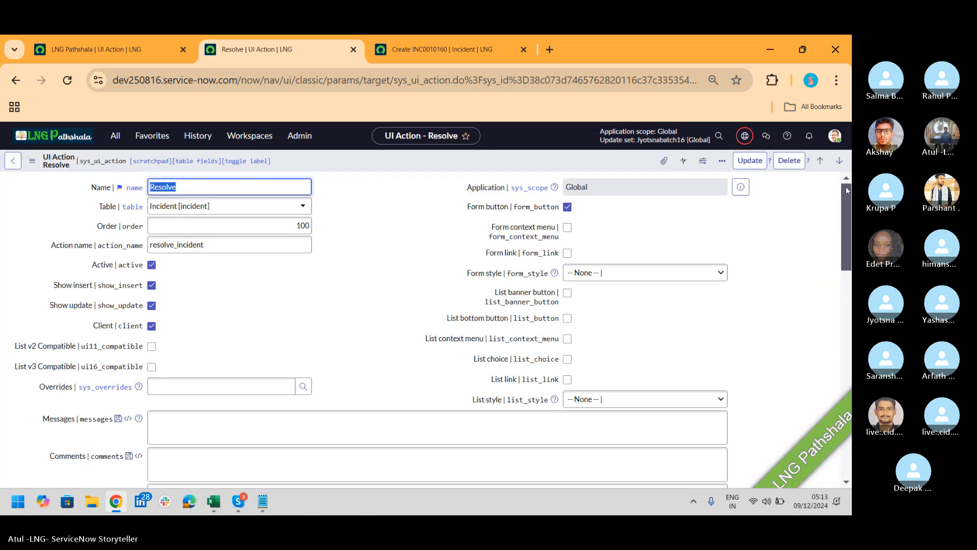
drag(845, 186, 847, 257)
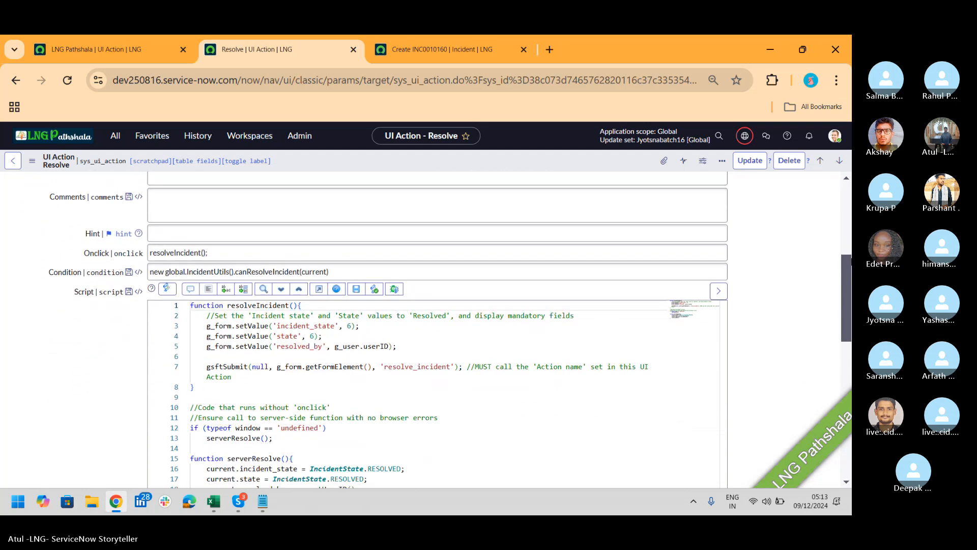
click(243, 250)
drag(244, 251, 85, 258)
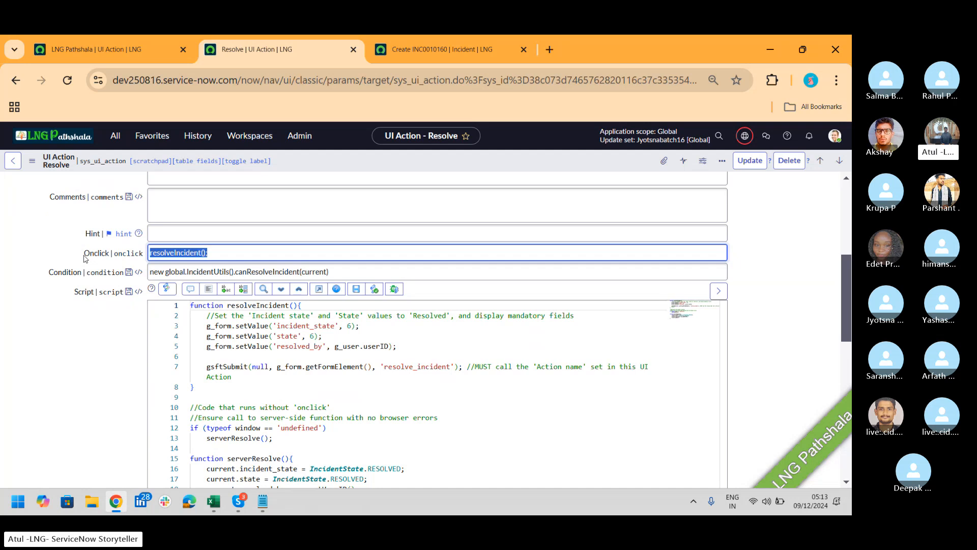
click(150, 271)
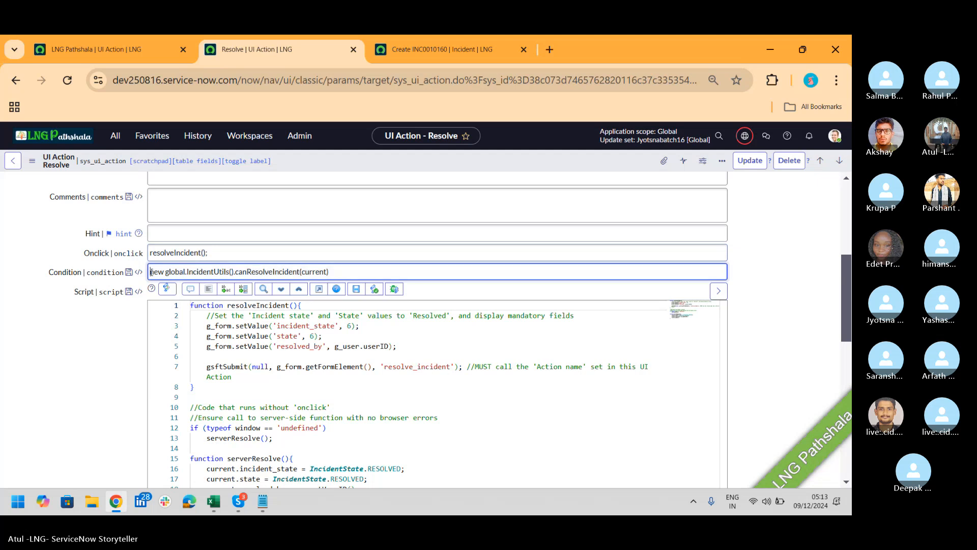
drag(150, 271, 344, 277)
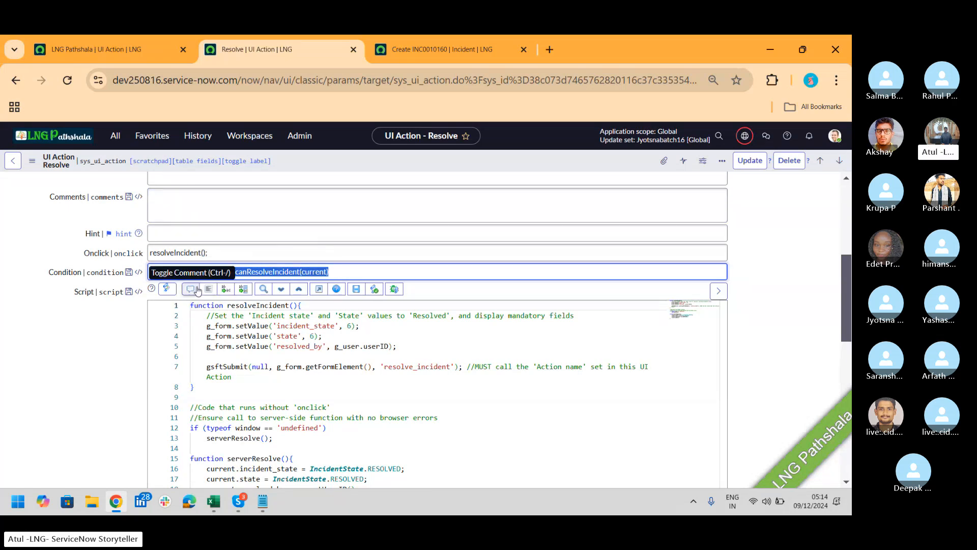
click(440, 50)
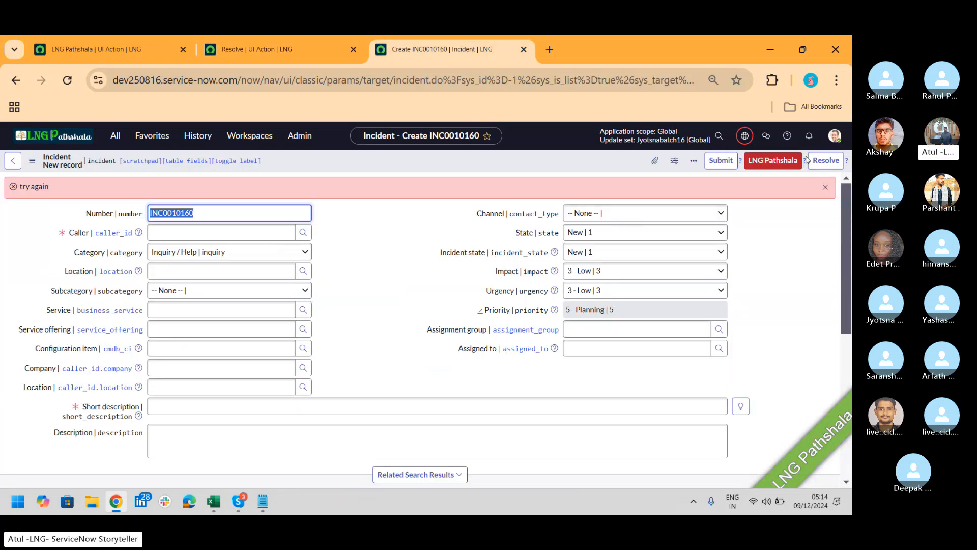
click(305, 48)
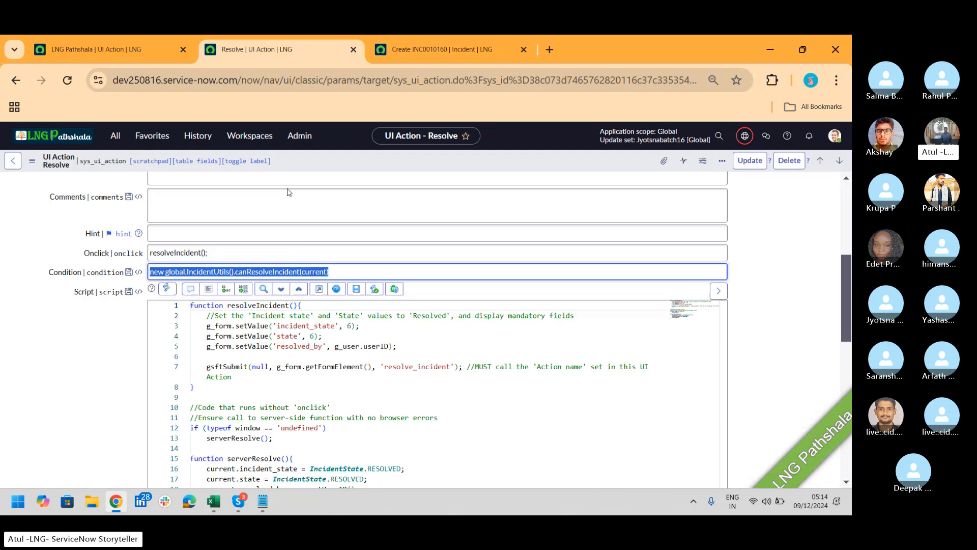
click(224, 272)
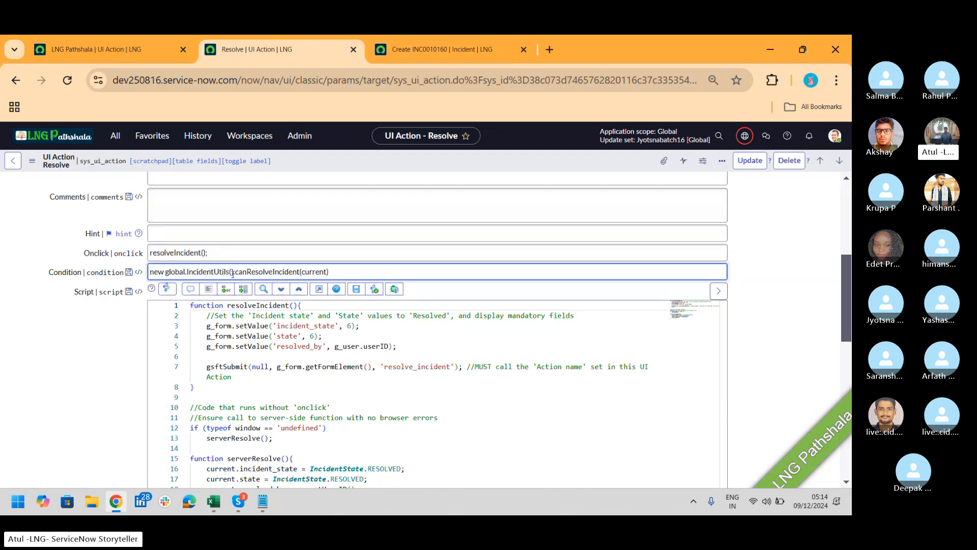
drag(233, 273, 185, 277)
Highlight the resolveIncident function and the g_form.setValue call on script line 3
scroll(849, 312, down, 1)
scroll(849, 312, down, 1)
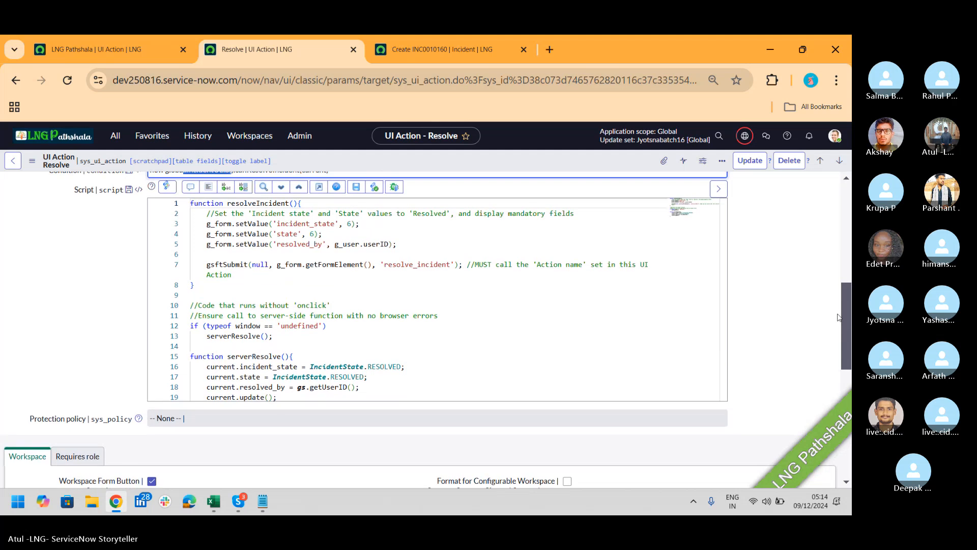
drag(227, 203, 304, 202)
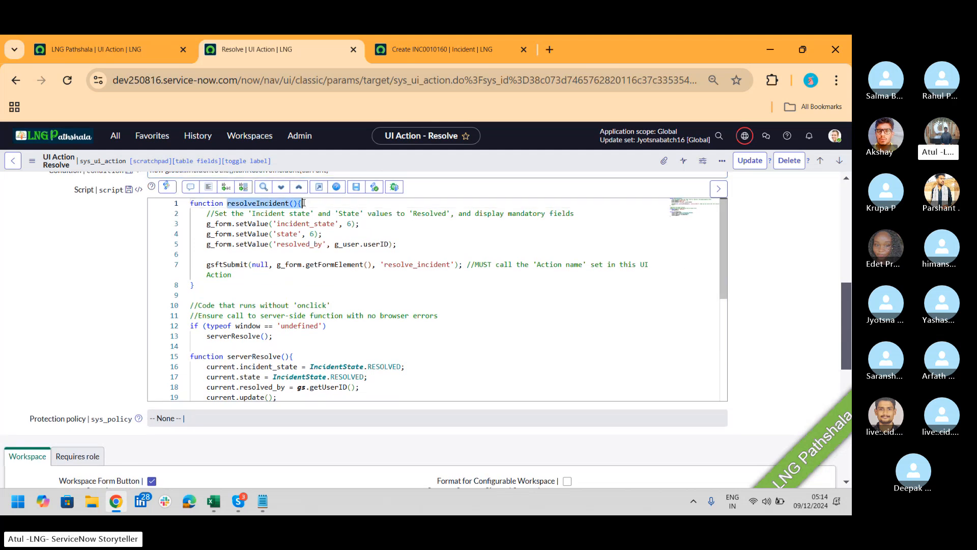
click(213, 225)
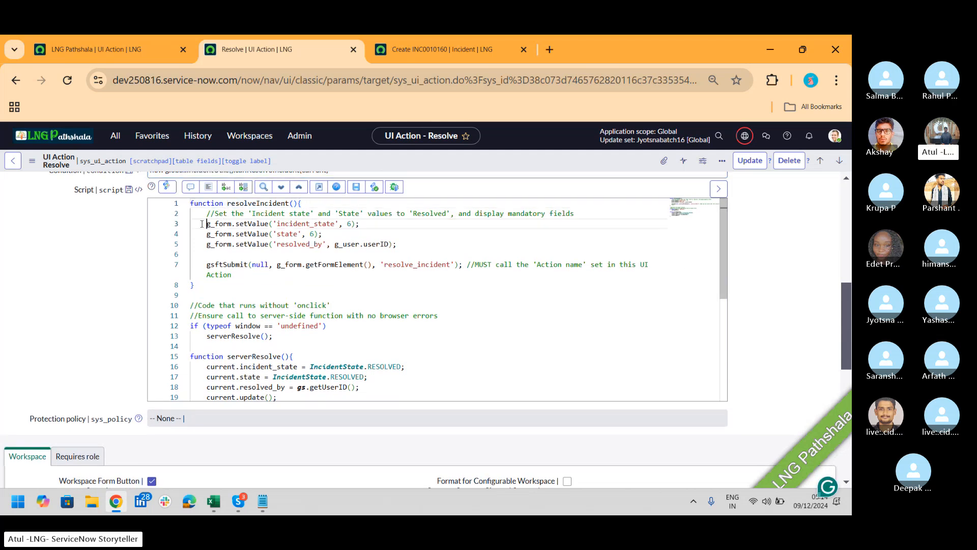
drag(207, 224, 267, 223)
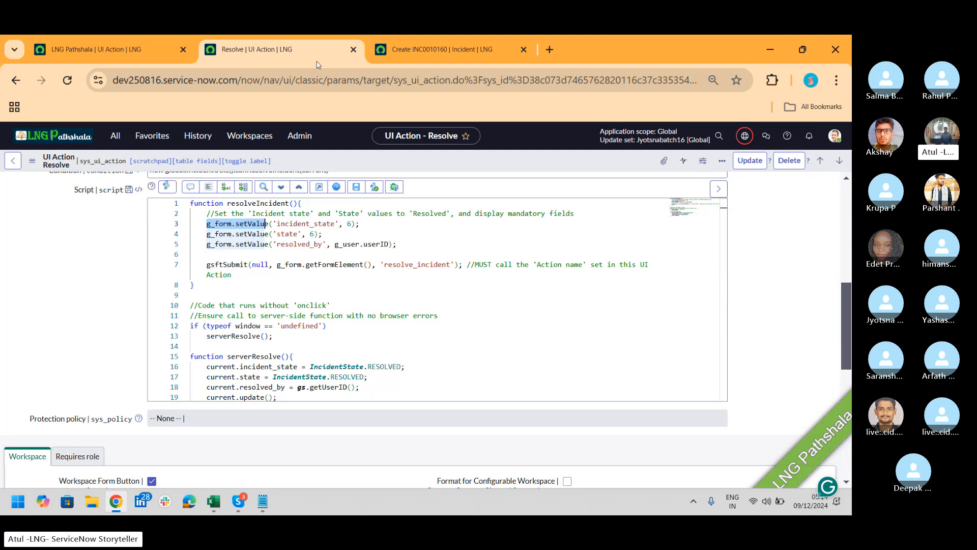
Resolve the new incident and check the Resolved by value under Resolution Information
click(418, 55)
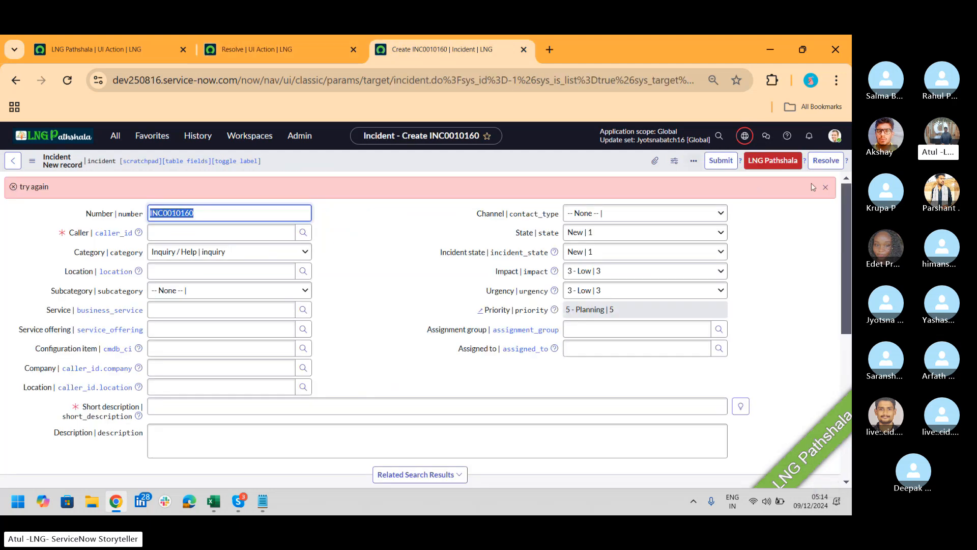
click(837, 165)
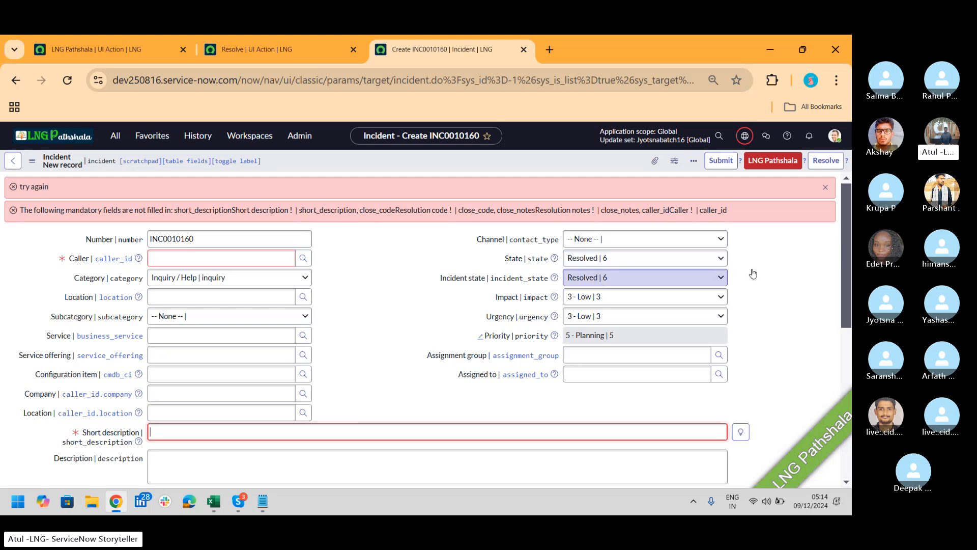
drag(844, 226, 844, 335)
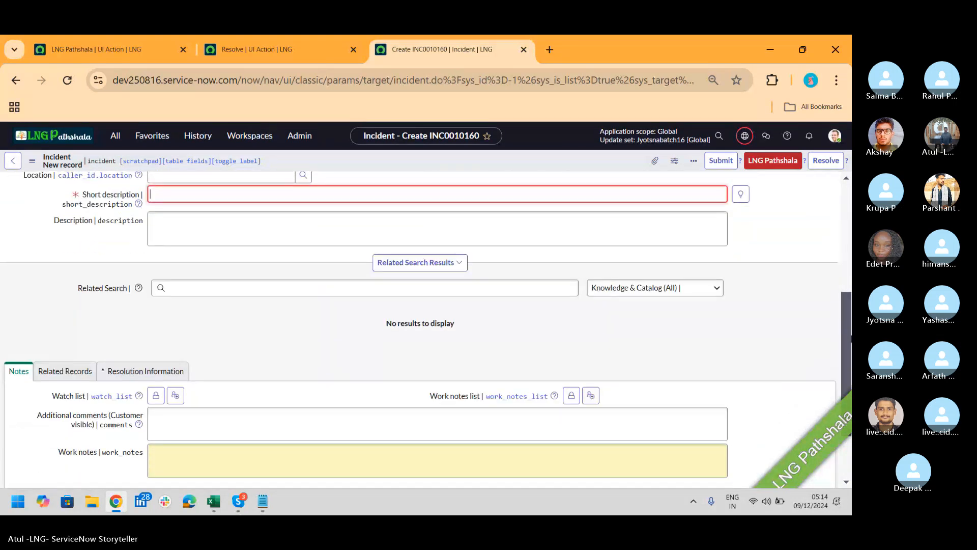
click(140, 371)
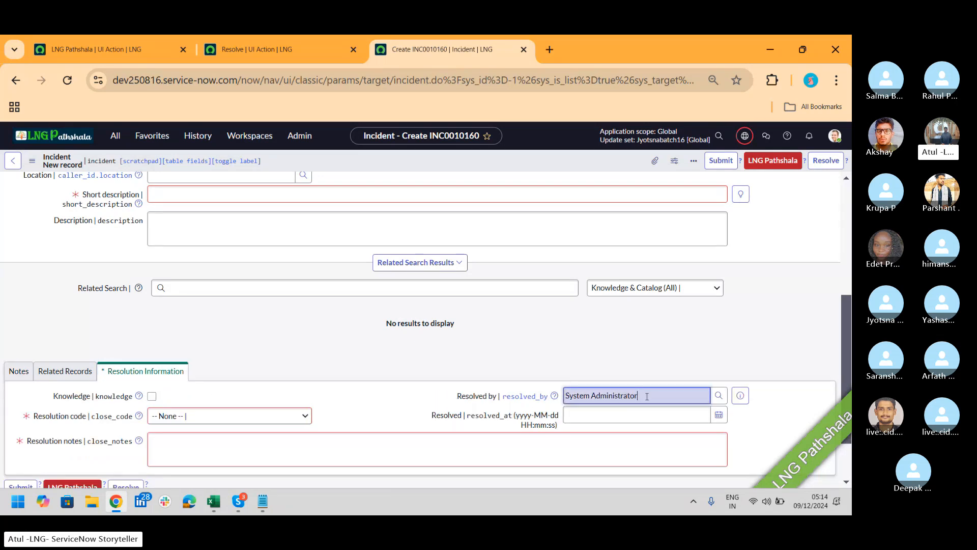
drag(639, 395, 552, 396)
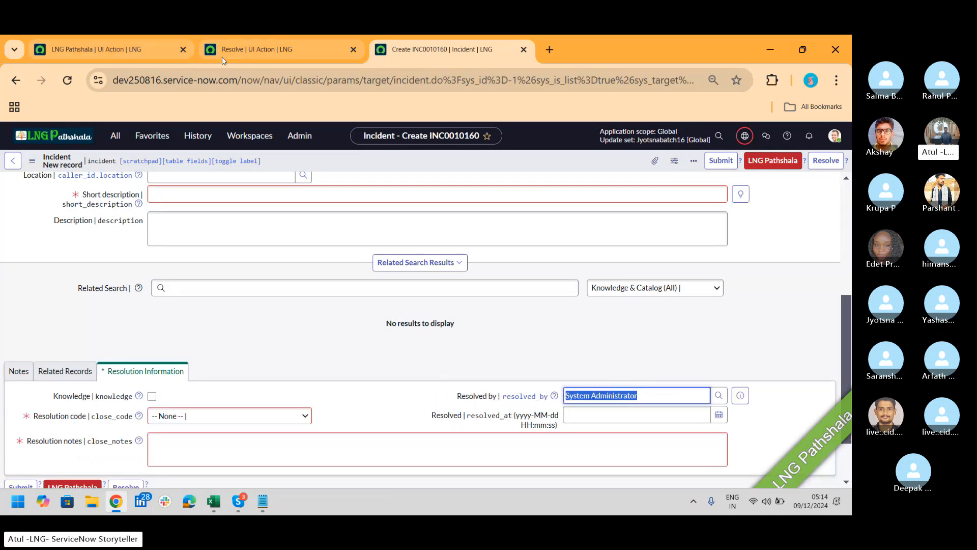
Highlight serverResolve in Resolve's script, then try LNG Pathshala on INC0010160, which errors
click(275, 50)
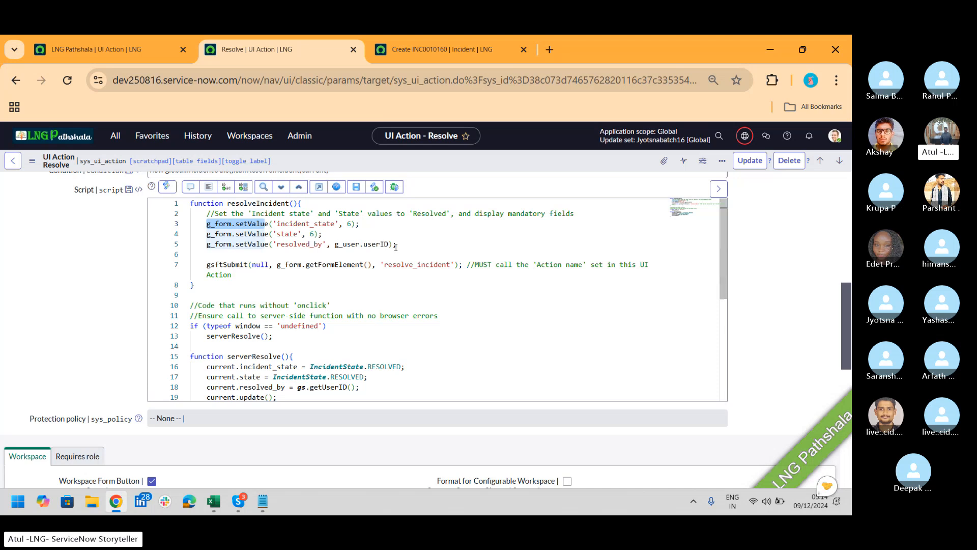
drag(394, 246, 329, 249)
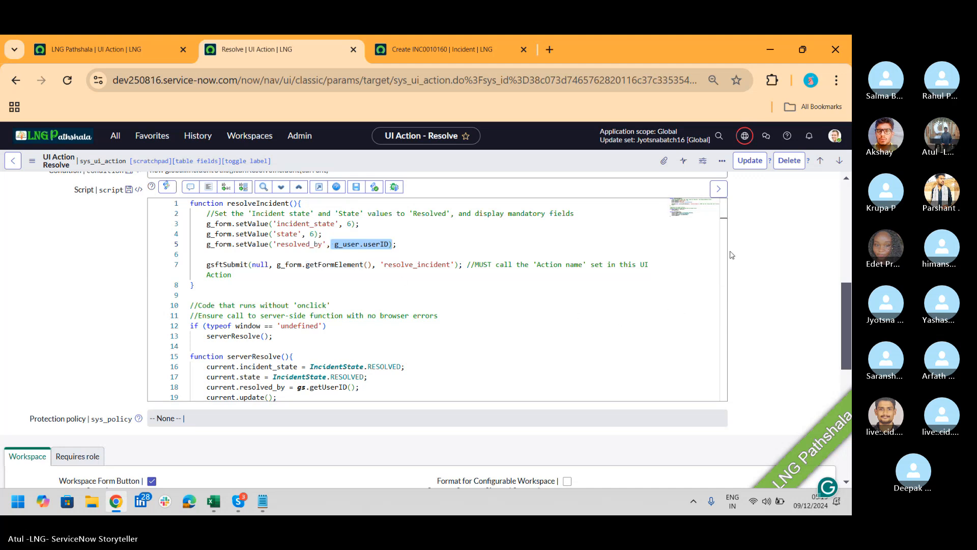
drag(719, 215, 731, 273)
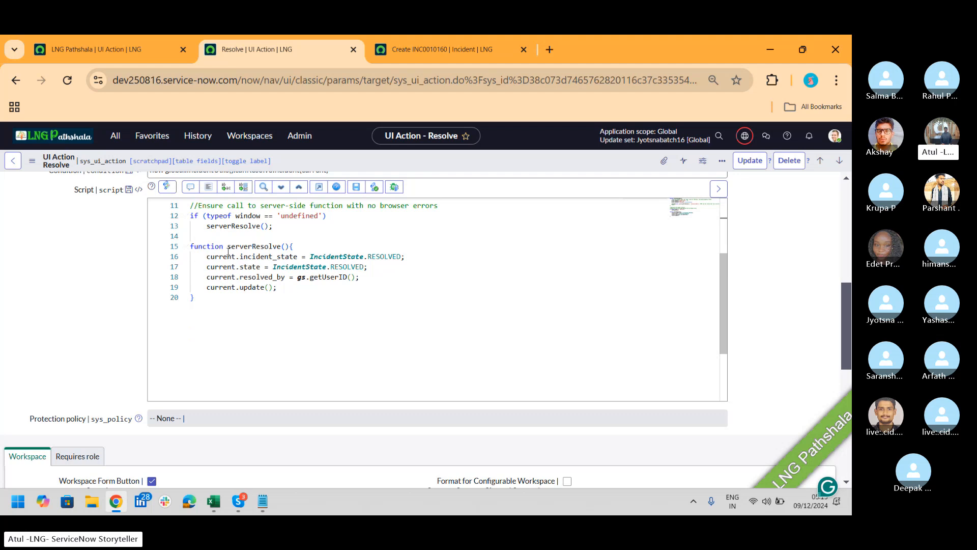
drag(228, 249, 252, 247)
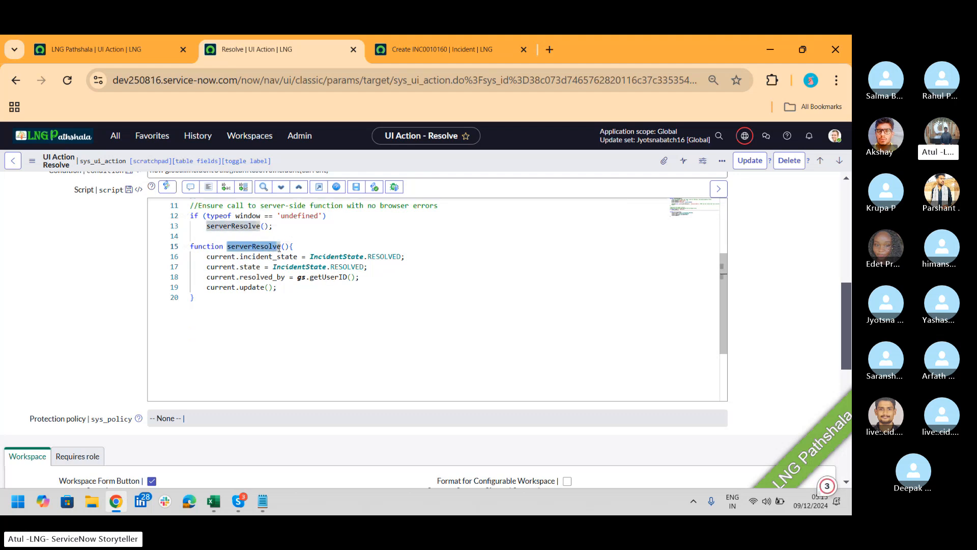
click(437, 49)
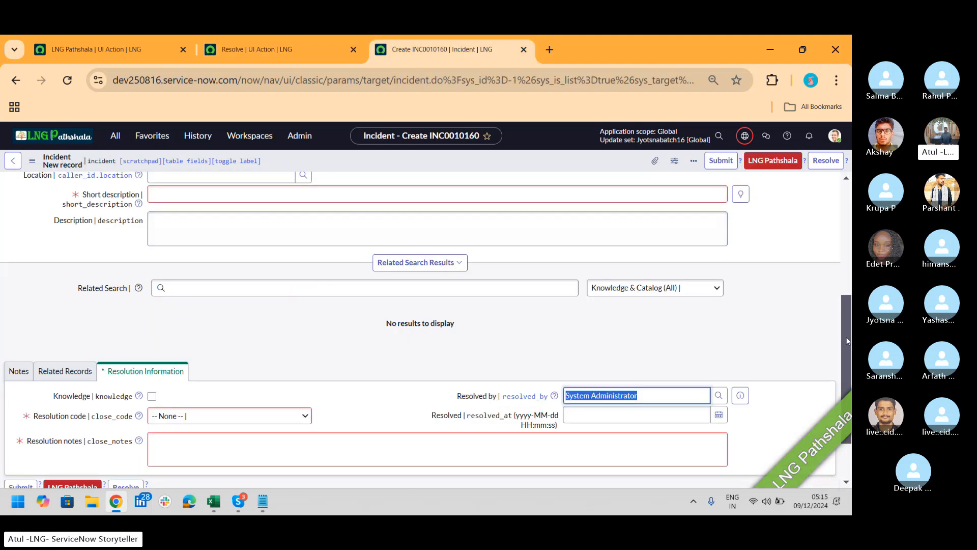
click(793, 164)
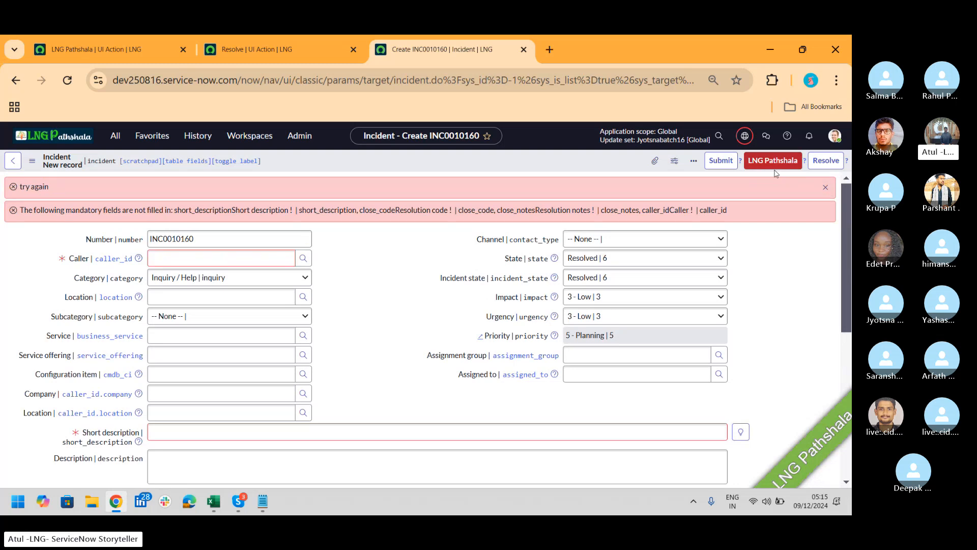
click(293, 48)
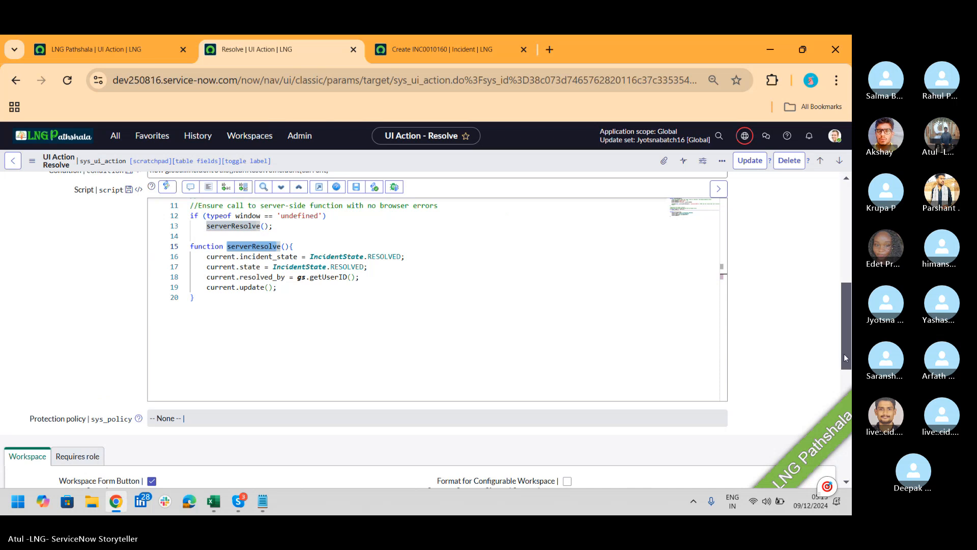
drag(843, 354, 846, 276)
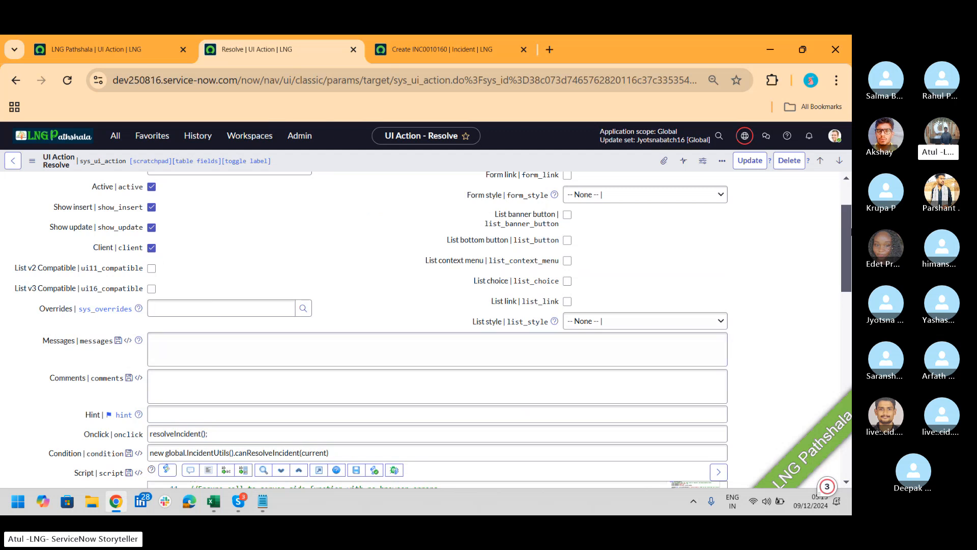
drag(848, 249, 848, 336)
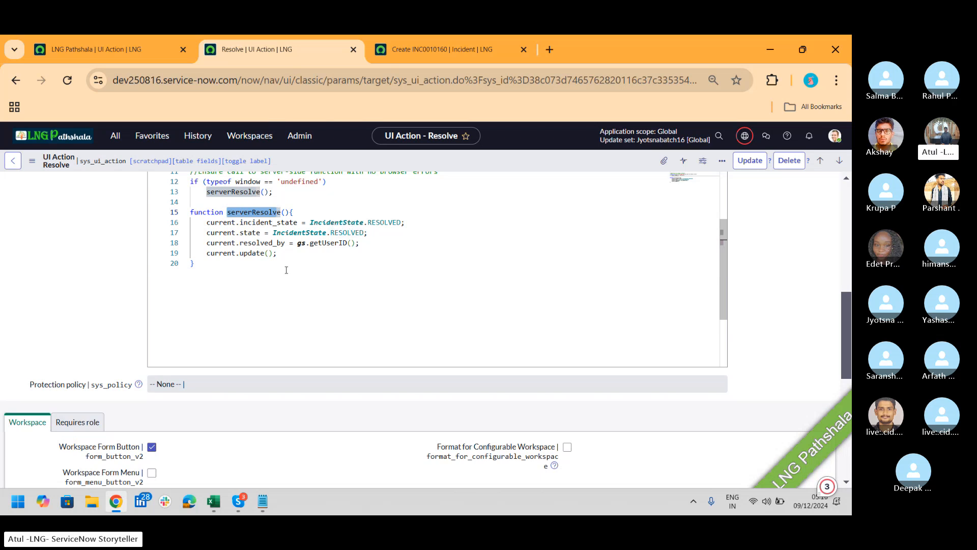
click(434, 54)
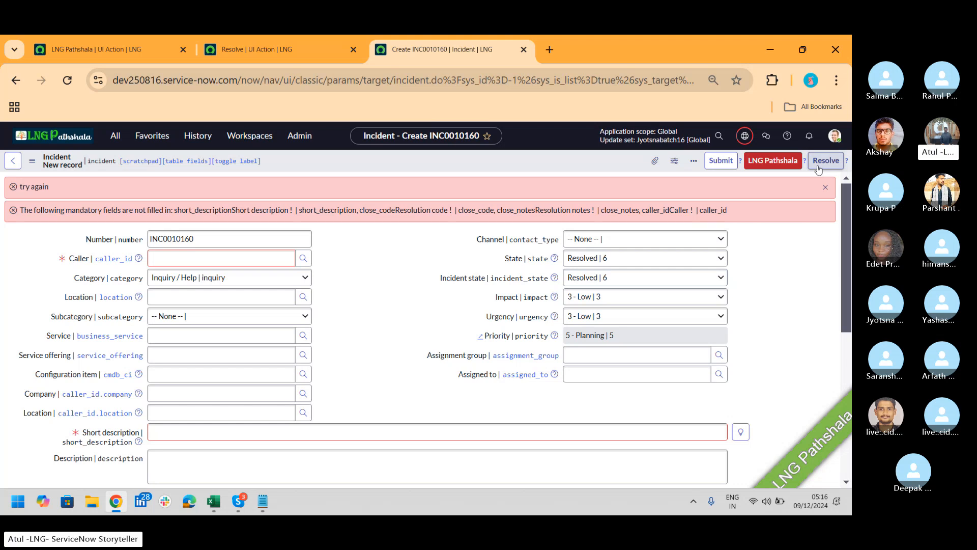
click(267, 48)
drag(844, 334, 844, 233)
scroll(356, 330, down, 2)
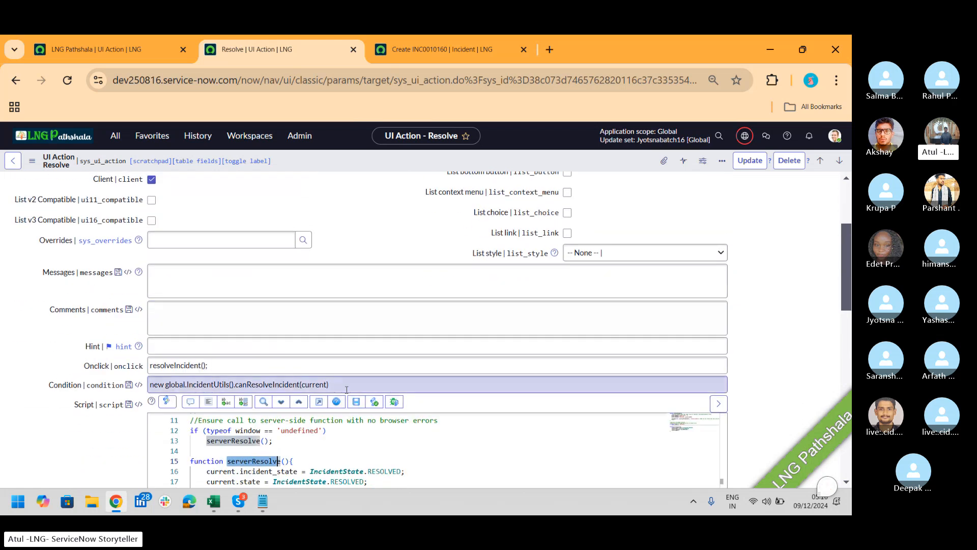
Filter UI Actions by table change_re and open the Change Request 'Review' action
click(115, 136)
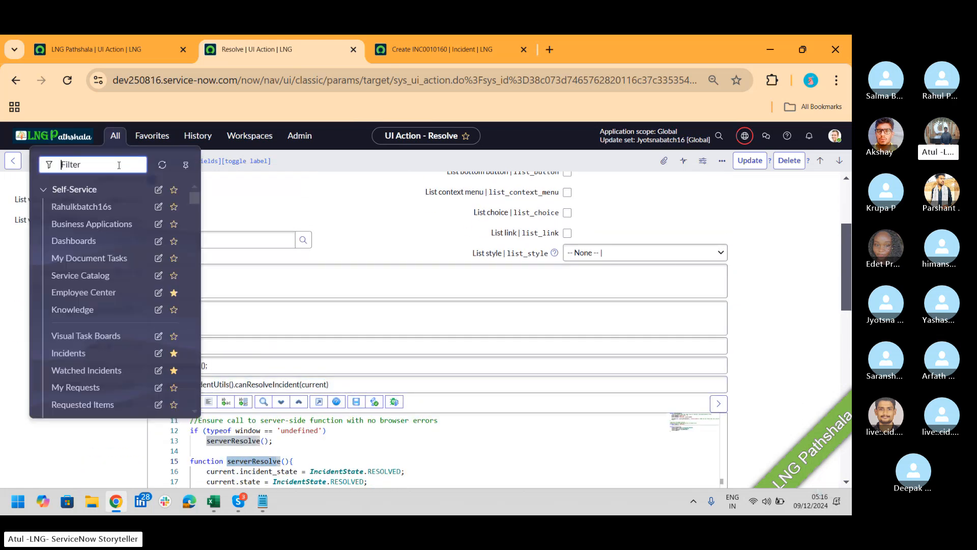
text(ui actio)
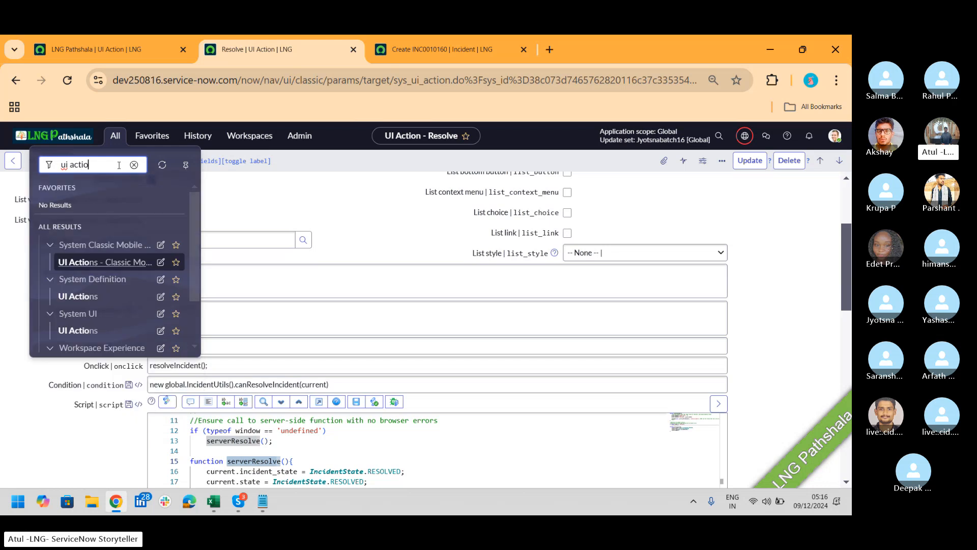
click(93, 301)
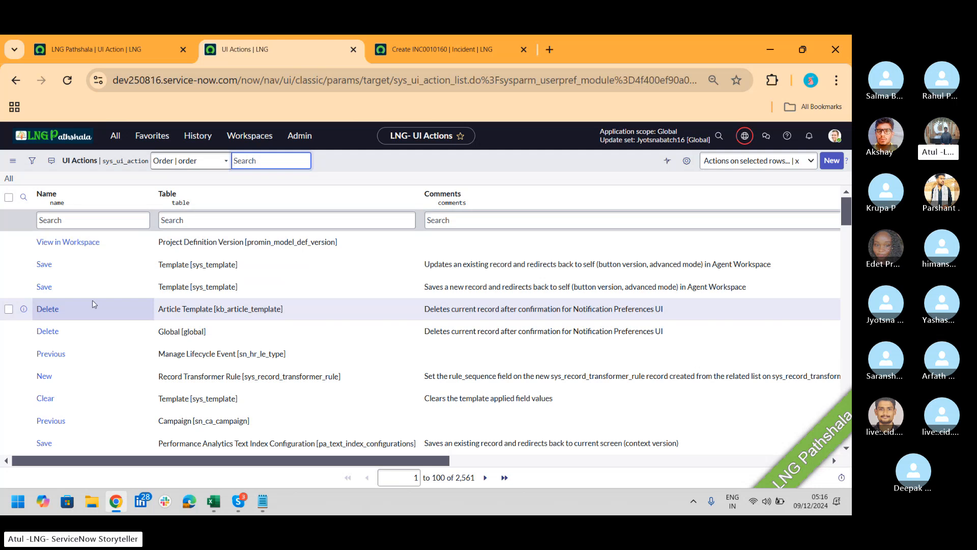
click(228, 220)
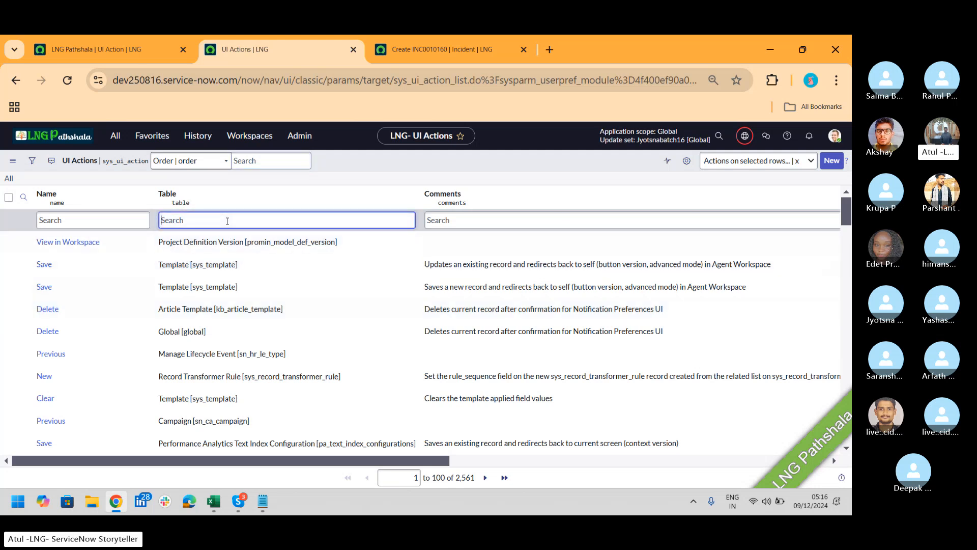
text(change_)
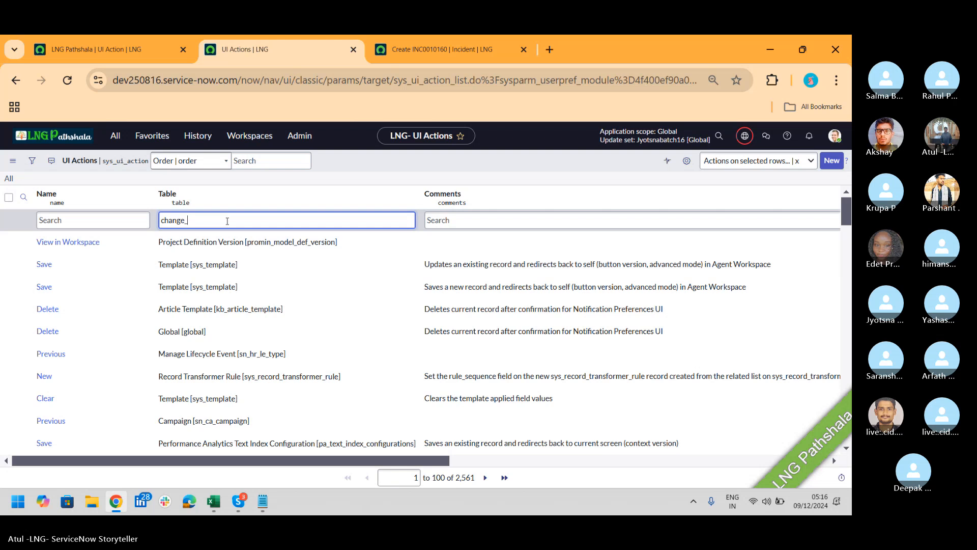
text(re)
key(Return)
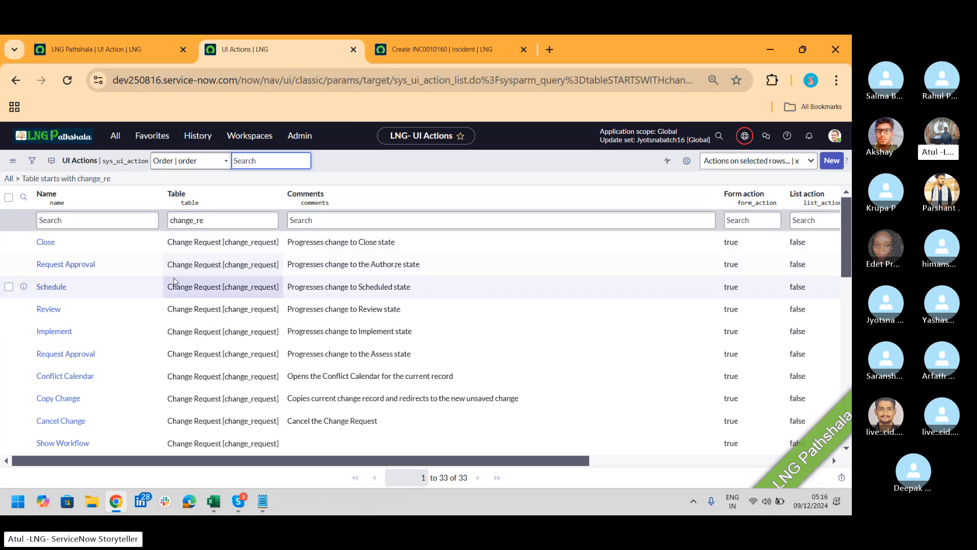
click(52, 312)
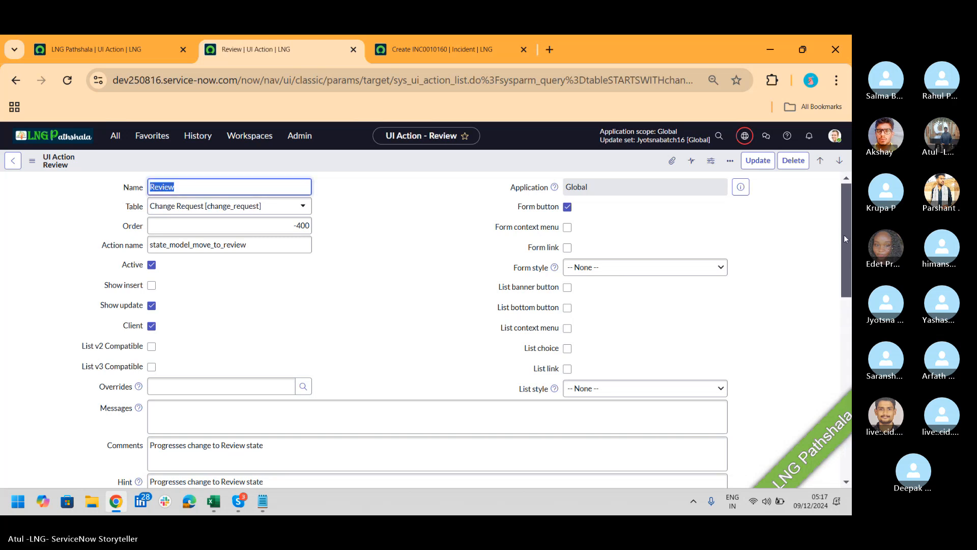
Highlight the Review condition's itil/sn_change_write role check and its isReviewAvailable() check
drag(849, 198, 851, 296)
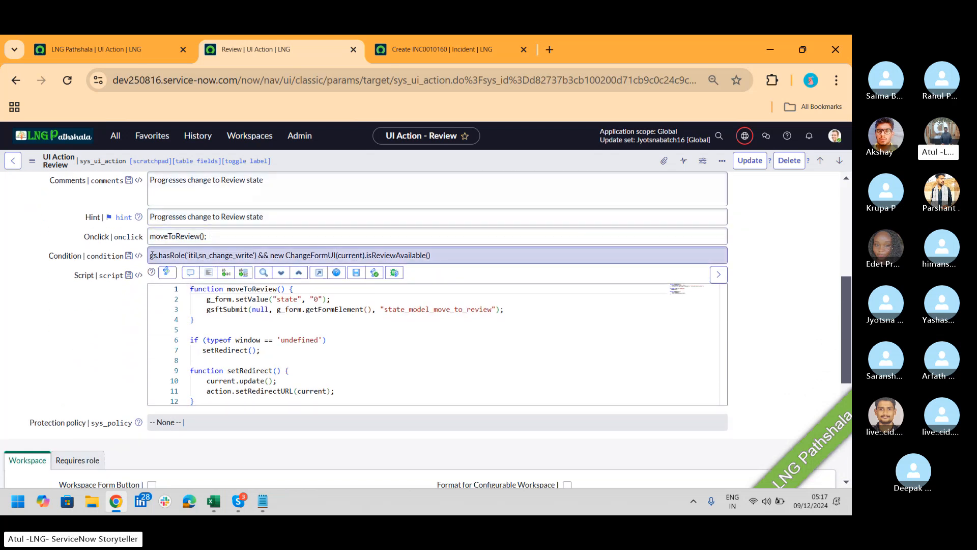
drag(152, 254, 253, 256)
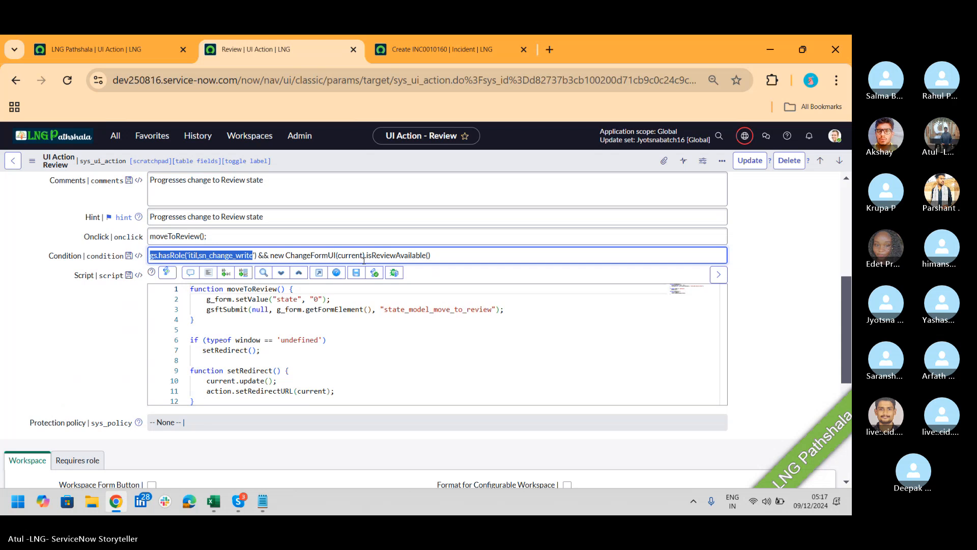
drag(365, 257, 441, 263)
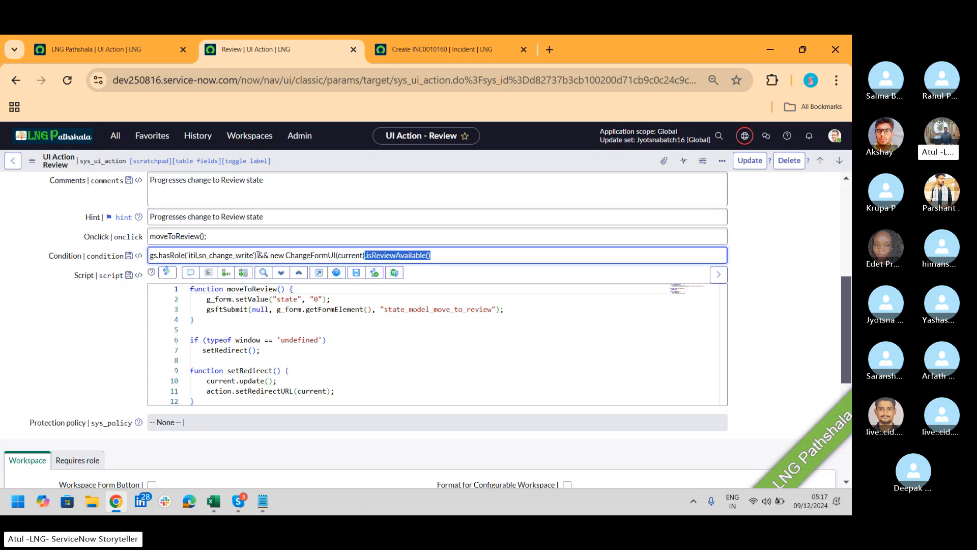
drag(258, 255, 116, 272)
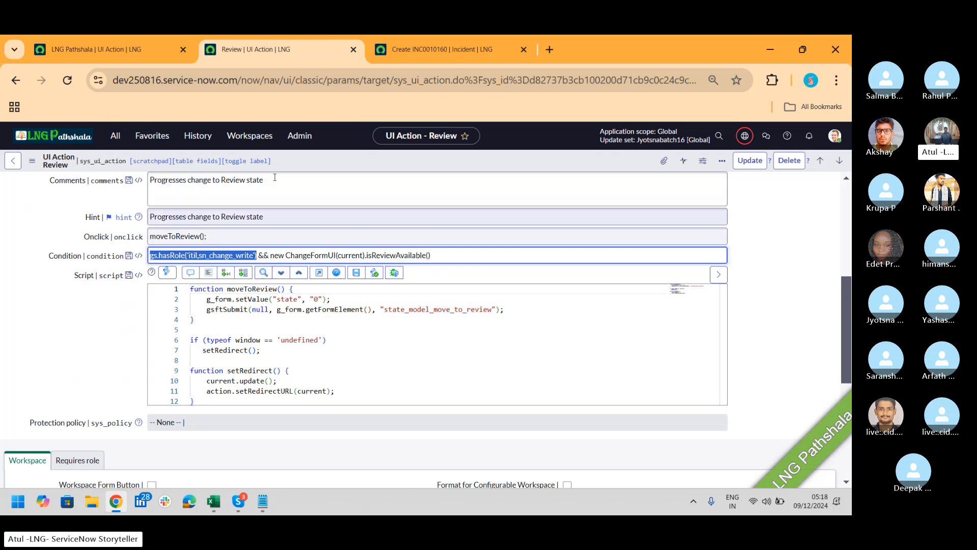
Open the Service Operations Workspace from the Workspaces menu
click(441, 60)
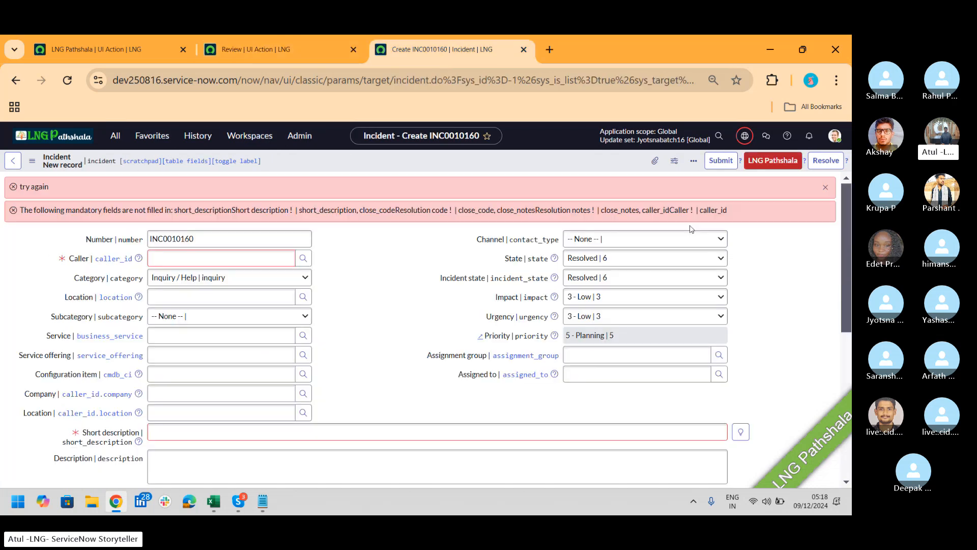
click(250, 136)
click(231, 275)
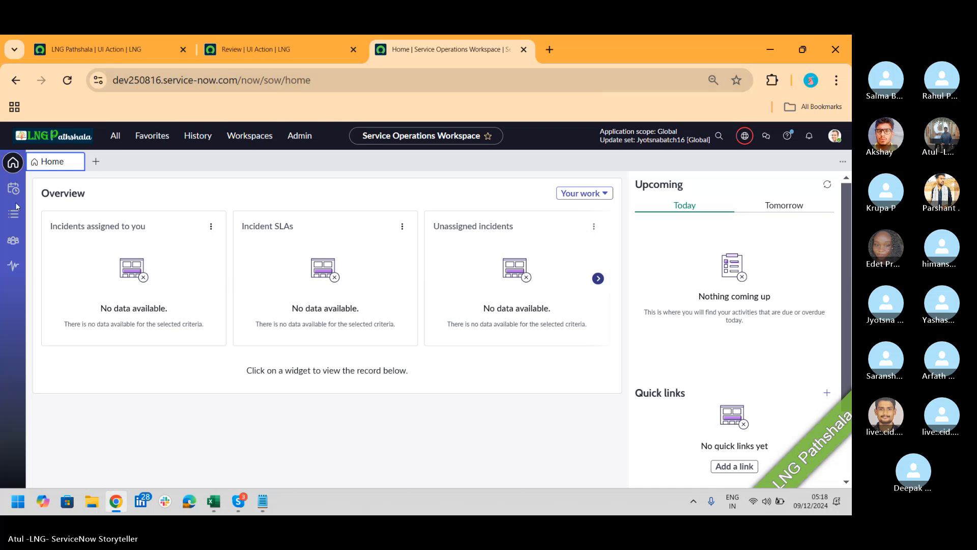
Start a New Incident in the workspace, dismiss the try again alert, and return to Review
click(18, 226)
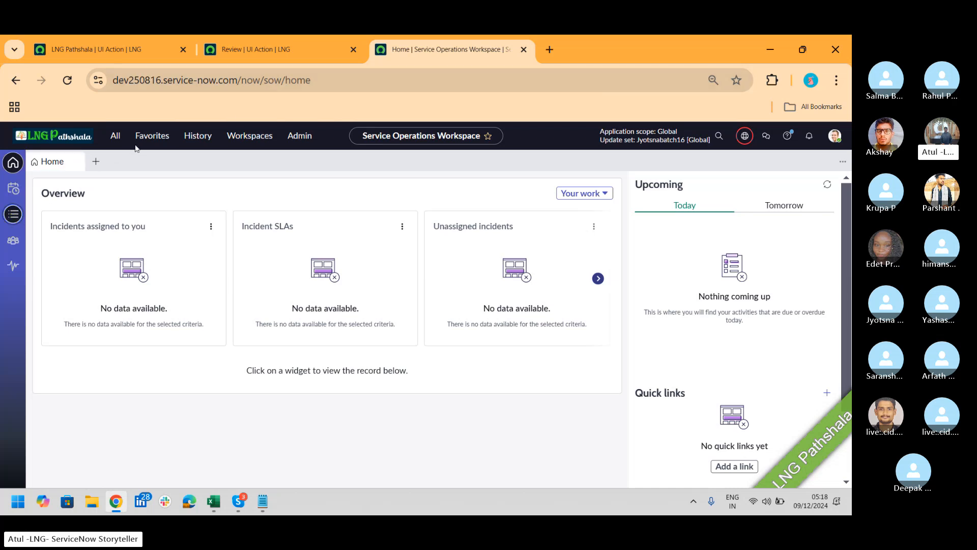
click(97, 161)
click(131, 198)
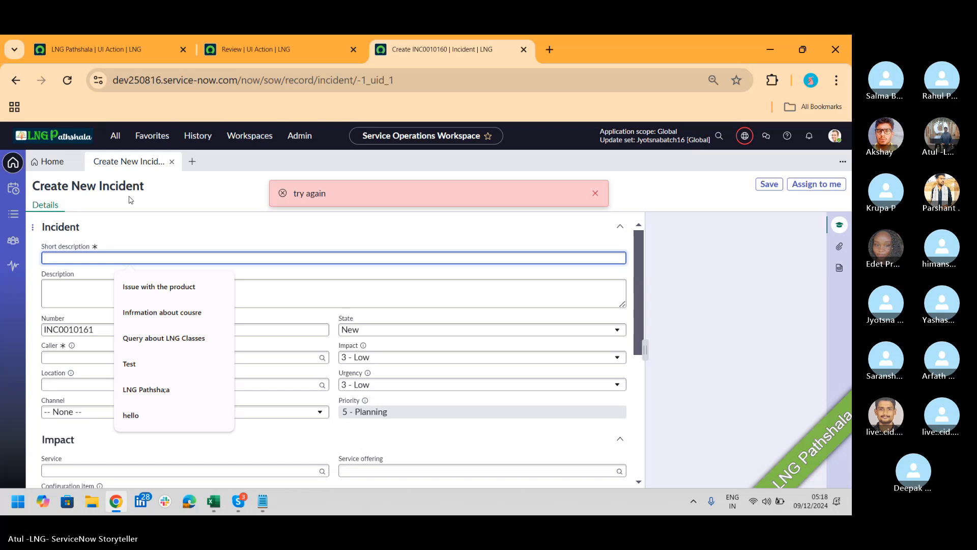
click(594, 194)
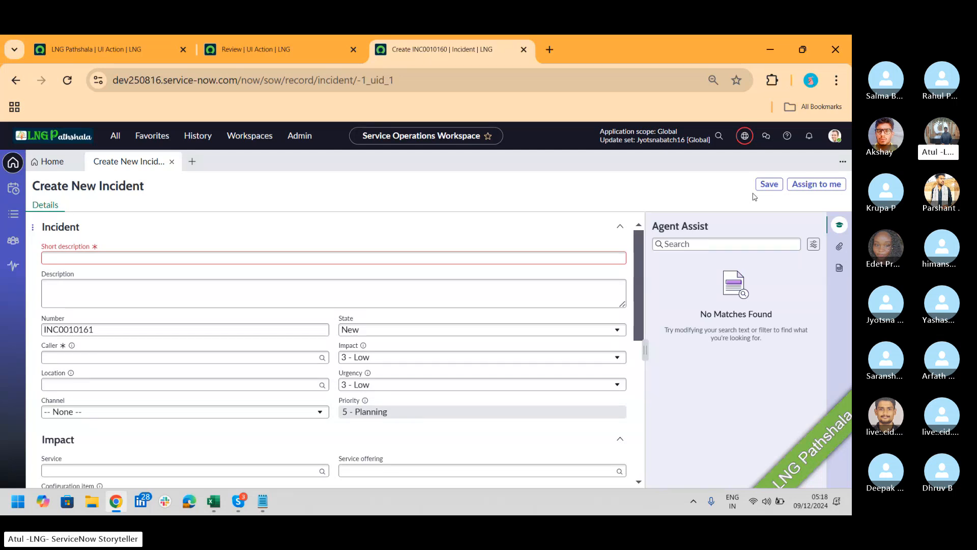
click(364, 37)
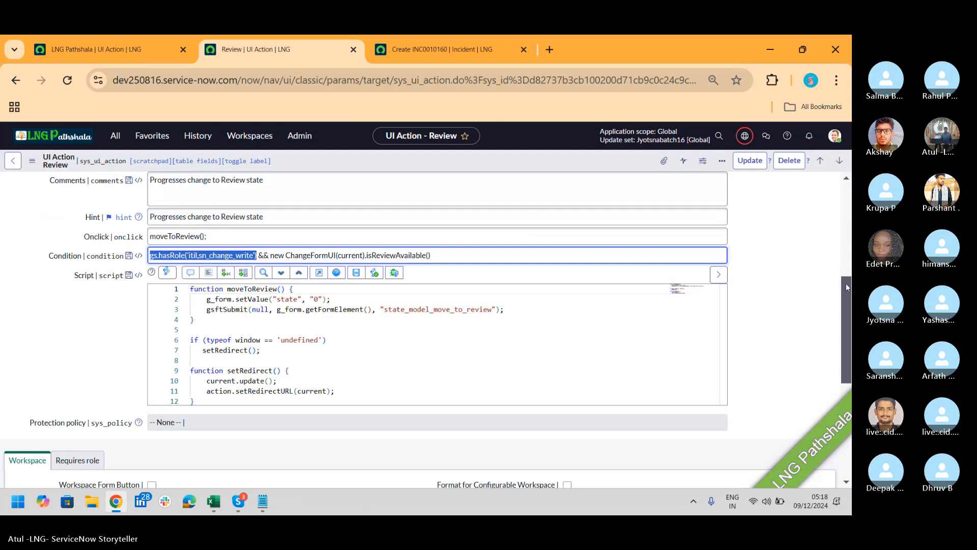
Review the Review UI Action's required roles, condition and script, briefly checking the Notepad notes
drag(848, 295, 847, 365)
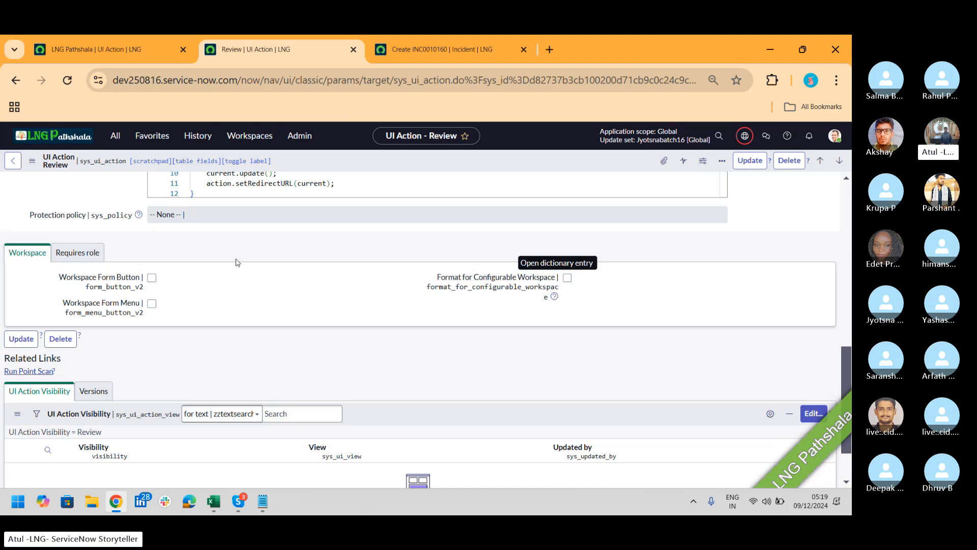
click(95, 254)
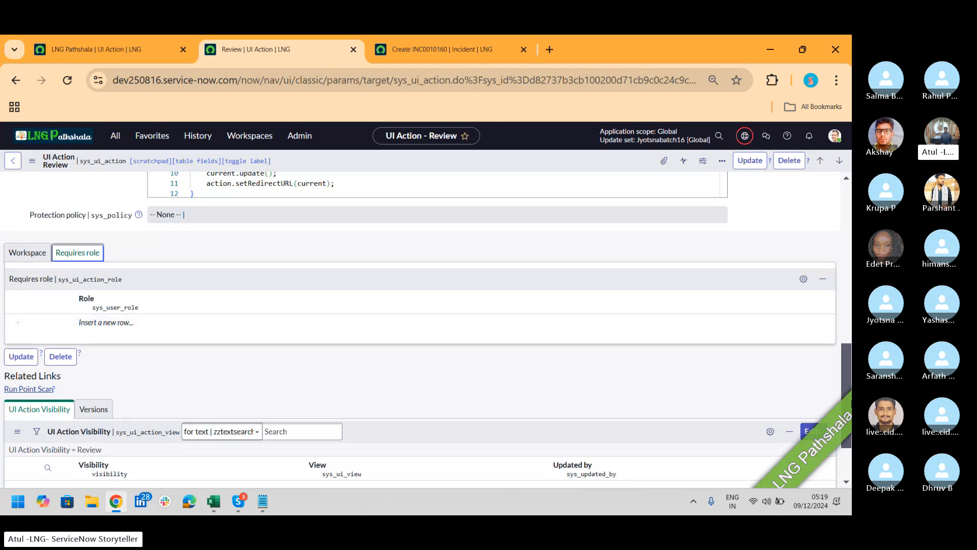
drag(849, 389, 844, 319)
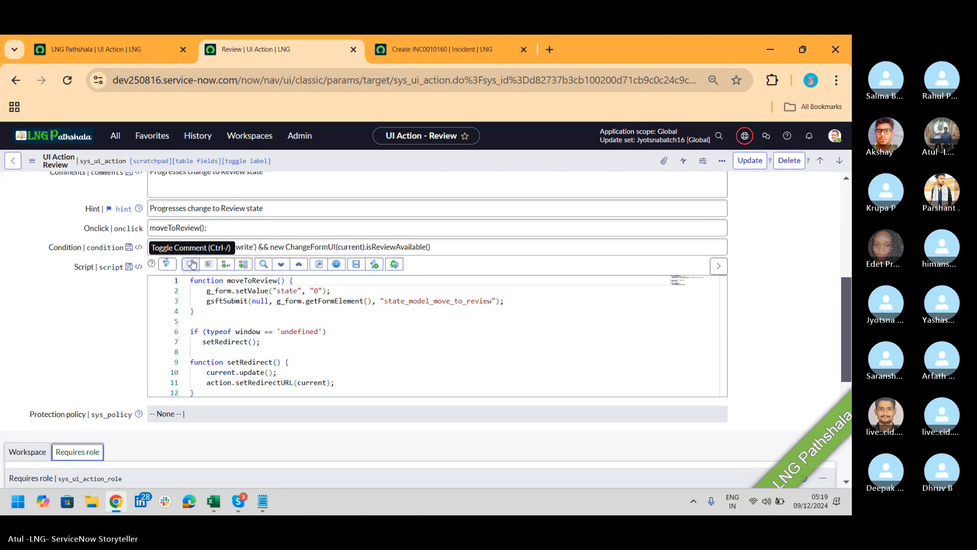
key(alt+Tab)
key(alt+Tab)
key(alt+Tab)
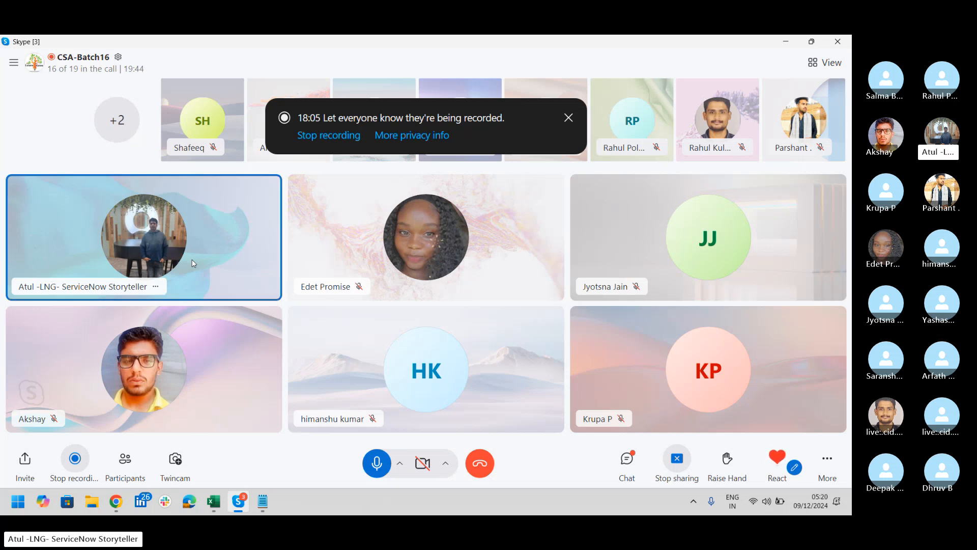
key(alt+Tab)
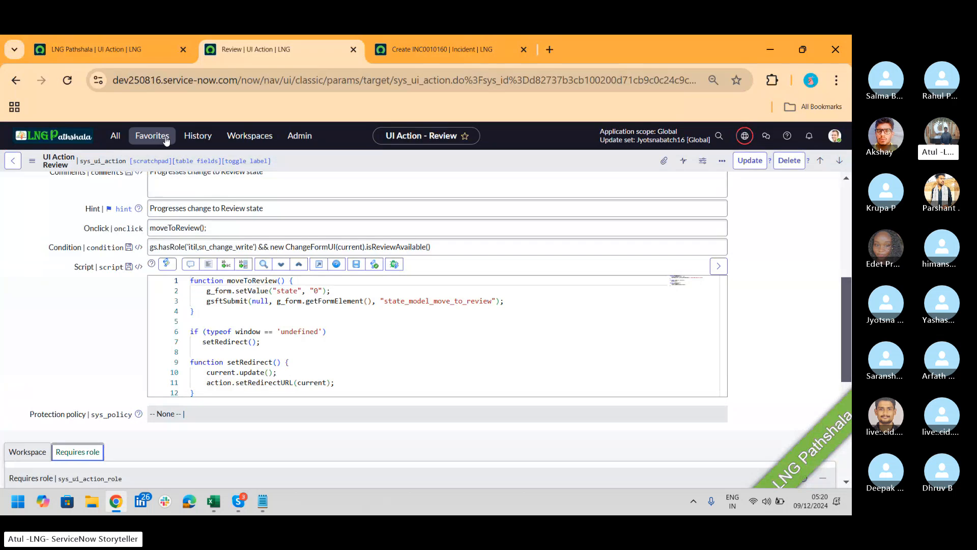
Open the System Definition UI Actions list filtered to the incident table
click(135, 139)
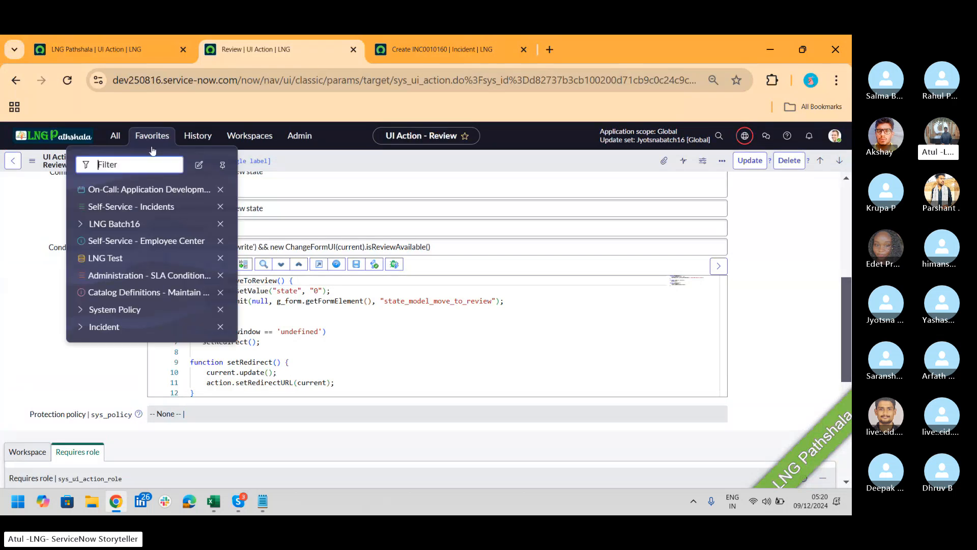
click(115, 137)
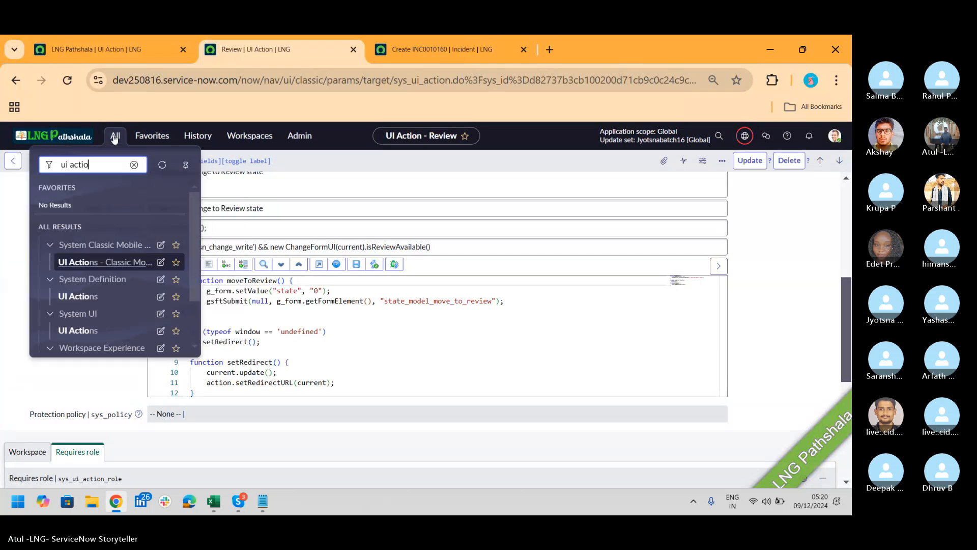
click(78, 296)
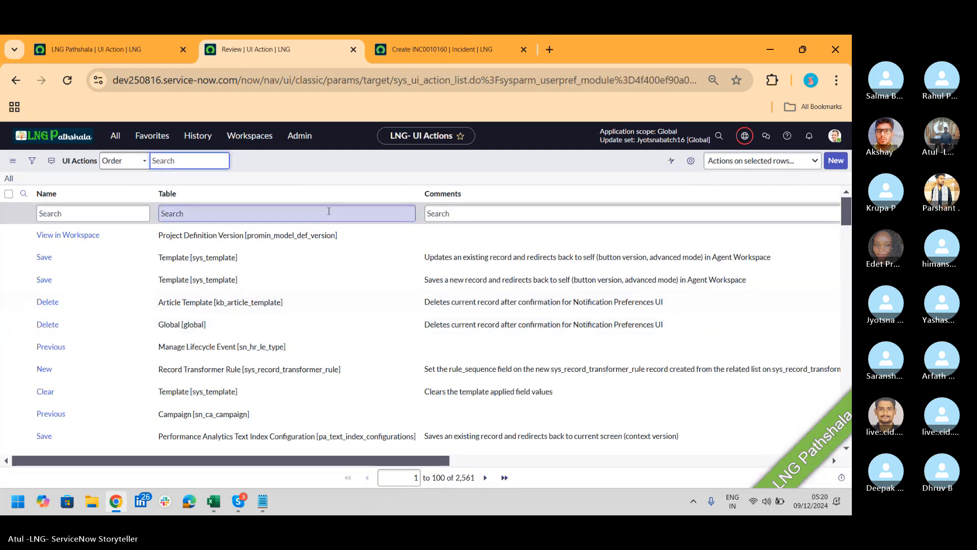
click(325, 214)
text(incident)
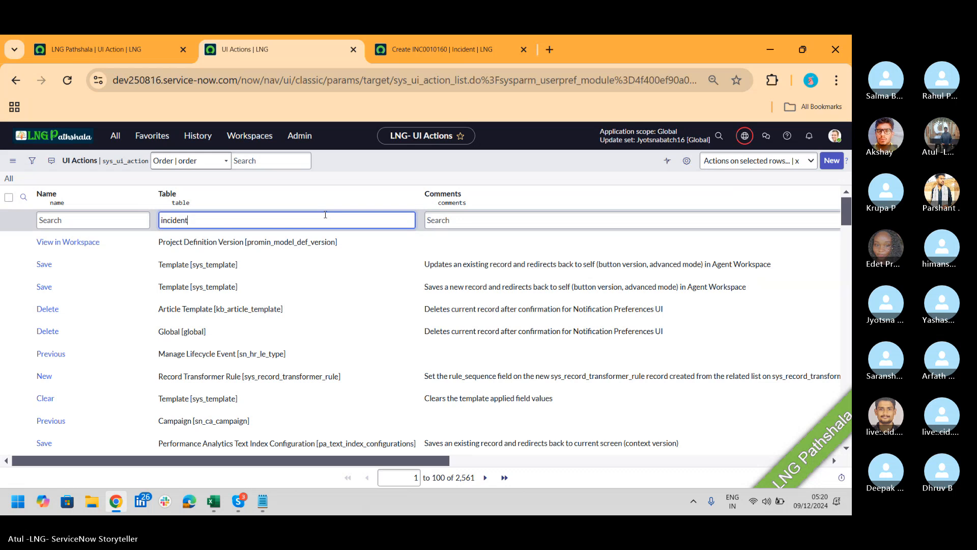
key(Return)
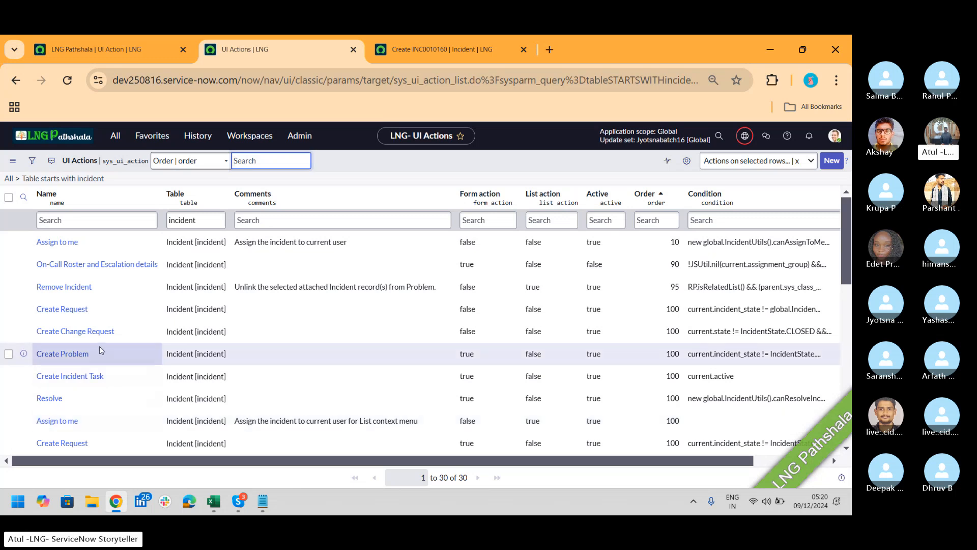
Load the classic /incident.do form in the other tab, then open Create Change Request
click(442, 44)
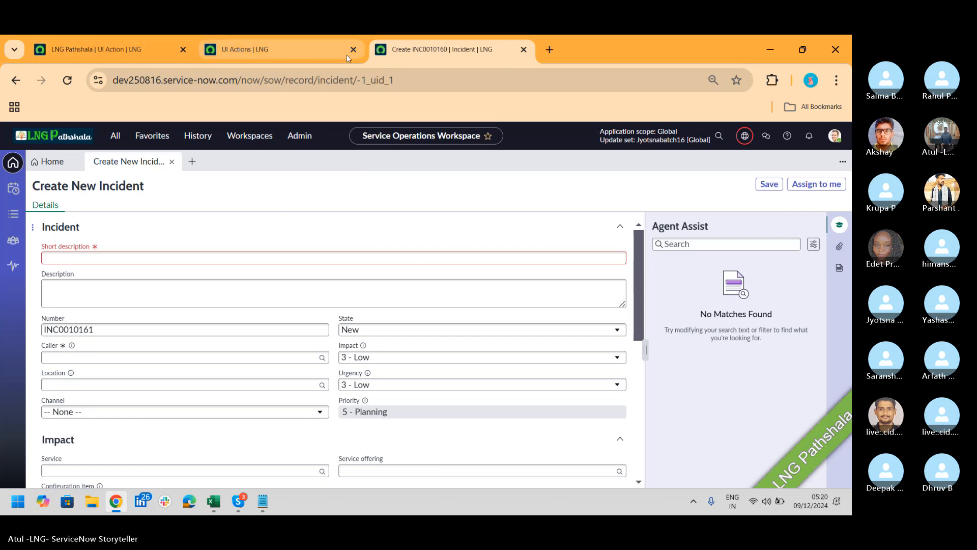
click(461, 84)
click(312, 89)
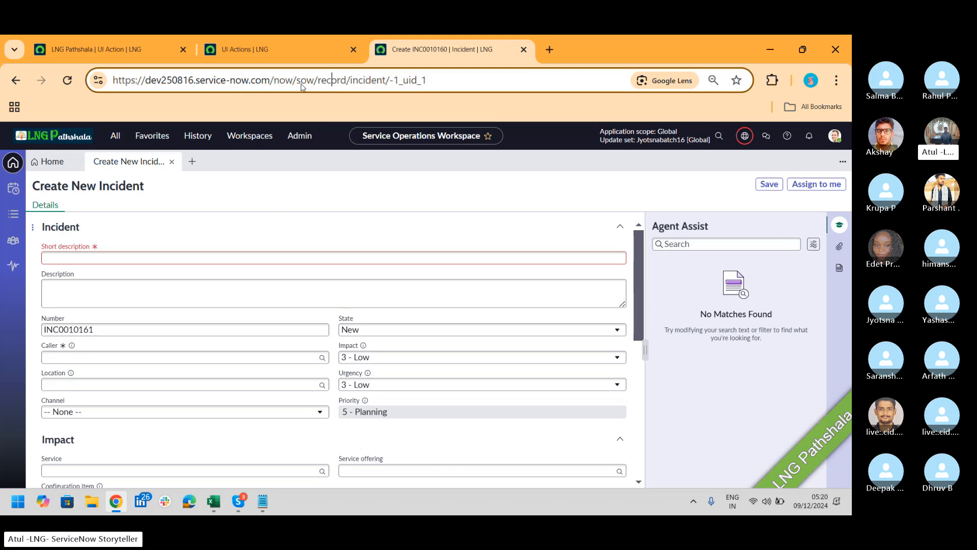
drag(270, 80, 428, 80)
key(BackSpace)
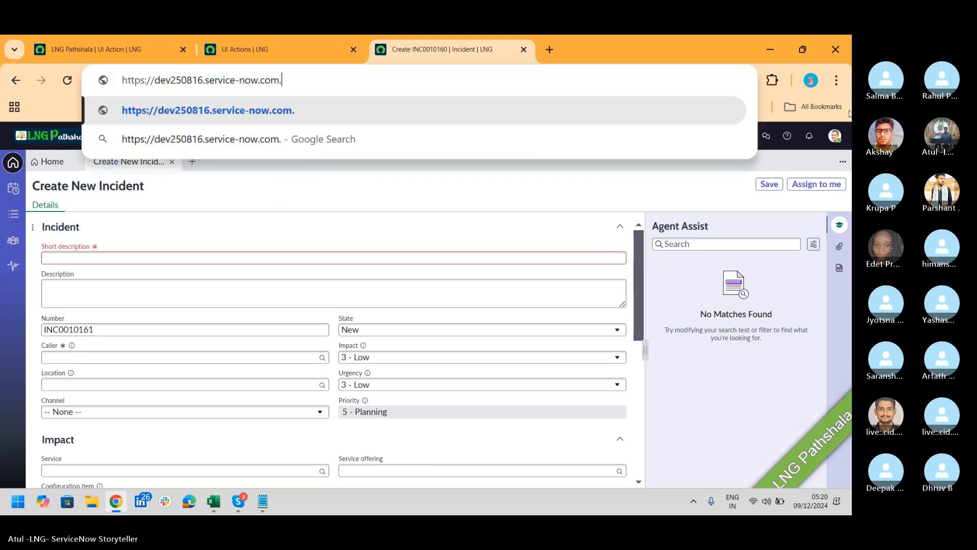
text(/incident.do)
key(Return)
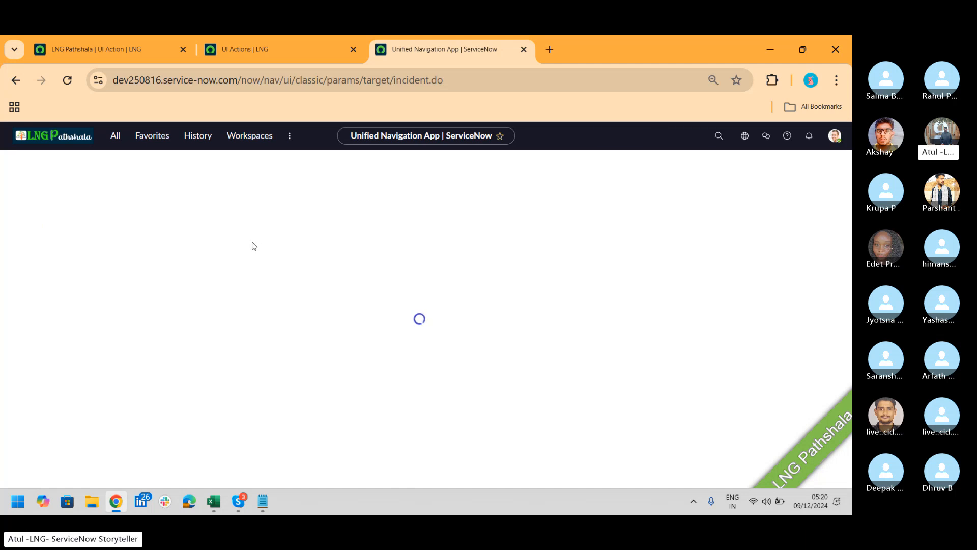
click(253, 43)
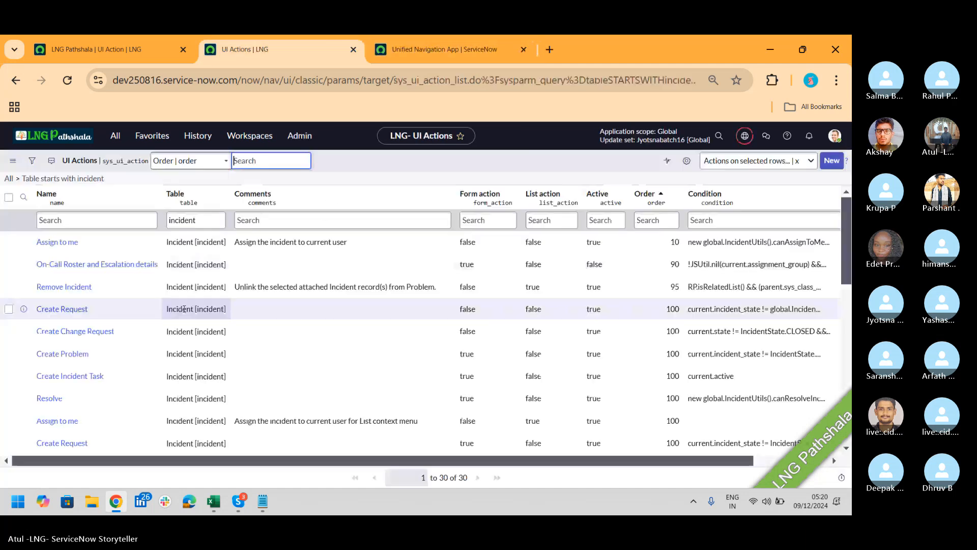
click(66, 337)
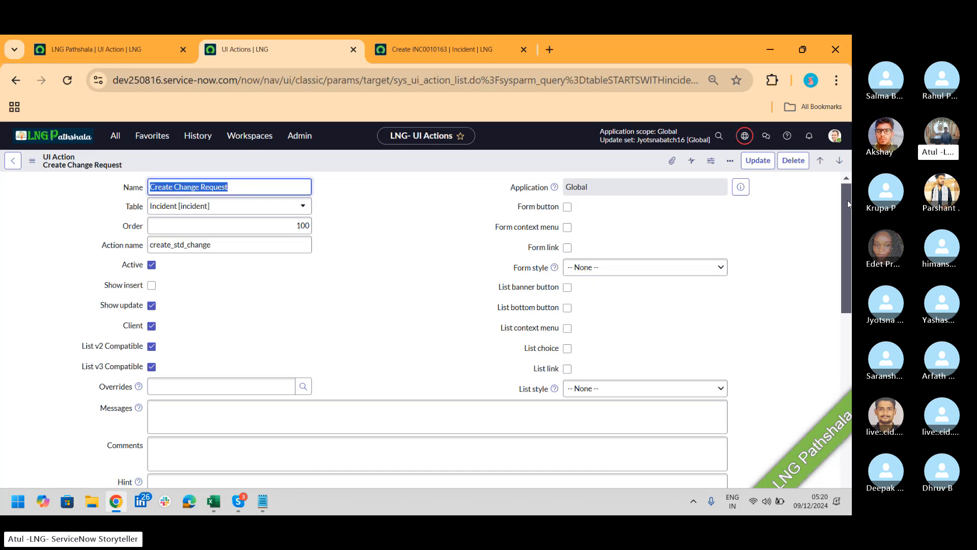
Scroll to the Create Change Request condition, highlight part of it, then bring up Notepad notes
drag(847, 200, 851, 307)
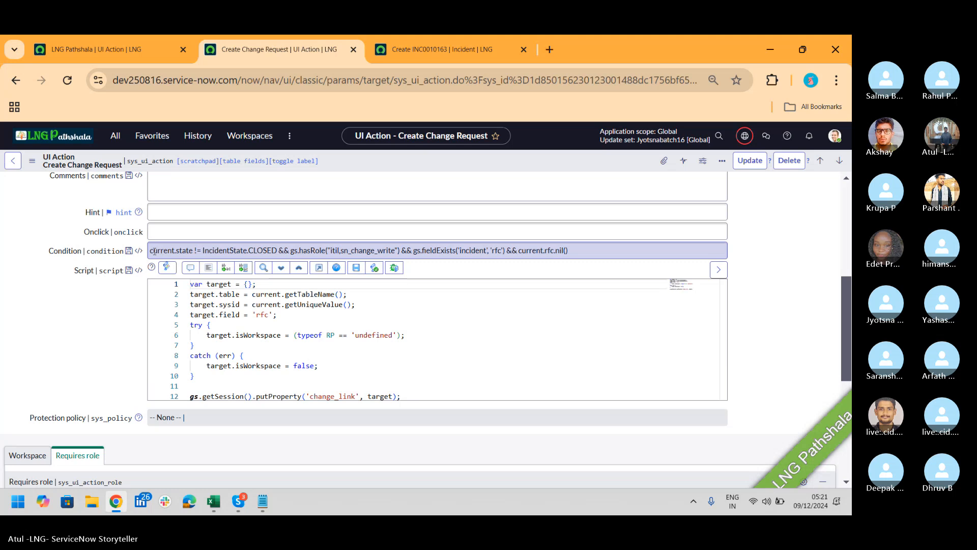
drag(151, 251, 582, 252)
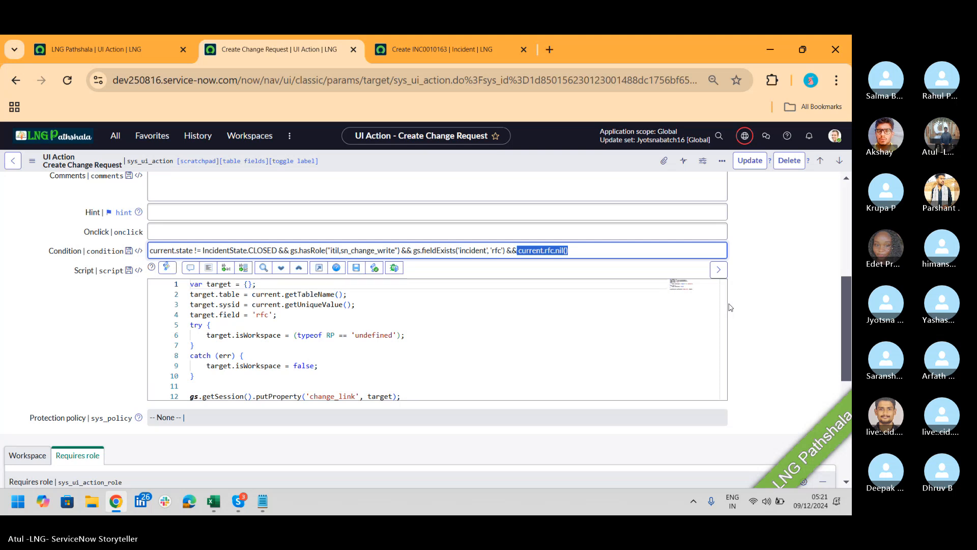
mouse_move(726, 298)
mouse_down()
mouse_move(725, 358)
mouse_move(719, 285)
mouse_up()
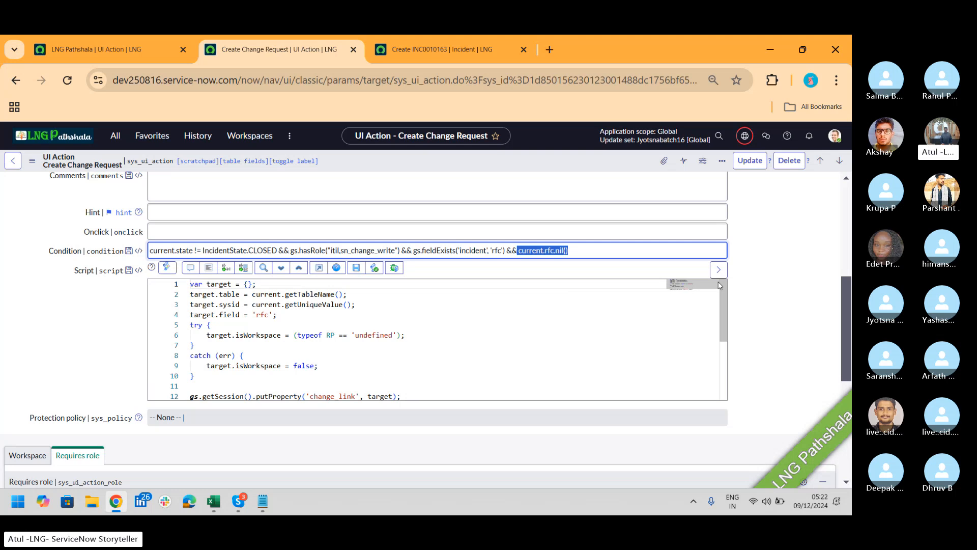
key(alt+Tab)
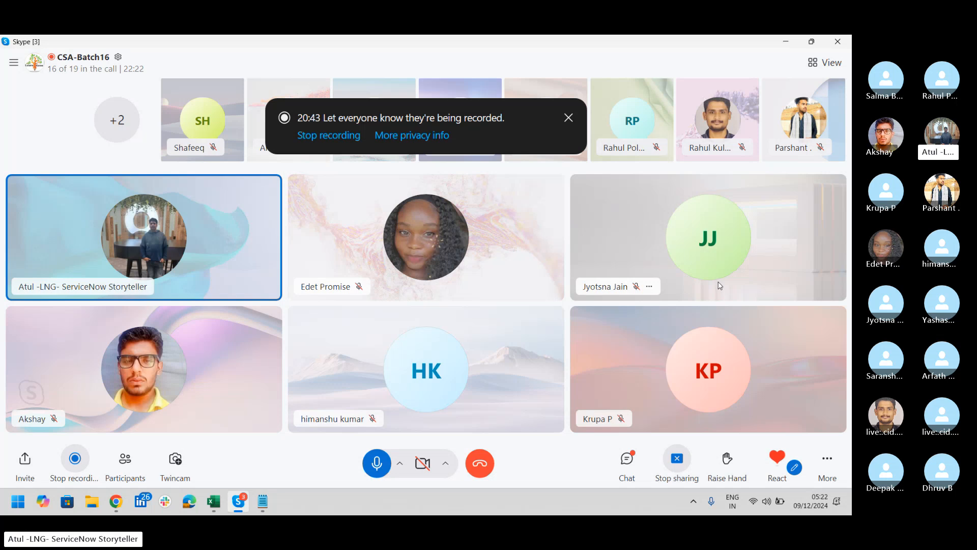
key(alt+Tab)
key(alt+Tab)
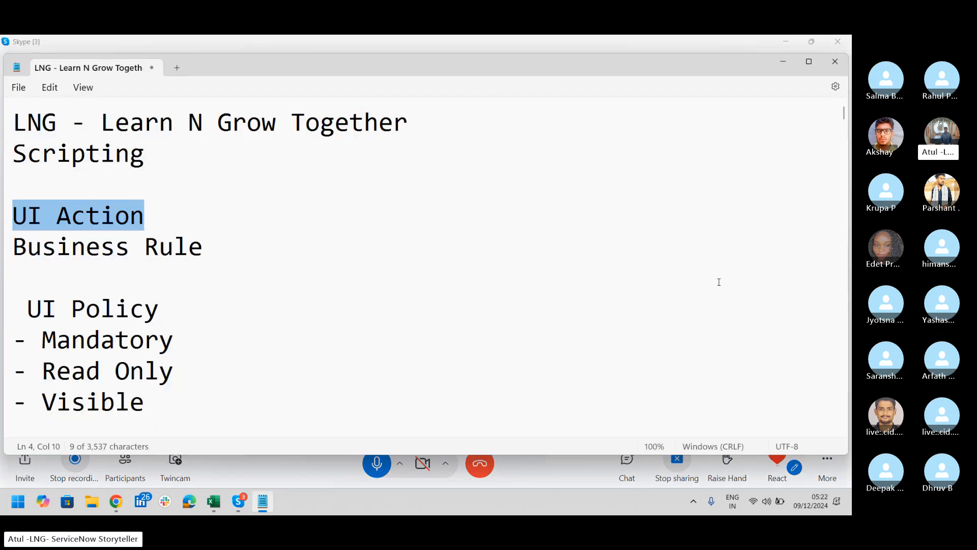
Append '- BRs' after 'Business Rule' in the notes and return to the ServiceNow window
click(248, 251)
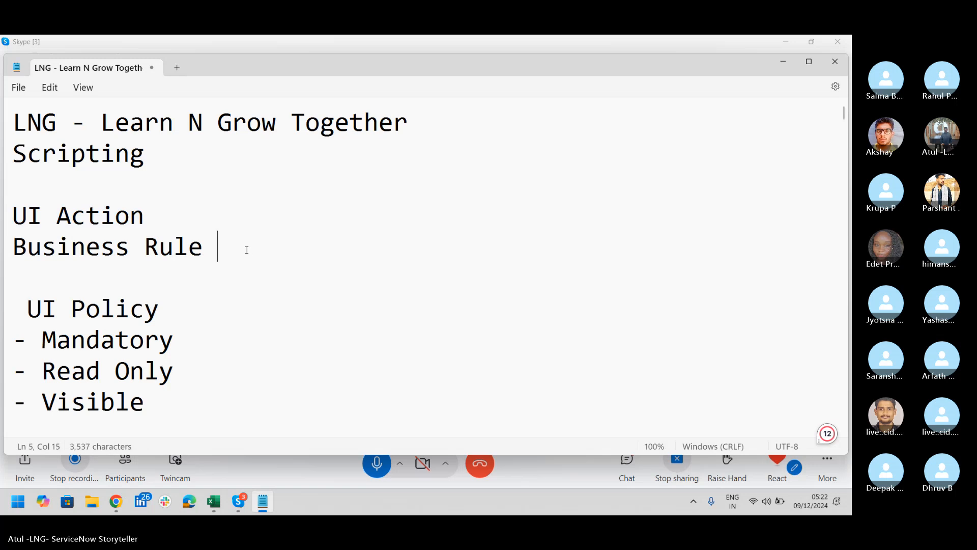
text(- BR)
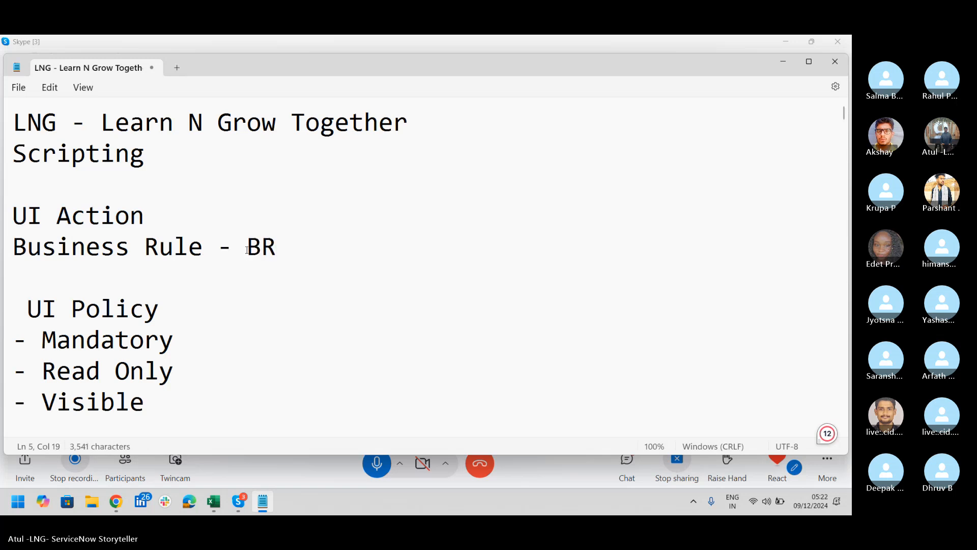
text(')
key(BackSpace)
text(s)
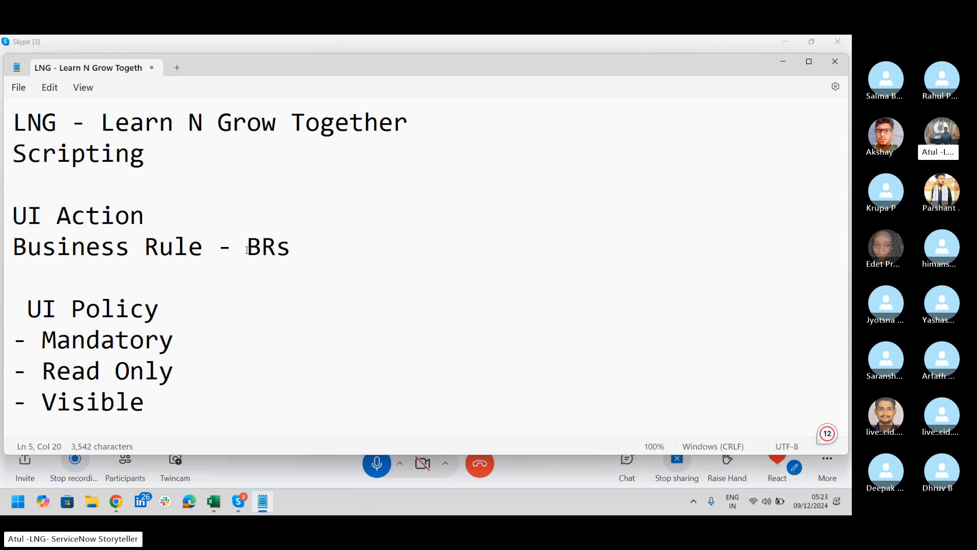
key(alt+Tab)
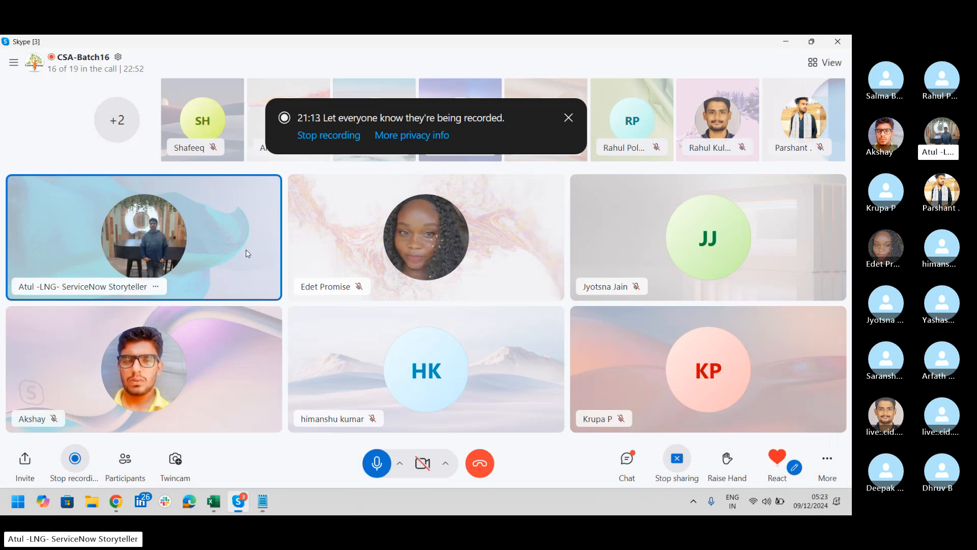
key(alt+Tab)
key(alt+Tab)
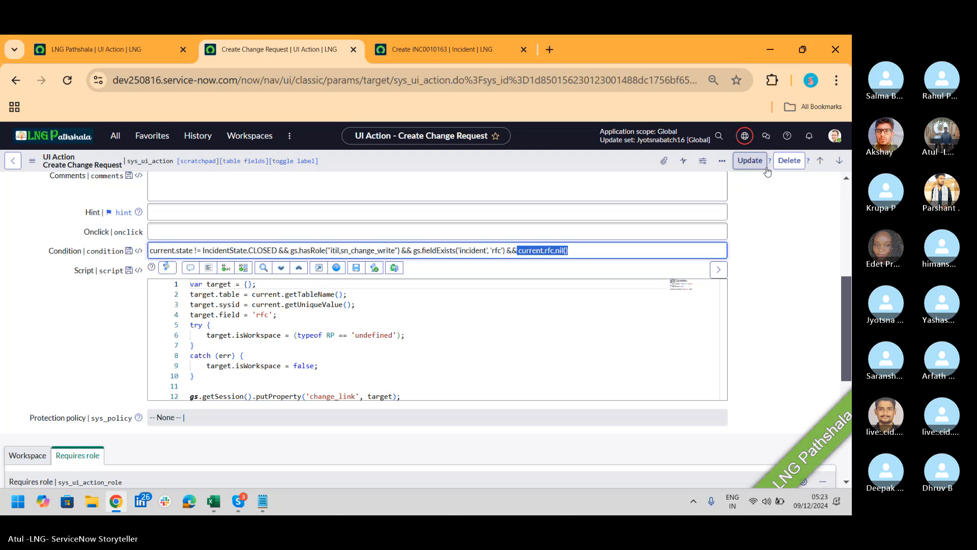
Search 'business Rule' in the navigator, open System Definition > Business Rules, and leave unsaved changes
click(81, 49)
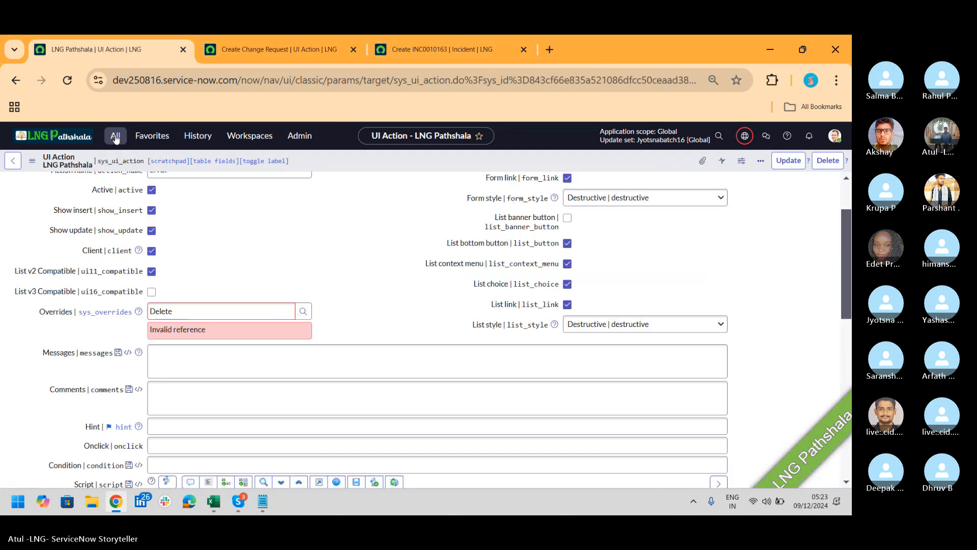
click(115, 136)
text(business Rule)
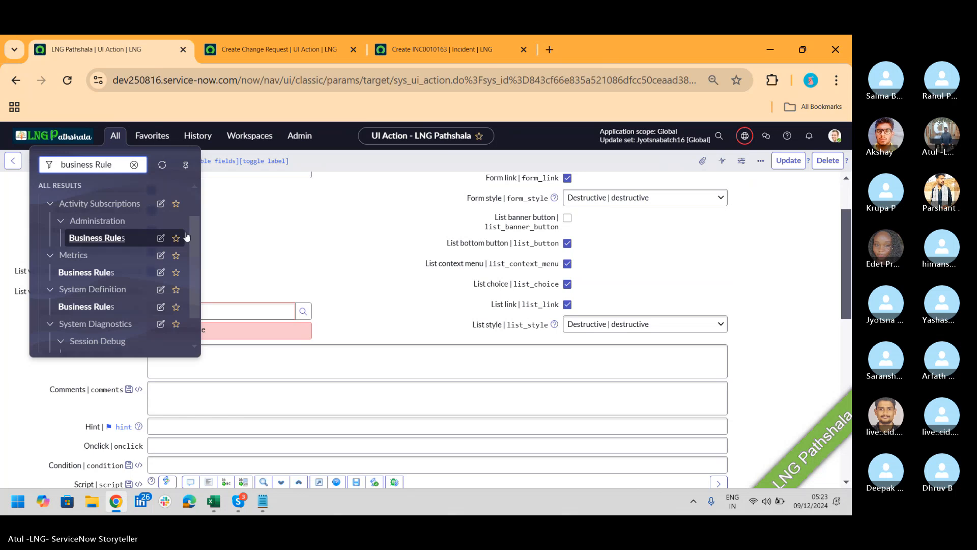
click(195, 239)
scroll(195, 240, down, 1)
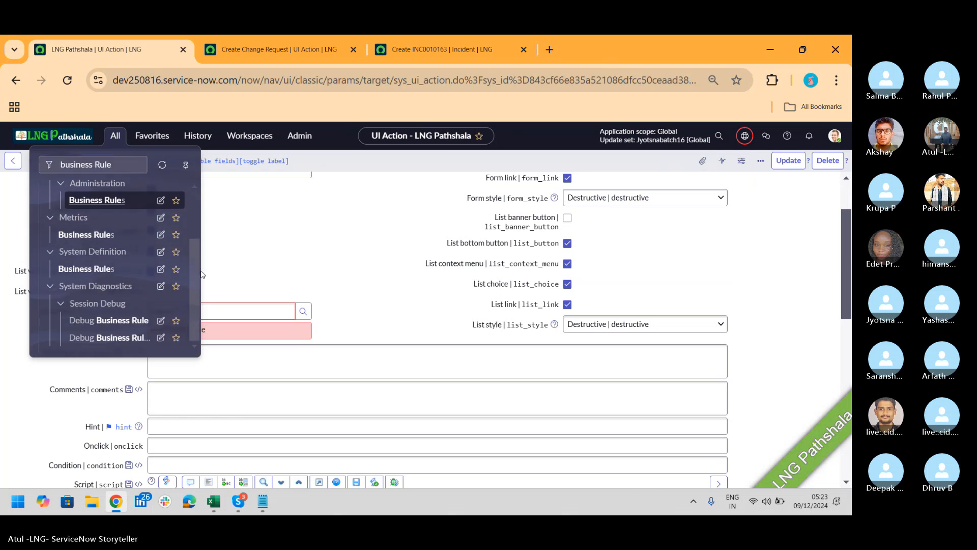
click(101, 266)
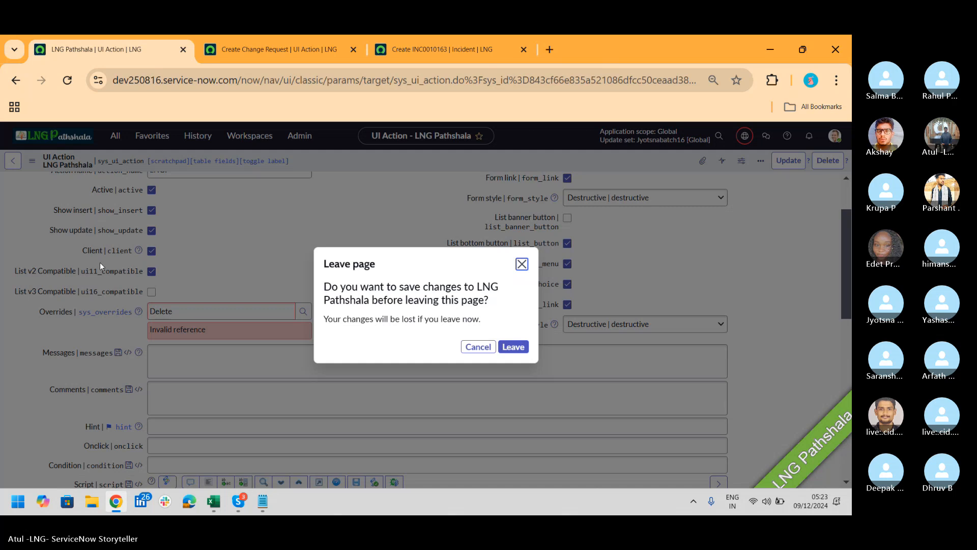
click(519, 351)
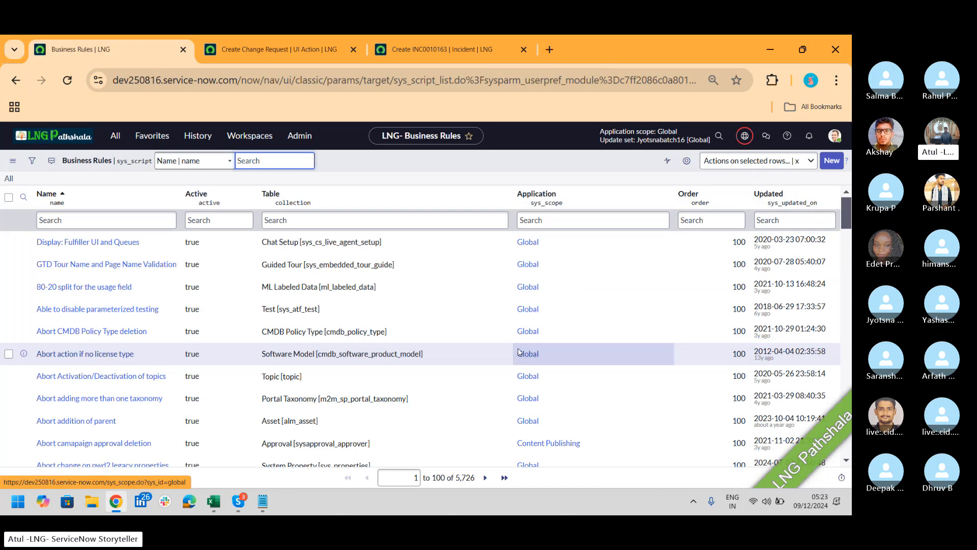
Switch to the Create INC0010163 | Incident browser tab
click(410, 50)
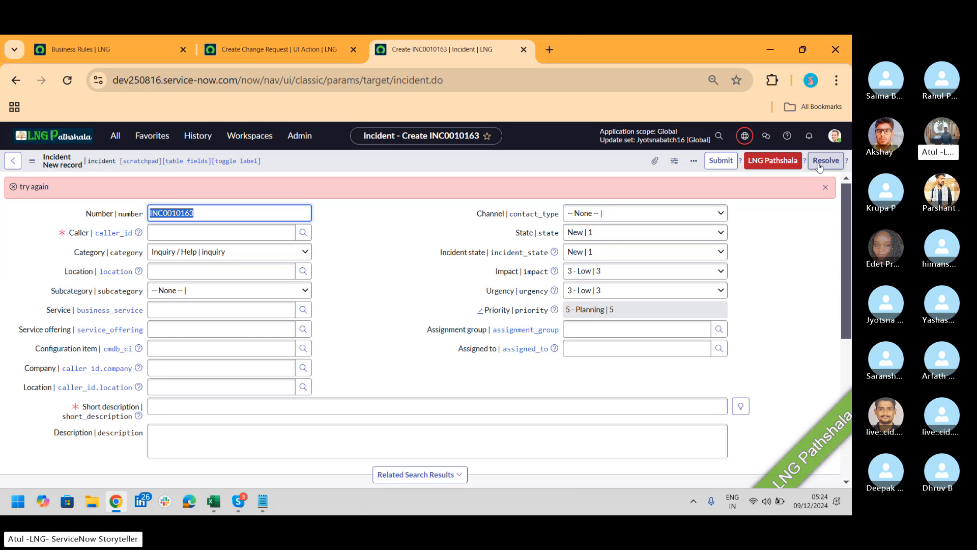
Go back to the Business Rules list and start a new business rule record
click(85, 57)
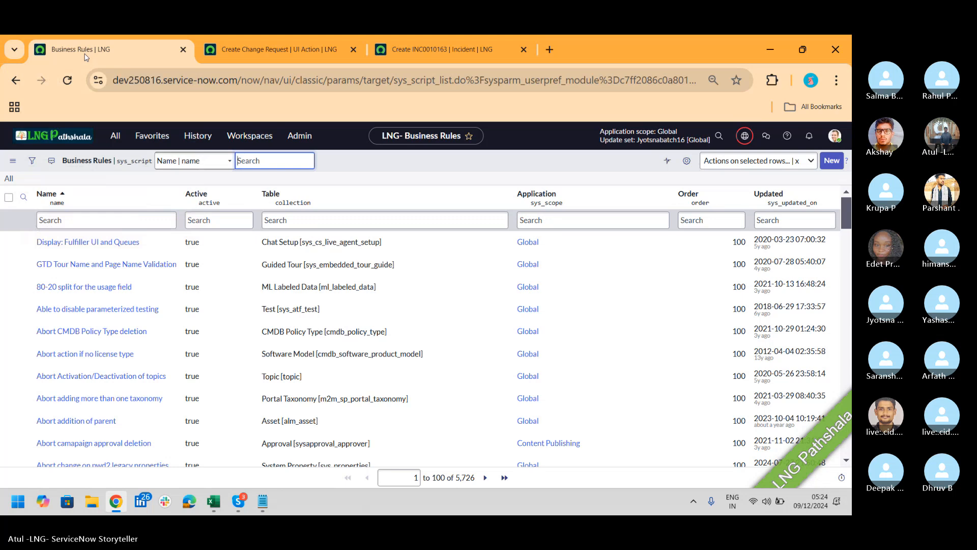
click(831, 161)
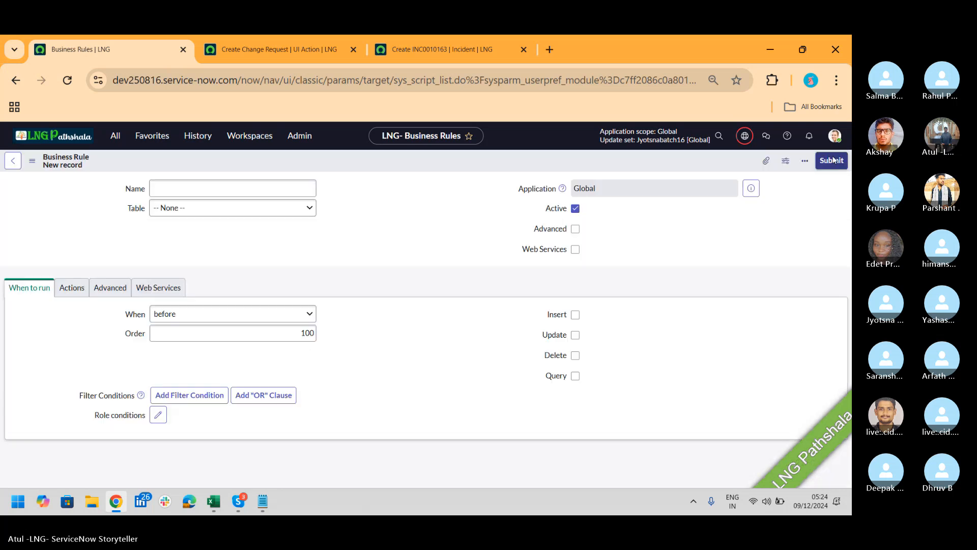
Enter 'LNG Pathshala' as the rule name and choose Incident [incident] as its table
click(233, 192)
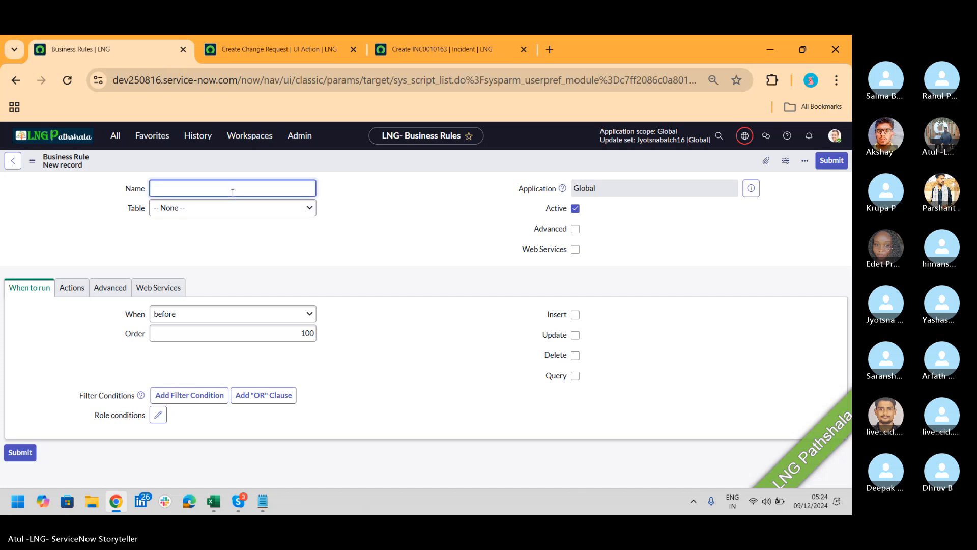
text(LNG P)
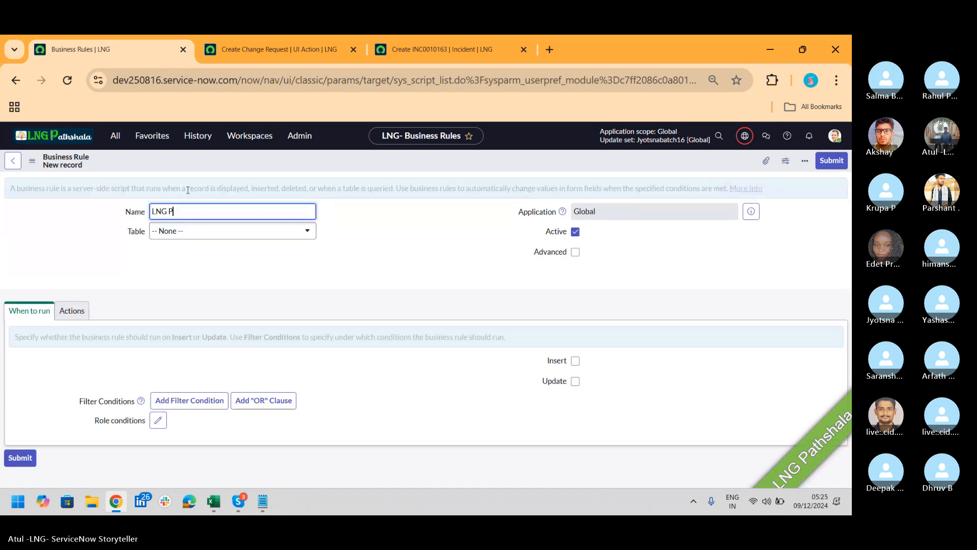
text(ath)
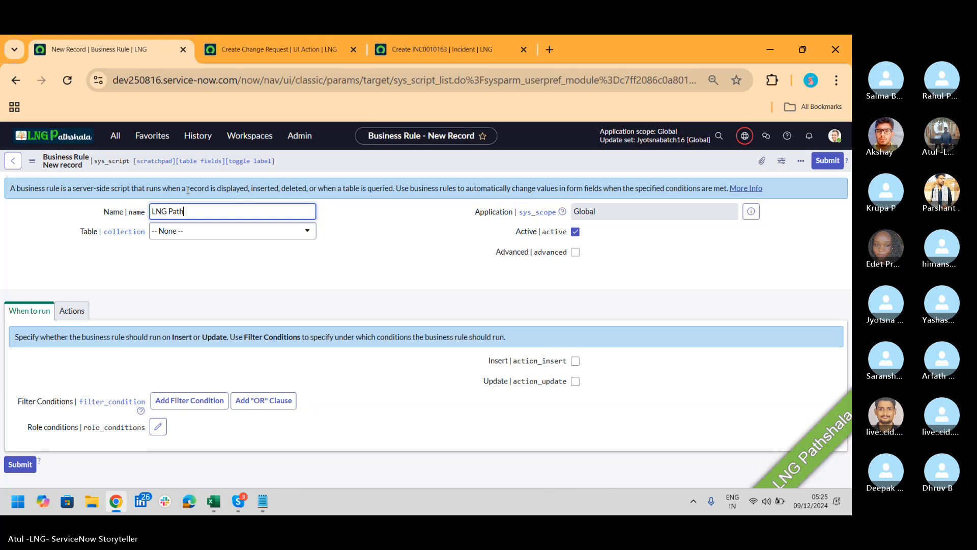
text(shala)
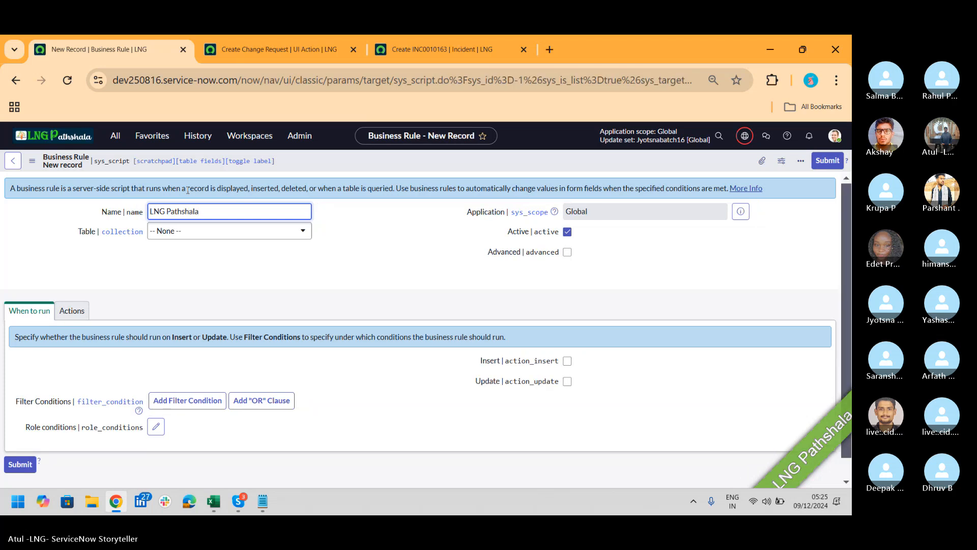
click(235, 240)
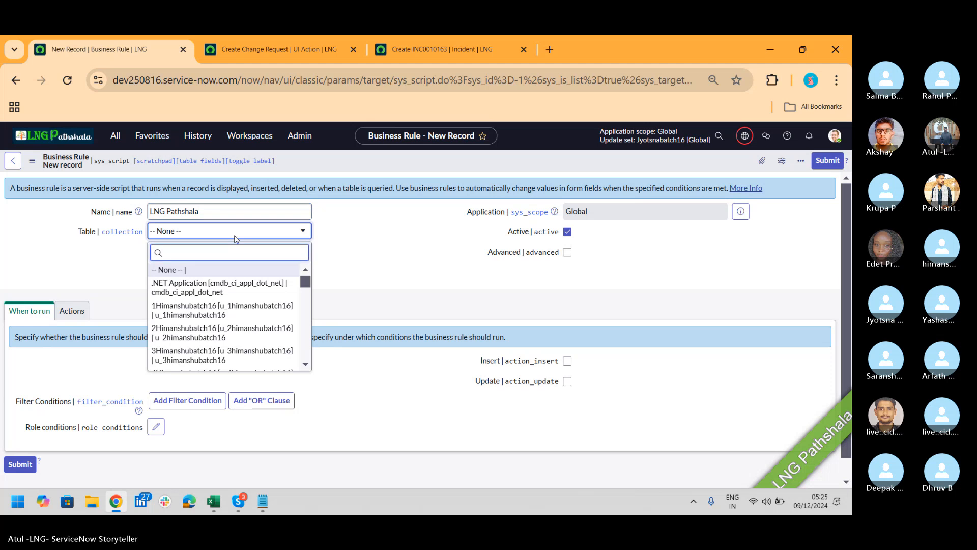
text(incident)
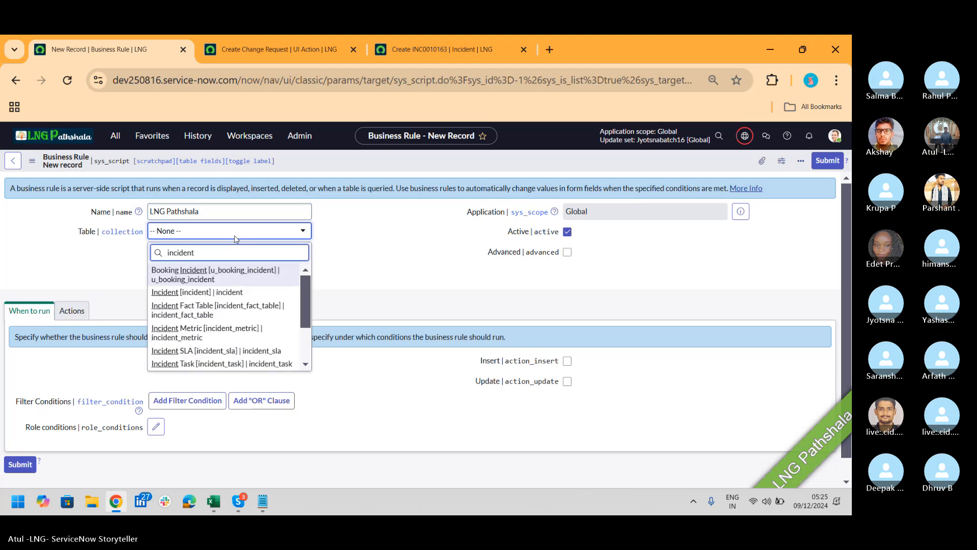
click(228, 295)
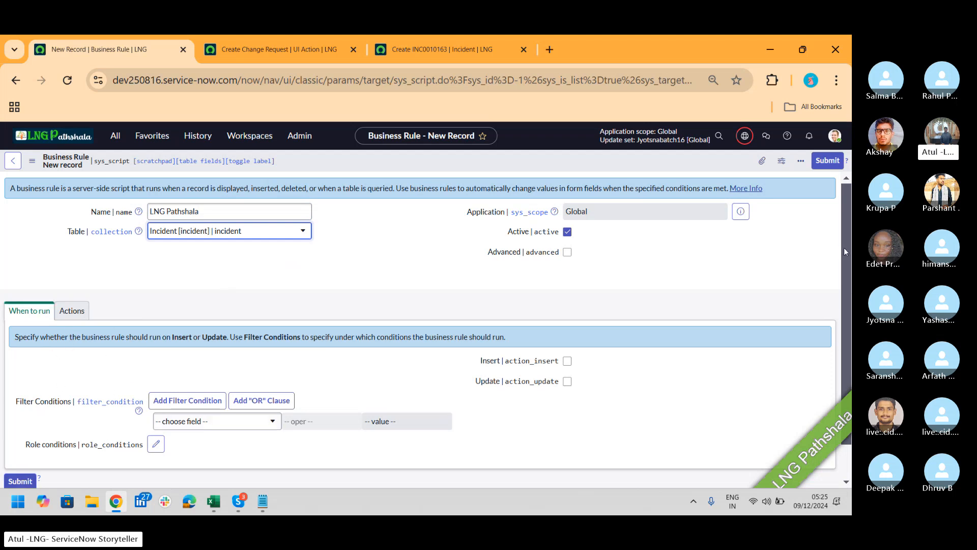
Make the rule run on both Insert and Update
scroll(844, 246, down, 1)
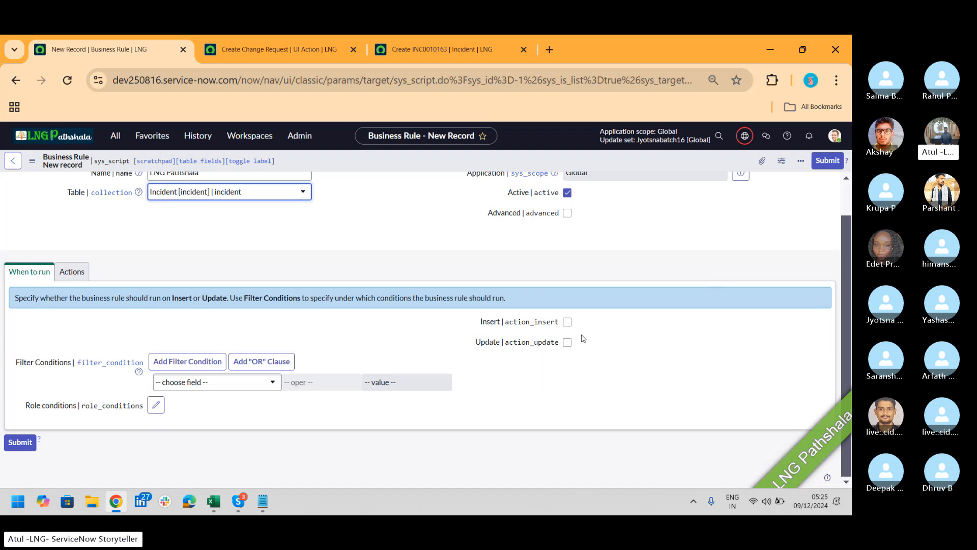
click(567, 322)
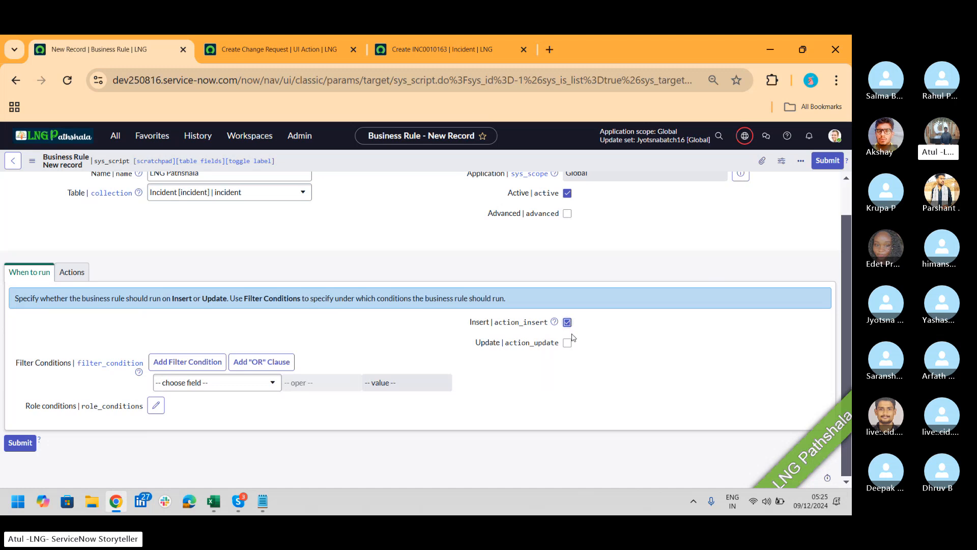
click(568, 344)
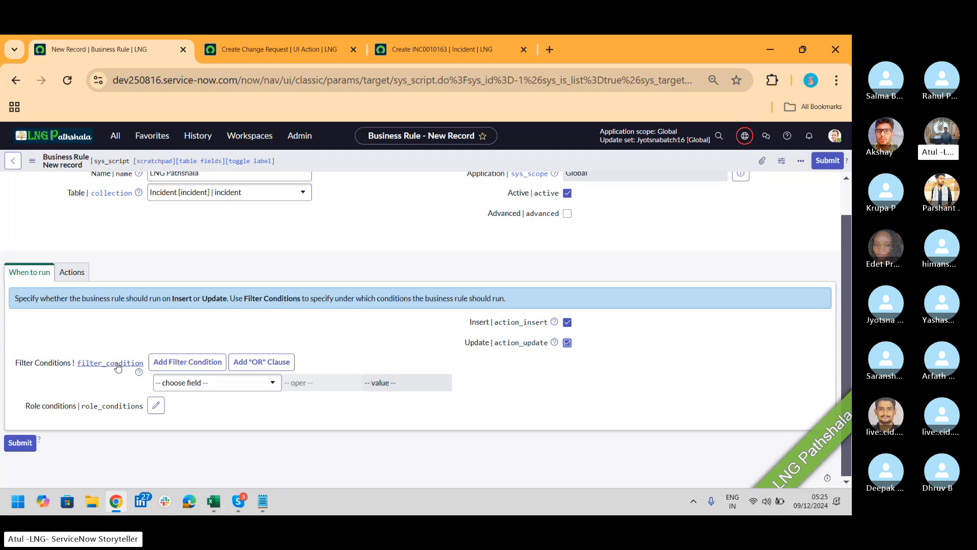
Add the filter condition Short description contains LNG, then bring up role conditions
click(219, 389)
text(shoert)
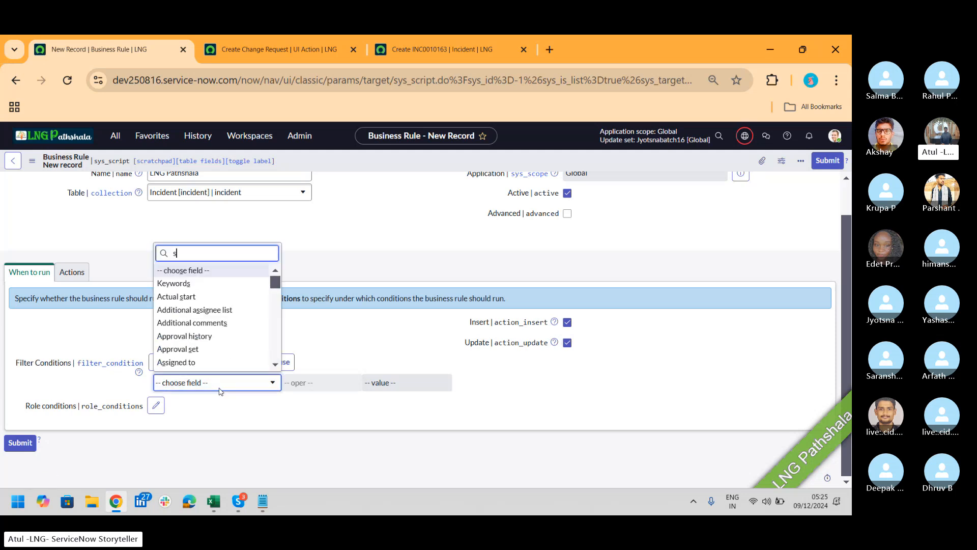
key(BackSpace)
key(BackSpace)
text(rt de)
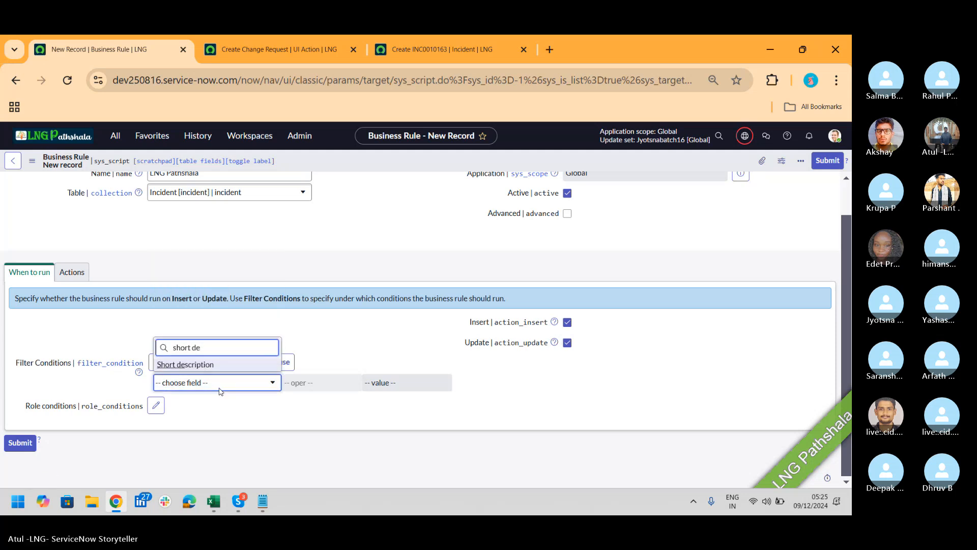
click(194, 364)
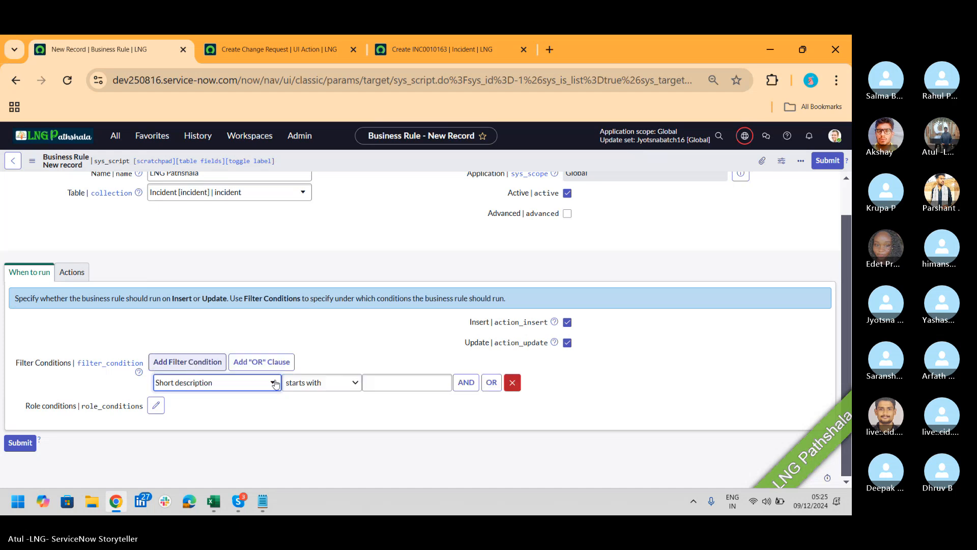
click(344, 382)
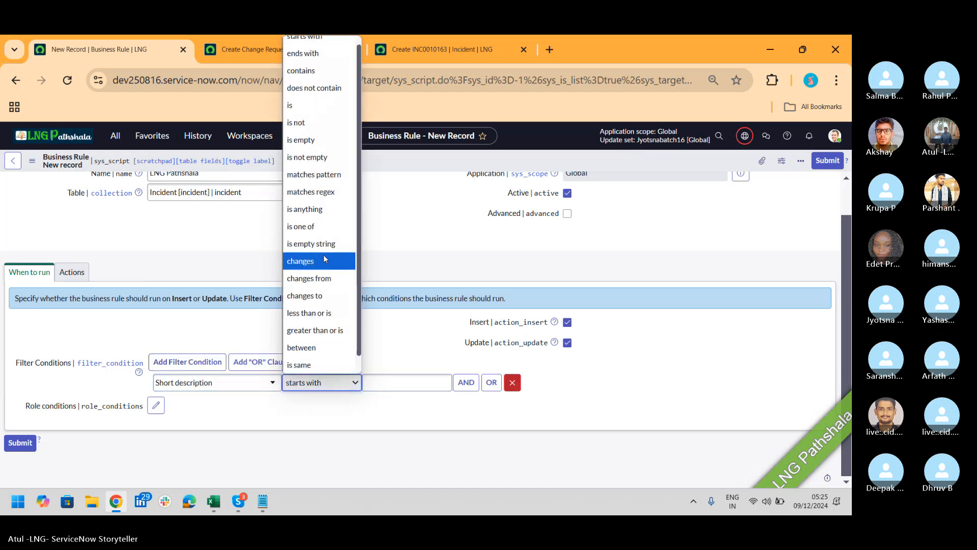
click(303, 70)
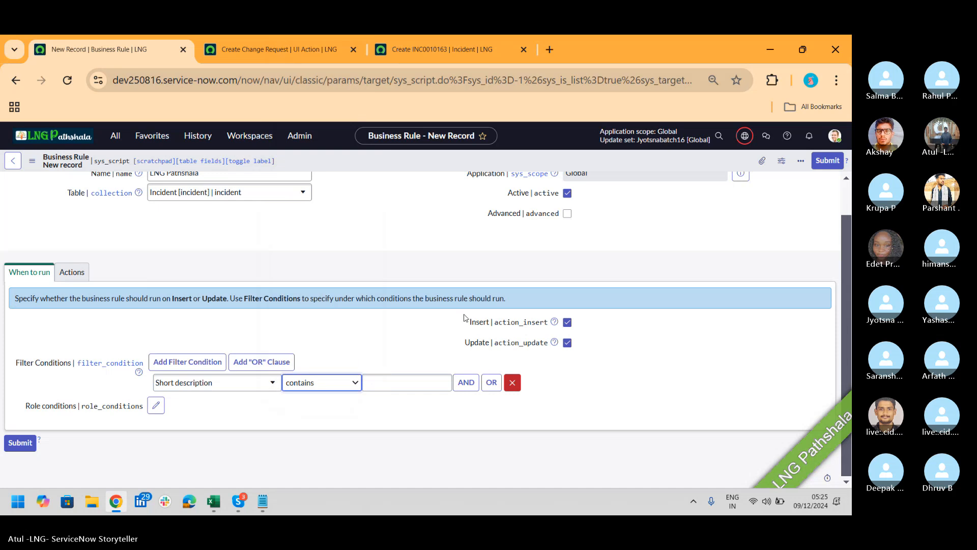
click(410, 382)
text(LNG)
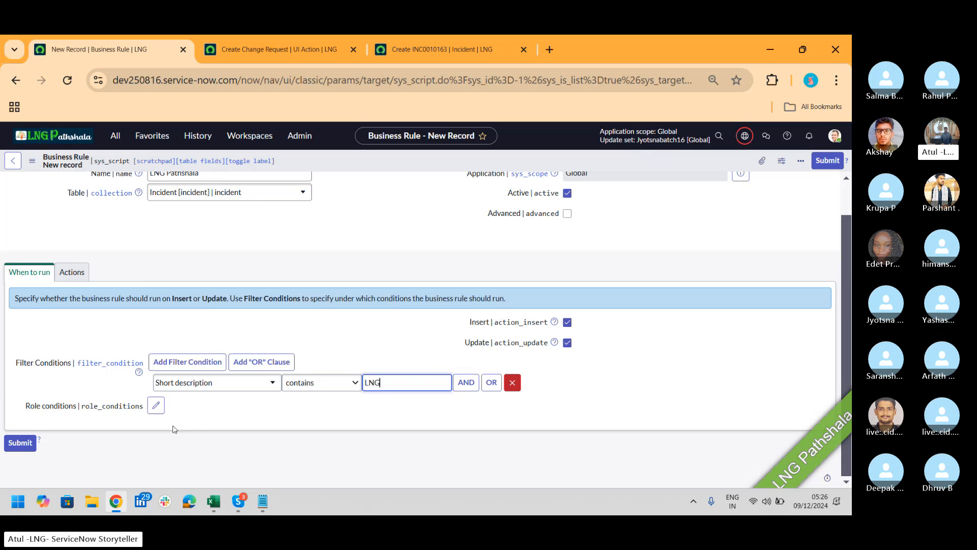
click(156, 405)
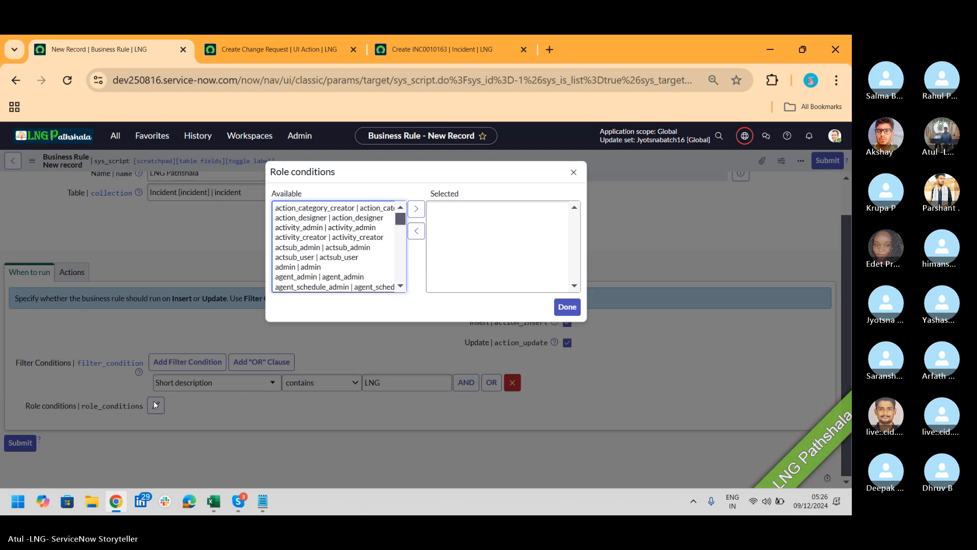
Move itil into the selected role conditions, confirm with Done, and show the Actions settings
click(287, 258)
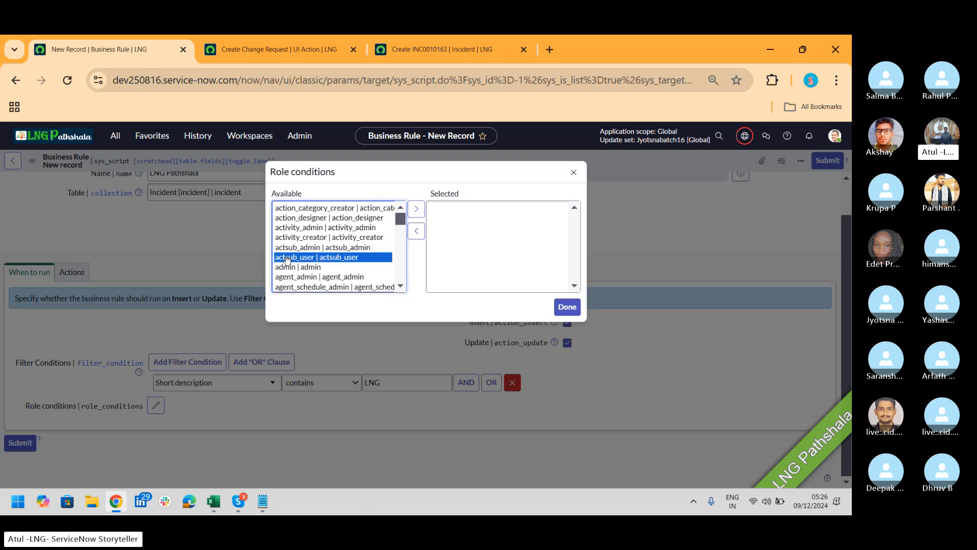
text(itil)
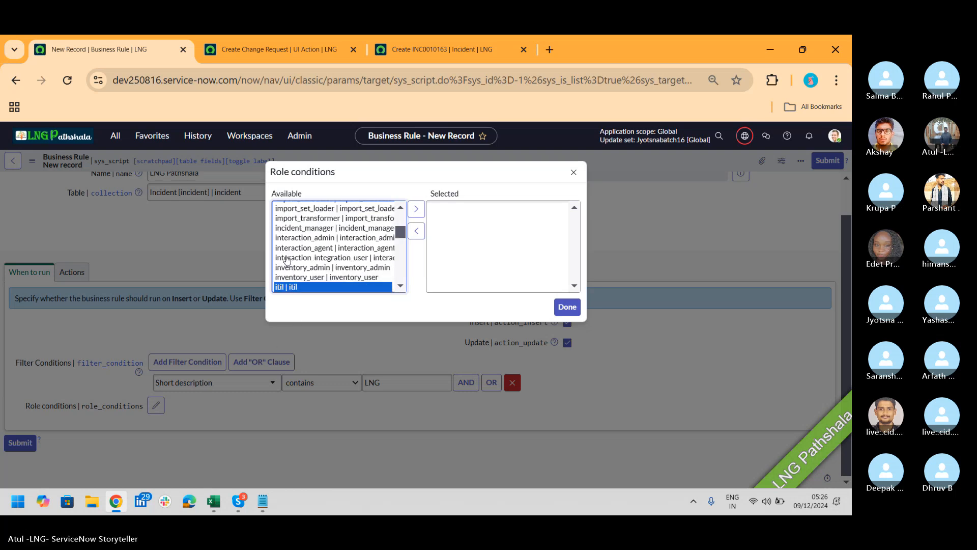
click(416, 209)
click(566, 307)
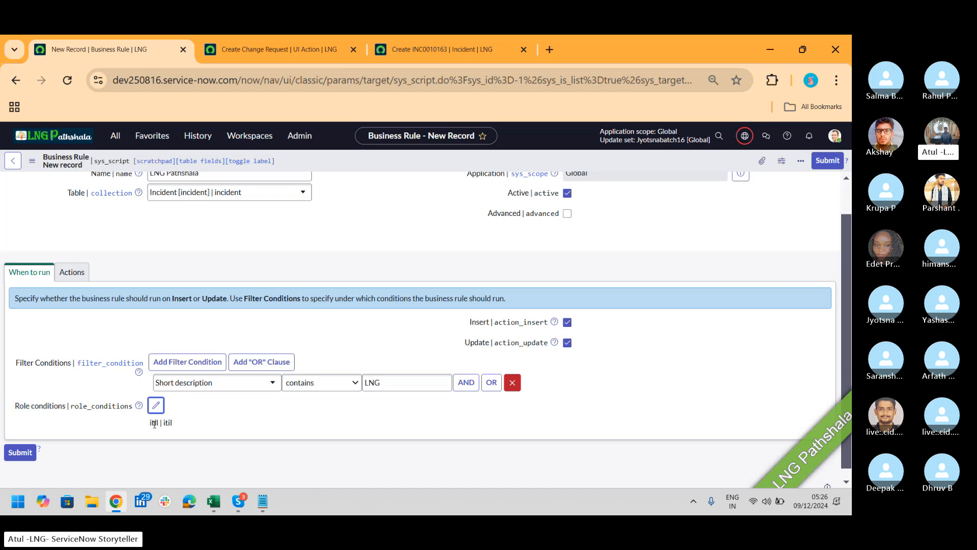
click(70, 277)
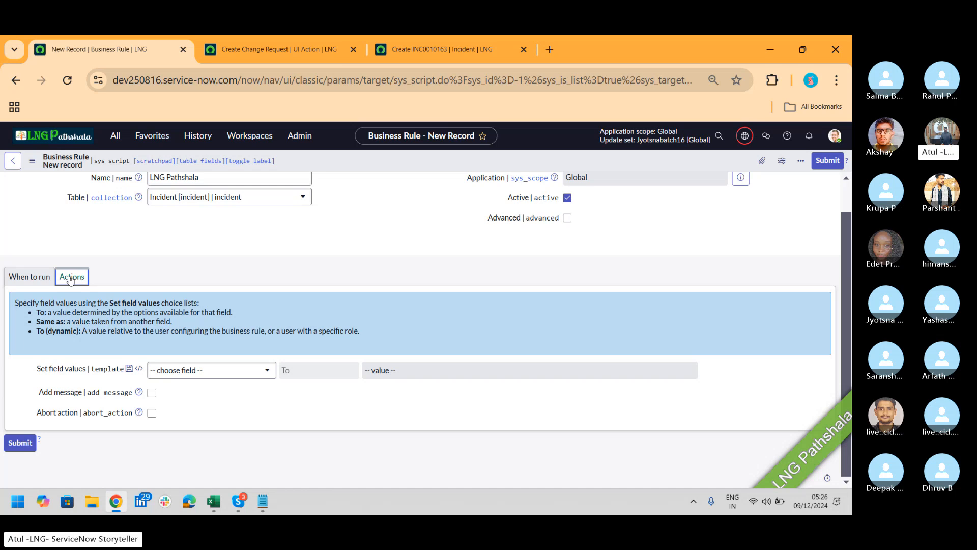
Add a field action setting Description to 'Hello thisis from BR'
click(206, 380)
text(des)
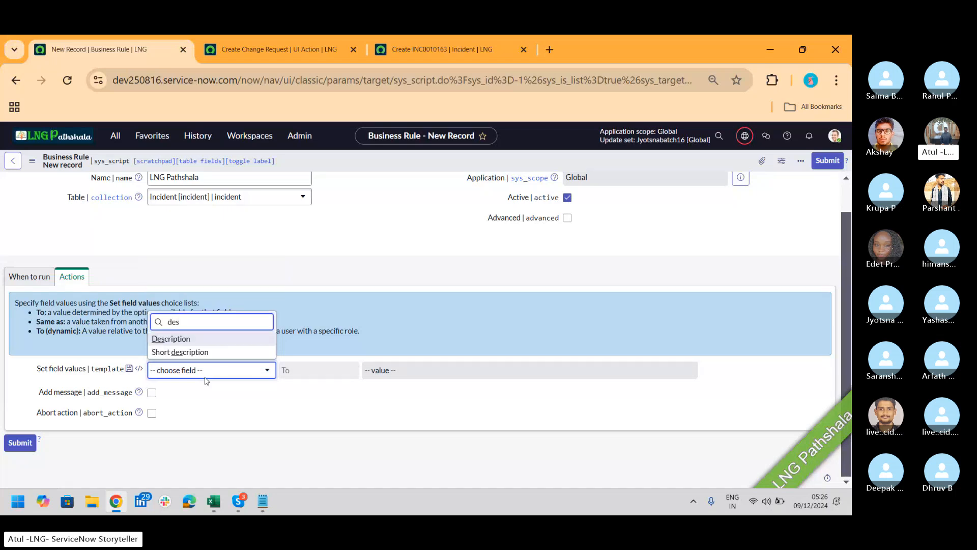
click(192, 339)
click(352, 375)
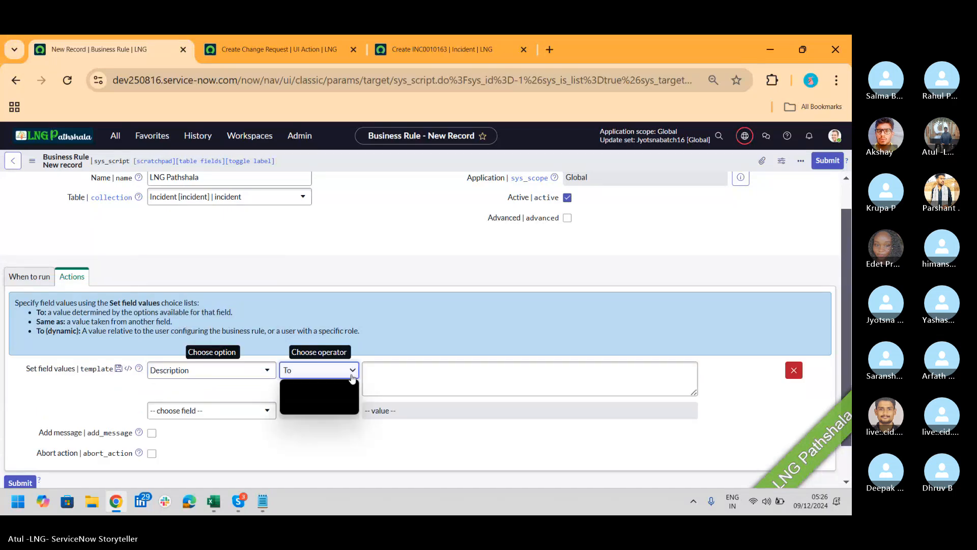
click(405, 375)
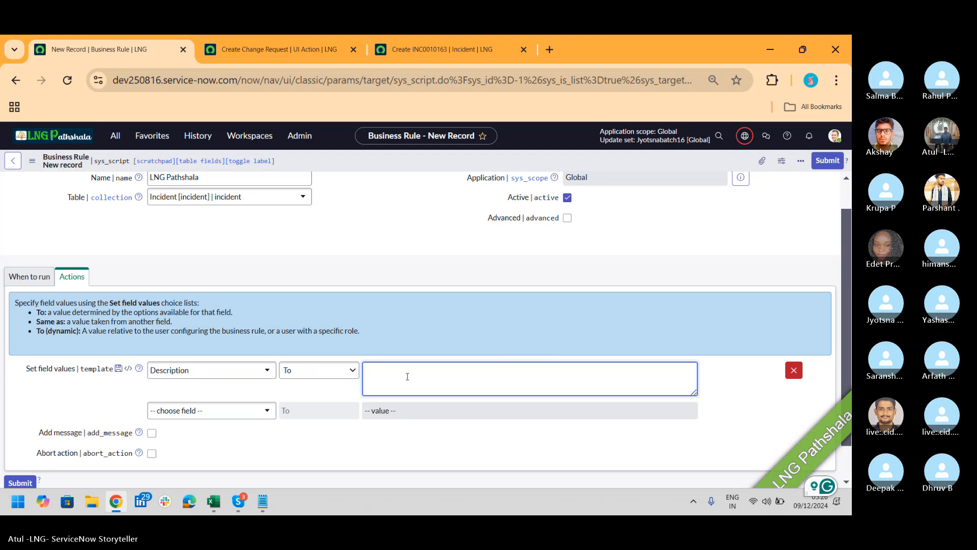
text(Hello thisis )
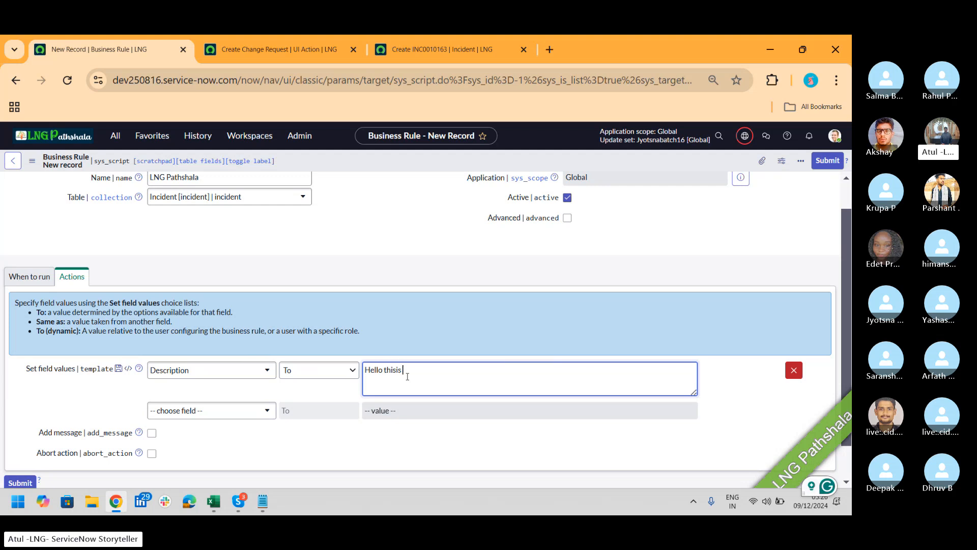
text(from BR)
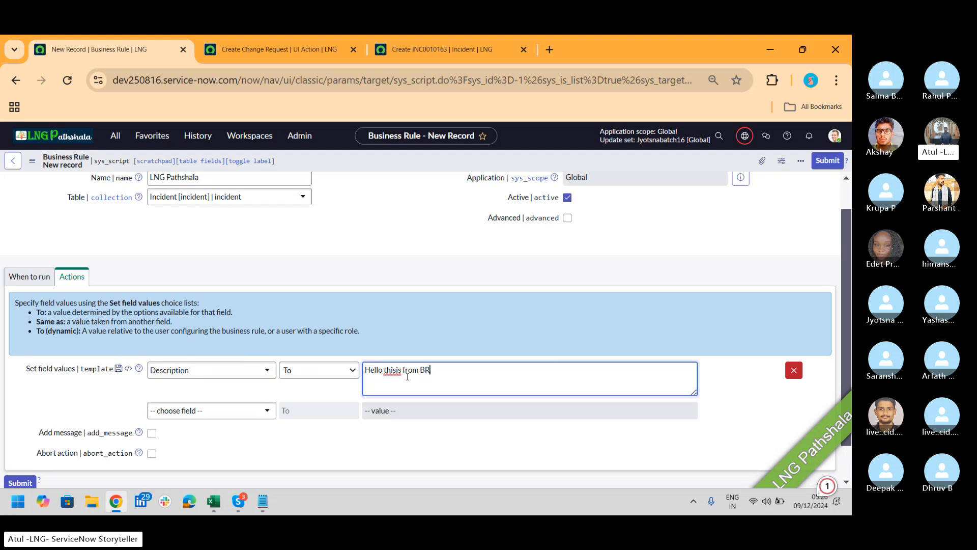
Add a second action assigning Assigned to dynamically to Me, the current user
click(258, 421)
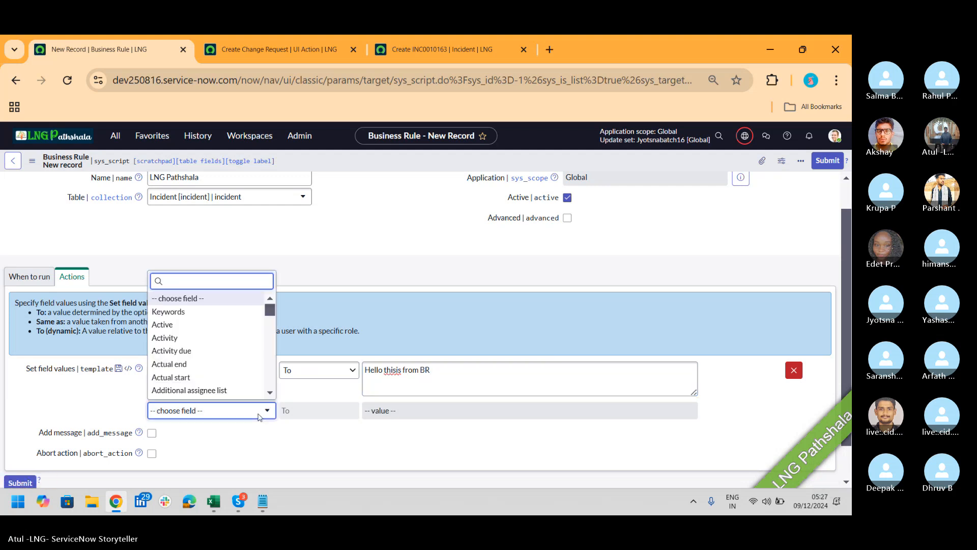
text(ass)
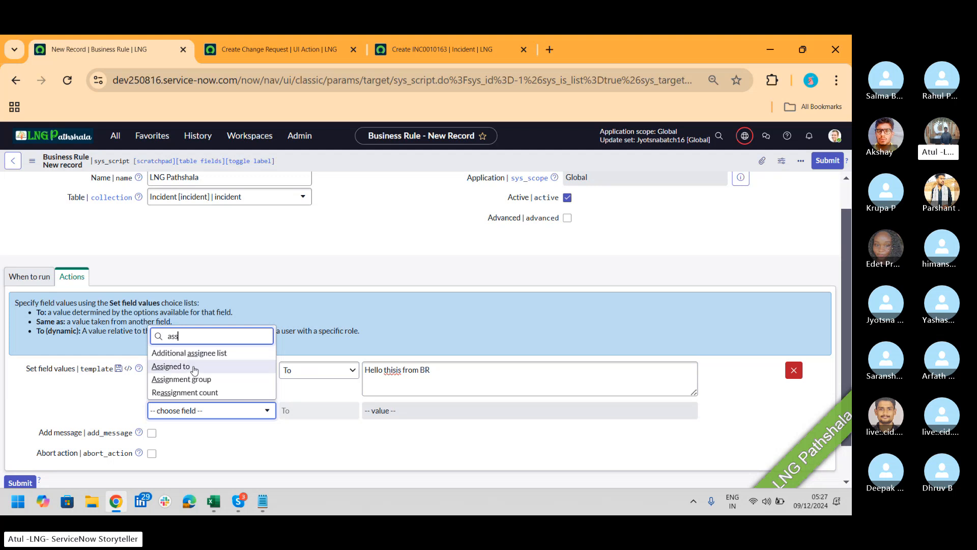
click(194, 369)
click(339, 413)
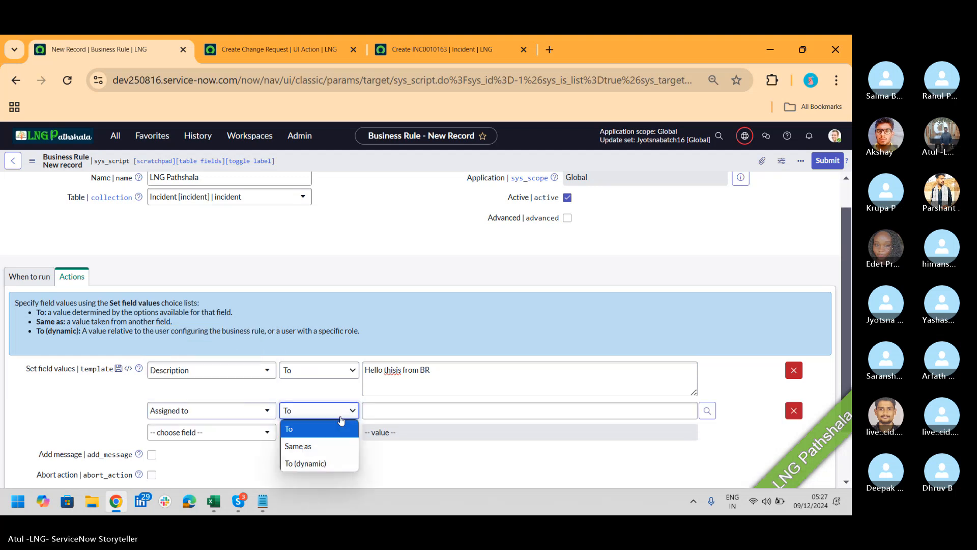
click(326, 463)
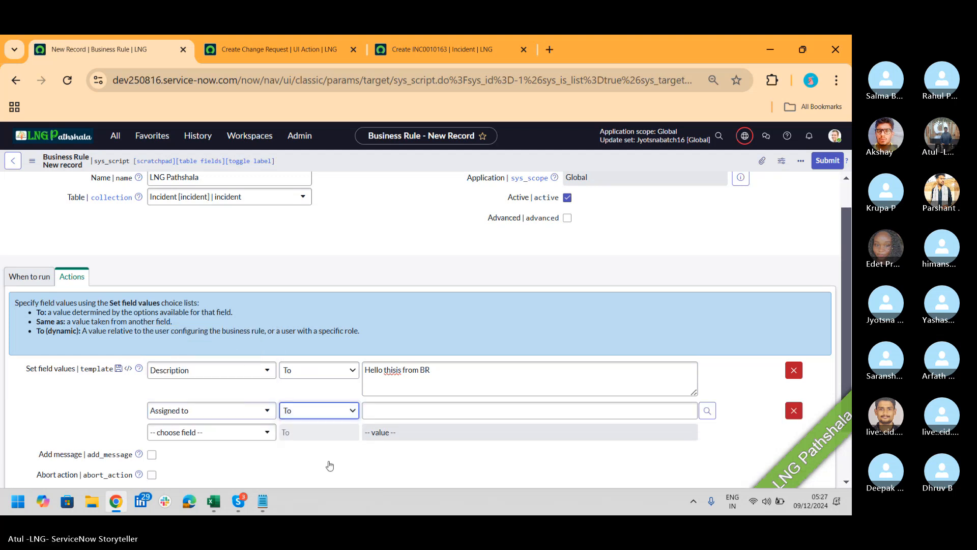
click(410, 419)
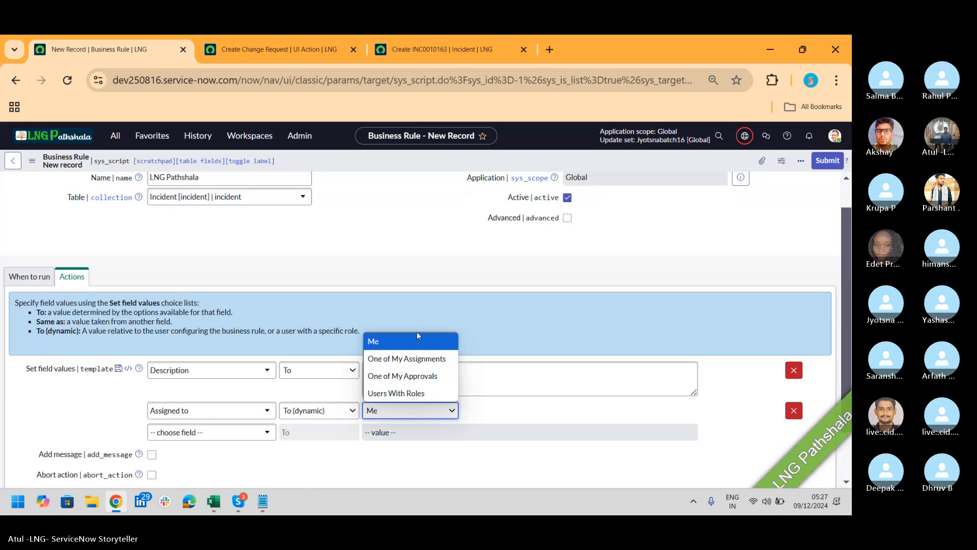
click(414, 341)
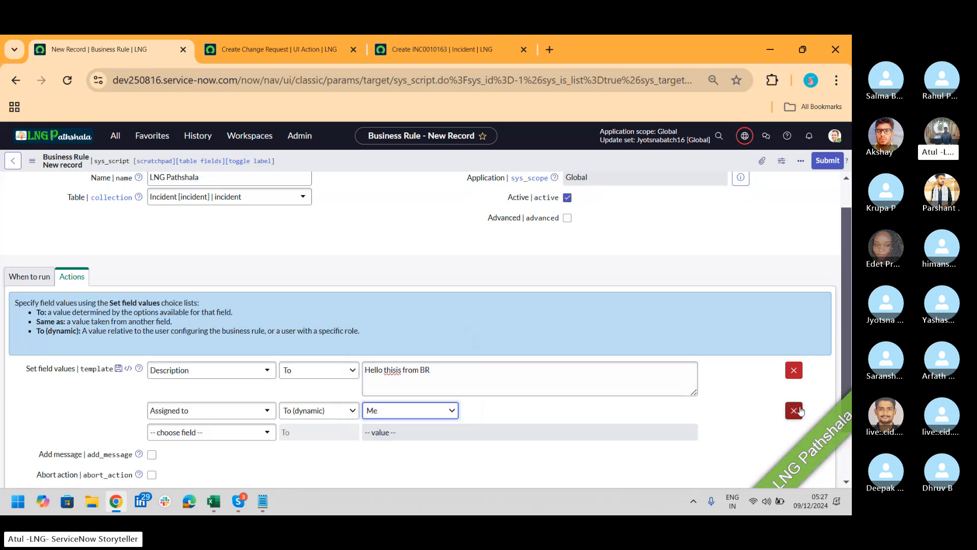
Leave Add message turned off and save the LNG Pathshala business rule
drag(847, 327, 846, 395)
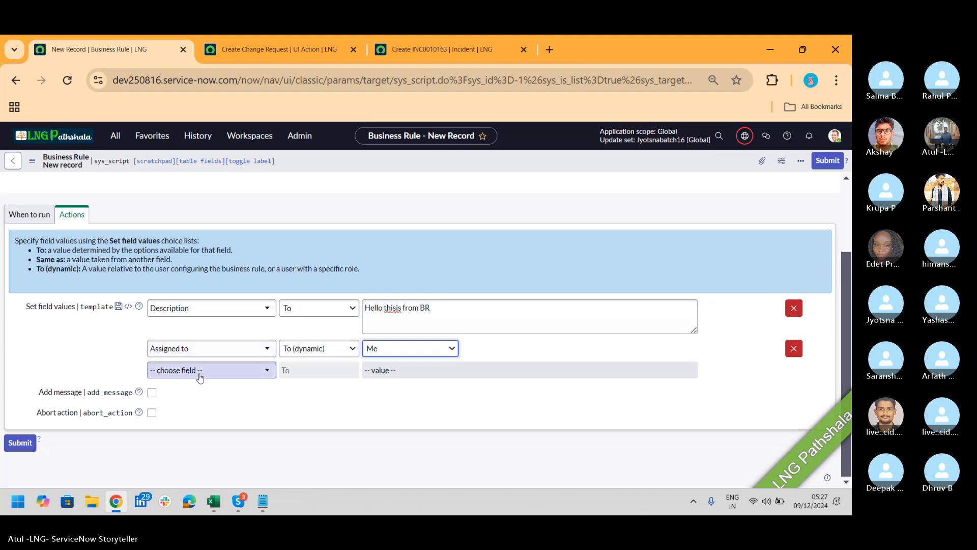
click(152, 392)
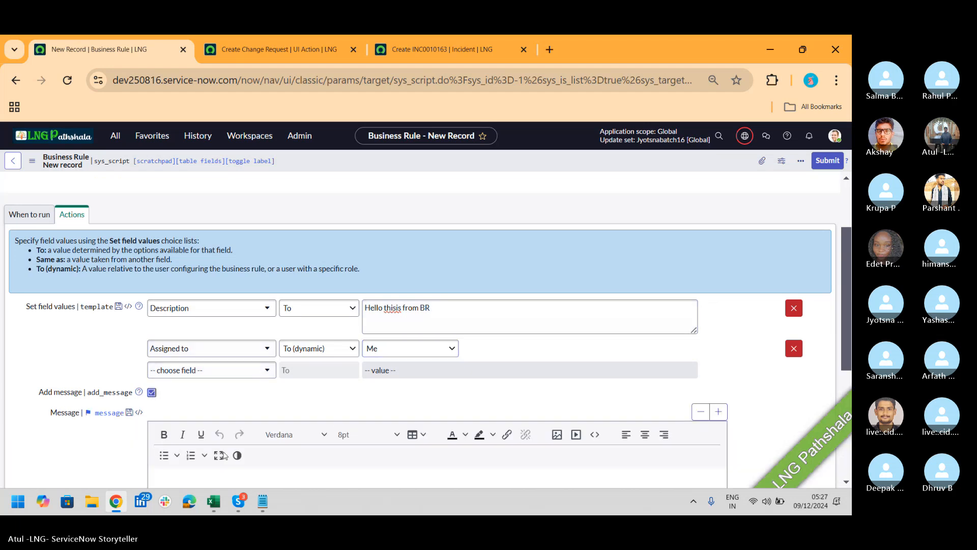
scroll(848, 259, down, 3)
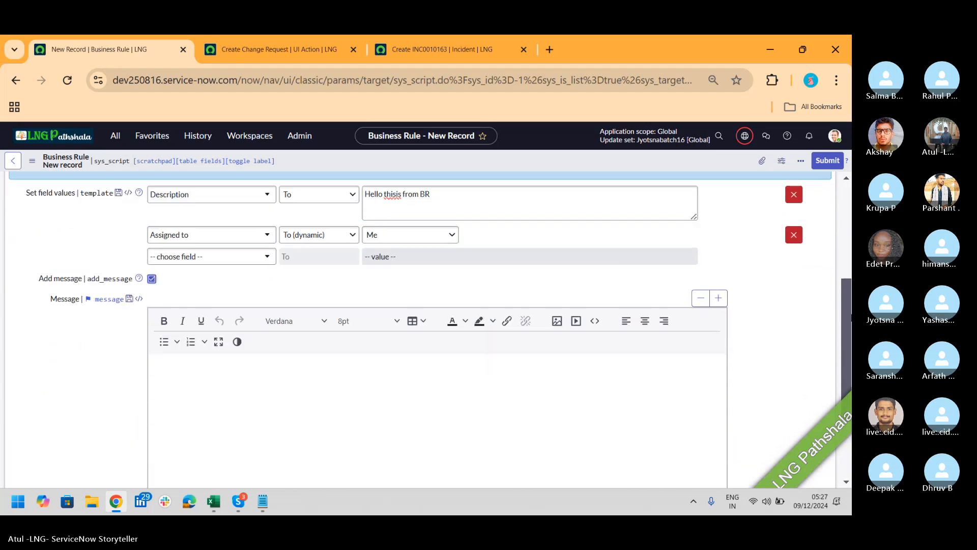
click(152, 240)
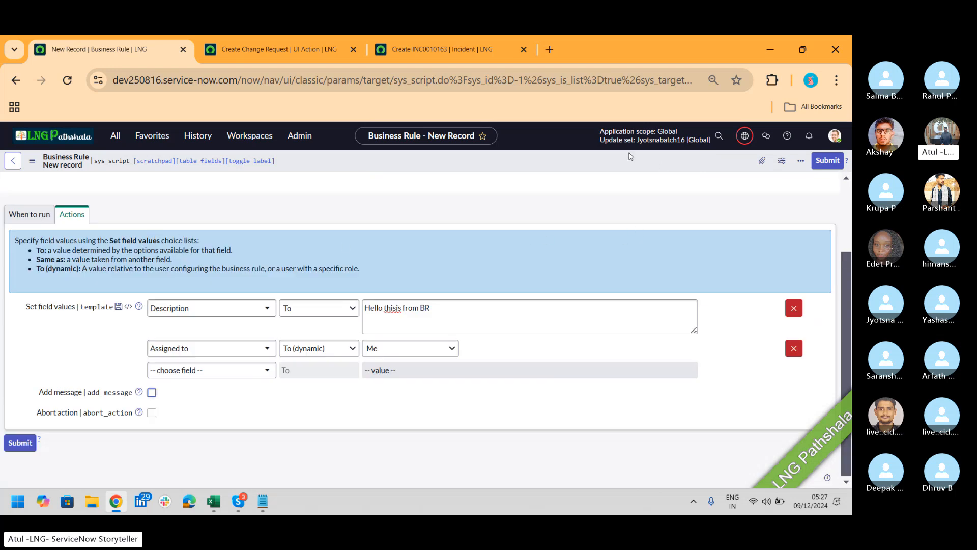
right_click(632, 158)
click(646, 166)
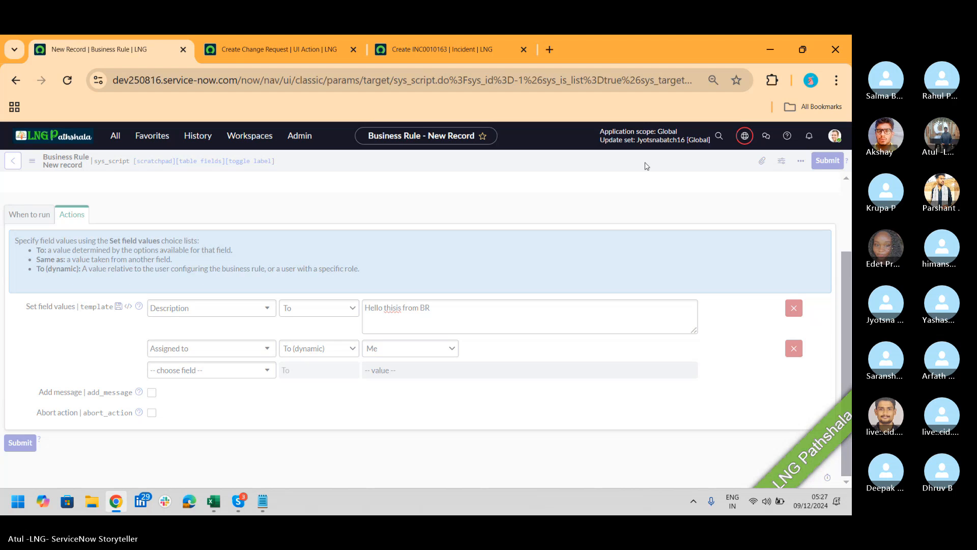
Reload the incident form and enter short description LNG with a recently used caller
click(417, 48)
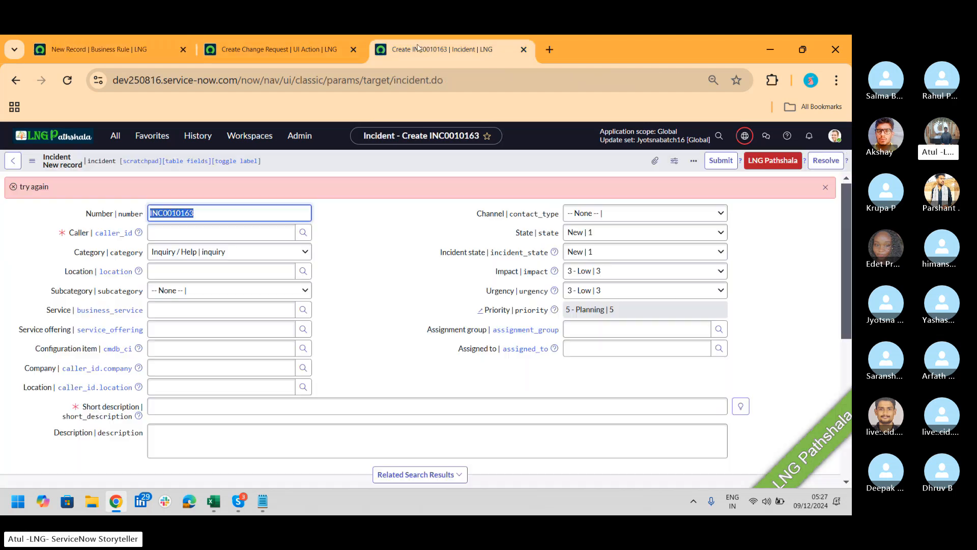
click(74, 81)
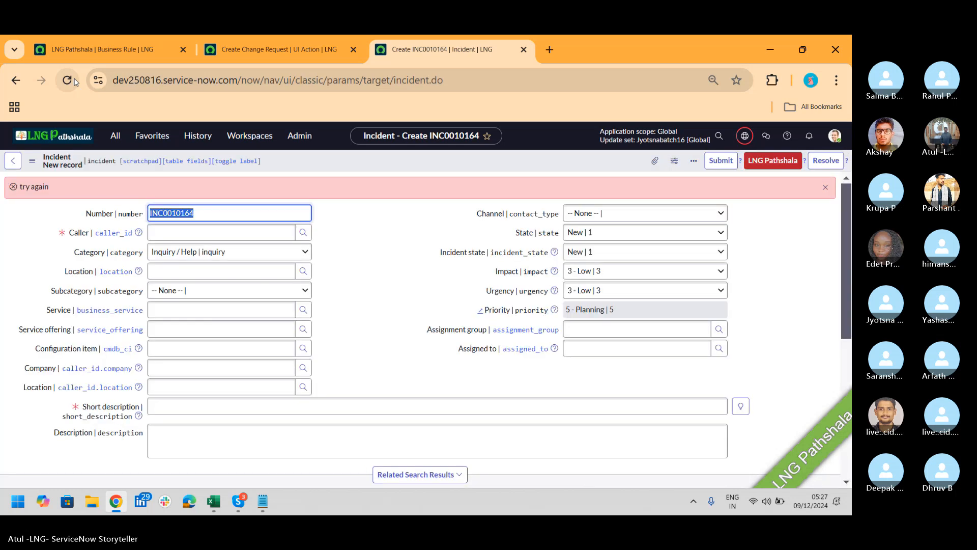
click(320, 409)
text(LNG)
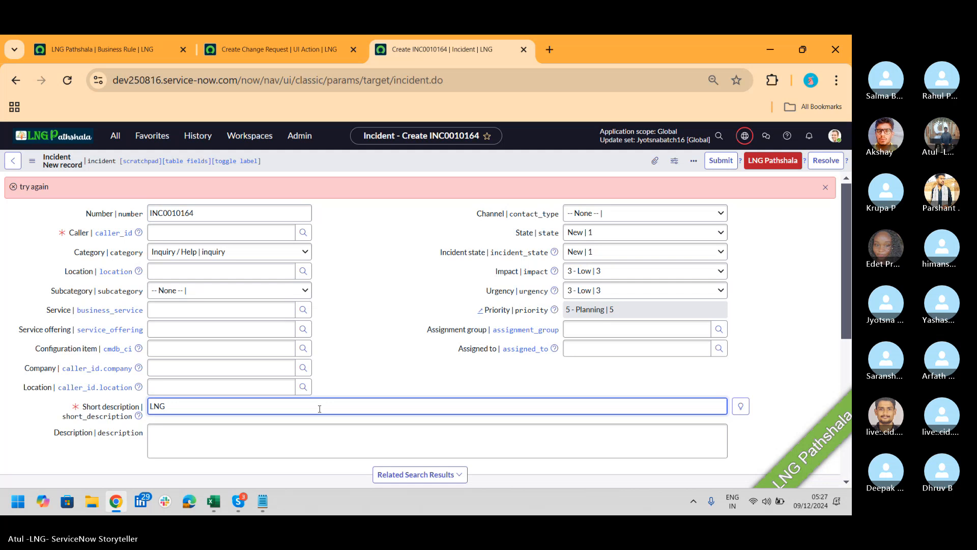
click(217, 233)
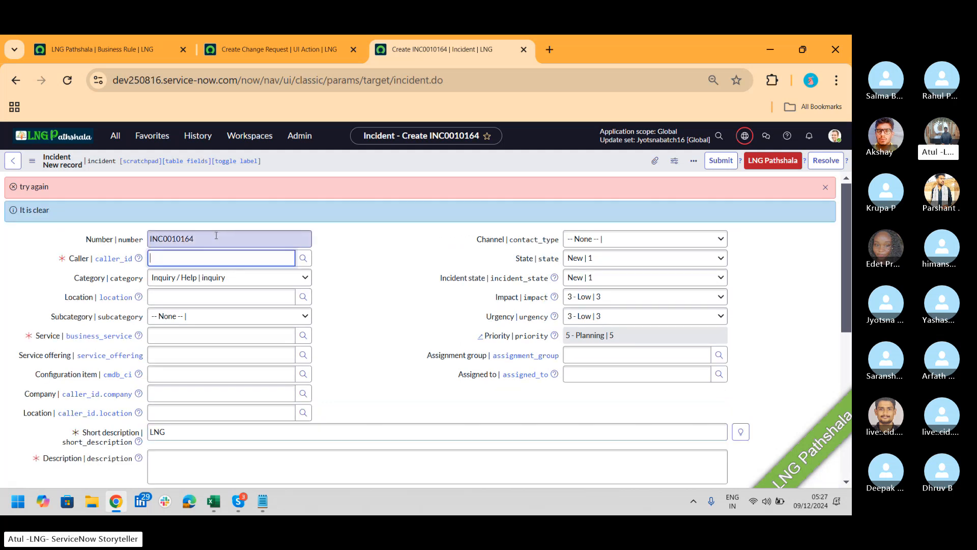
click(192, 260)
click(182, 301)
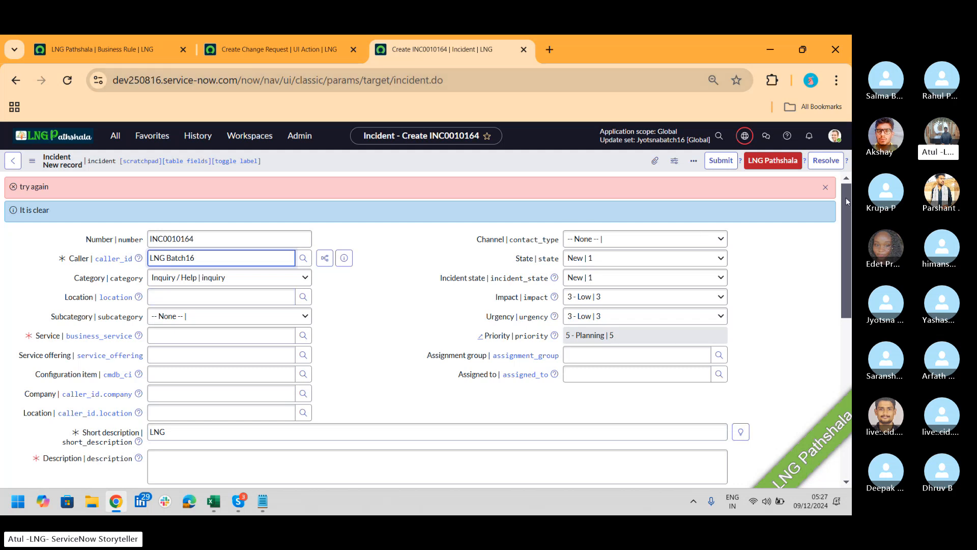
Run the LNG Pathshala action from the header, hitting mandatory Description and Service errors
drag(848, 201, 844, 216)
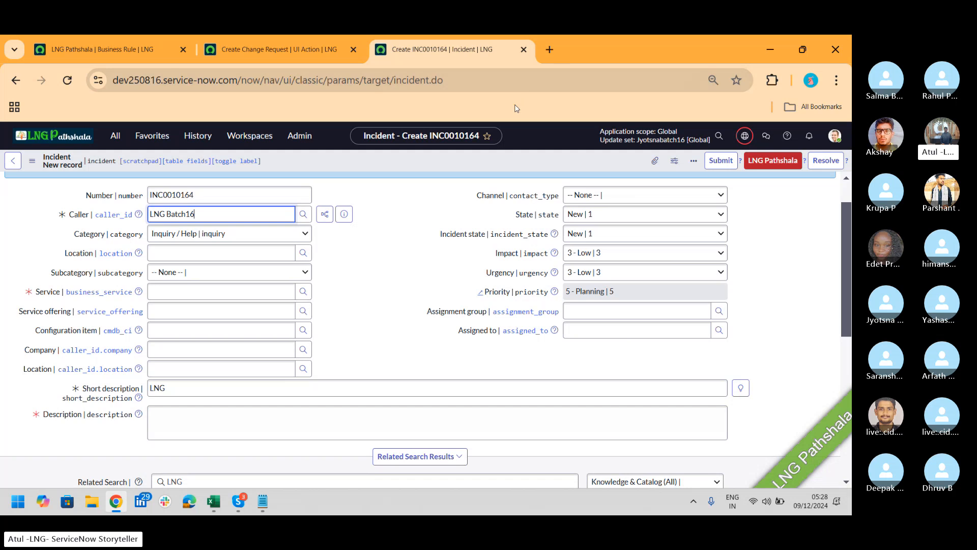
right_click(483, 166)
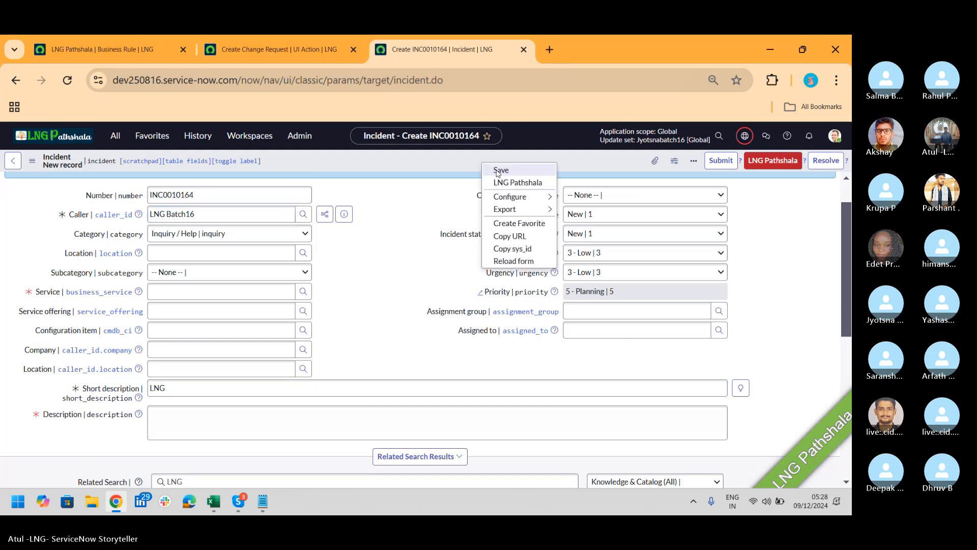
click(498, 174)
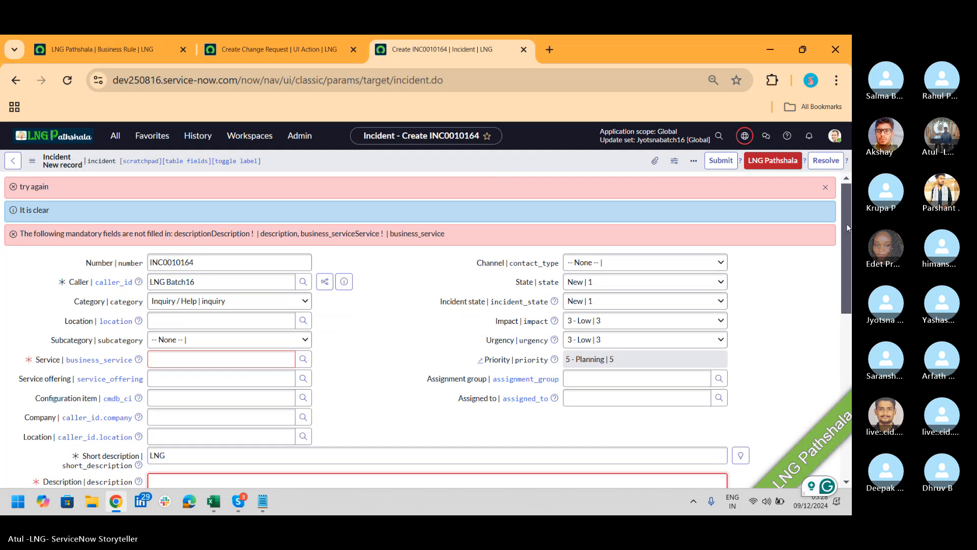
scroll(846, 233, down, 2)
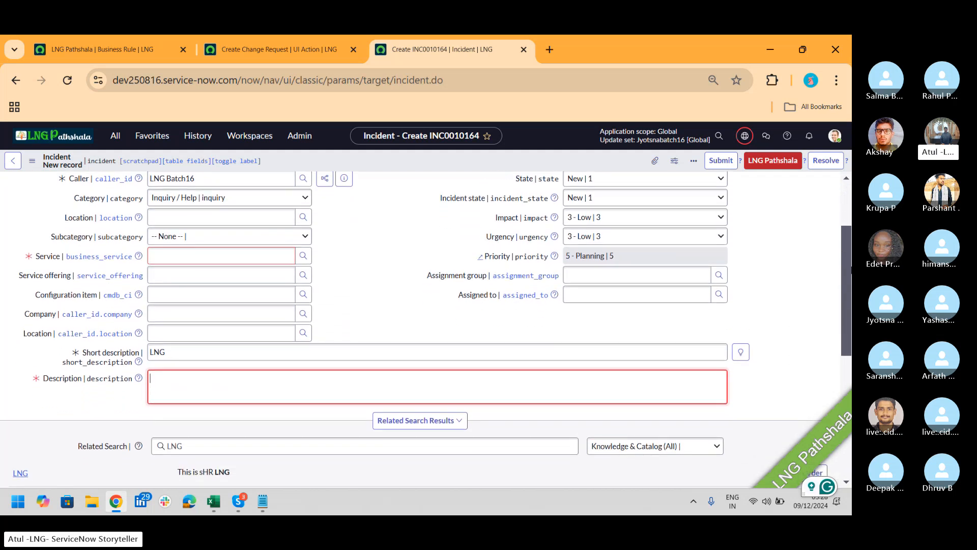
Open the Client Scripts list in a new browser tab from the navigator
click(115, 143)
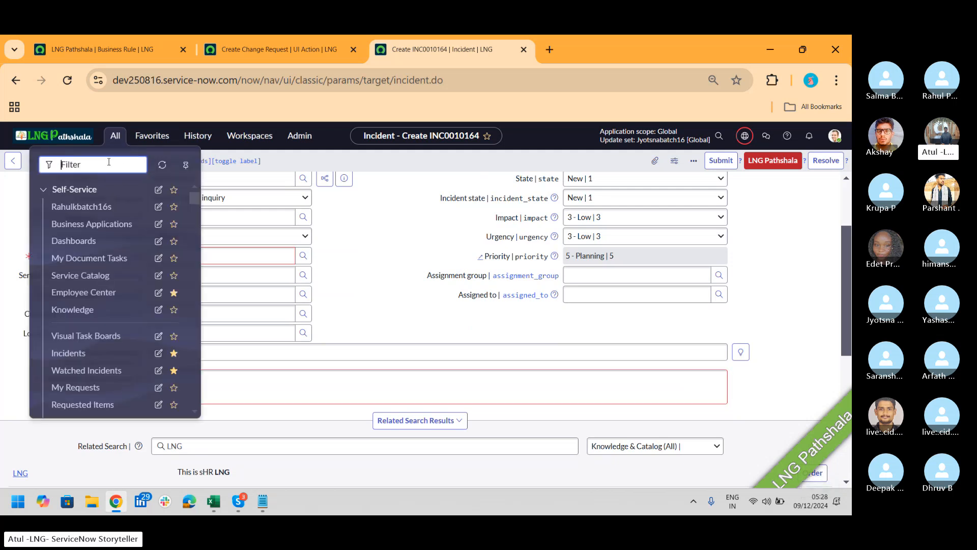
text(cleint s)
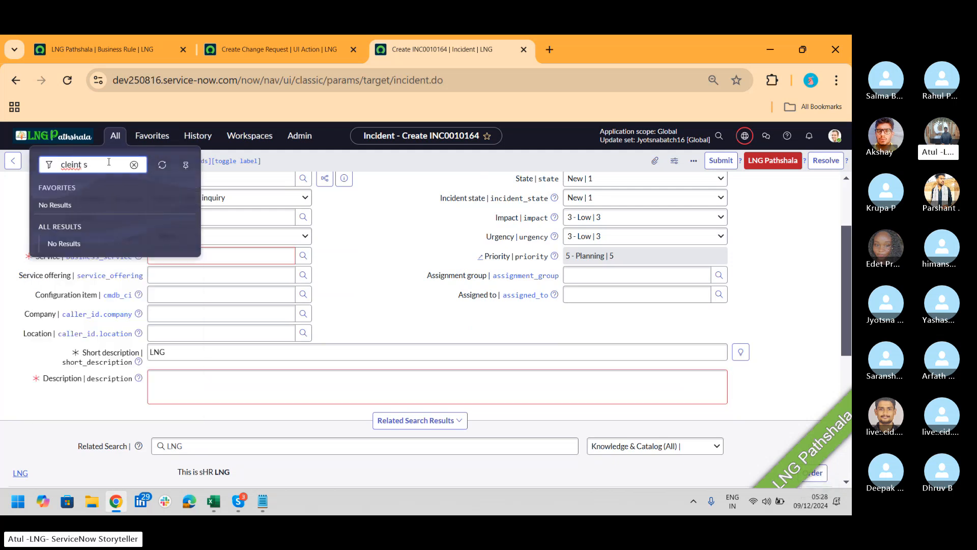
key(BackSpace)
key(BackSpace)
key(BackSpace)
key(BackSpace)
key(BackSpace)
key(BackSpace)
text(inet)
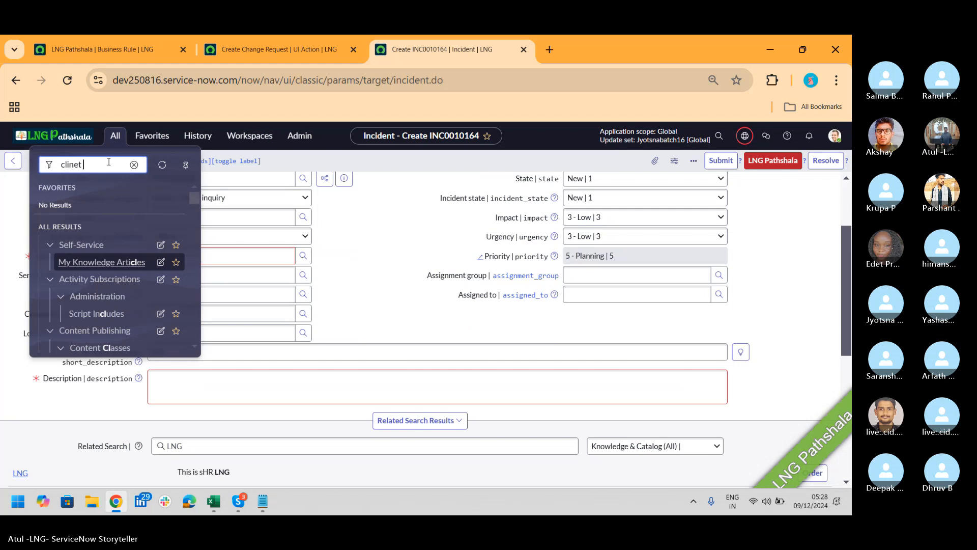
key(BackSpace)
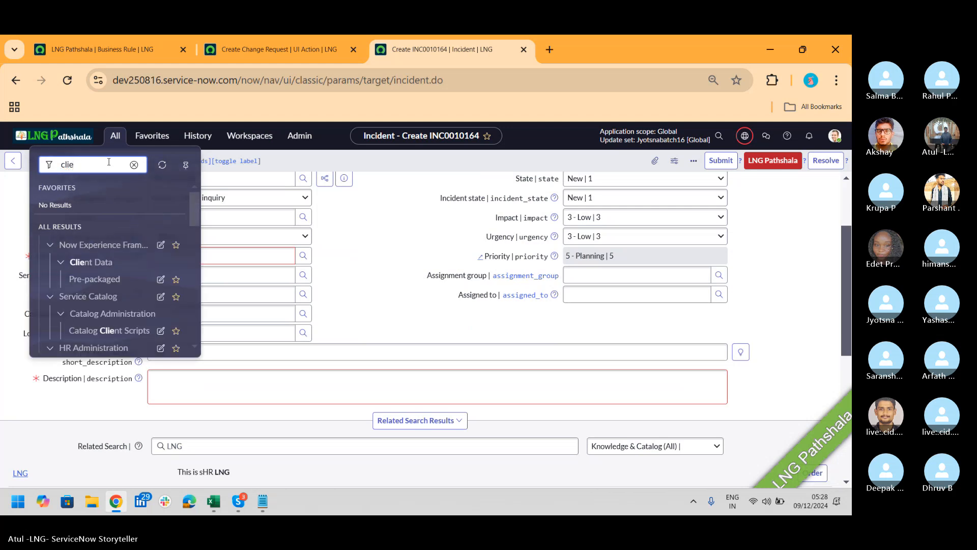
text(nt s)
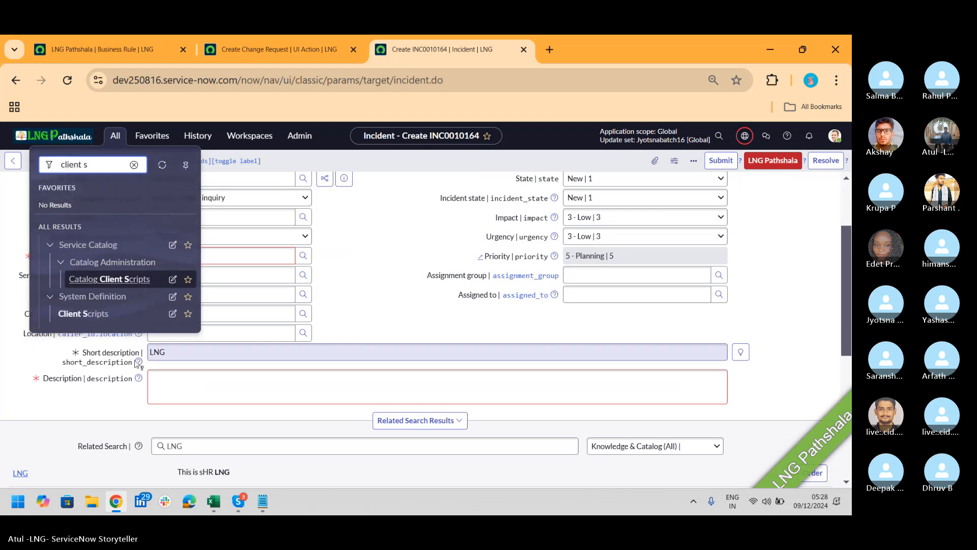
middle_click(96, 320)
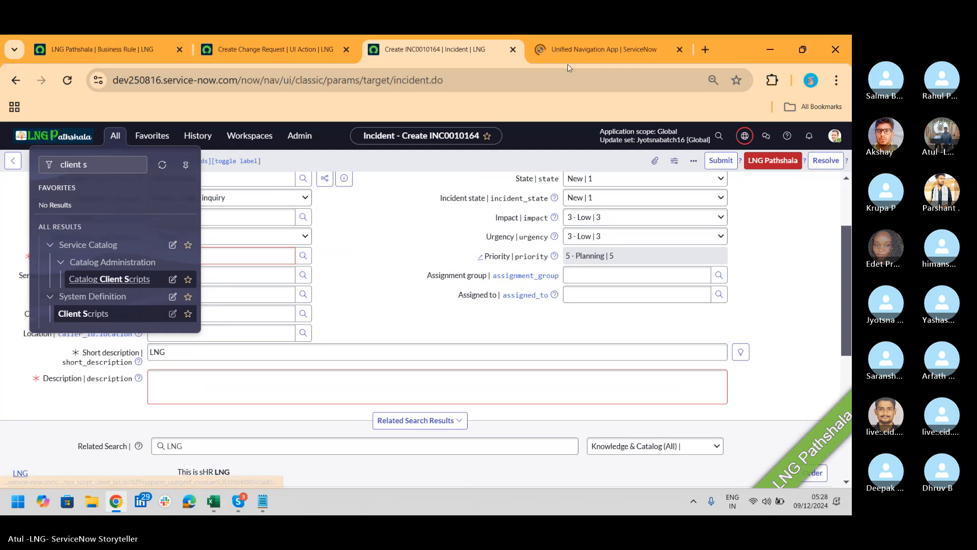
click(579, 51)
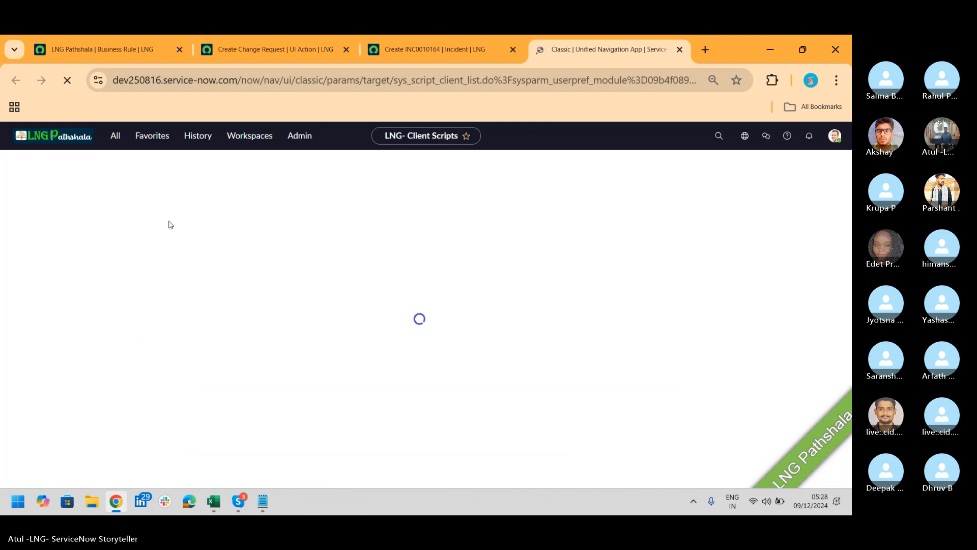
Filter client scripts by name LNG and delete all four LNG CS scripts
click(138, 213)
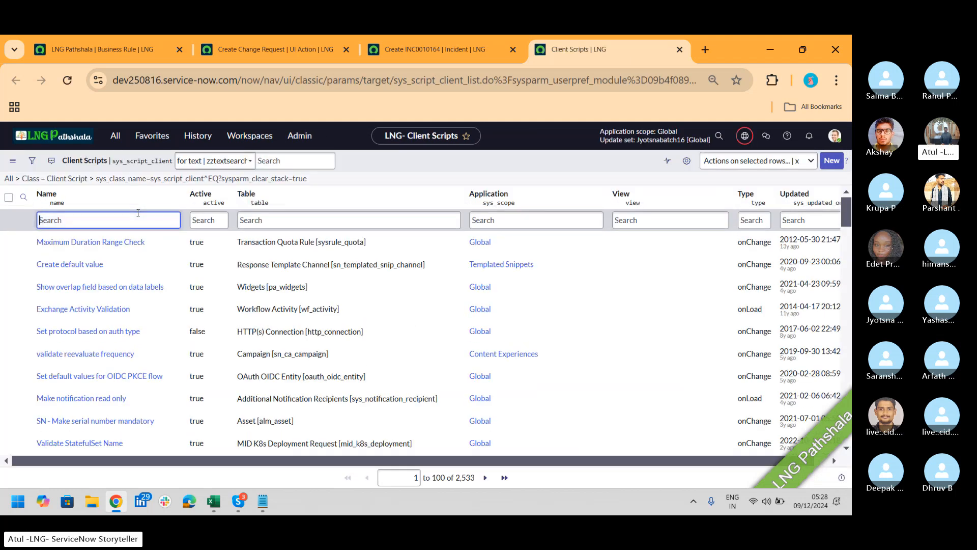
text(LNG)
key(Return)
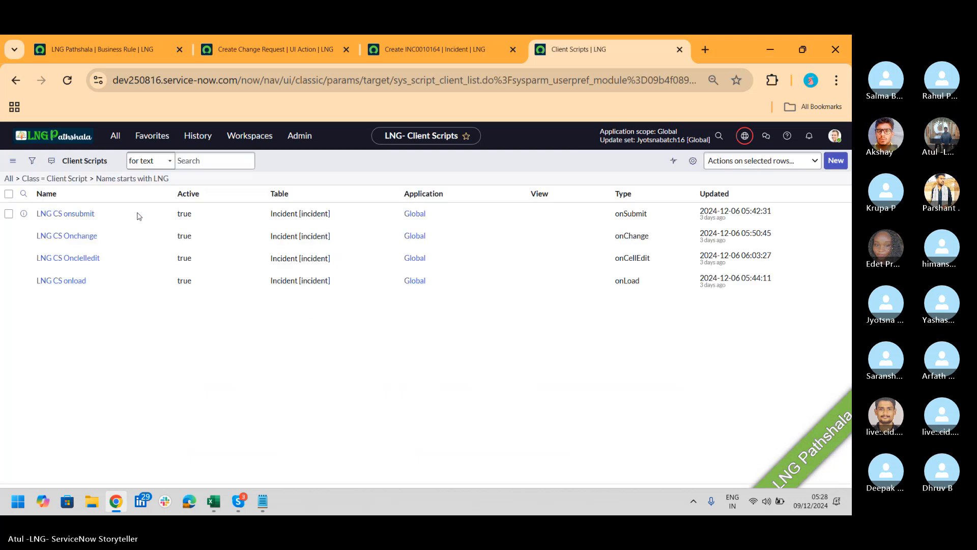
click(9, 242)
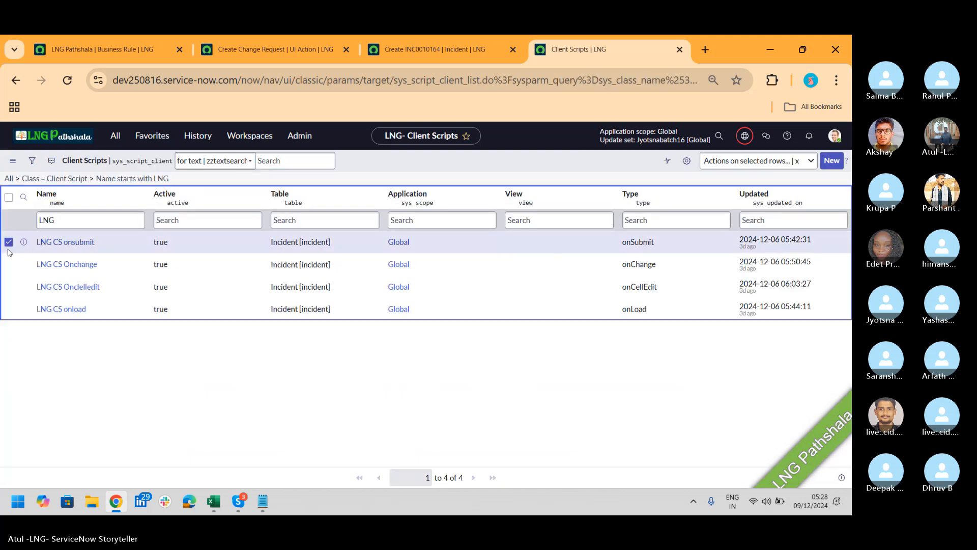
click(8, 264)
click(9, 287)
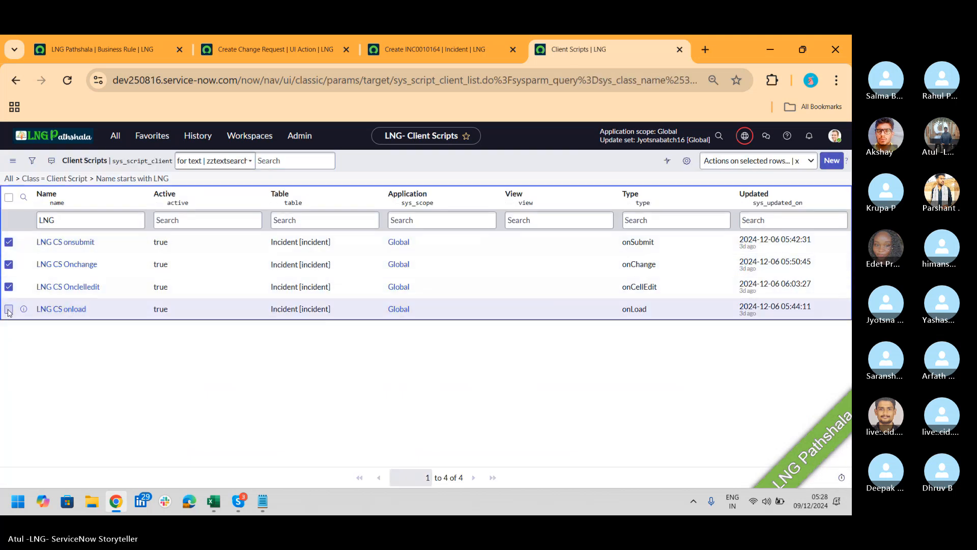
click(9, 309)
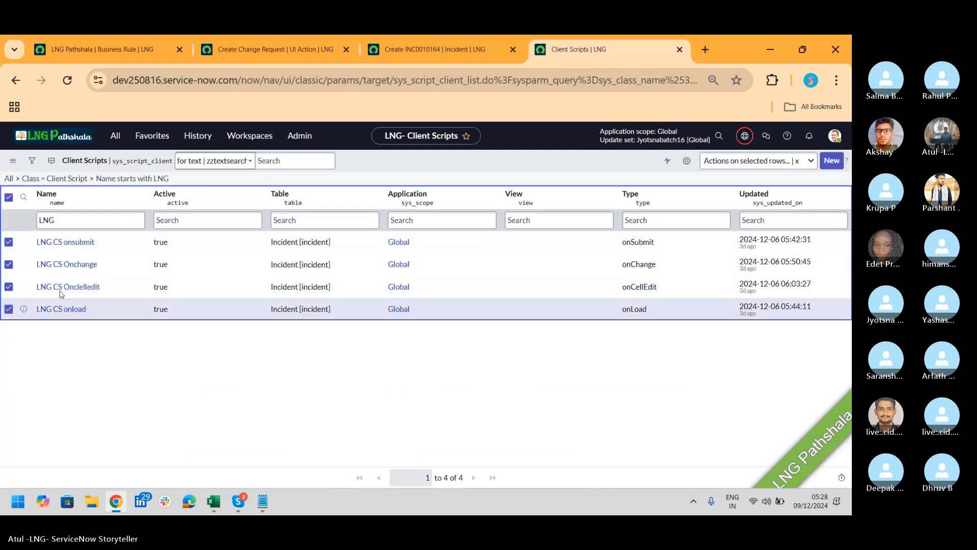
click(731, 161)
click(634, 199)
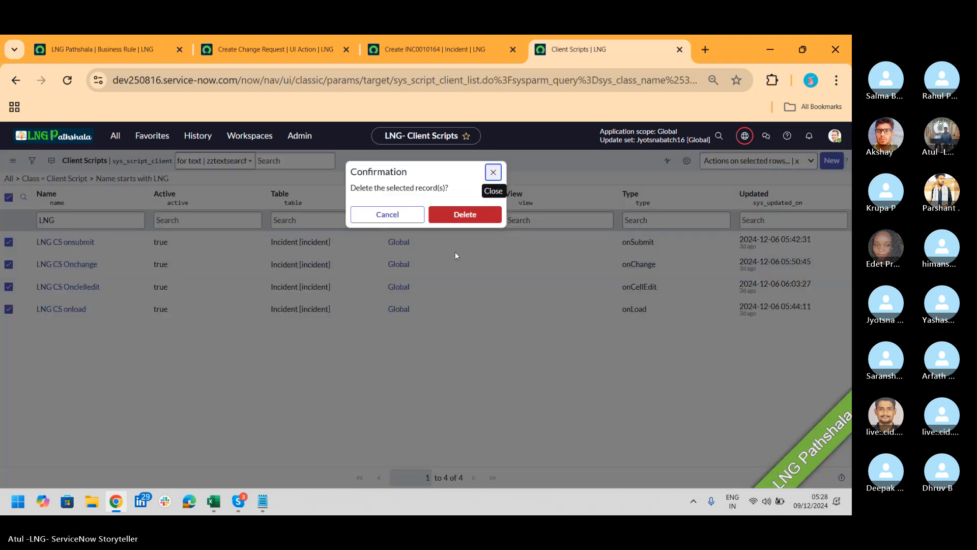
click(458, 219)
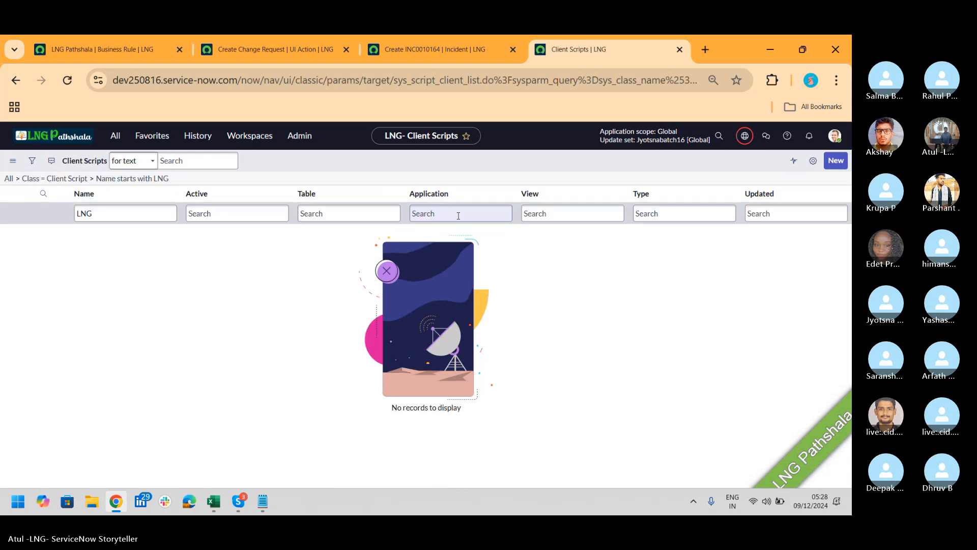
Reload incident INC0010165 with Caller LNG Batch16 and Short description LNG, then open the header menu
click(431, 51)
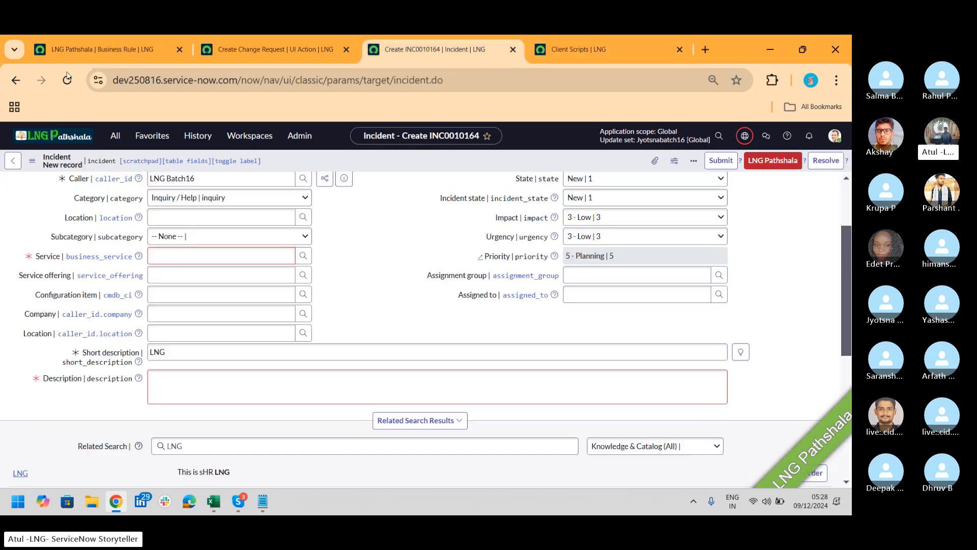
click(66, 80)
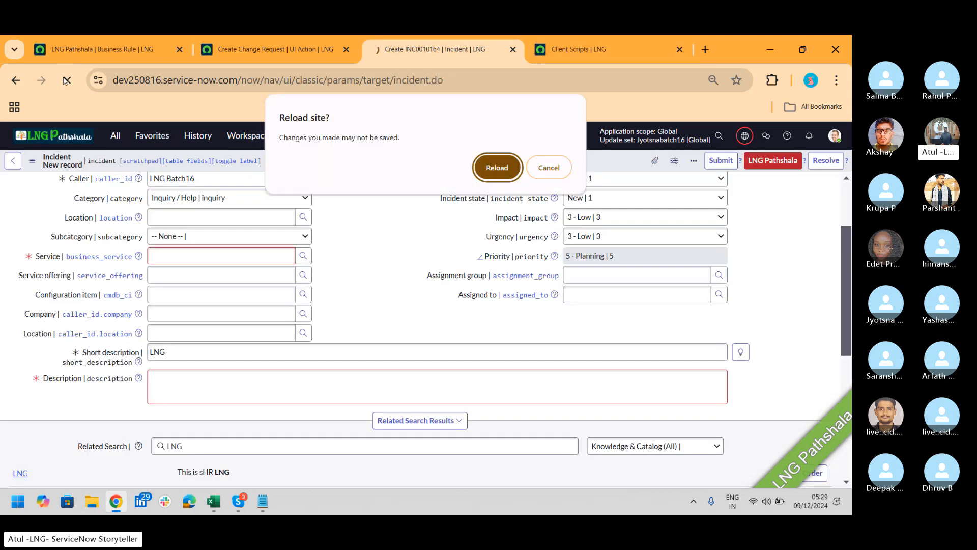
click(497, 168)
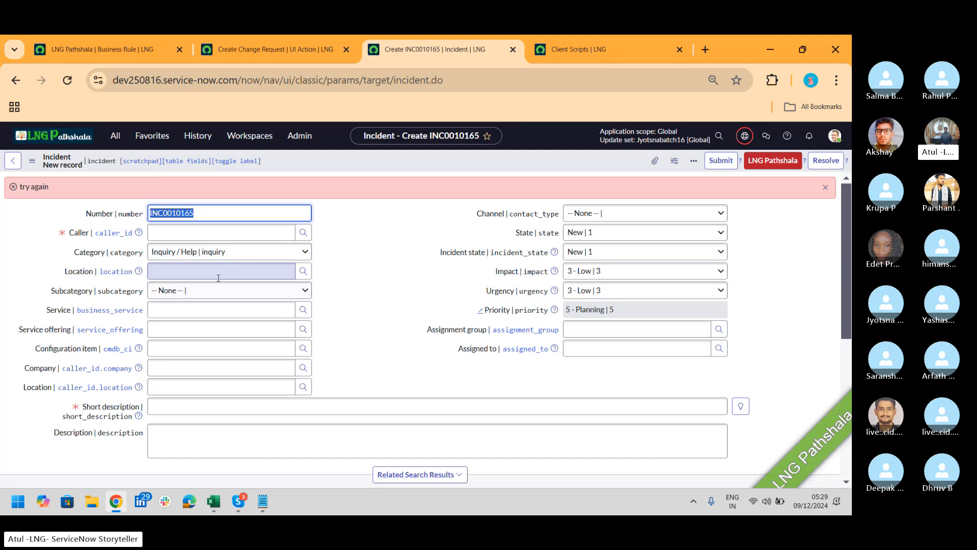
click(207, 229)
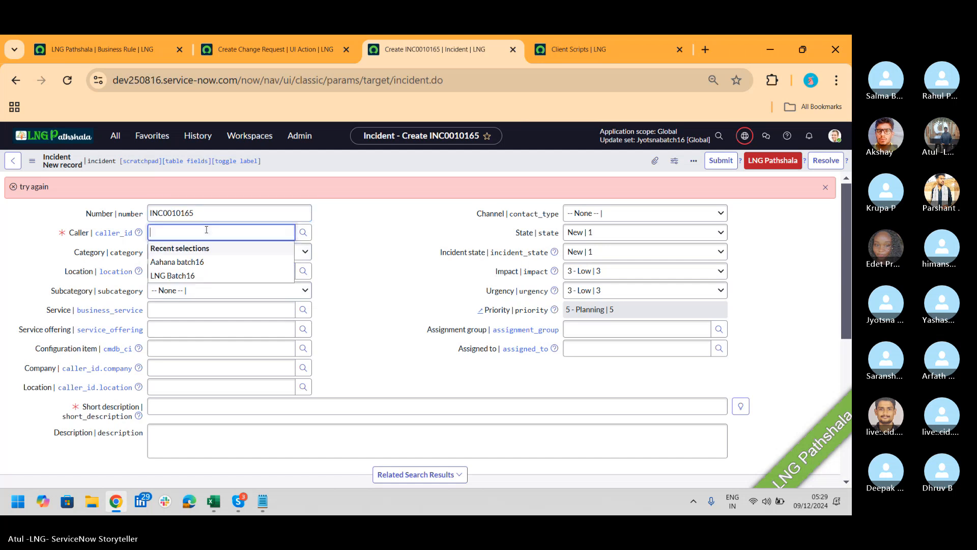
click(204, 275)
click(234, 405)
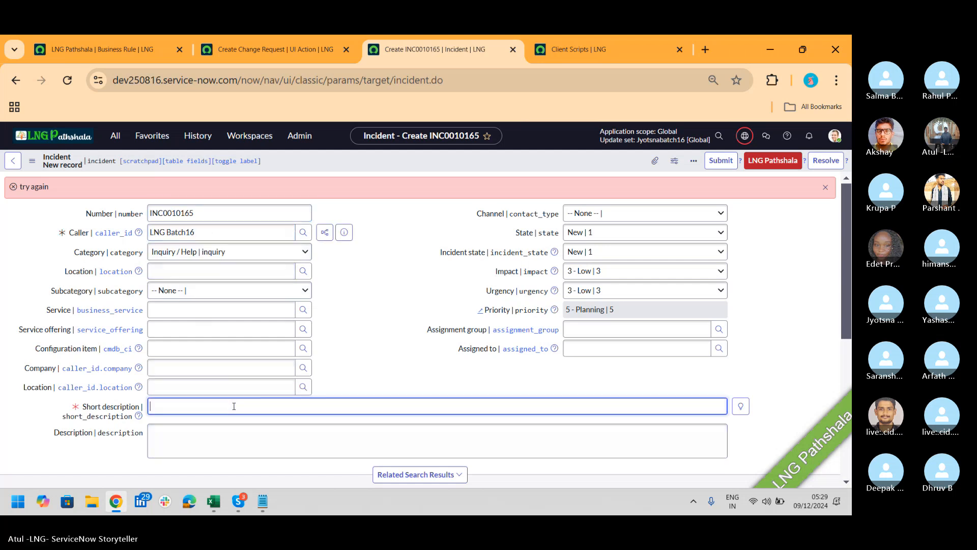
text(LNG)
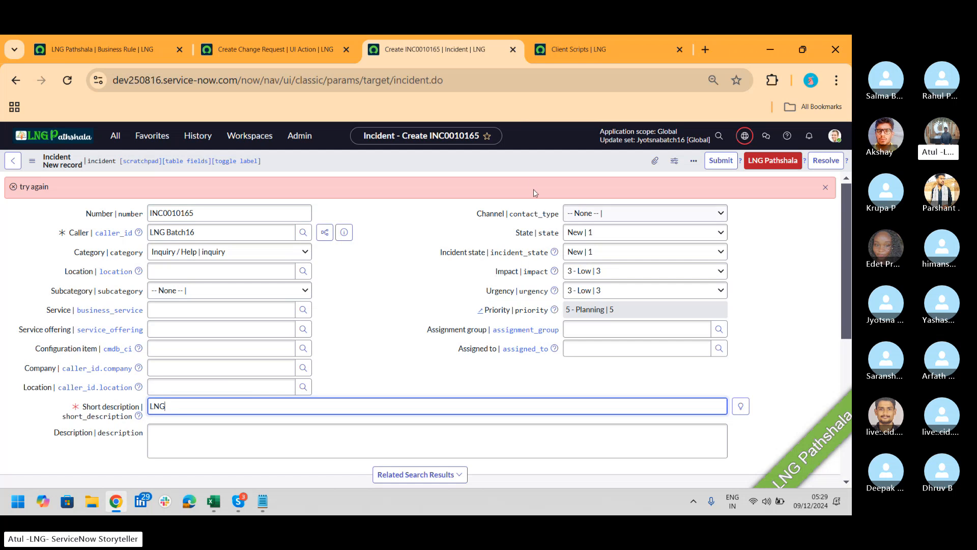
right_click(529, 165)
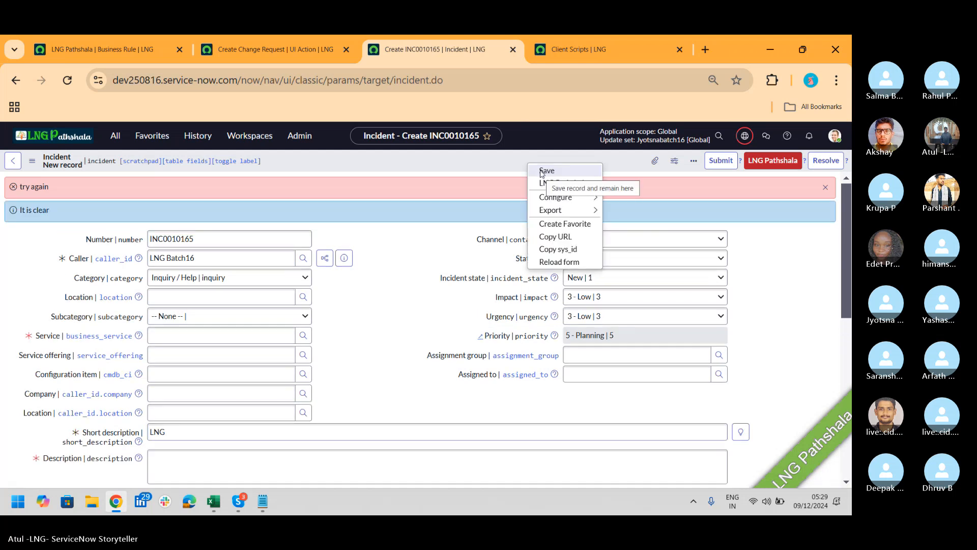
Open the System UI > UI Policies list from the navigator
click(606, 57)
click(116, 135)
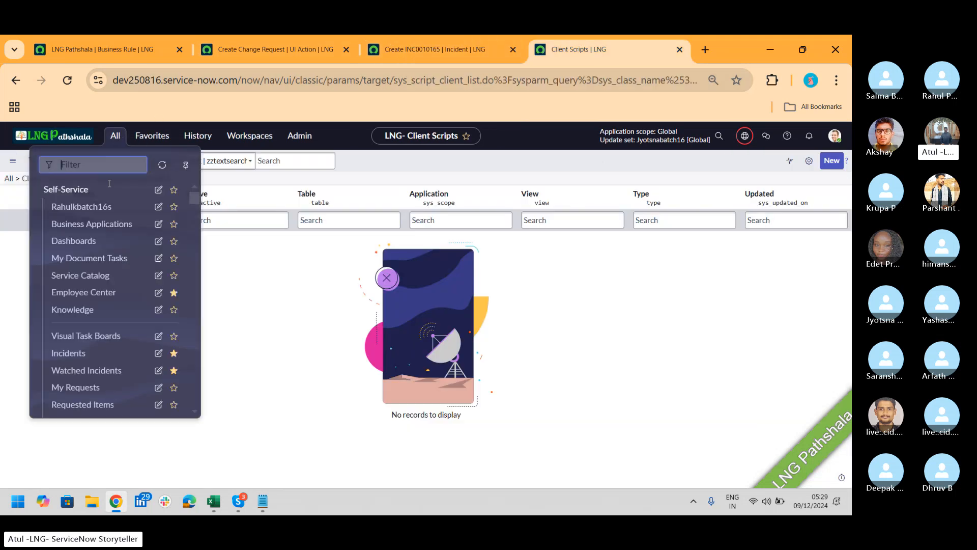
text(UI poli)
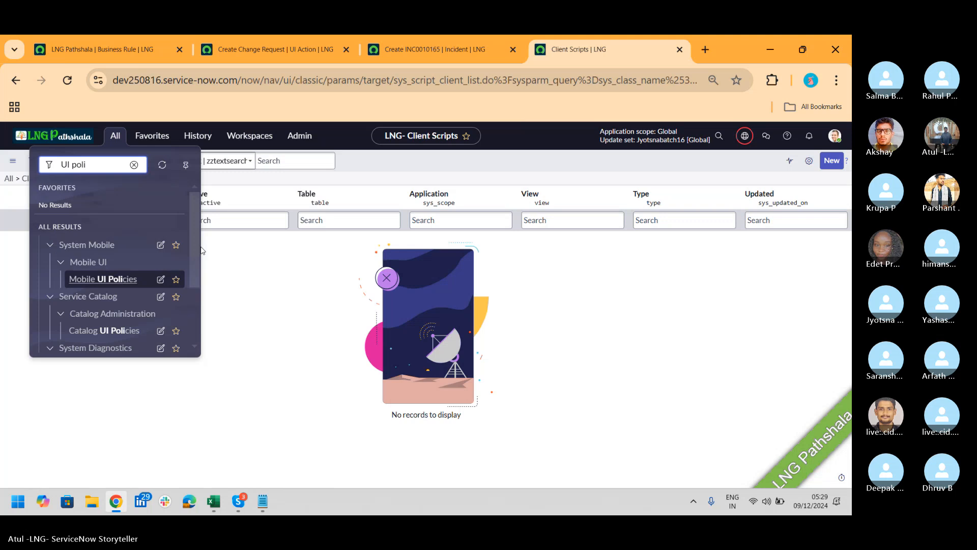
drag(197, 244, 201, 304)
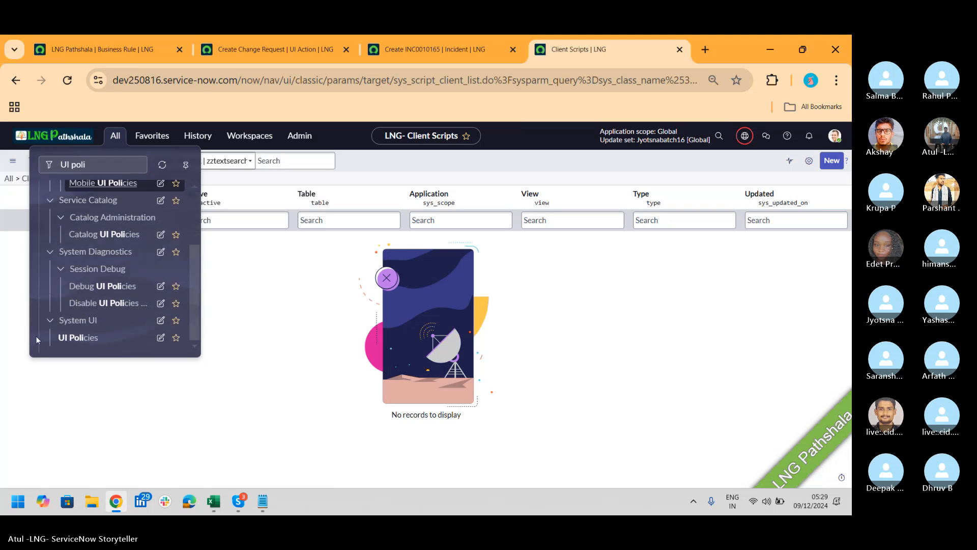
click(76, 340)
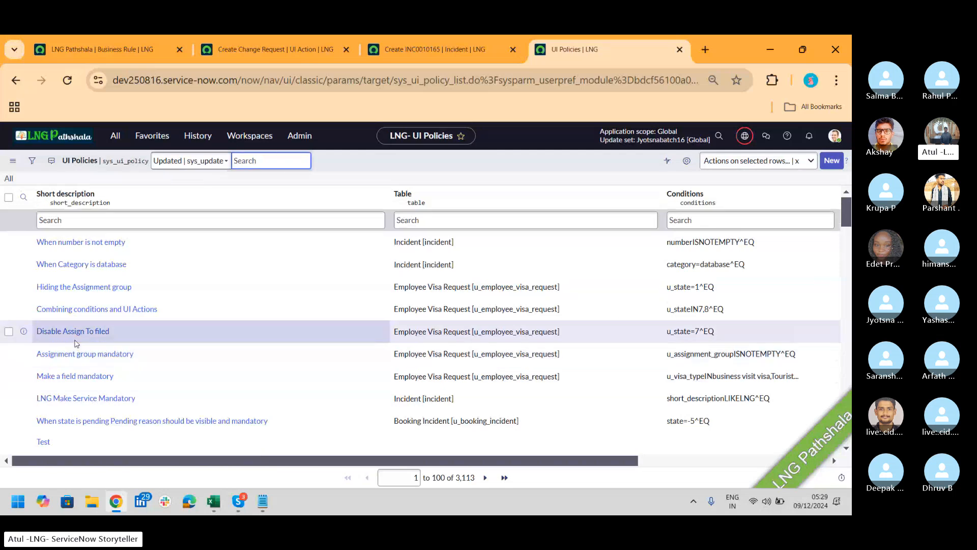
click(175, 226)
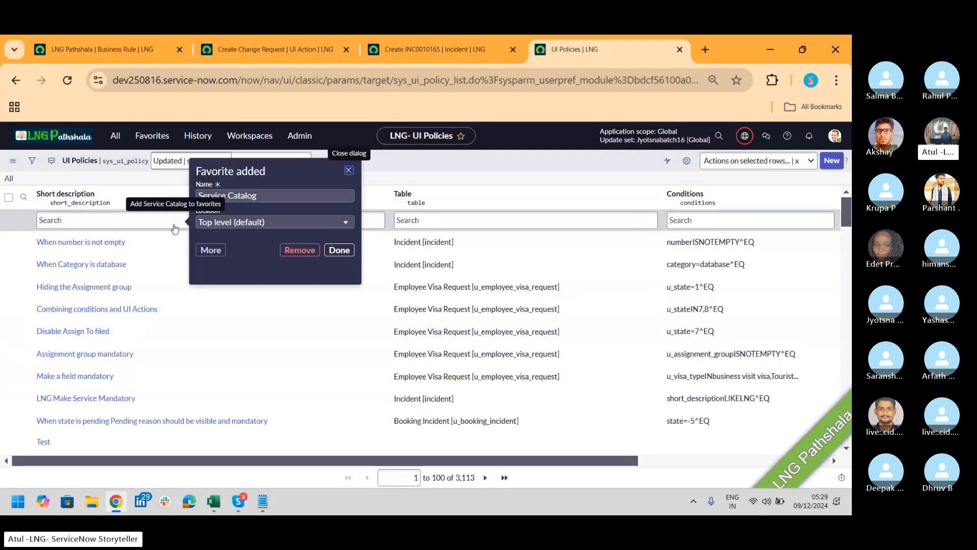
click(348, 170)
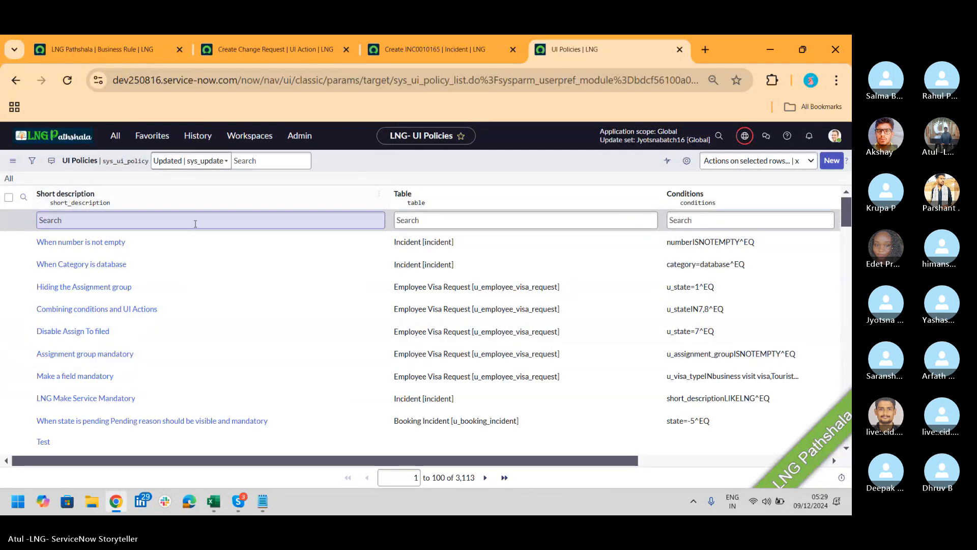
Filter UI policies by short description LNG and delete LNG Make Service Mandatory
click(195, 223)
text(LNG)
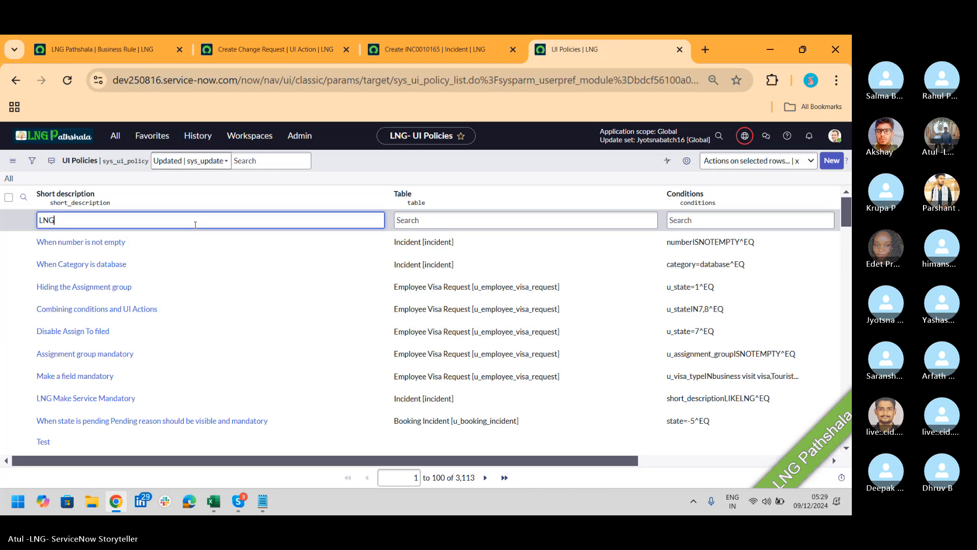
key(Return)
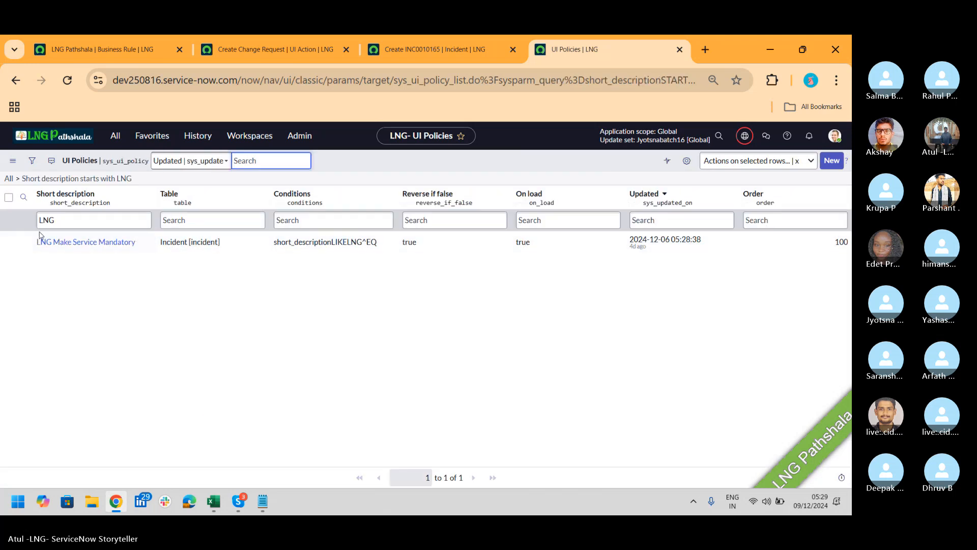
click(9, 241)
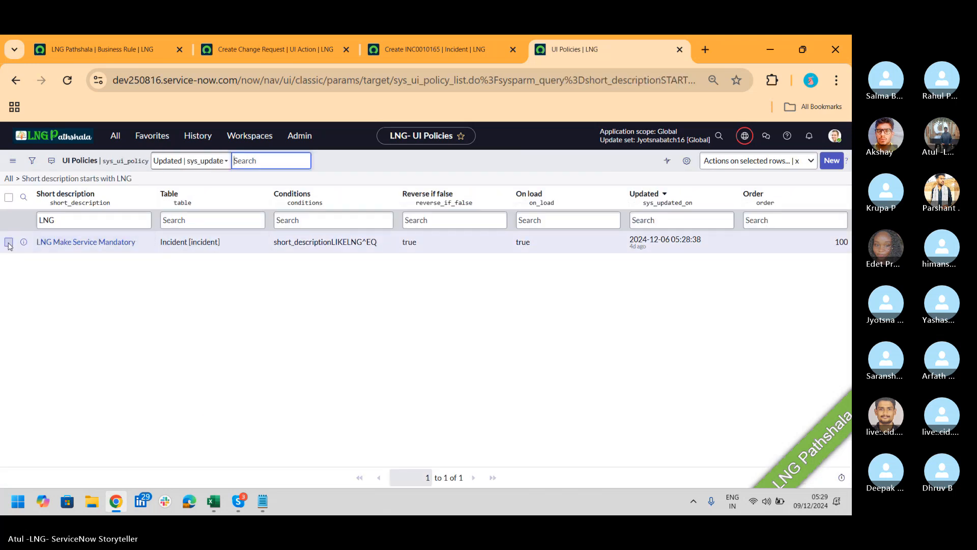
click(739, 167)
click(613, 198)
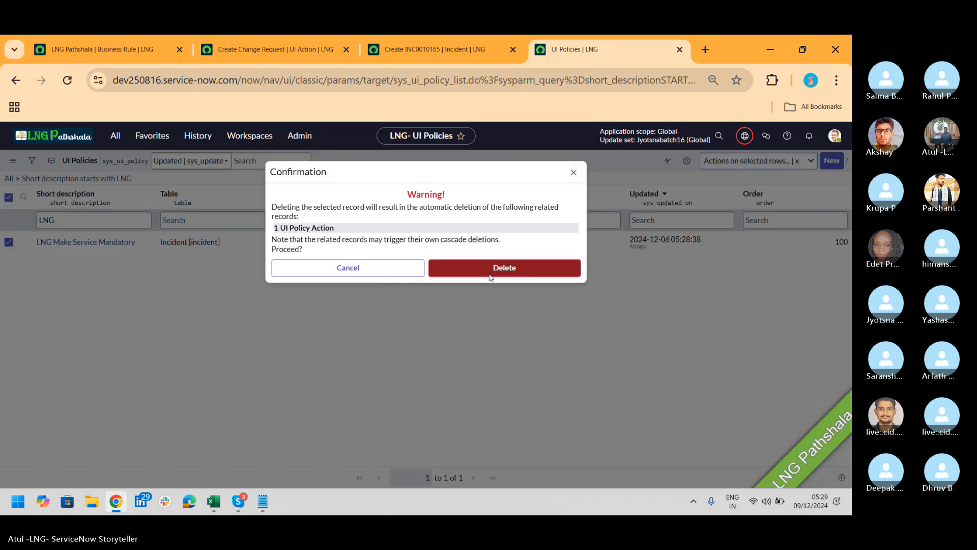
click(491, 278)
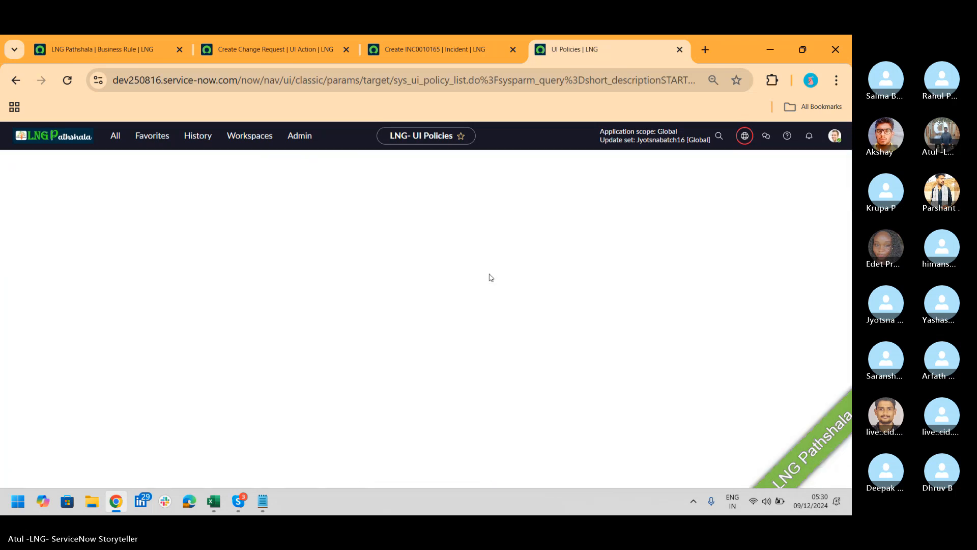
click(395, 47)
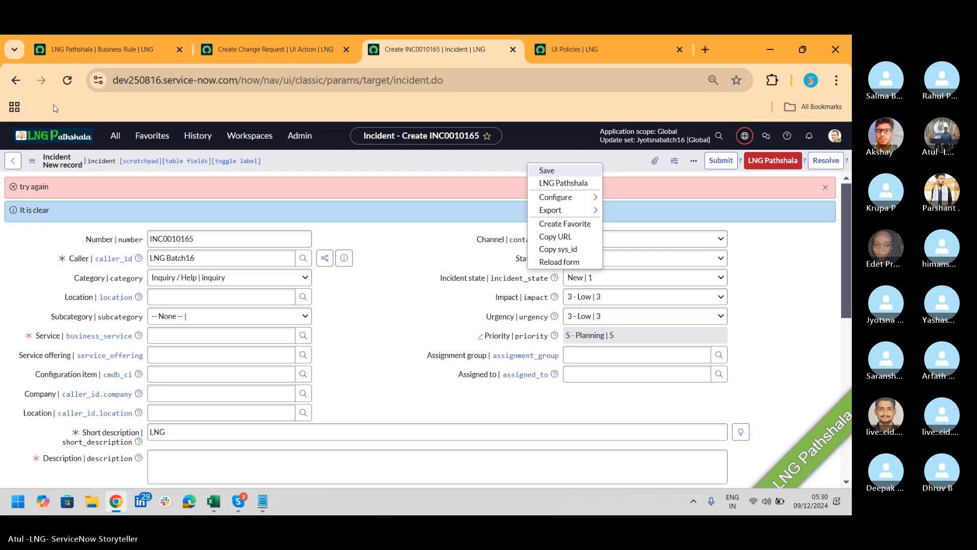
Save incident INC0010166 with Caller LNG Batch16 and short description LNG, checking Description reads 'Hello thisis from BR'
click(69, 84)
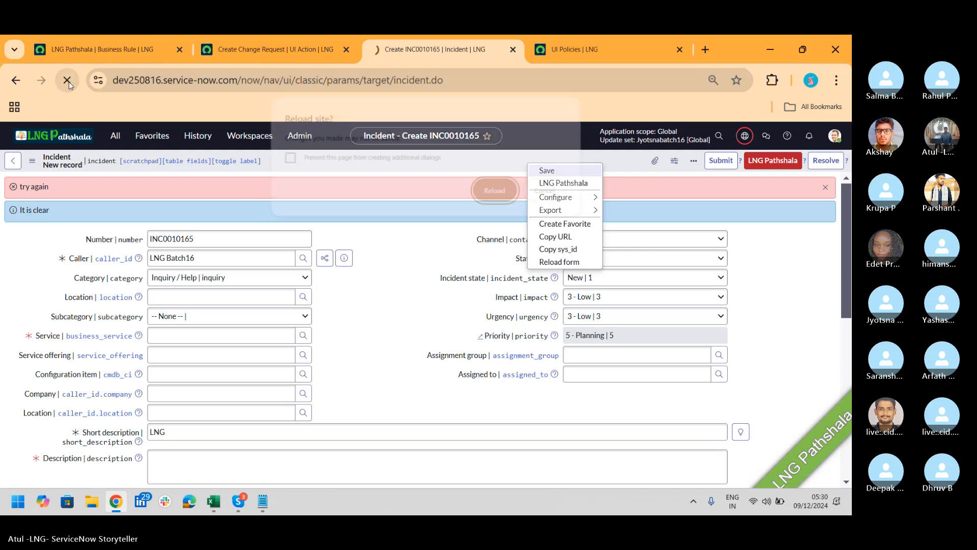
click(485, 193)
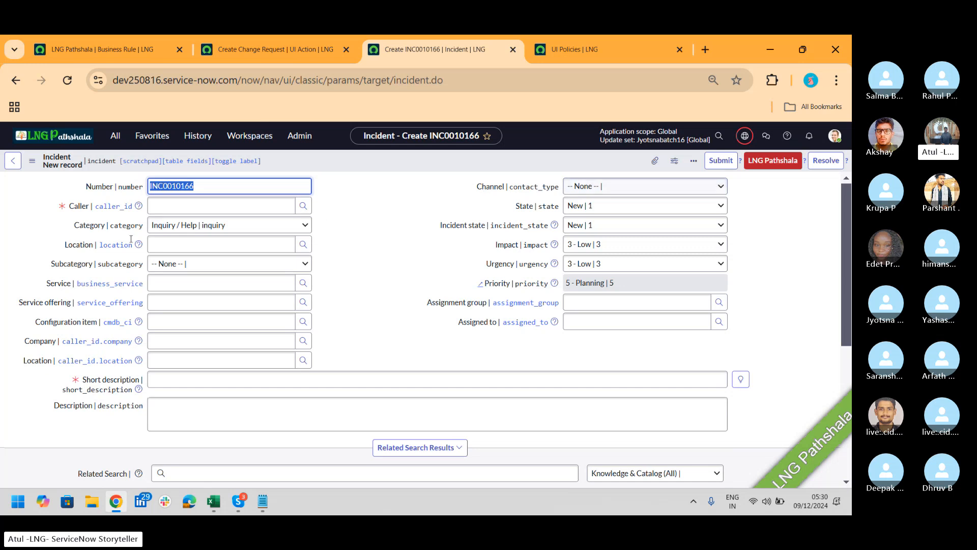
click(189, 206)
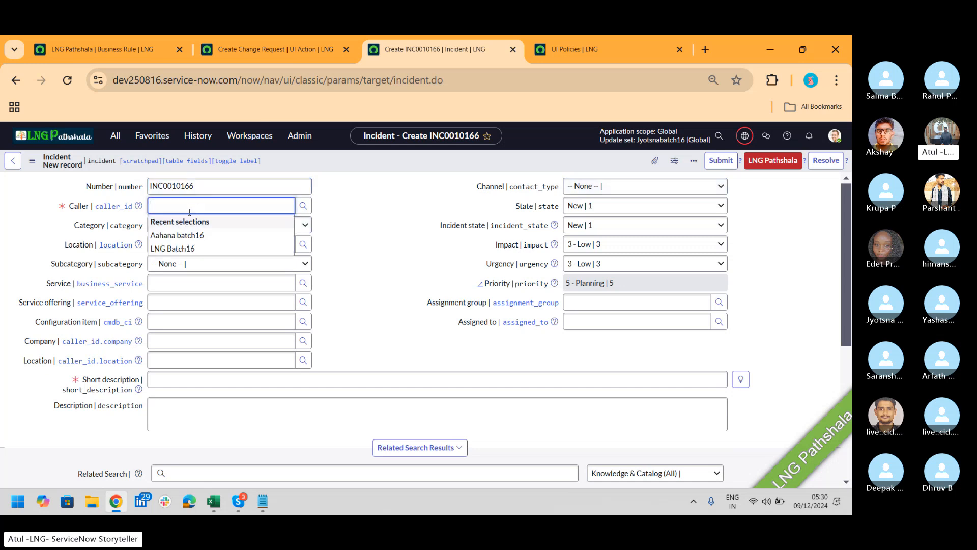
click(183, 249)
click(239, 382)
text(LNG)
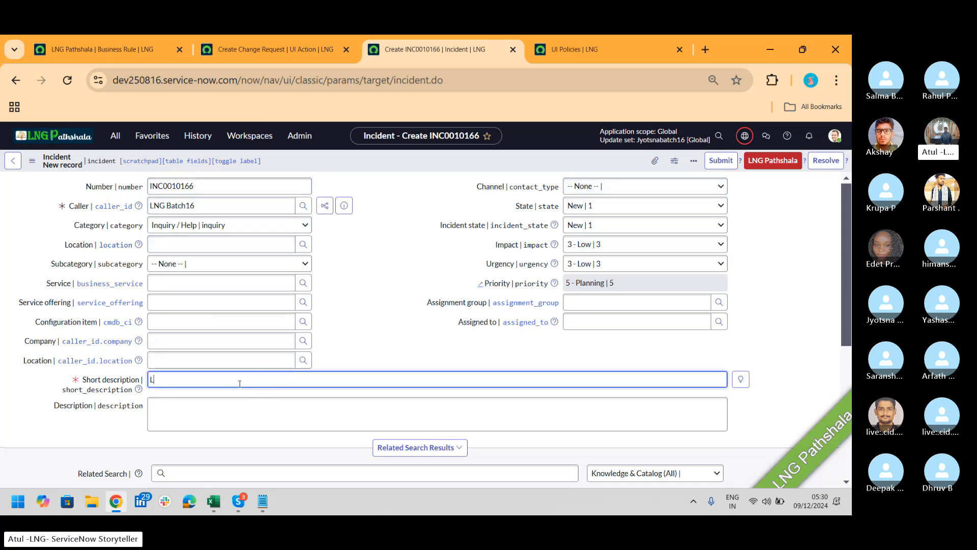
right_click(453, 170)
key(Escape)
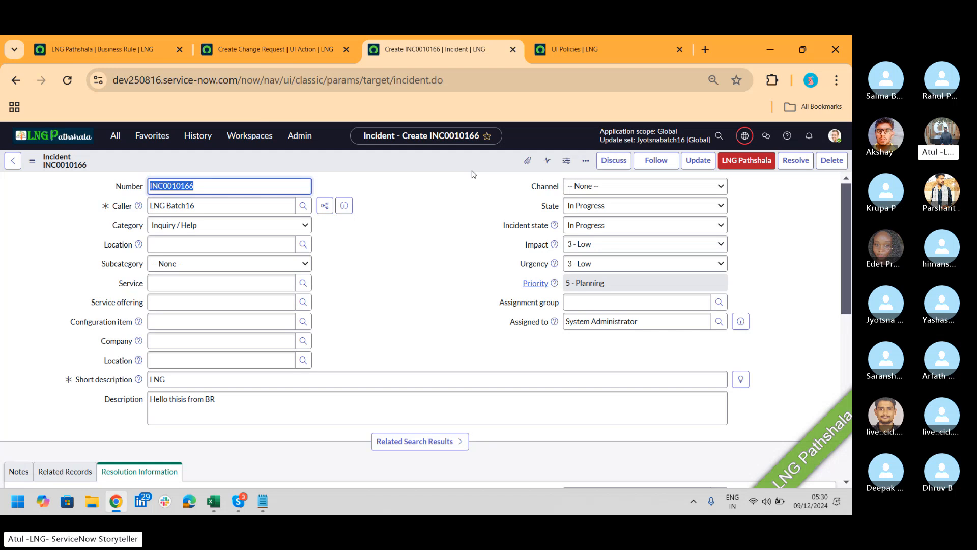
drag(225, 407, 81, 406)
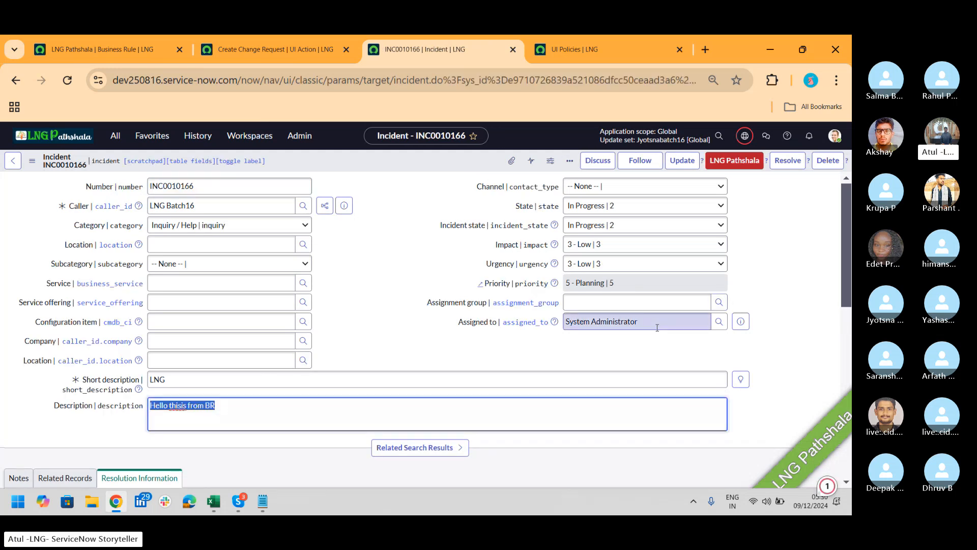
Show the LNG Pathshala rule's When to run settings: insert and update when Short description contains LNG
click(142, 43)
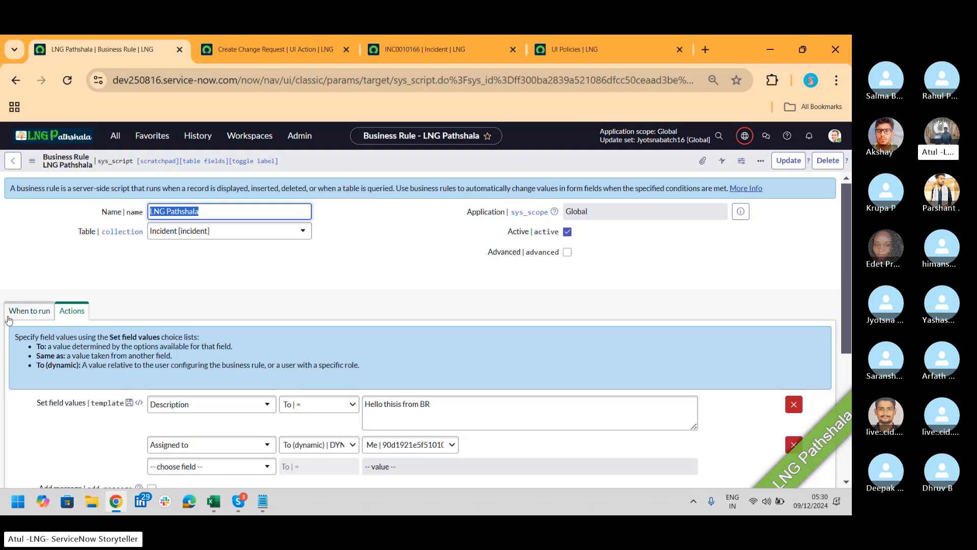
click(29, 310)
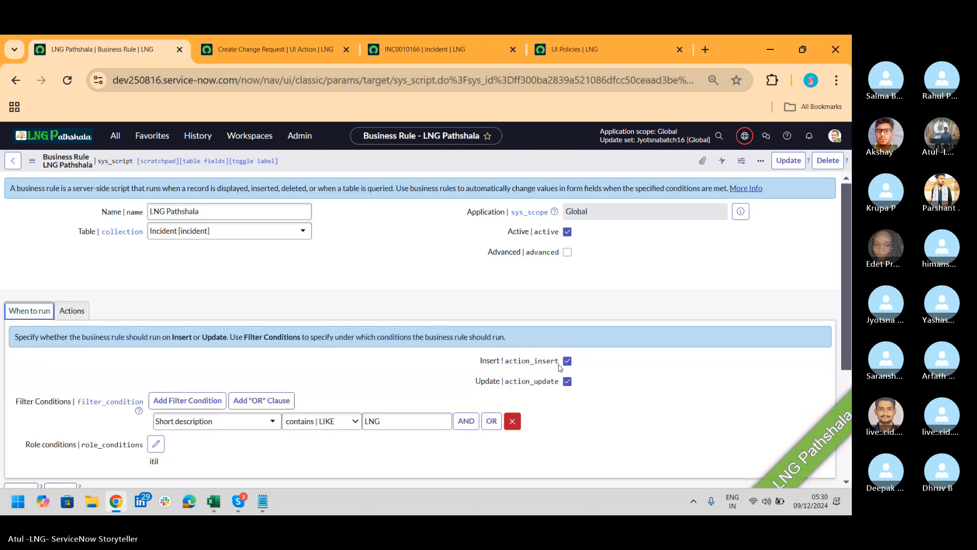
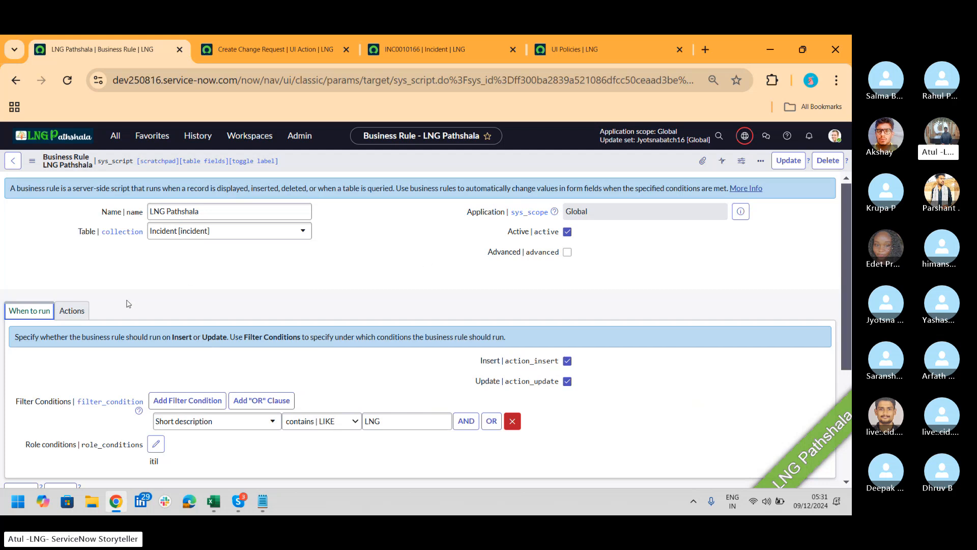
Tick Advanced on the LNG Pathshala rule, adding an Advanced section beside its Description and Assigned to actions
click(84, 315)
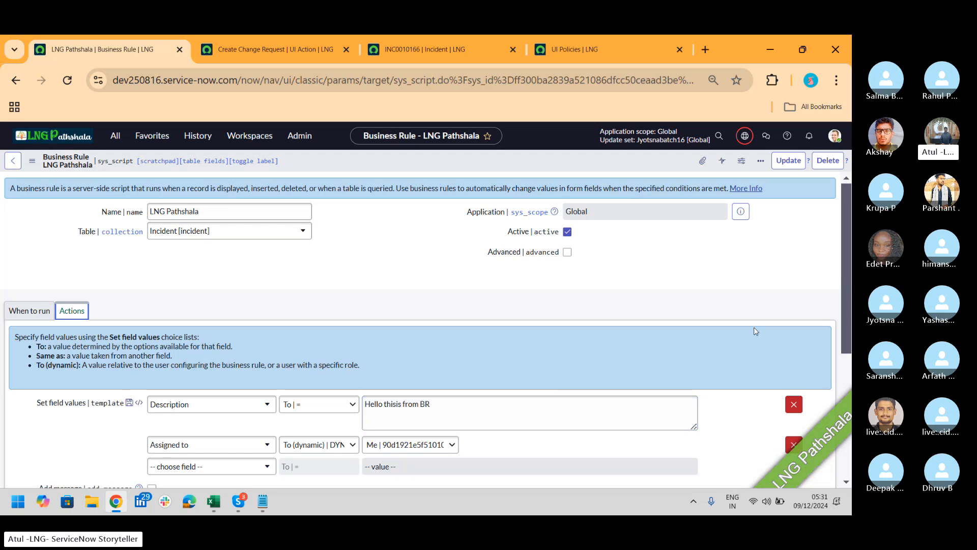
click(570, 256)
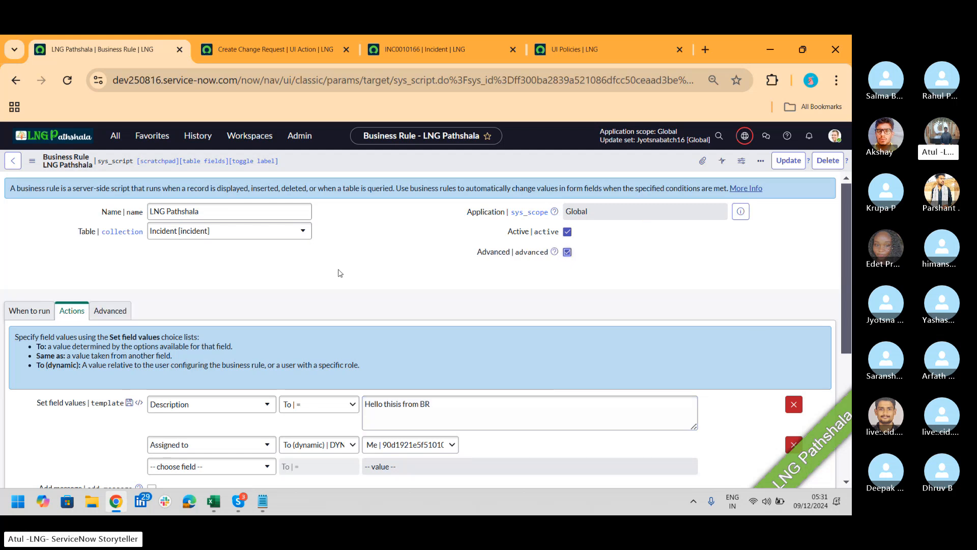
On When to run, keep the timing set to before and select the order value 100
click(24, 318)
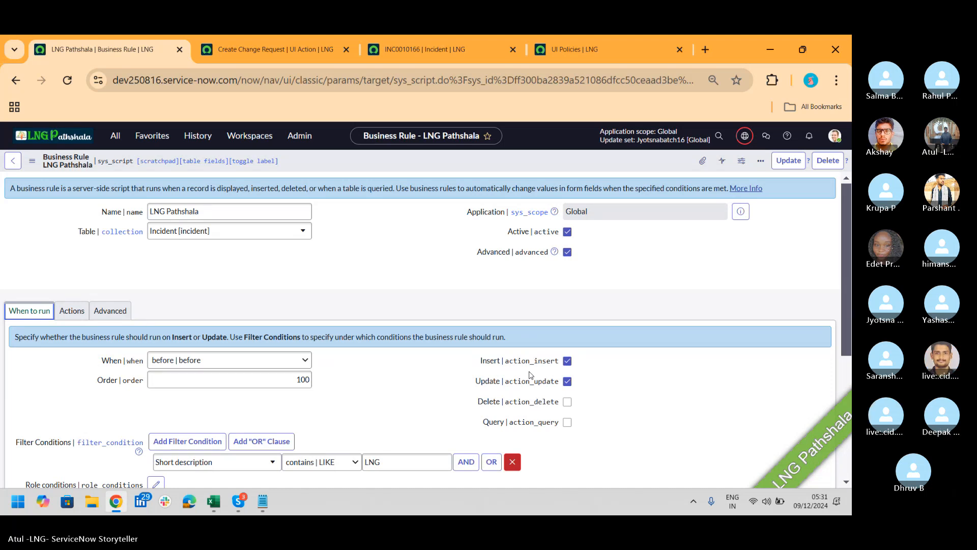
click(273, 362)
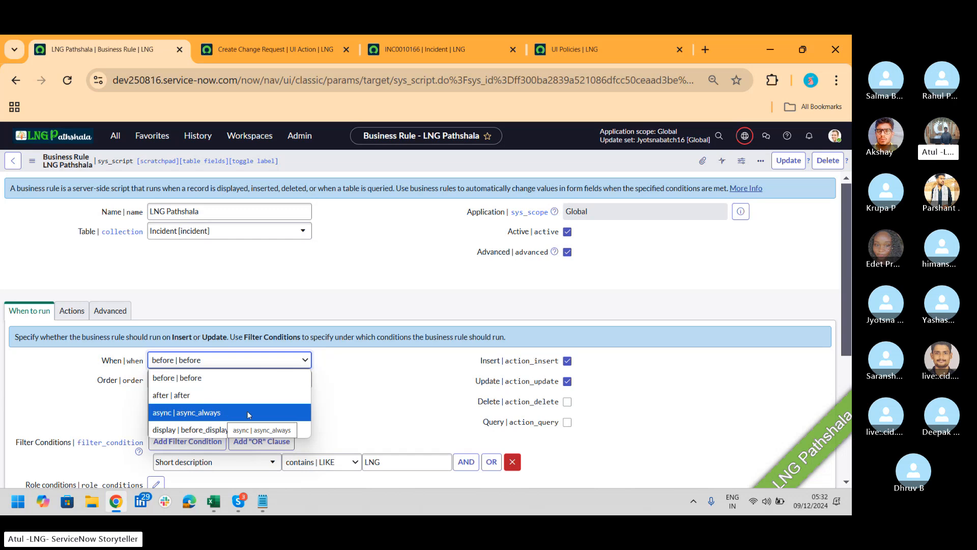
click(632, 396)
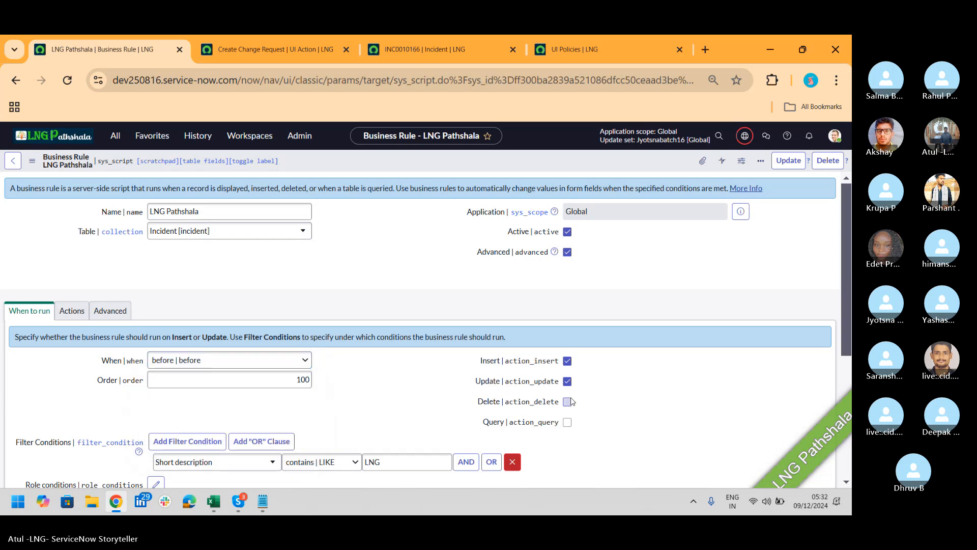
drag(277, 386, 316, 389)
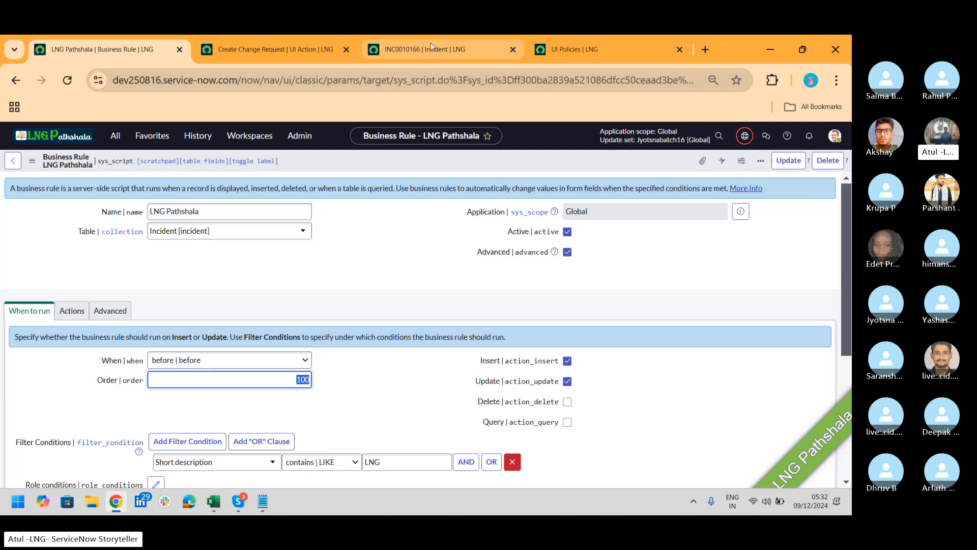
Add Delete and Query as triggers, keep When as before, and view the executeRule template
mouse_move(431, 47)
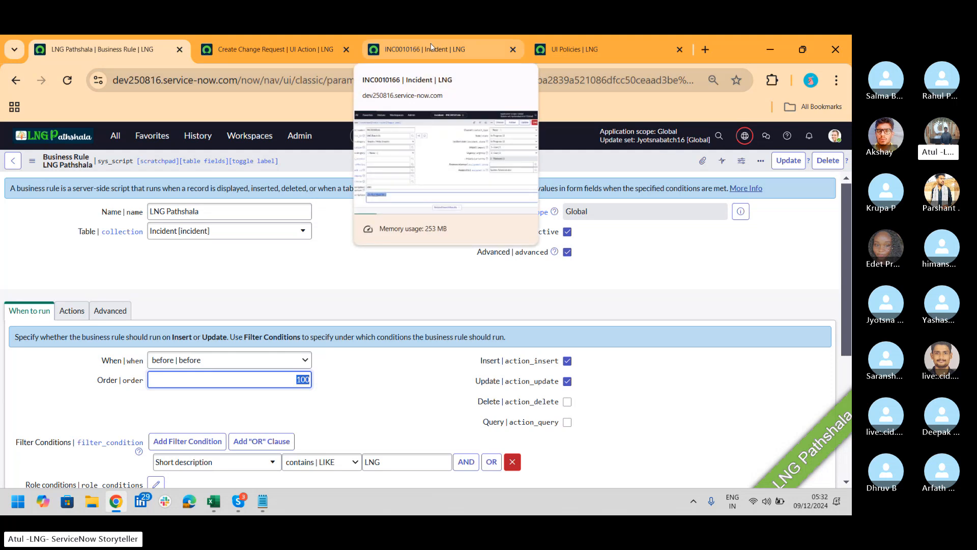
click(569, 404)
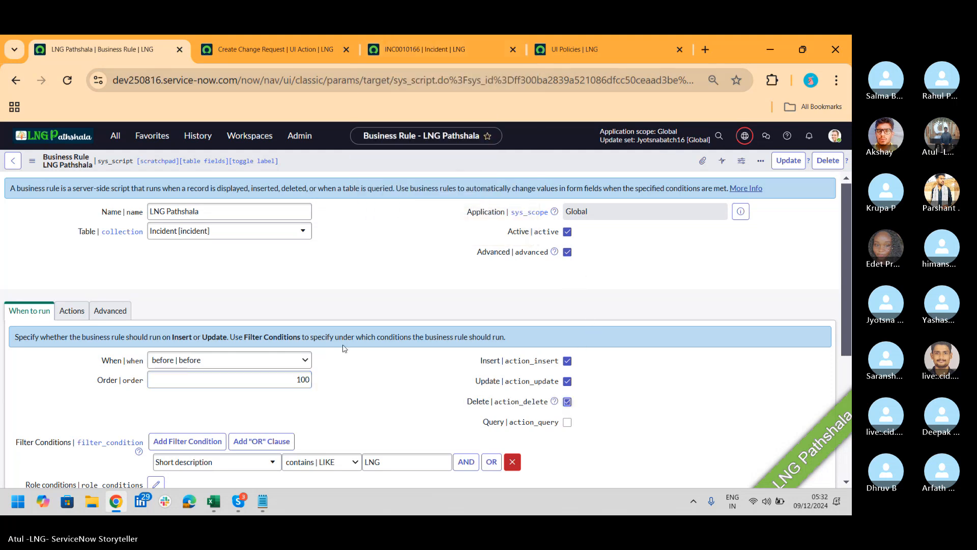
click(288, 367)
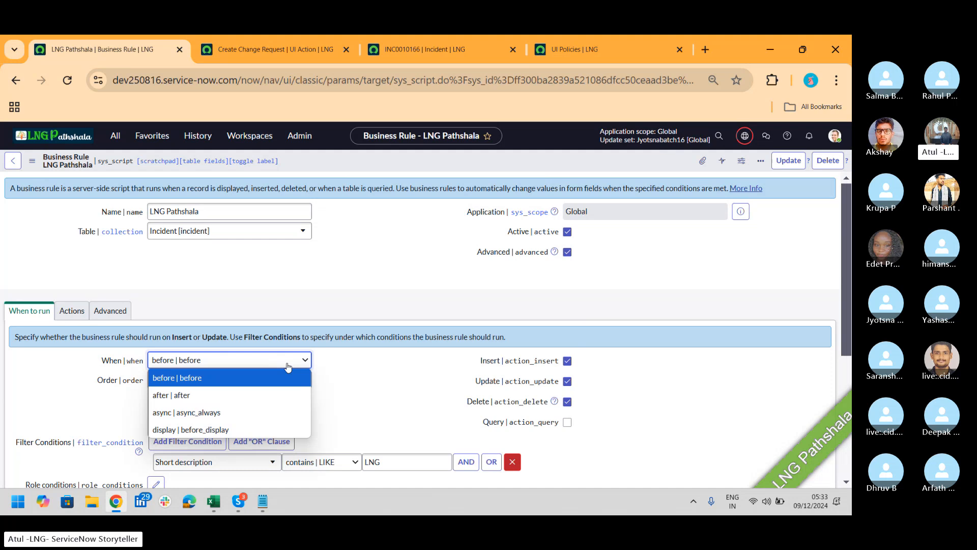
drag(606, 402, 572, 429)
click(569, 425)
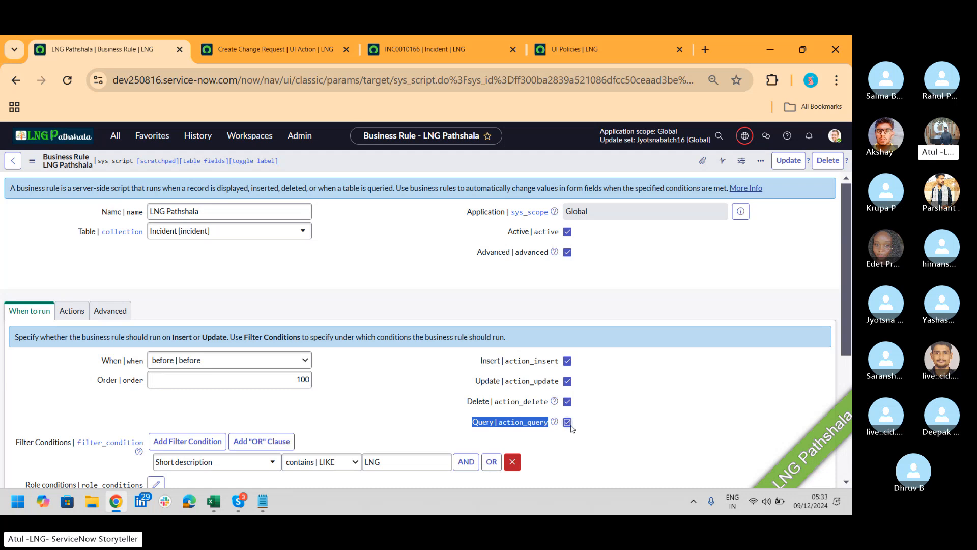
click(295, 363)
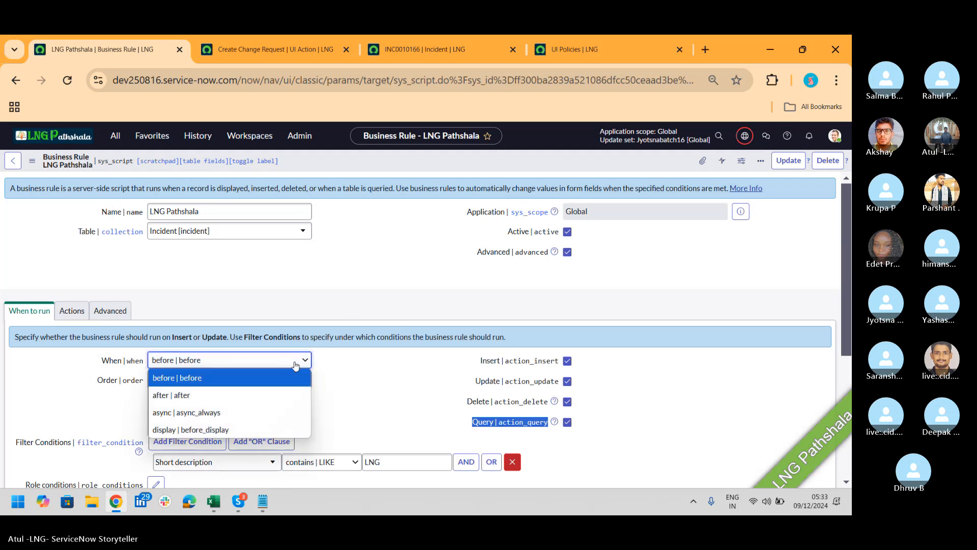
click(369, 370)
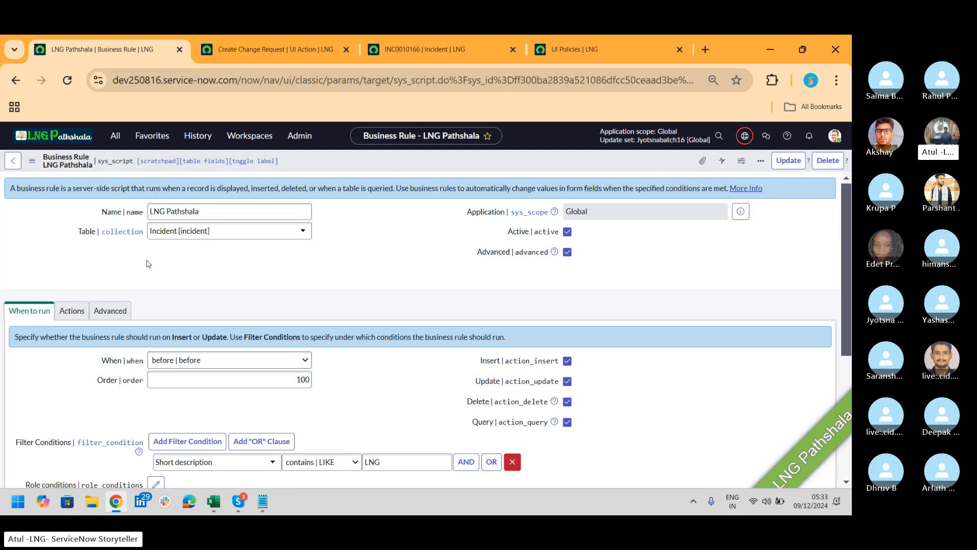
click(114, 318)
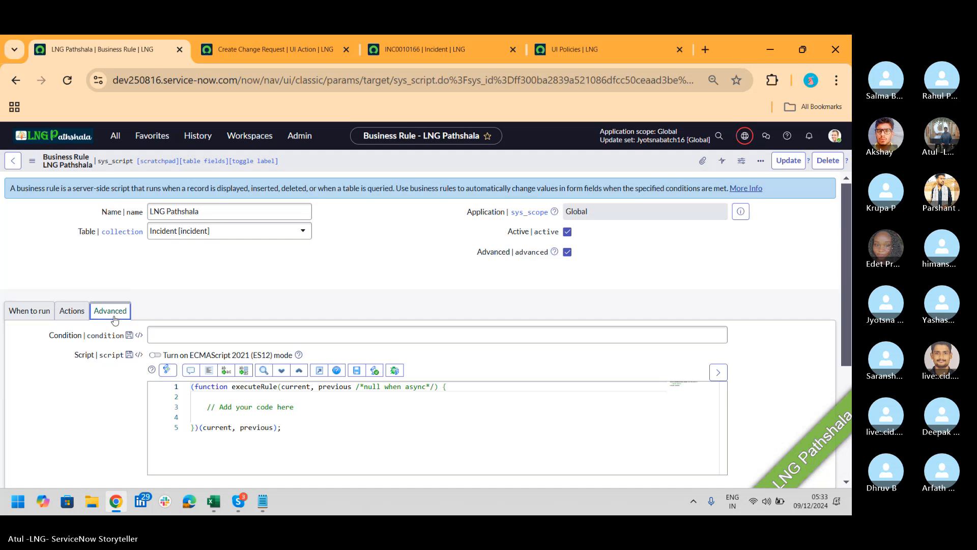
Look over the rule's existing field-value actions and its Advanced script section
click(72, 311)
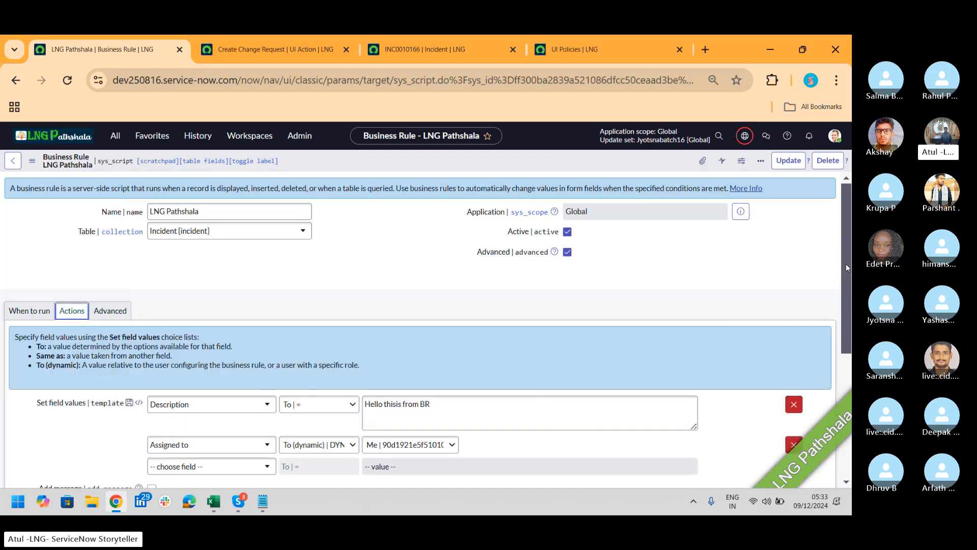
scroll(846, 263, down, 3)
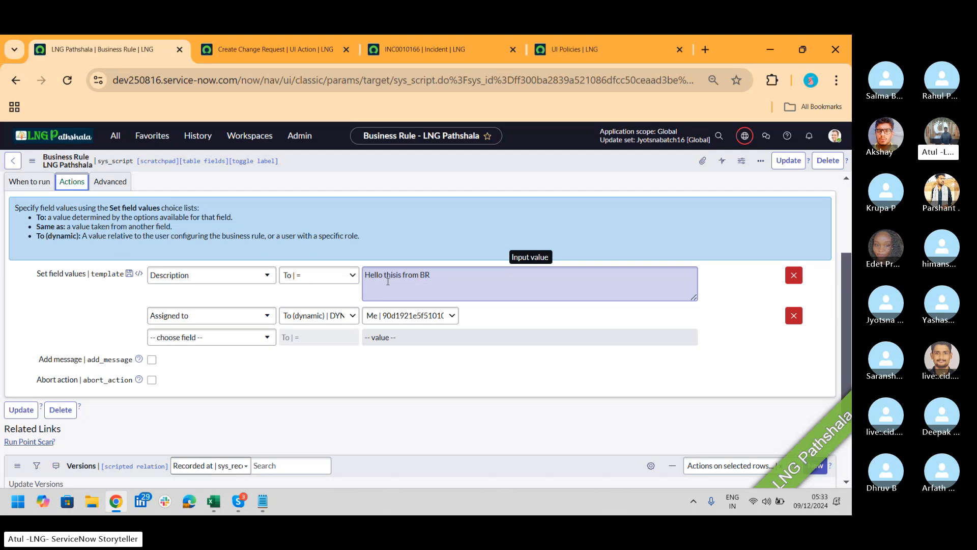
click(118, 183)
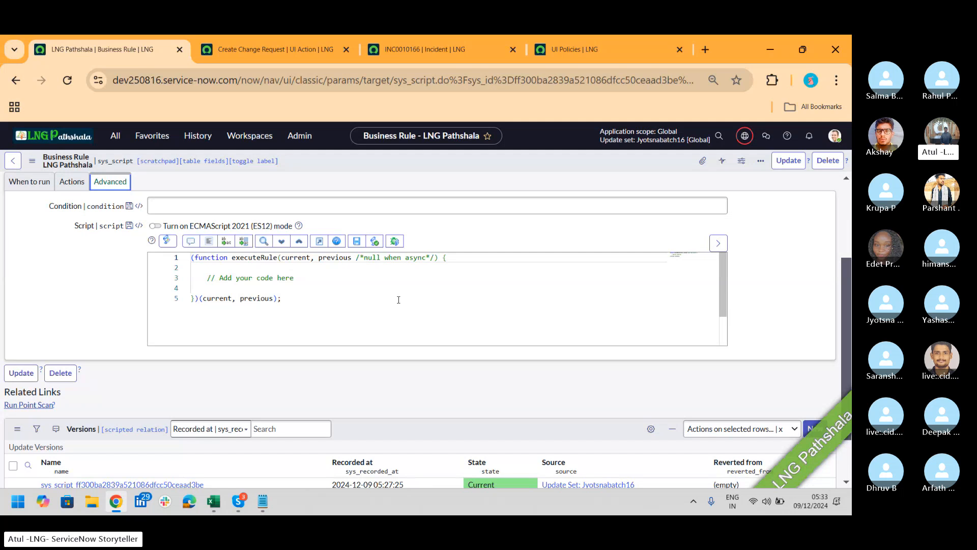
click(72, 182)
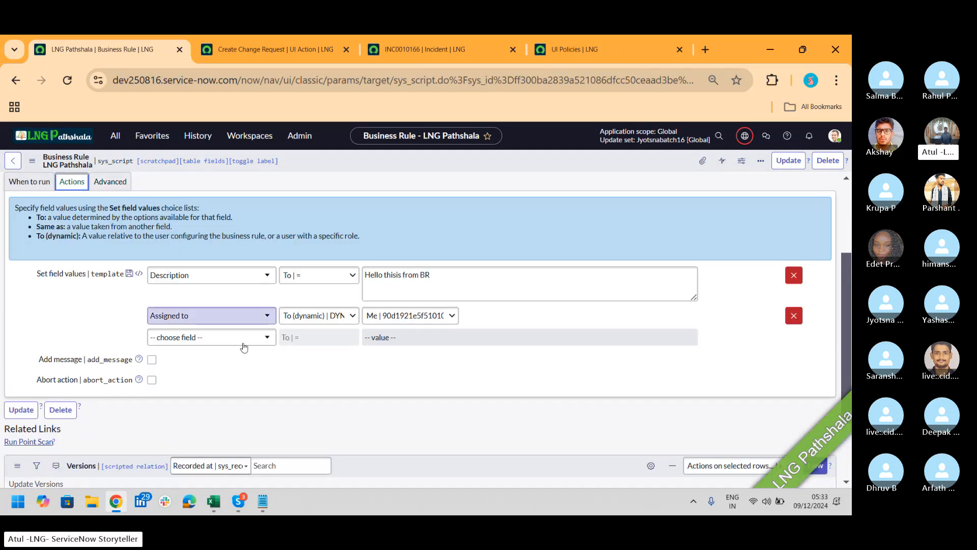
Add a Set field values row making Impact 'Same as' Urgency
click(238, 346)
text(im)
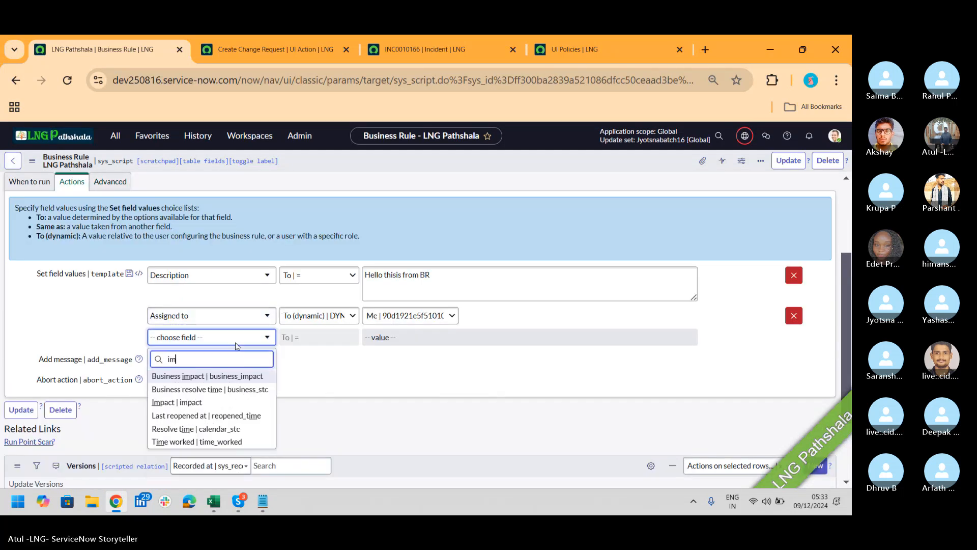
text(p)
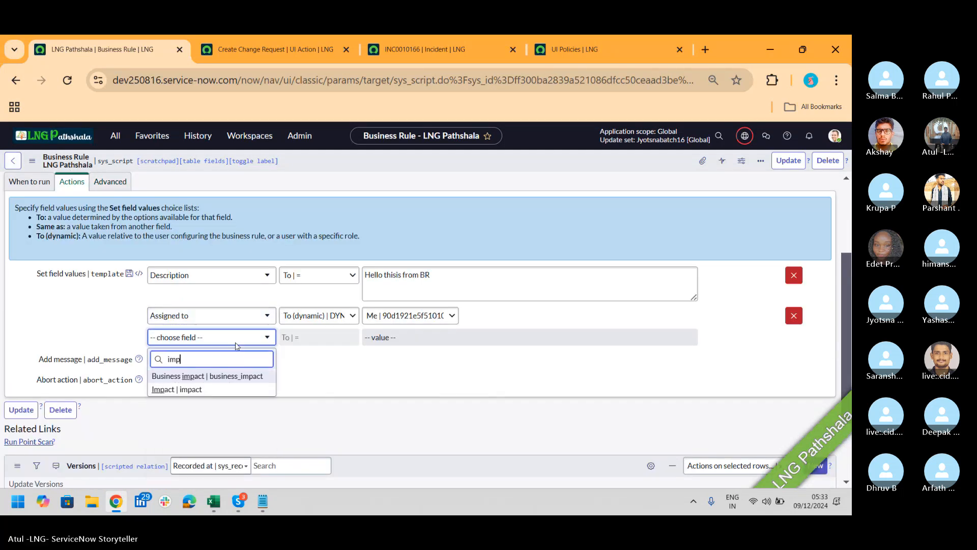
click(212, 389)
click(300, 338)
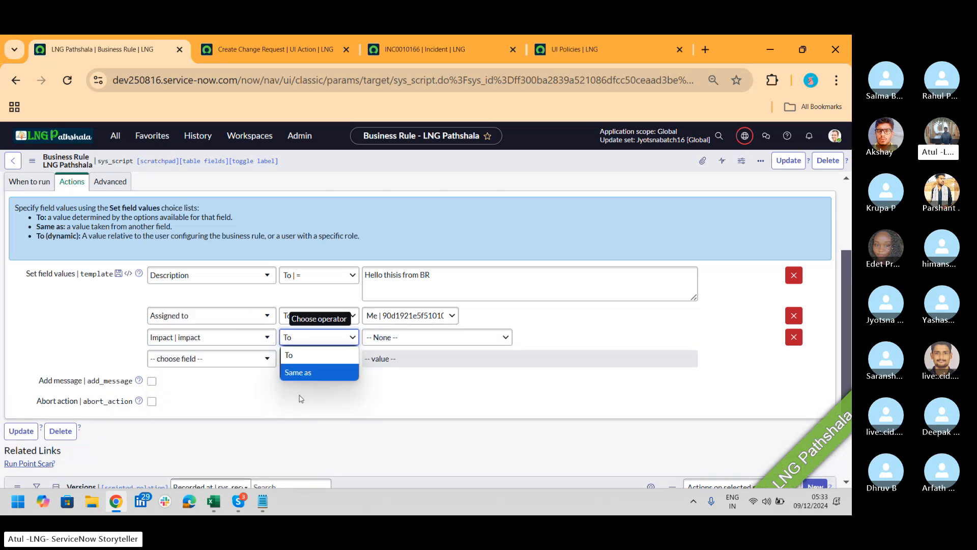
click(312, 372)
click(456, 335)
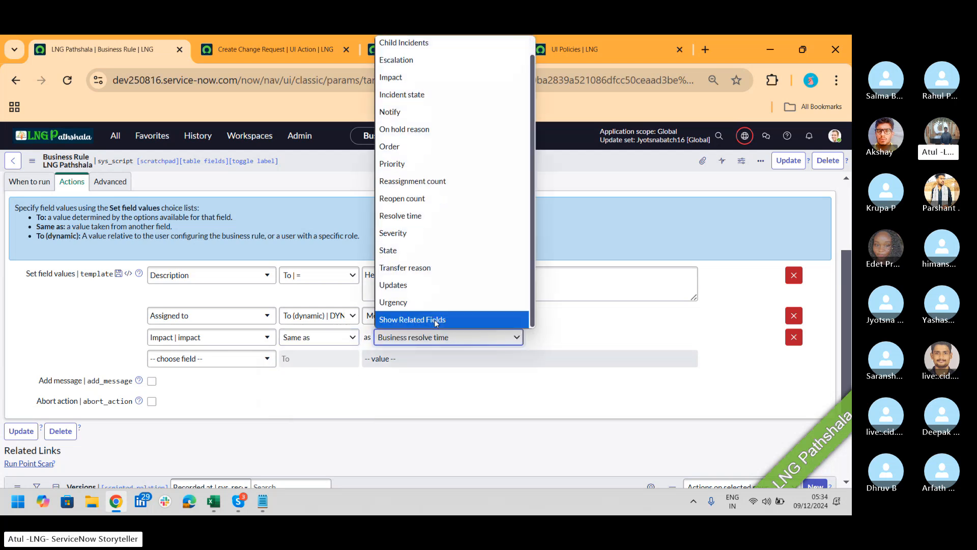
click(436, 321)
click(441, 338)
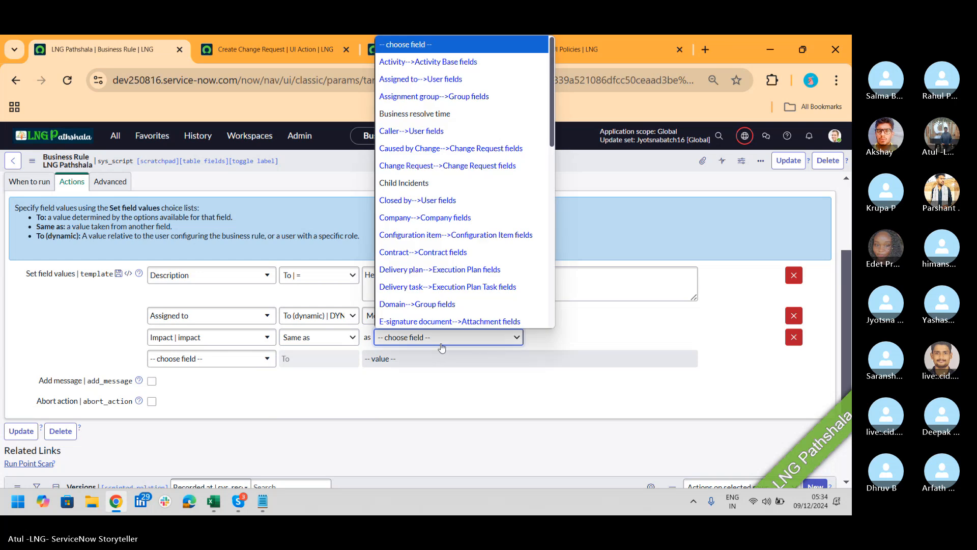
text(ur)
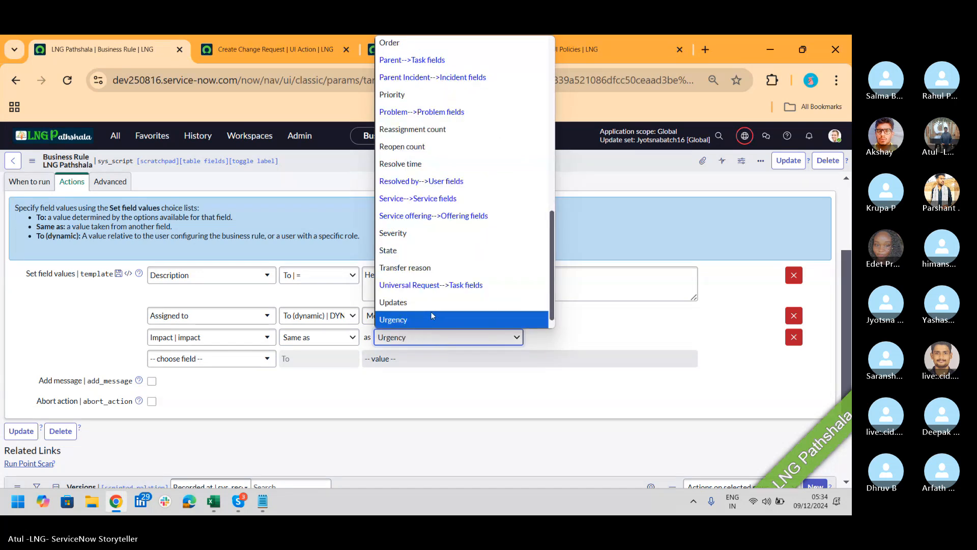
key(Return)
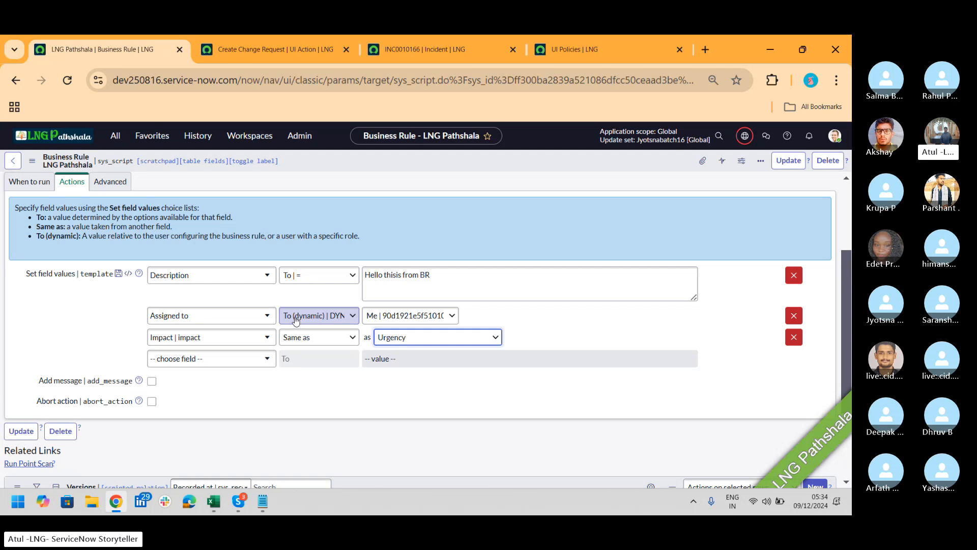
Type gs.get on line 4 of the Advanced script, then switch to the Skype call
click(110, 182)
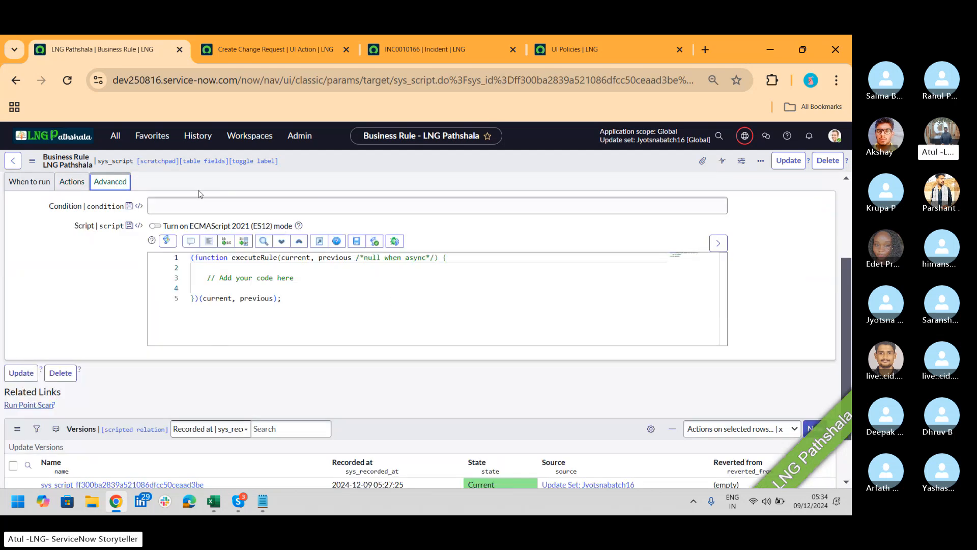
click(197, 208)
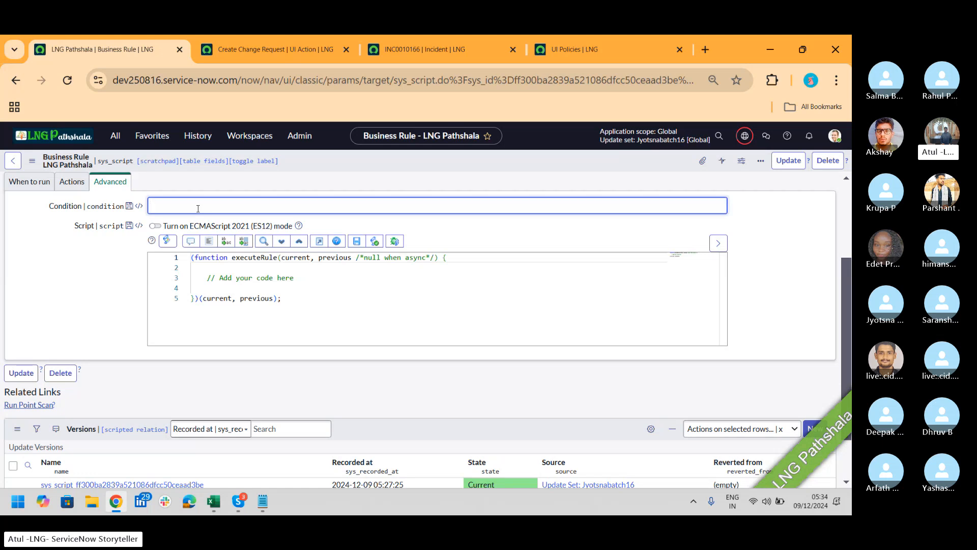
click(340, 285)
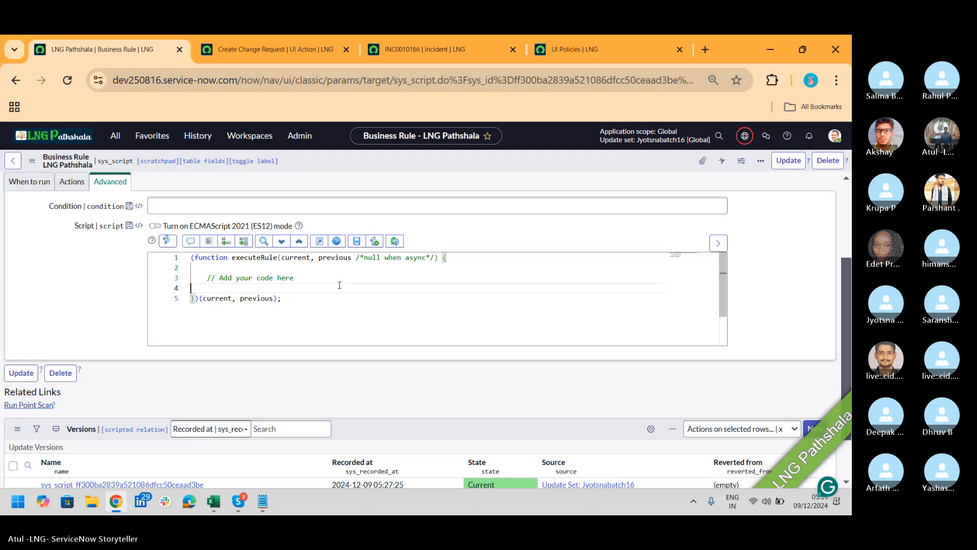
text(g_for)
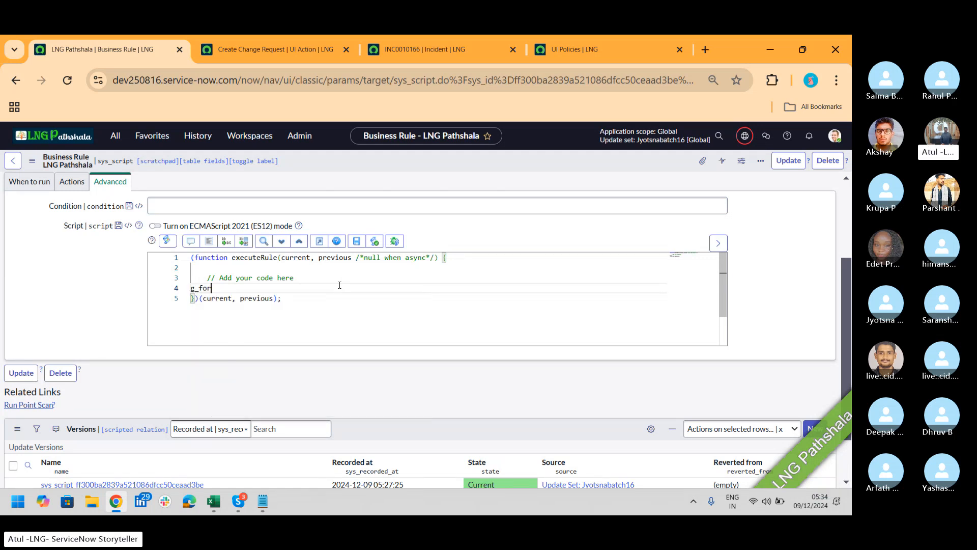
key(BackSpace)
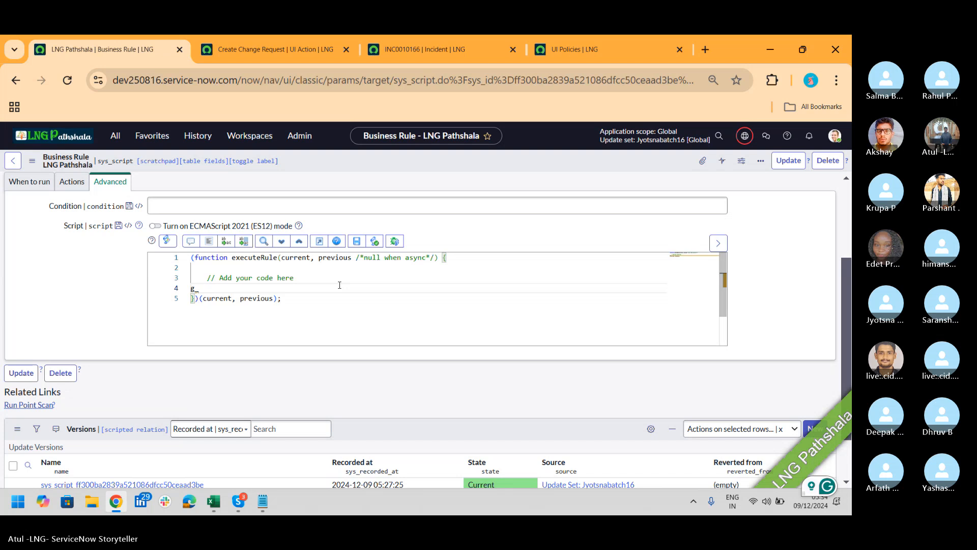
key(BackSpace)
text(s)
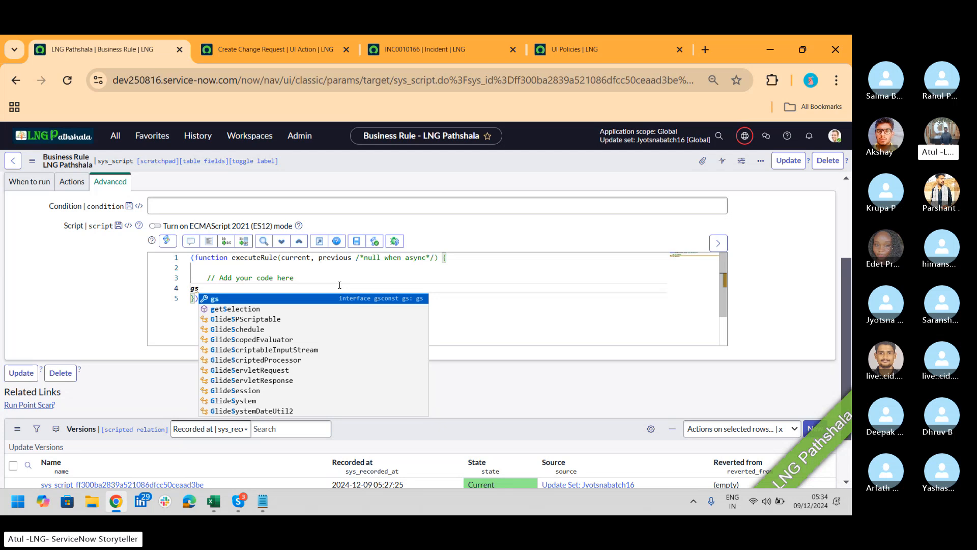
text(.)
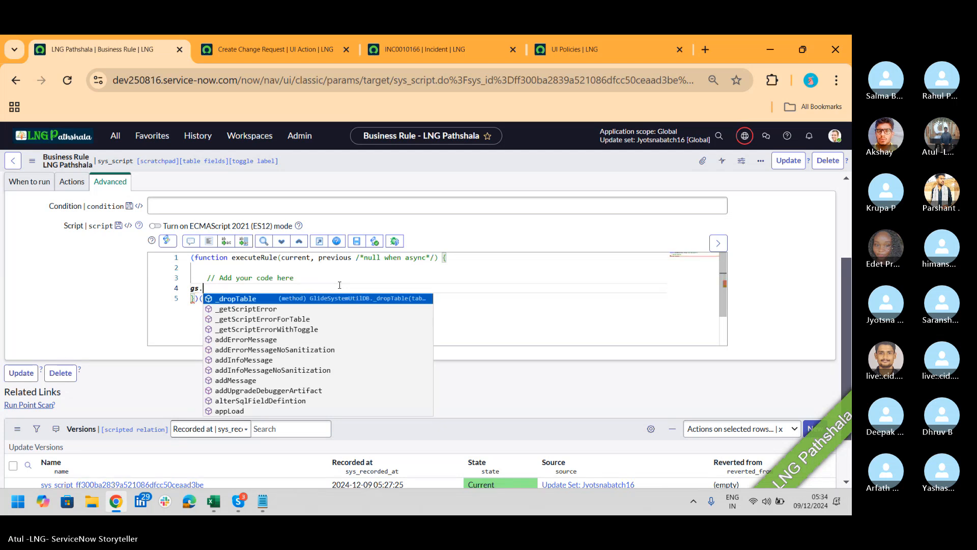
text(get)
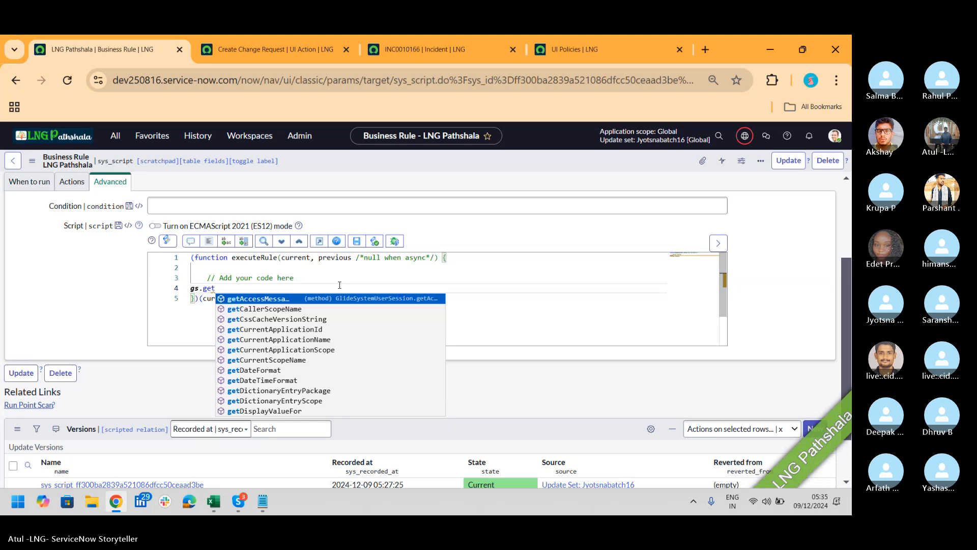
key(alt+Tab)
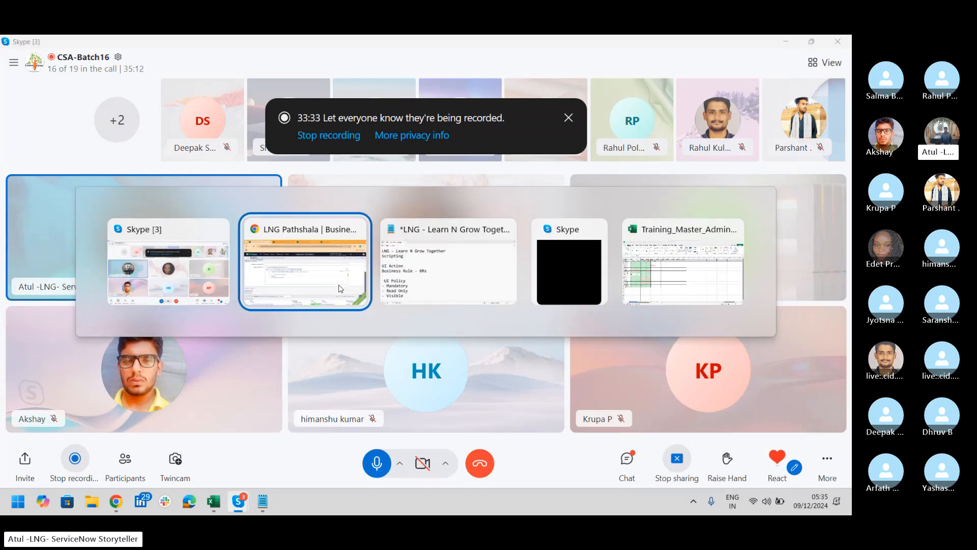
Return to the Business Rules list from the navigator, leaving the unsaved script
click(340, 289)
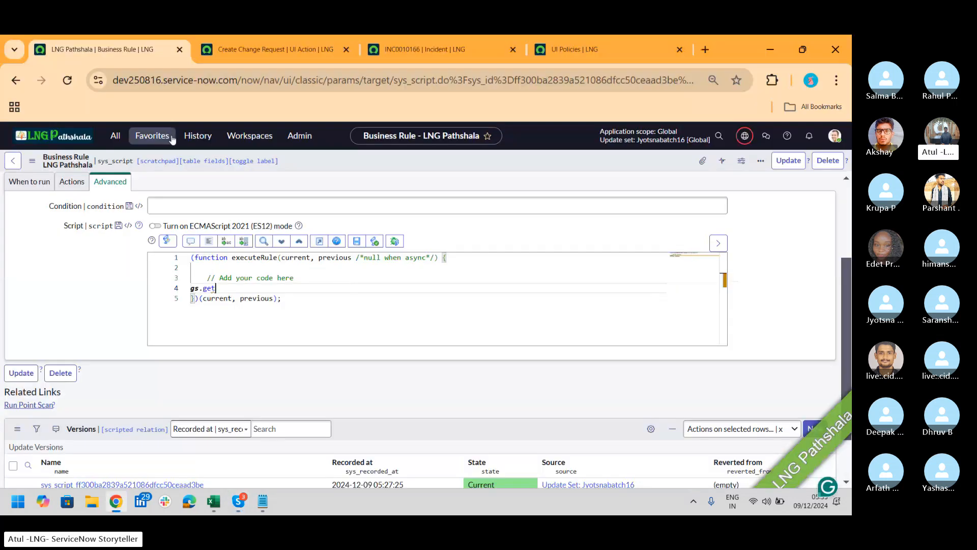
click(116, 136)
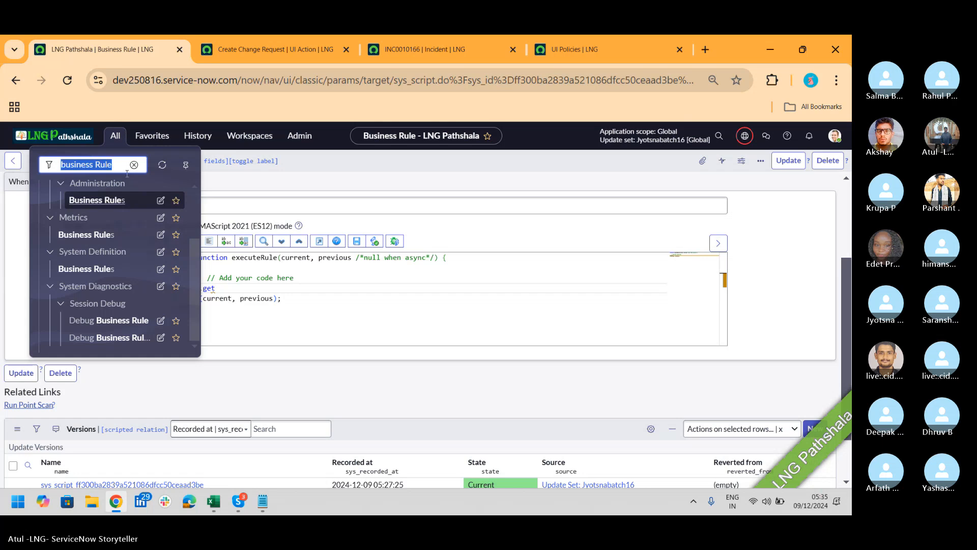
click(102, 270)
click(513, 347)
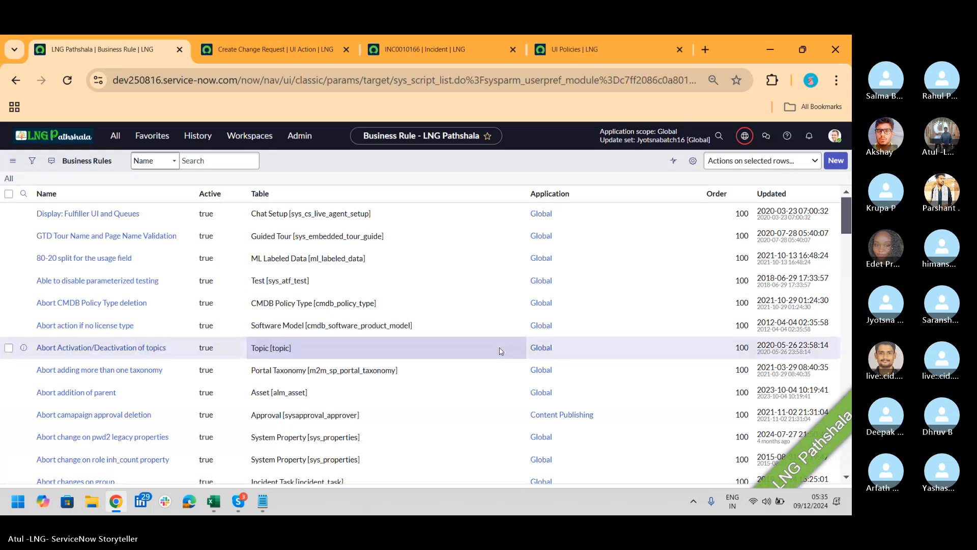
Filter business rules by table 'incide' and open the Clear On Hold Reason rule
click(299, 213)
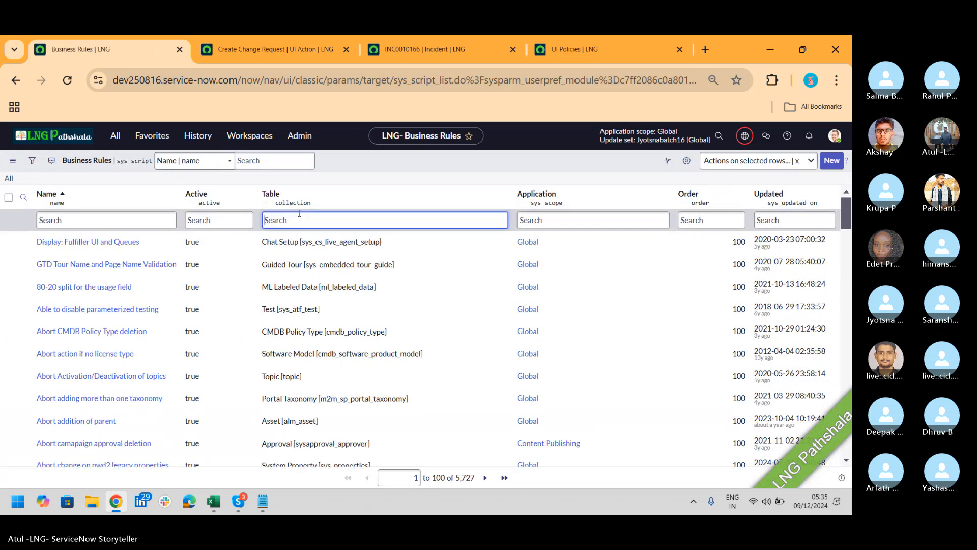
text(incide)
key(Return)
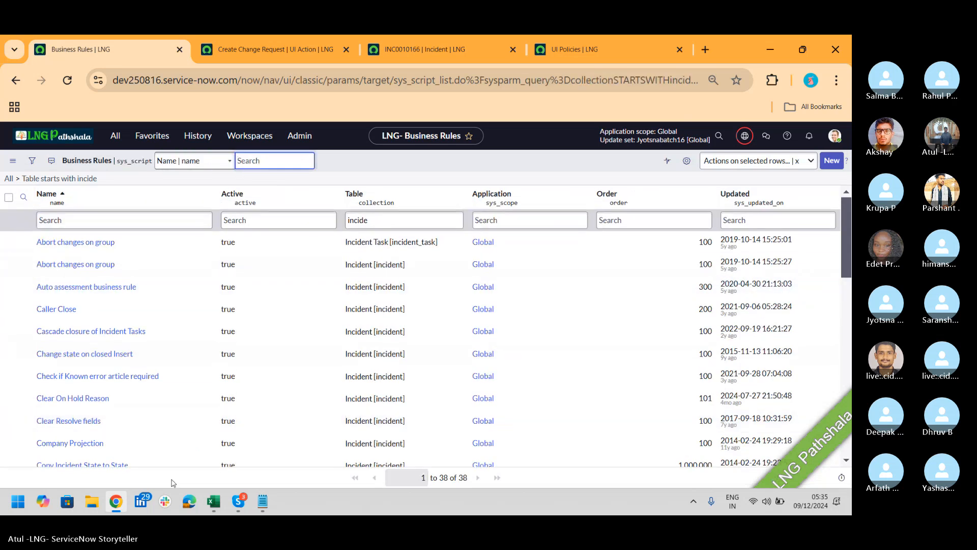
click(92, 398)
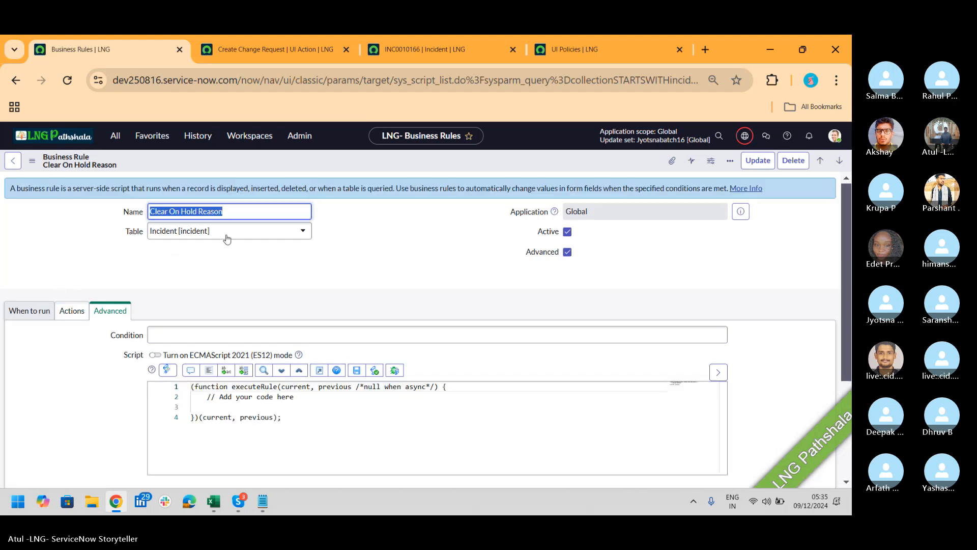
Review Clear On Hold Reason's run conditions and its action setting On hold reason to -- None --
click(17, 316)
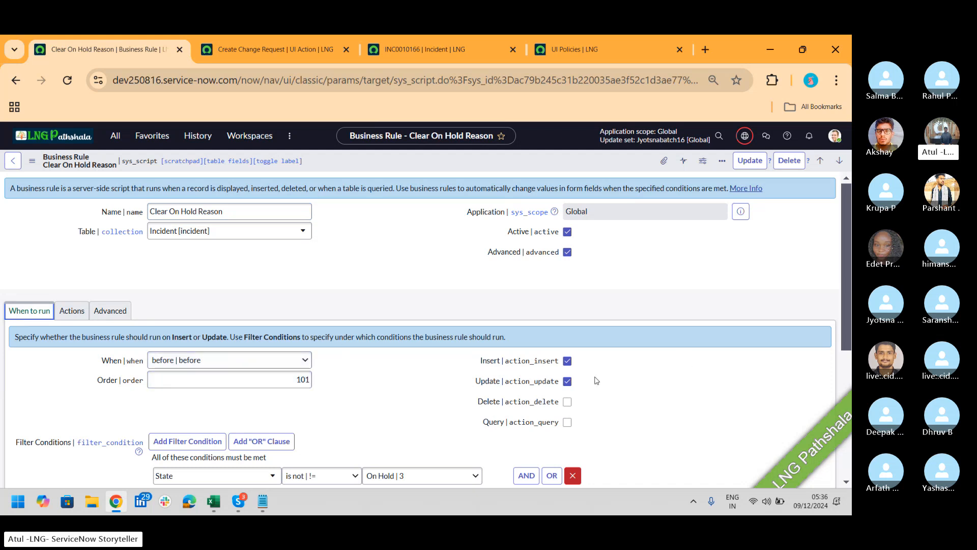
drag(840, 198, 842, 278)
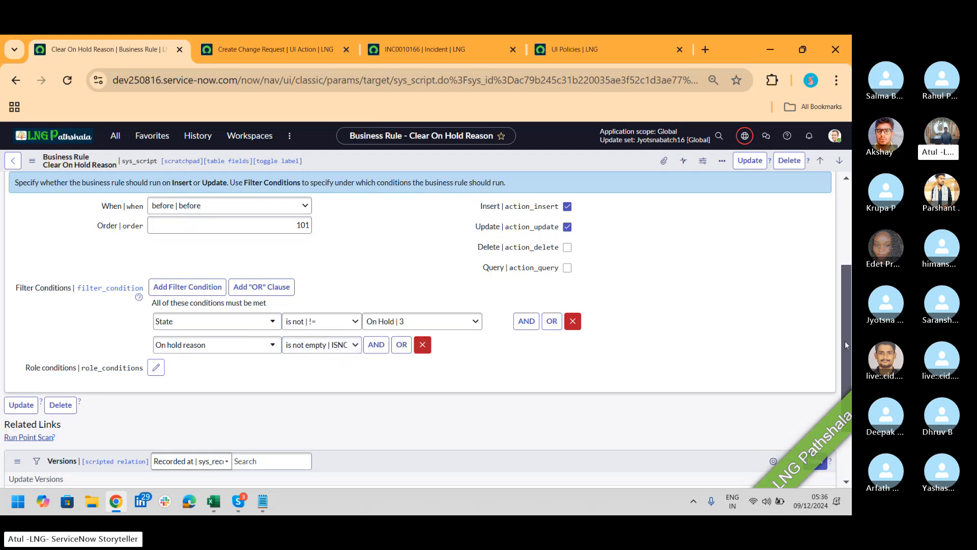
drag(845, 340, 844, 313)
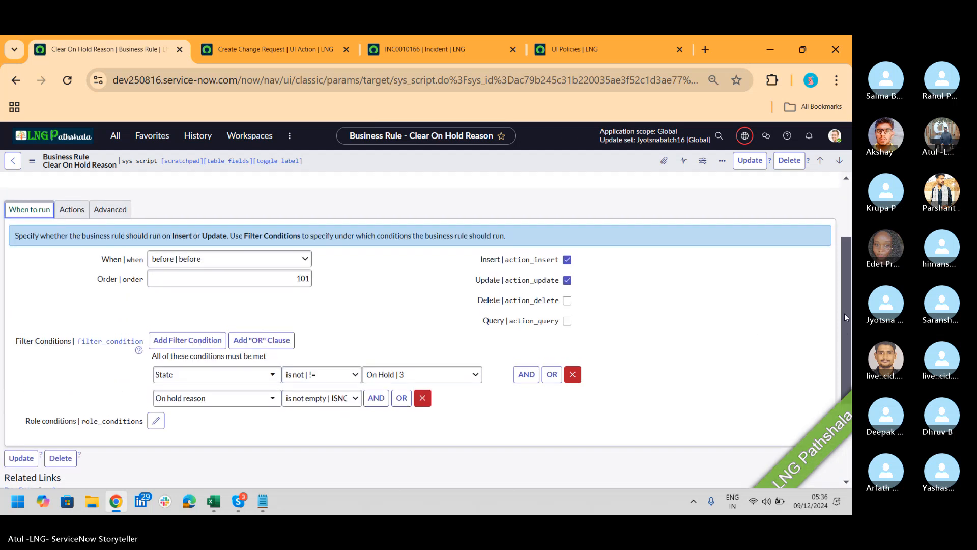
click(72, 210)
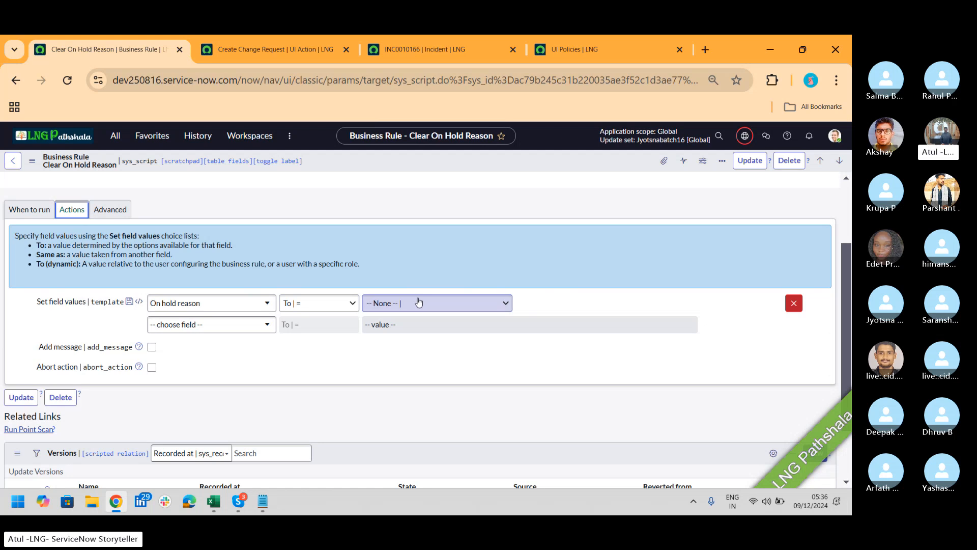
key(alt+Tab)
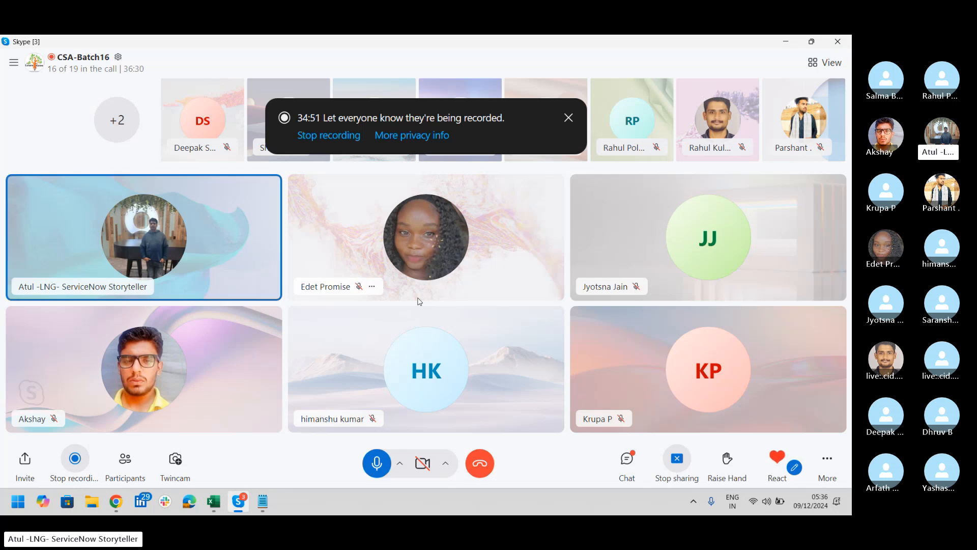
key(alt+Tab)
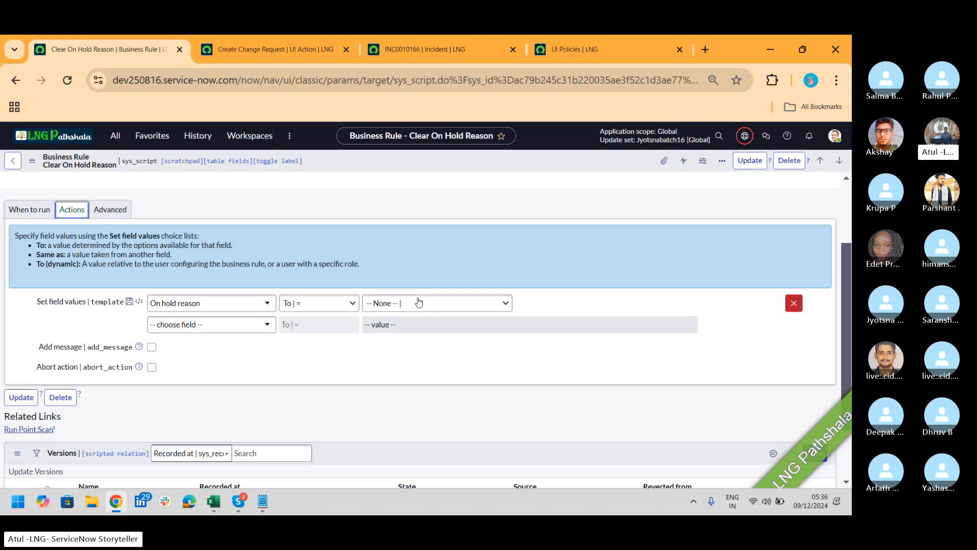
Reopen Business Rules filtered by table 'incide' and scroll through the 38 Incident rules
click(115, 136)
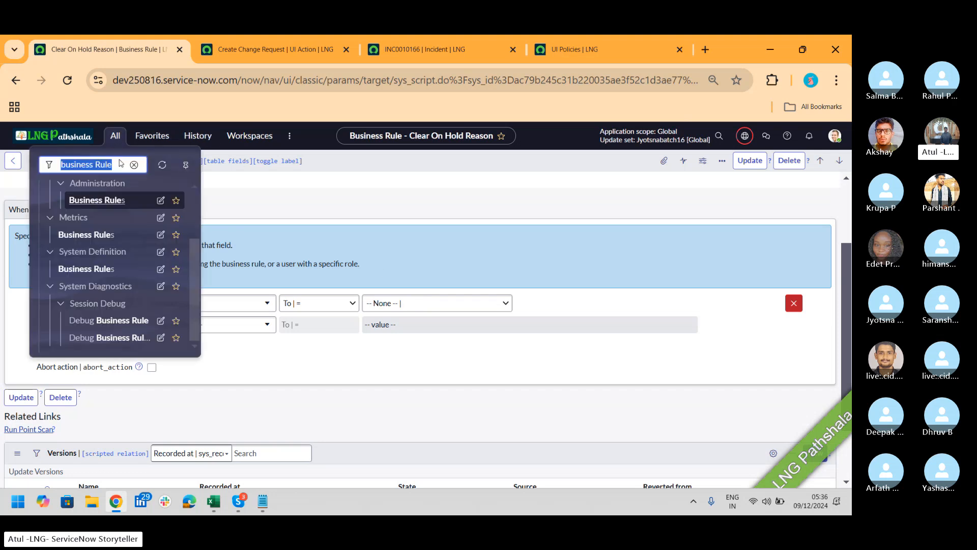
click(104, 269)
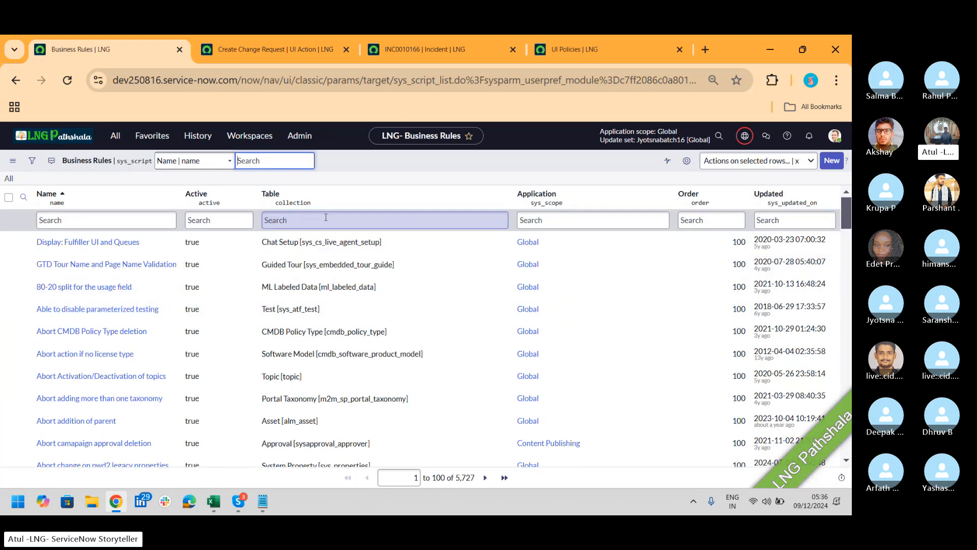
click(326, 218)
text(incide)
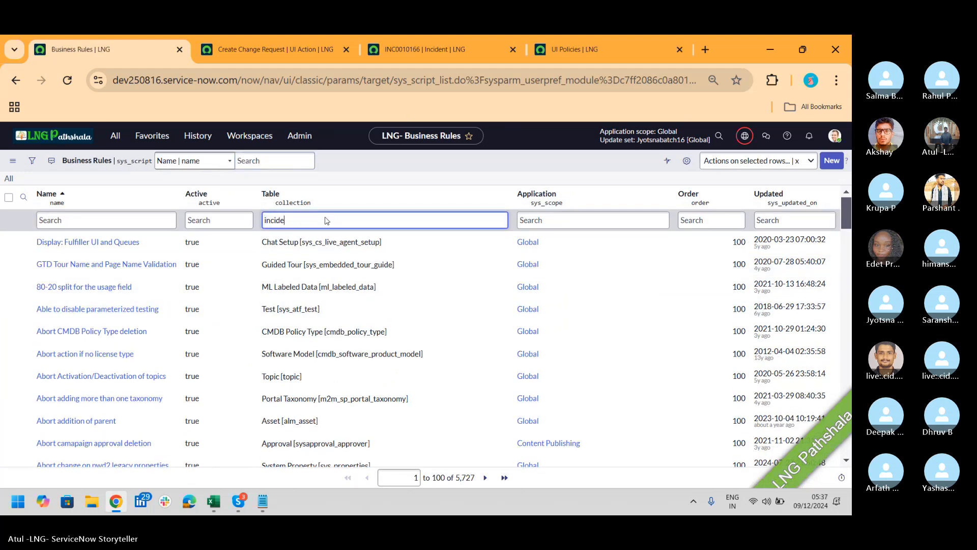
key(Return)
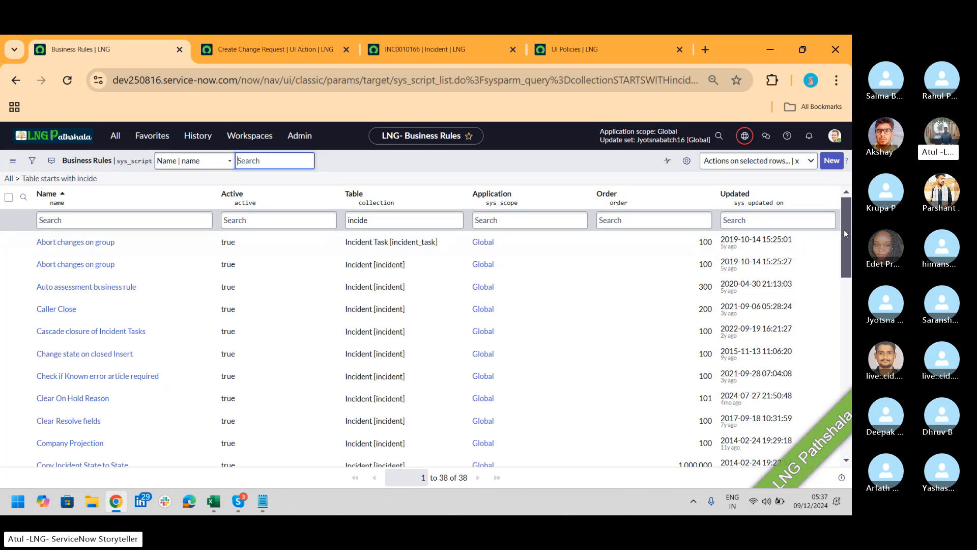
drag(845, 231, 850, 375)
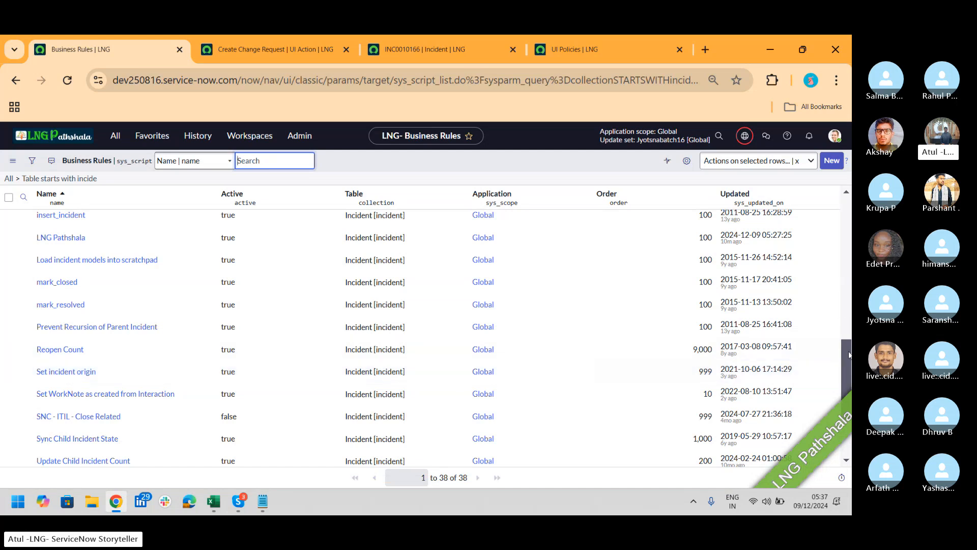
drag(849, 355, 850, 230)
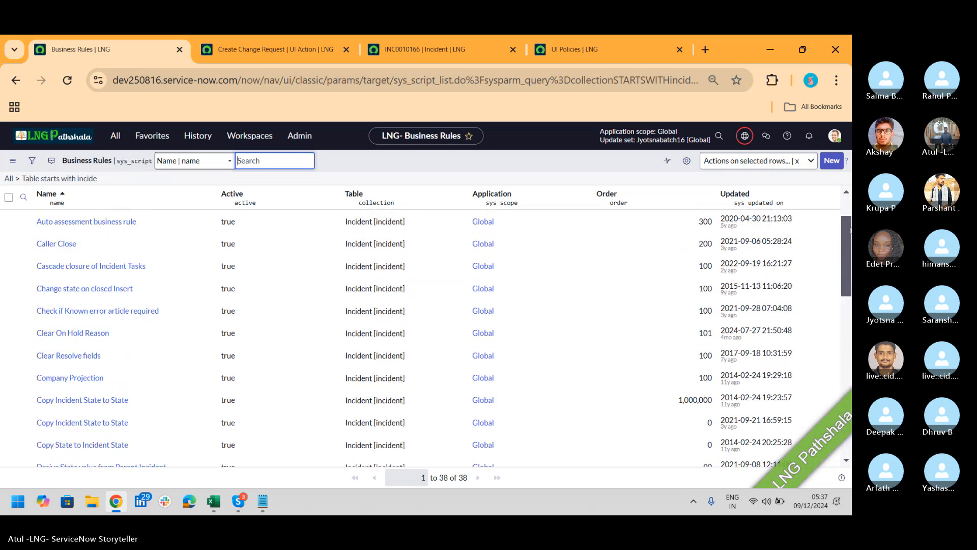
Open Caller Close and review its When to run settings, condition and script
click(76, 246)
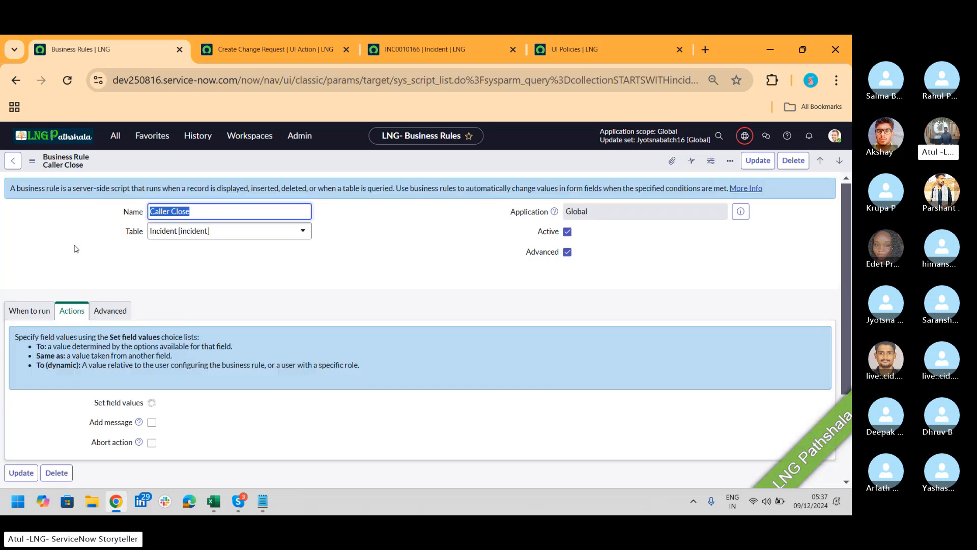
double_click(314, 291)
click(21, 312)
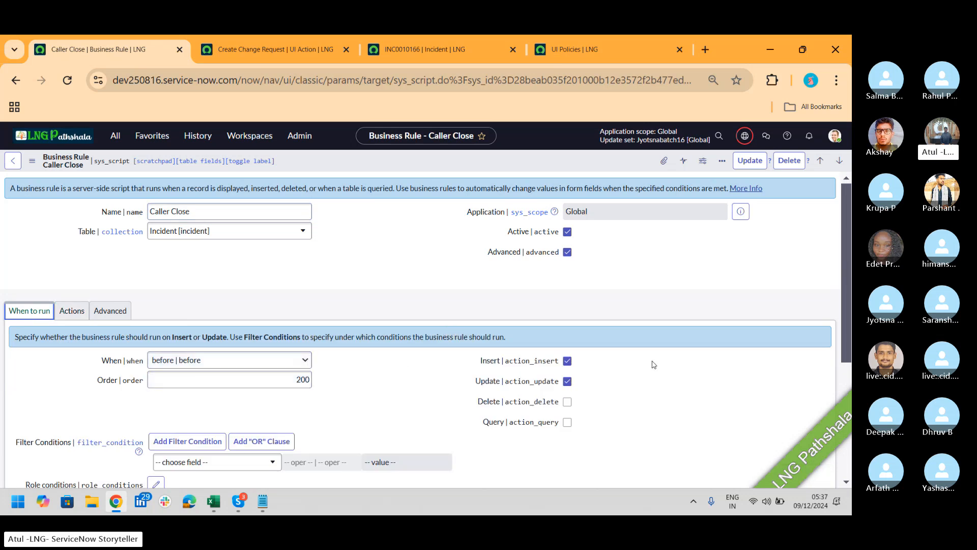
scroll(845, 219, down, 2)
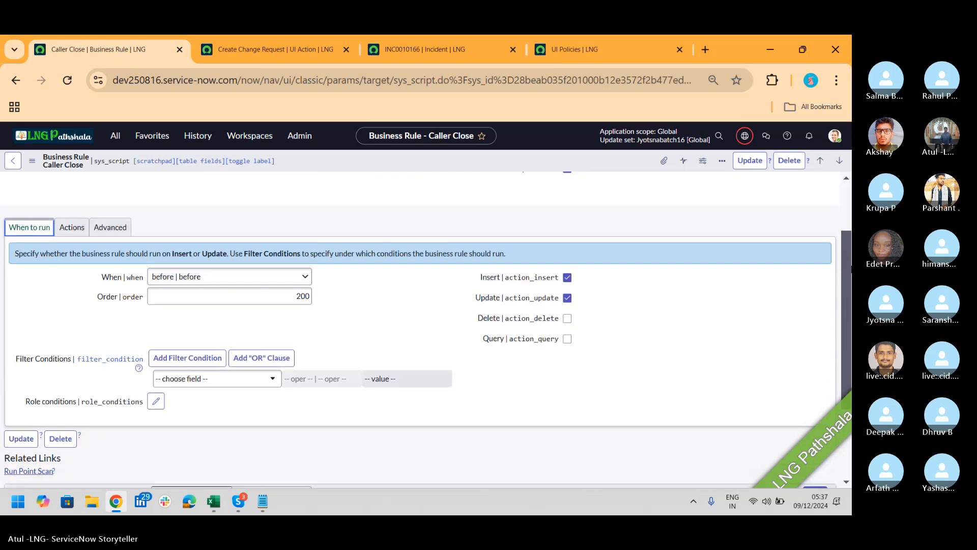
click(107, 228)
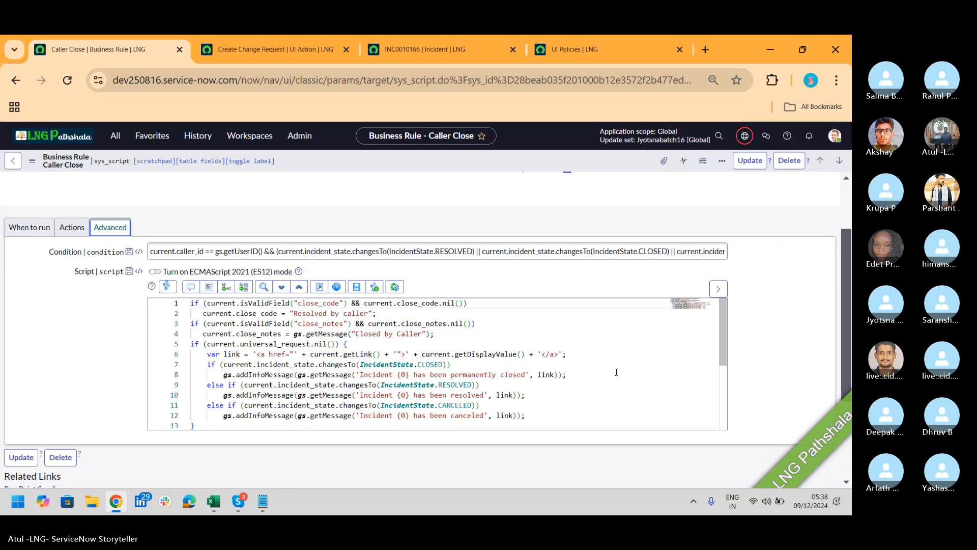
key(alt+Tab)
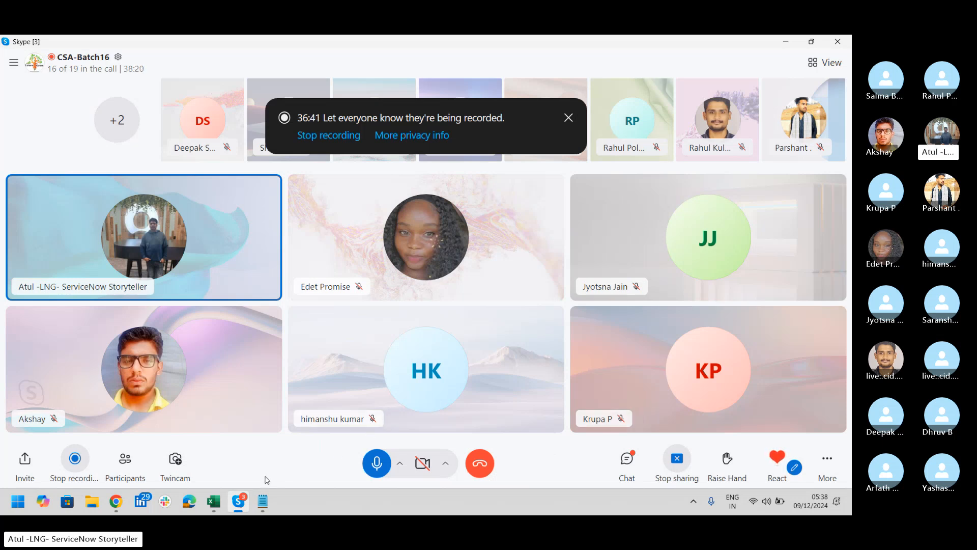
Glance at the Admin_Agenda sheet of the Excel training workbook, then return to Skype
click(221, 502)
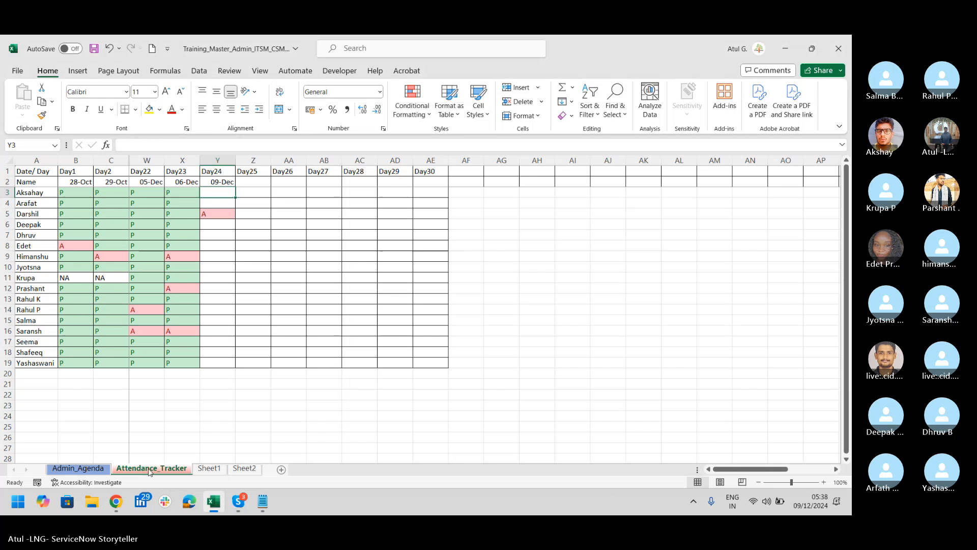
click(96, 469)
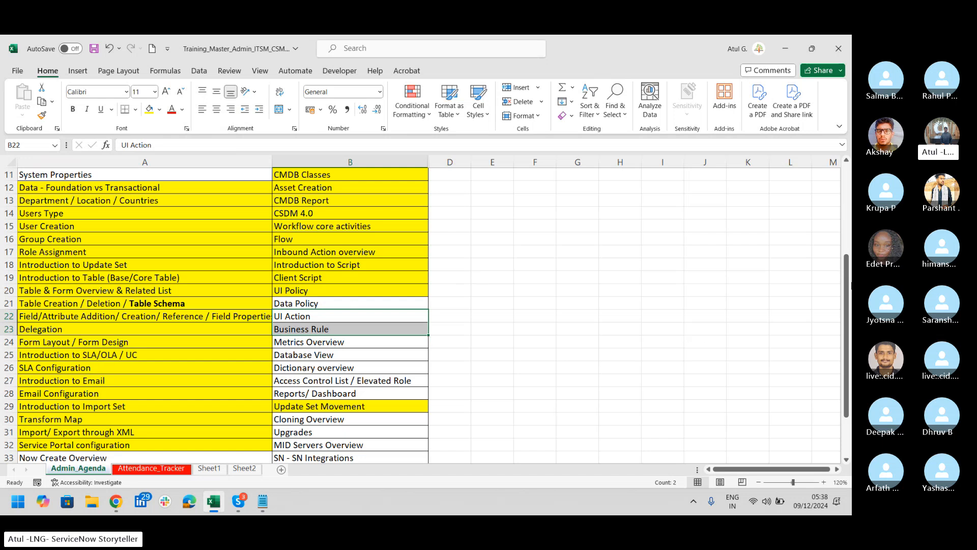
drag(846, 283, 848, 323)
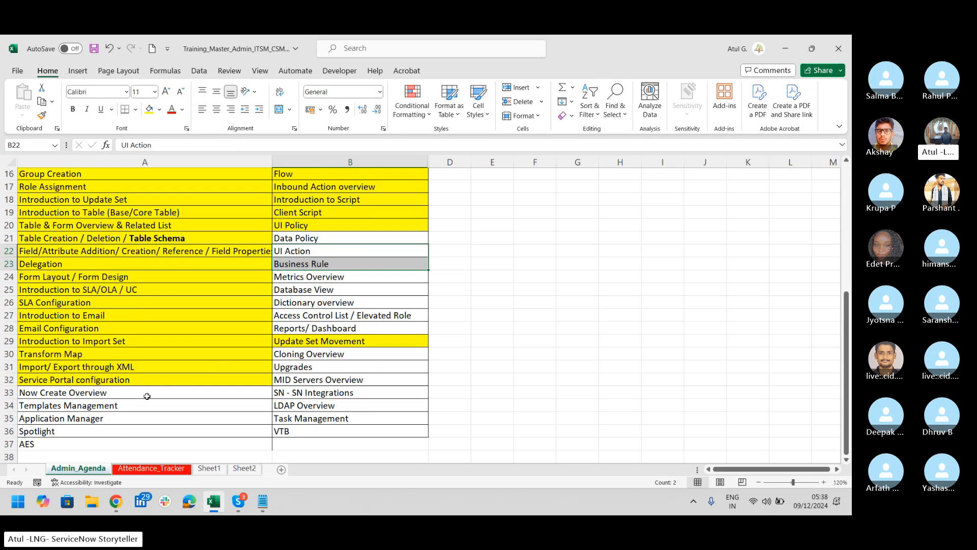
key(alt+Tab)
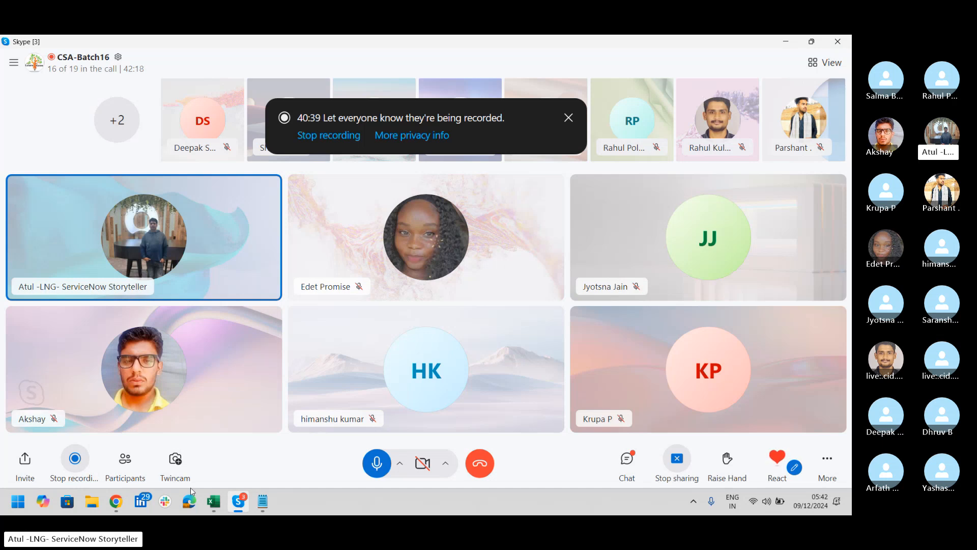
Add a 'Now Create' line below Scripting in the Notepad LNG notes, then go back to Skype
click(263, 504)
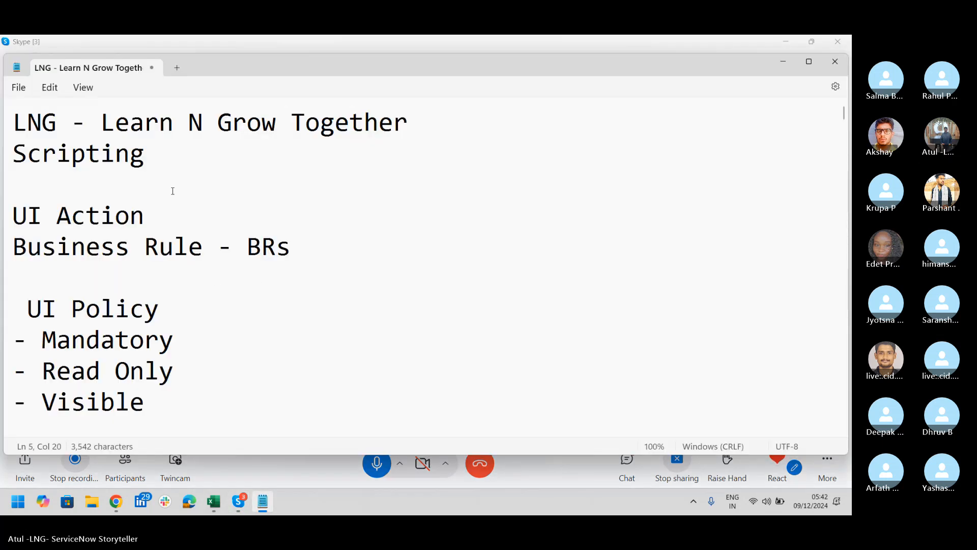
click(175, 164)
key(Return)
text(Now)
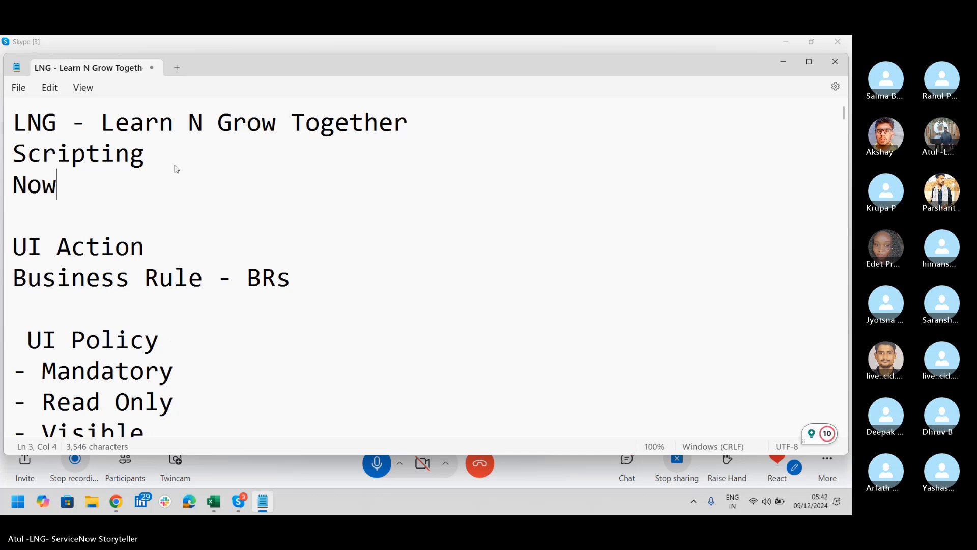
text( Creta)
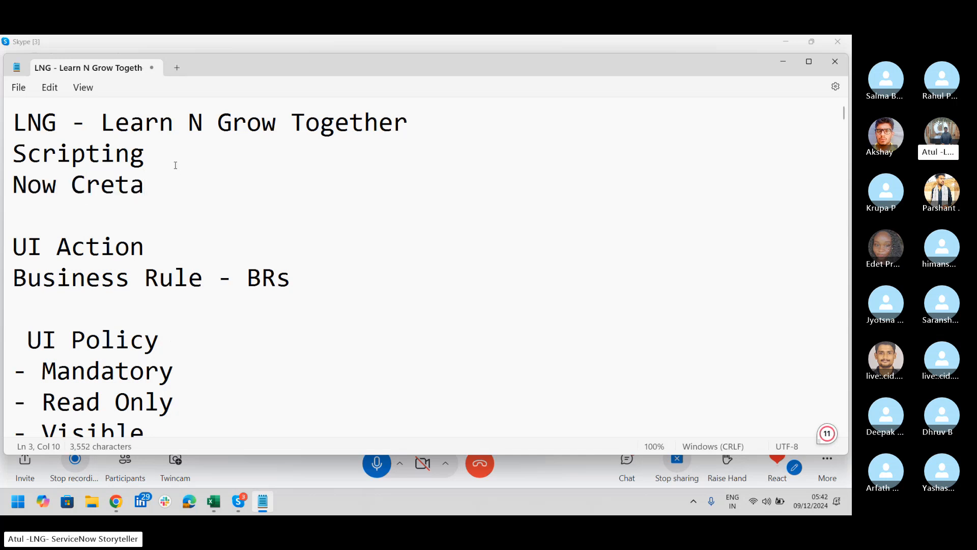
key(BackSpace)
key(BackSpace)
text(ate)
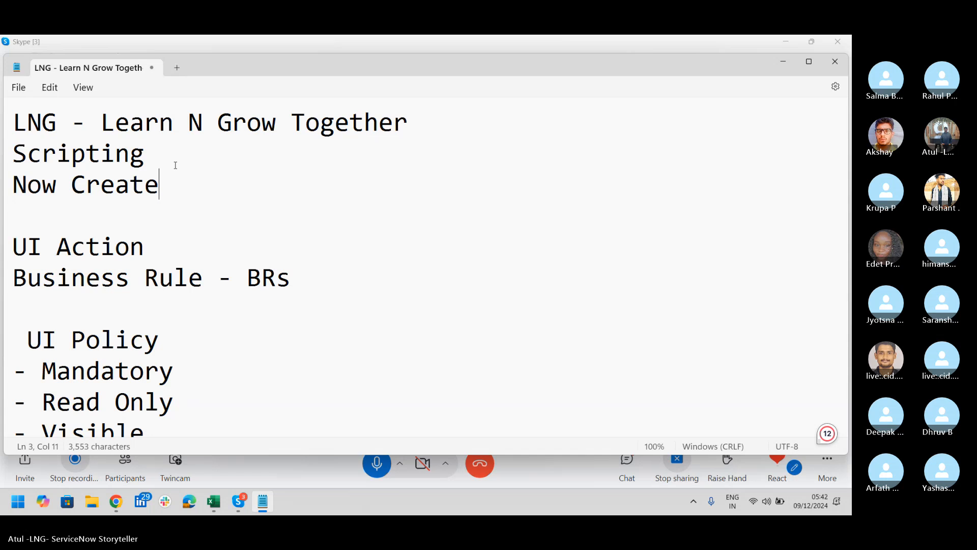
key(alt+Tab)
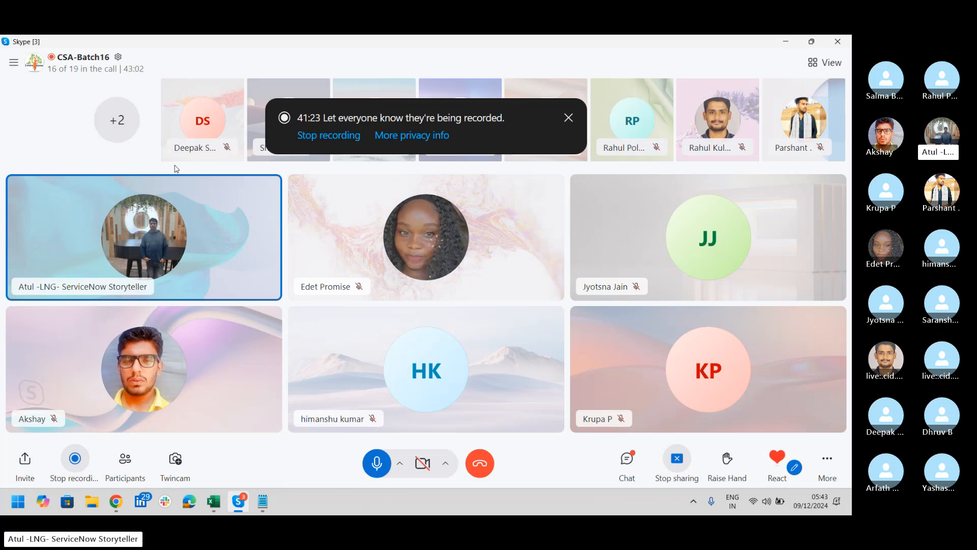
Stop screen sharing in Skype and bring the Now Create home page up in Edge
click(680, 456)
click(716, 426)
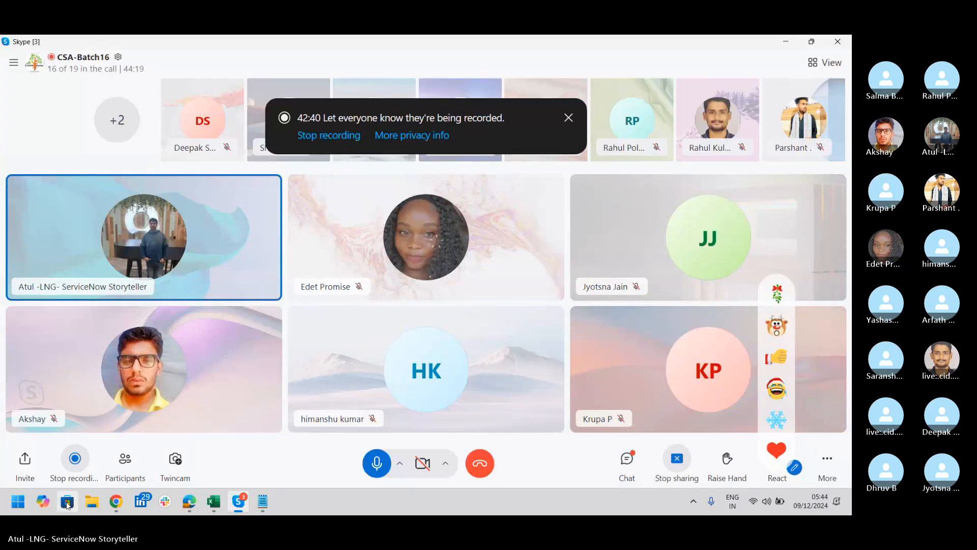
click(189, 502)
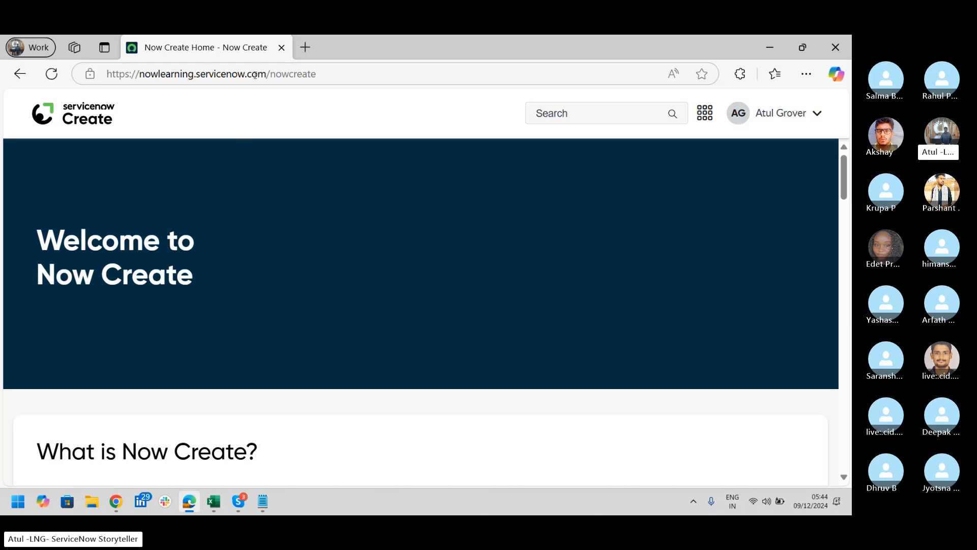
Keep the nowcreate address unchanged and run an all-assets search showing 1111 results
drag(311, 75, 251, 75)
drag(328, 72, 272, 80)
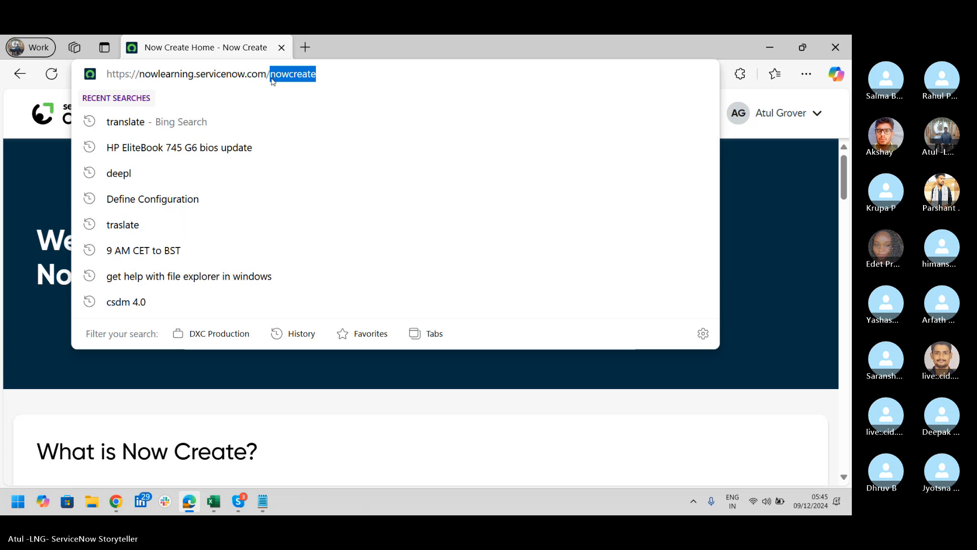
click(349, 50)
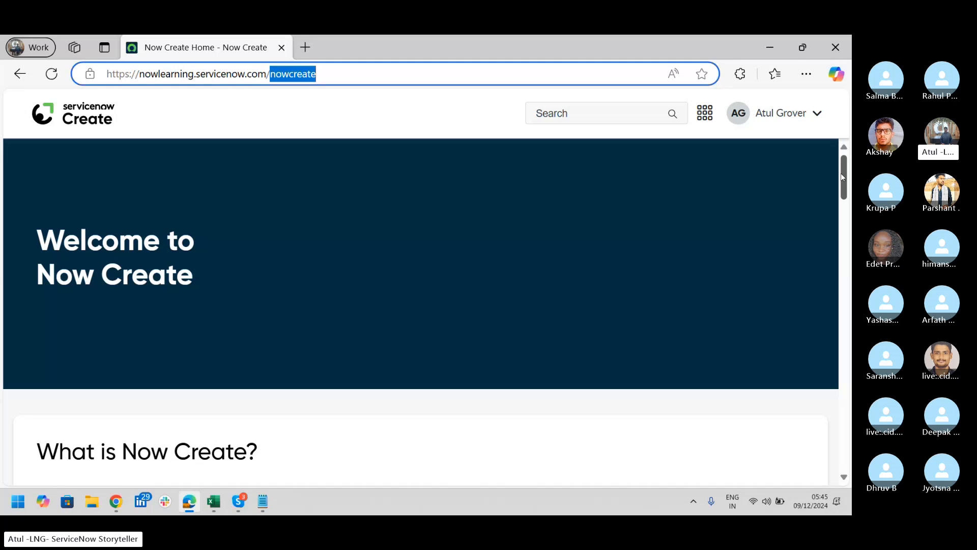
click(840, 173)
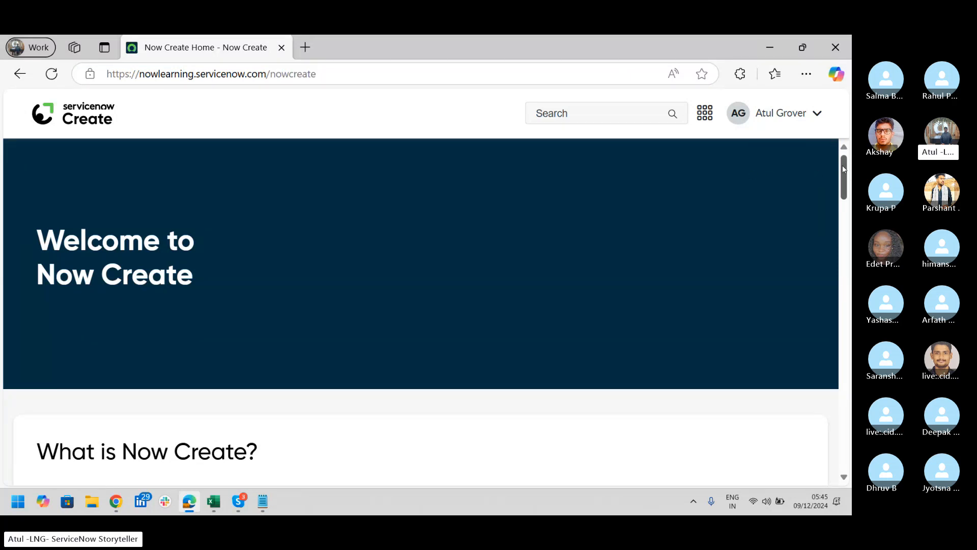
drag(845, 170, 851, 241)
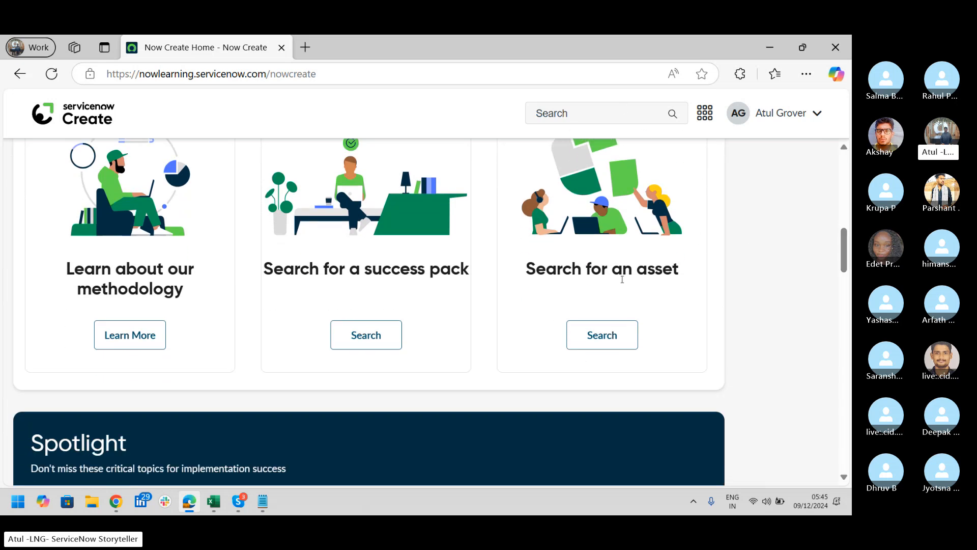
click(616, 334)
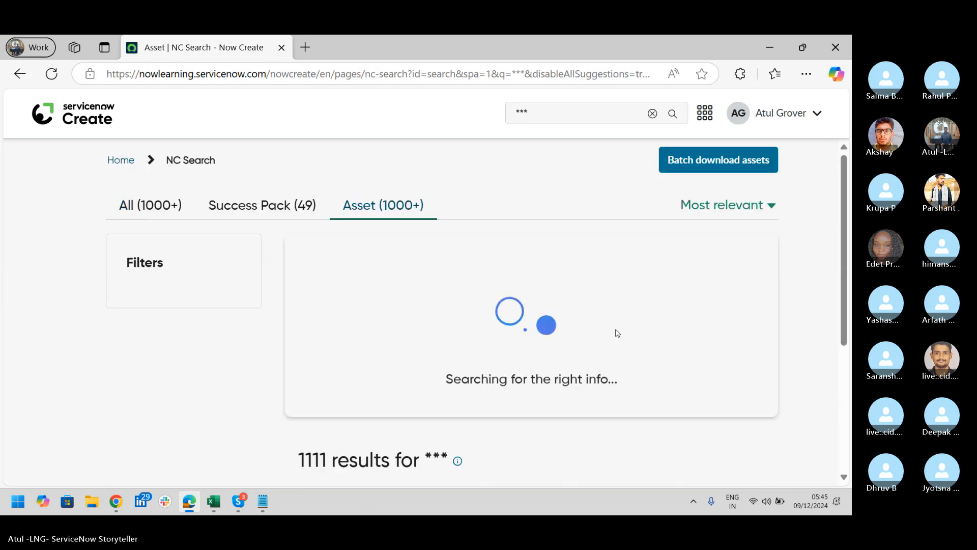
Search Now Create assets for 'Incident Management'
key(alt+Tab)
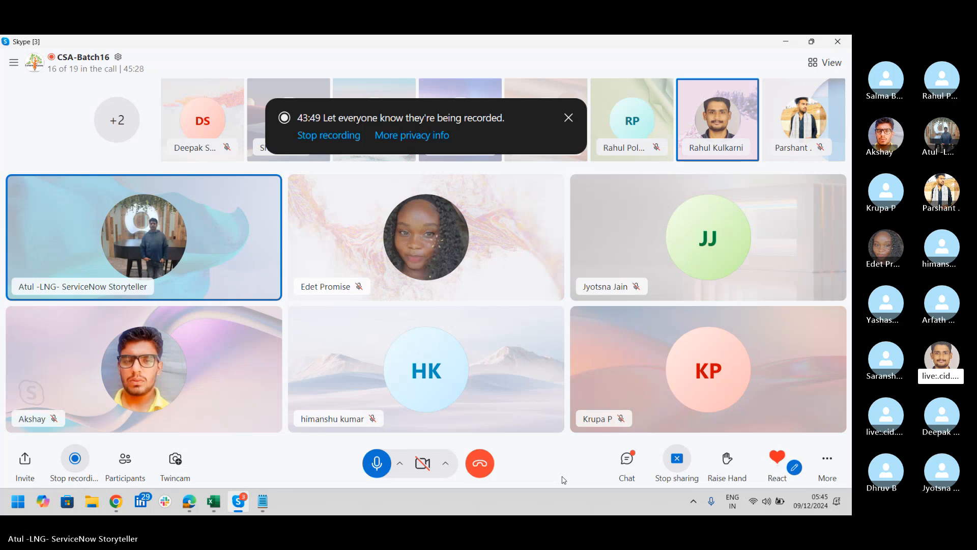
key(alt+Tab)
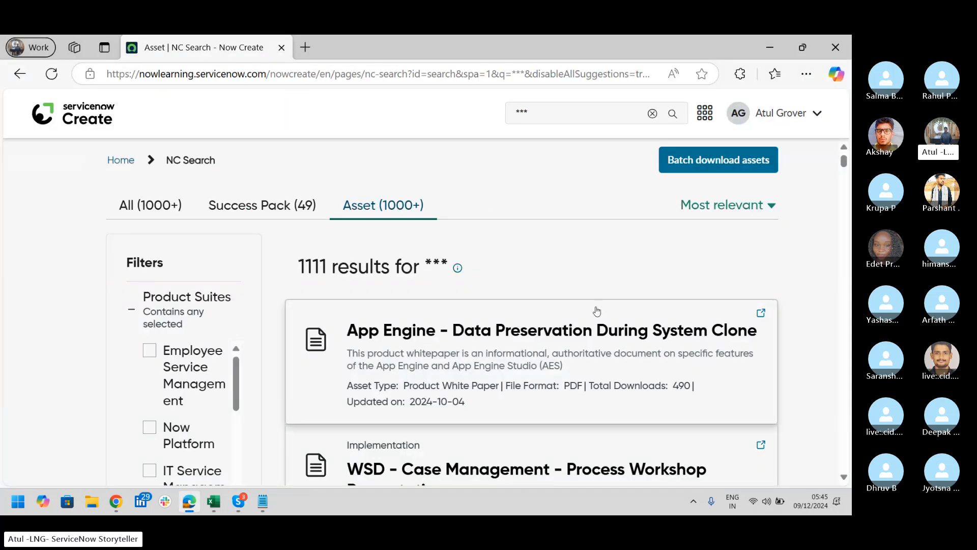
click(539, 111)
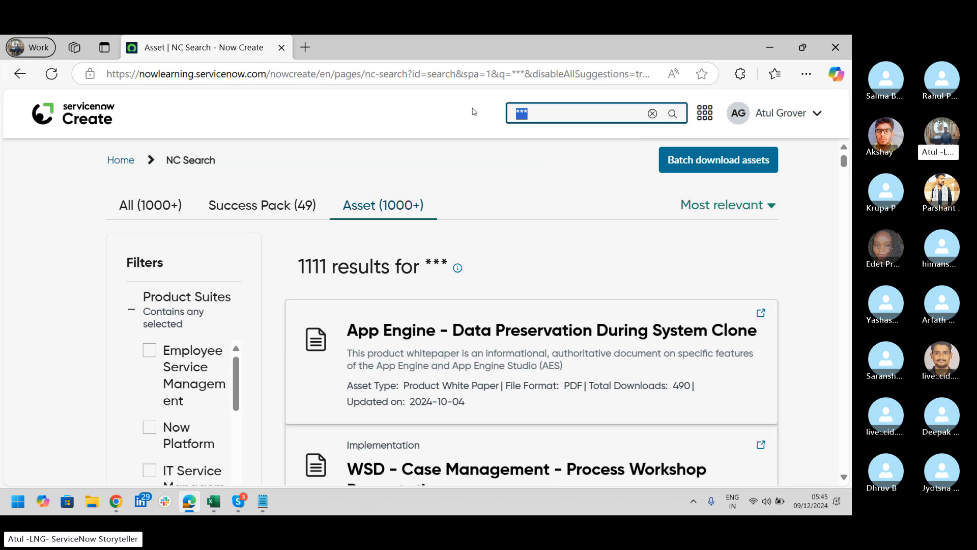
text(Incide)
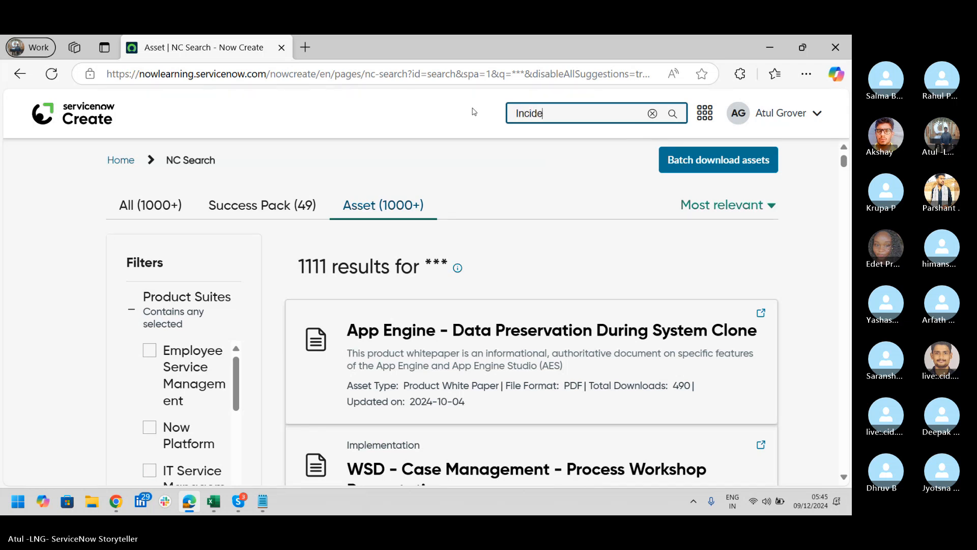
text(nt Management)
key(Return)
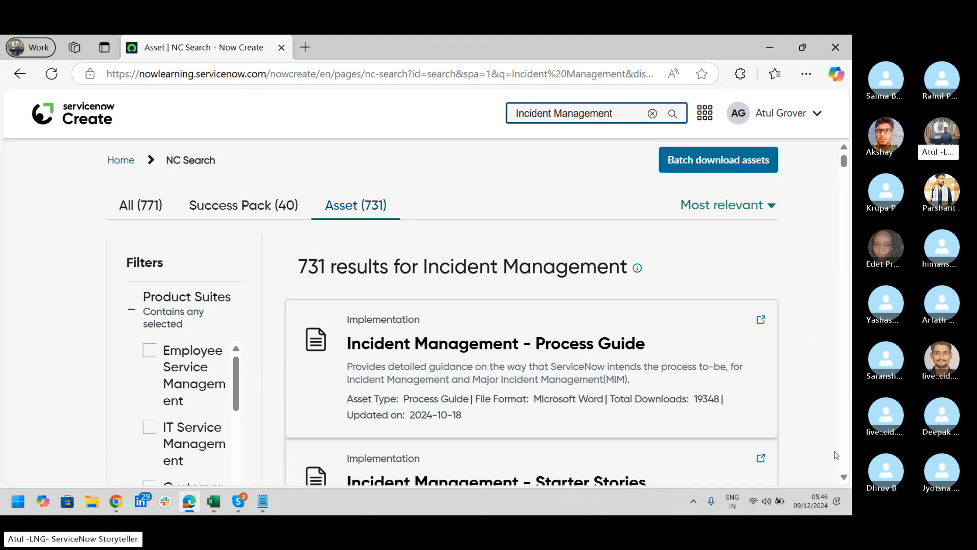
Open the 'Incident Management - Process Workshop' asset from the search results
scroll(846, 478, down, 4)
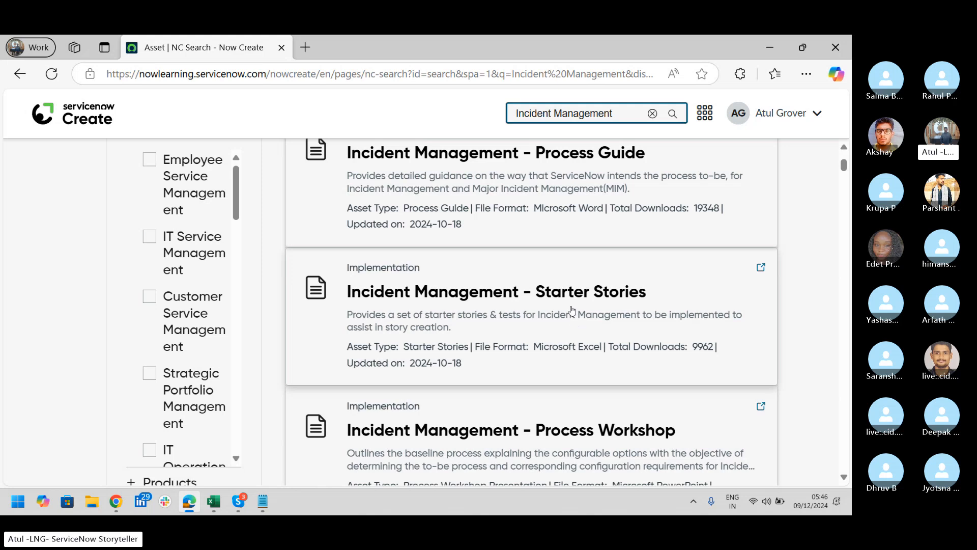
click(844, 477)
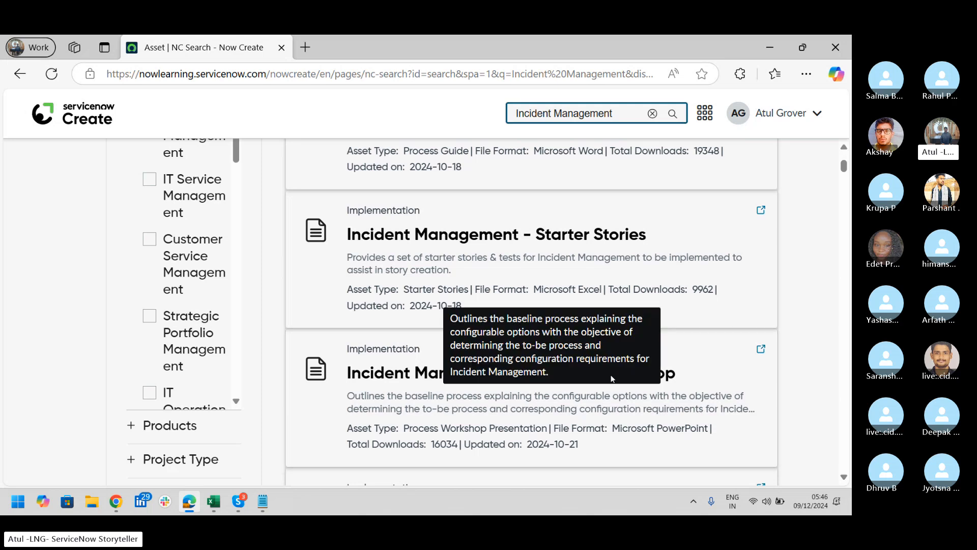
click(398, 386)
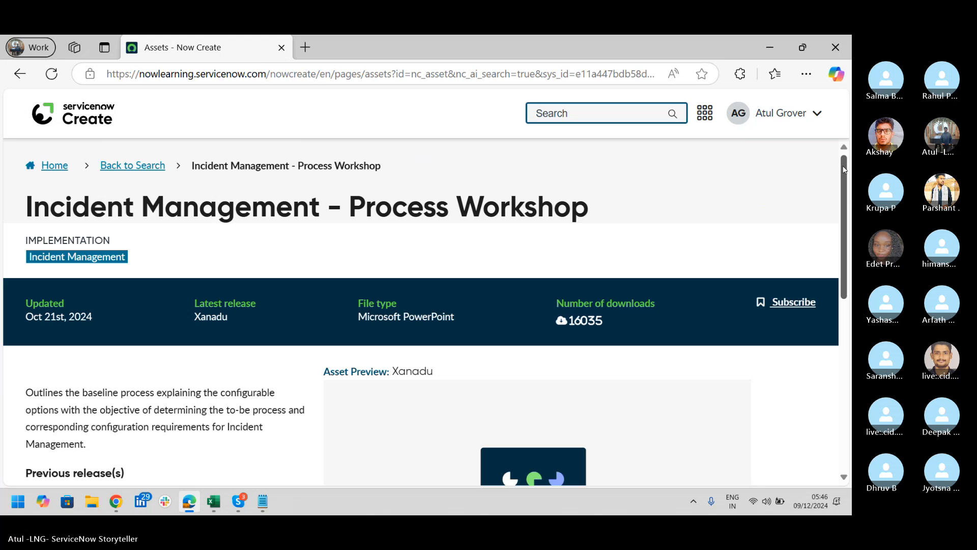
Download the 24.2 MB 'Incident Management - Process Workshop Presentation - Xanadu.pptx' file
drag(843, 169, 850, 273)
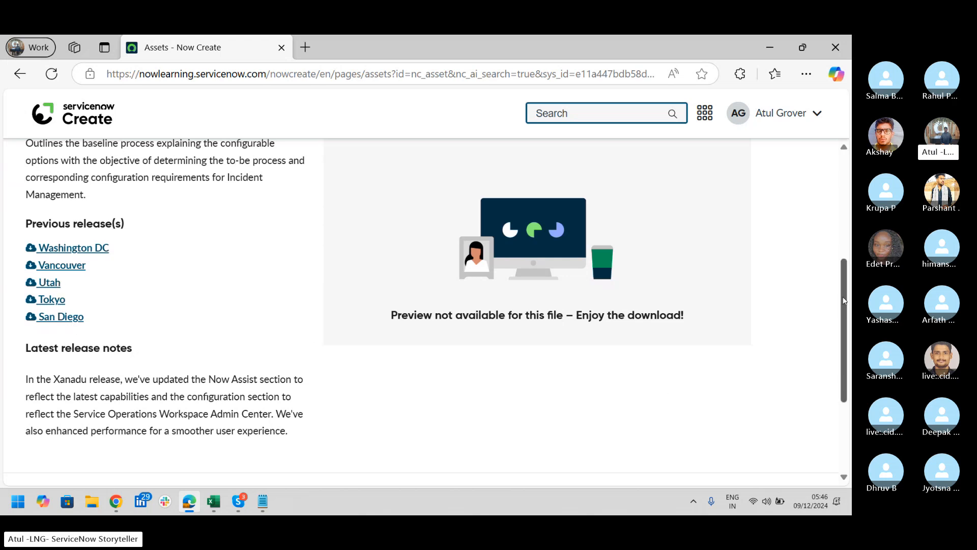
scroll(844, 312, up, 3)
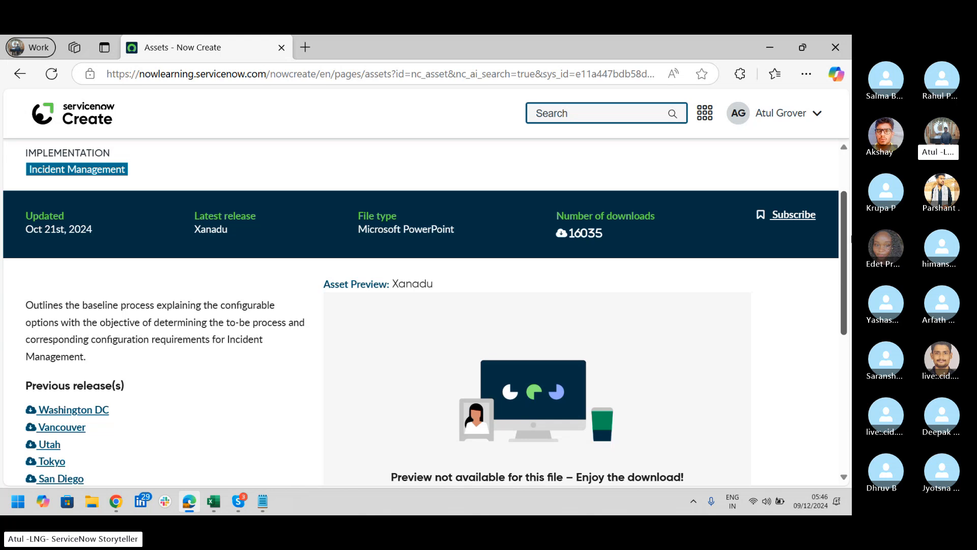
drag(844, 229, 844, 363)
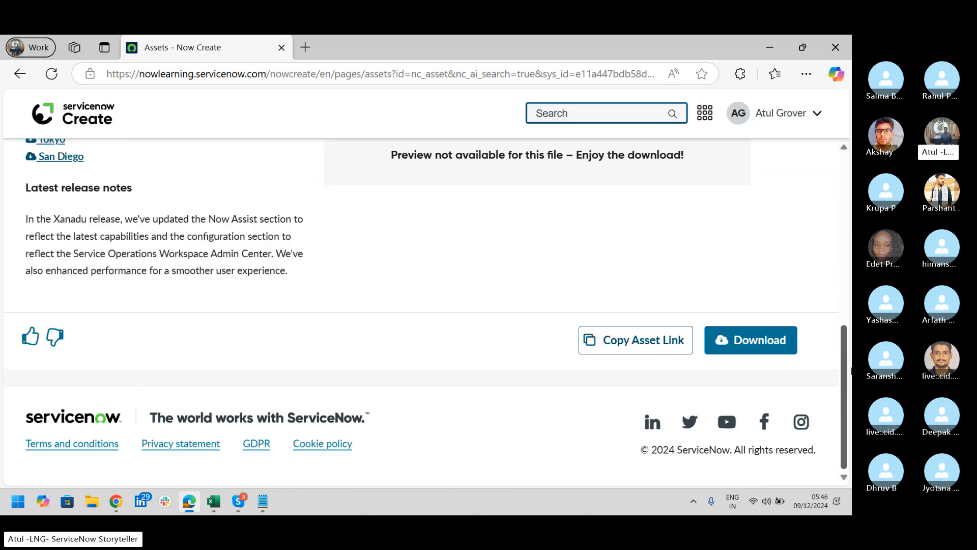
click(772, 341)
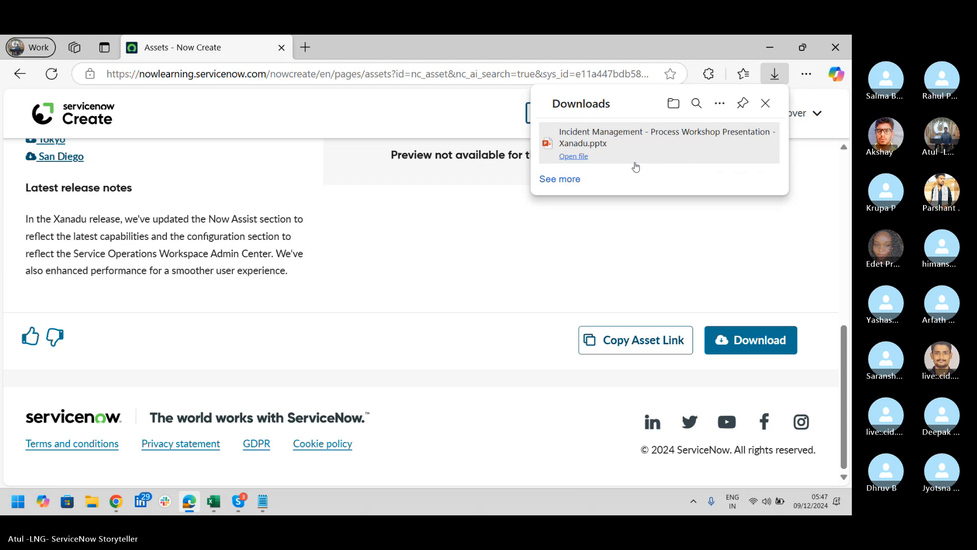
Open the downloaded workshop pptx in PowerPoint and advance to the Agenda slide
click(600, 164)
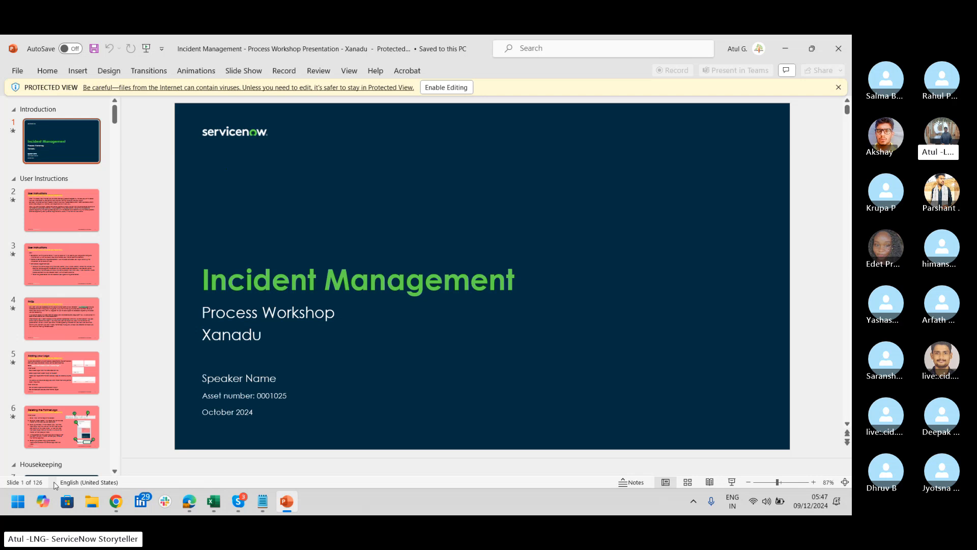
key(Down)
key(Down)
key(Down)
key(Down)
key(Down)
key(Down)
key(Down)
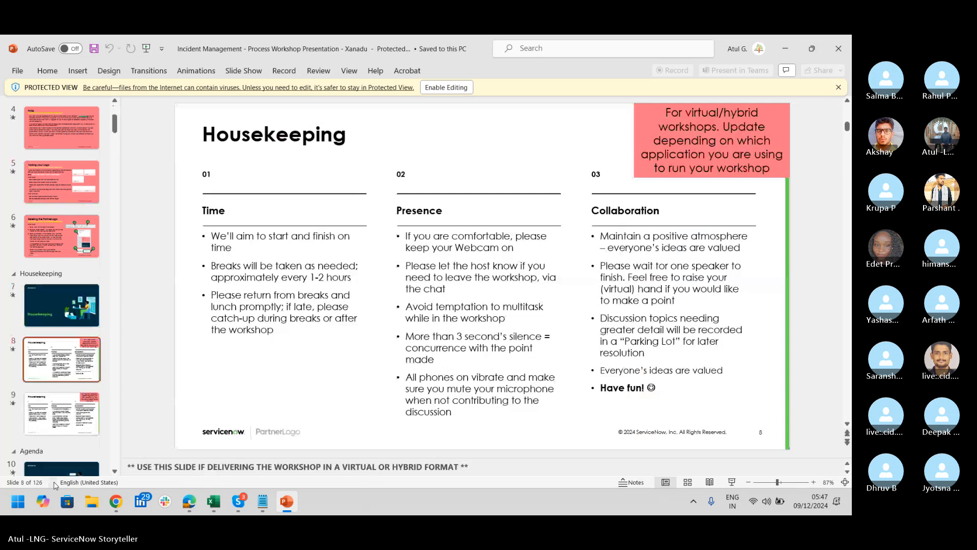
key(Down)
key(Down)
key(Down)
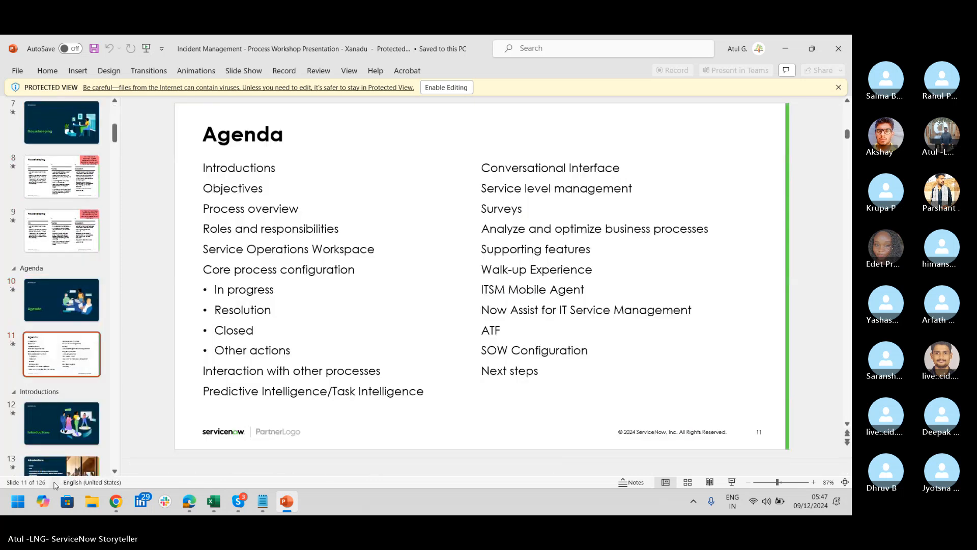
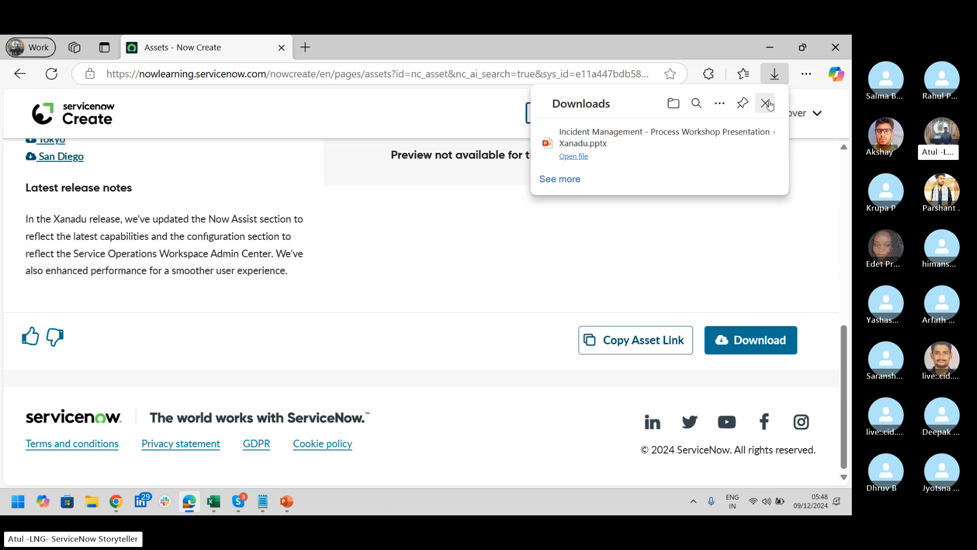
Close the Downloads panel and scroll back to the top of the asset page
click(765, 103)
drag(844, 383, 819, 201)
Return to search and replace the Incident Management query with 'foundation data'
click(162, 167)
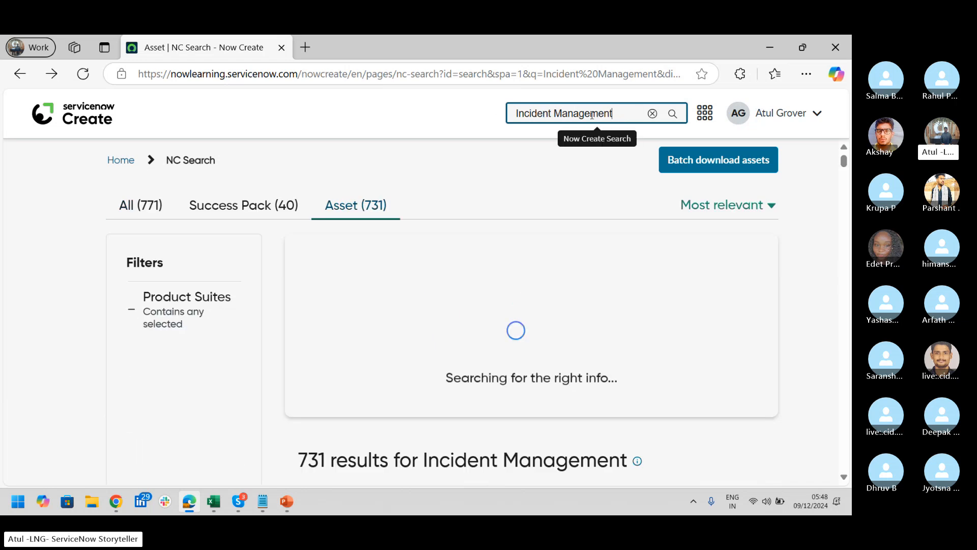
drag(626, 112, 496, 118)
key(BackSpace)
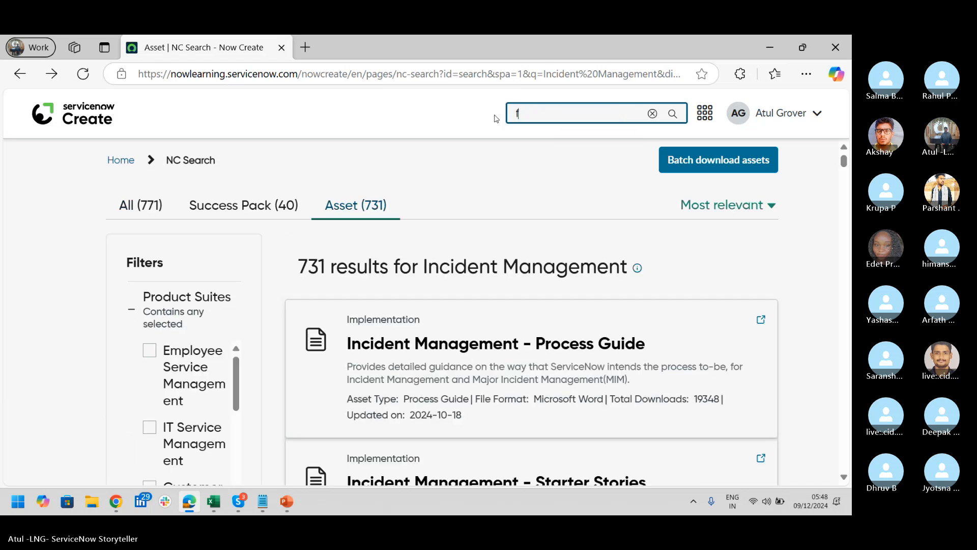
text(foundation ata)
key(BackSpace)
key(BackSpace)
text(data)
key(Return)
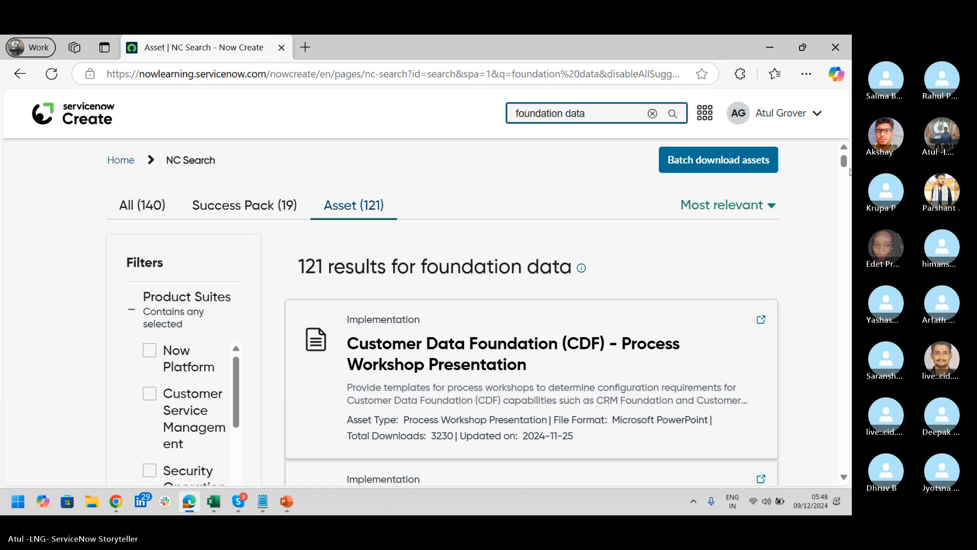
Scroll through the 121 foundation data asset results
click(844, 478)
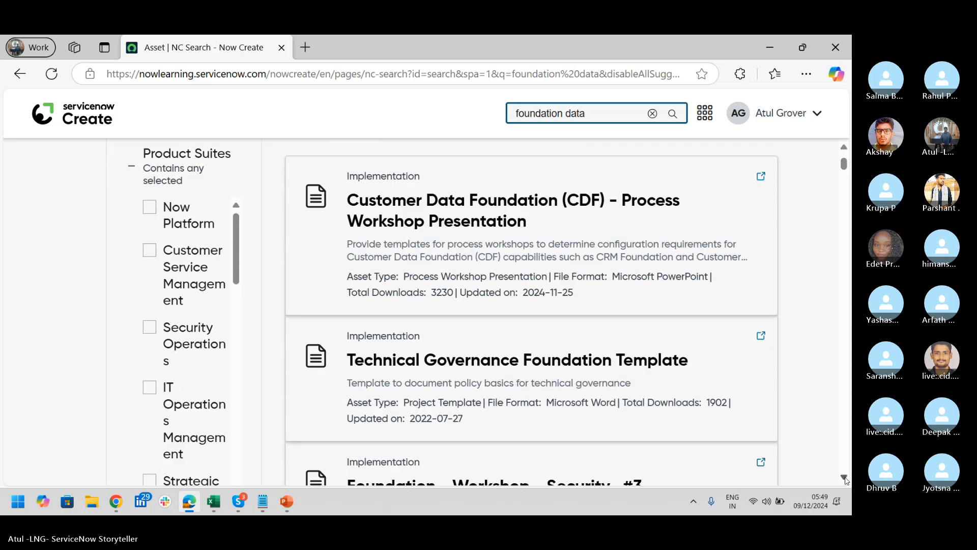
scroll(844, 480, down, 3)
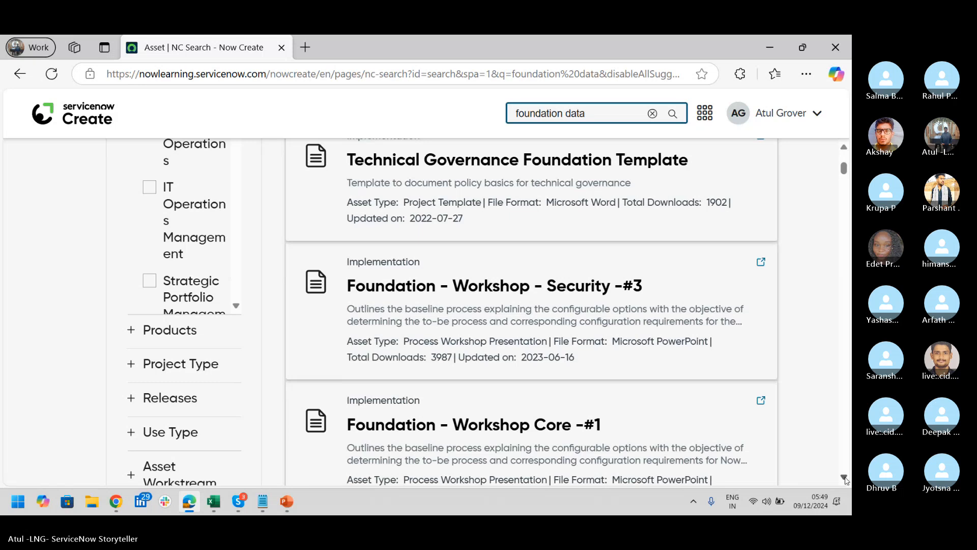
scroll(844, 479, down, 2)
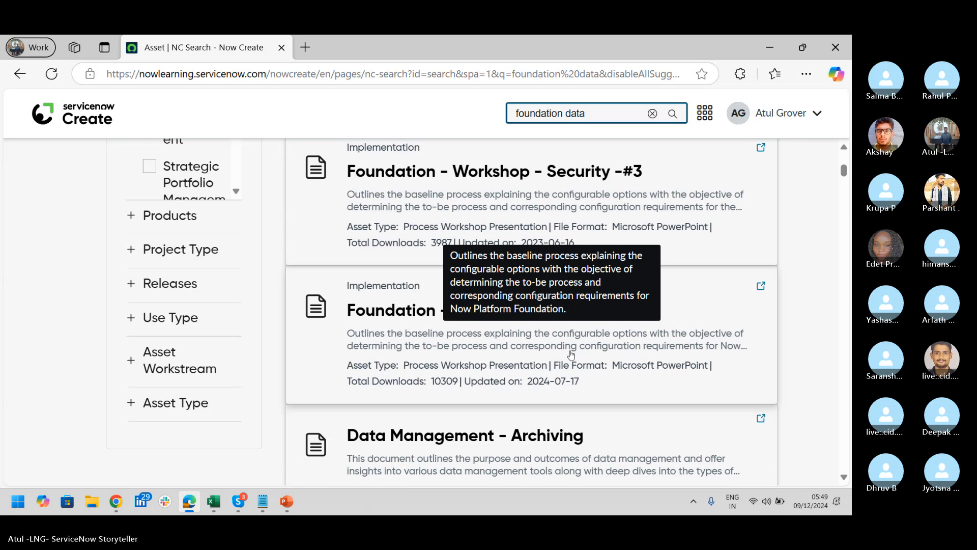
click(843, 477)
scroll(843, 478, down, 4)
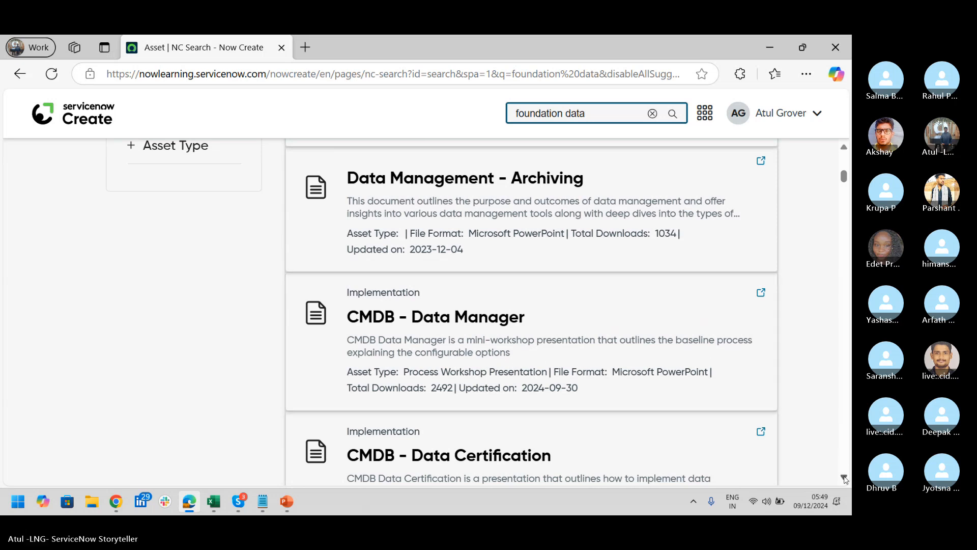
scroll(845, 480, down, 5)
scroll(846, 481, down, 1)
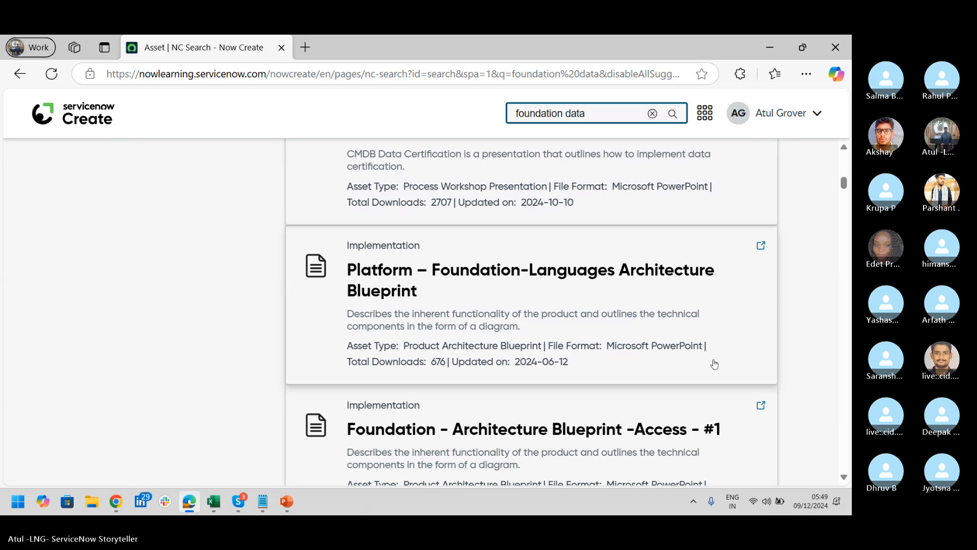
click(843, 478)
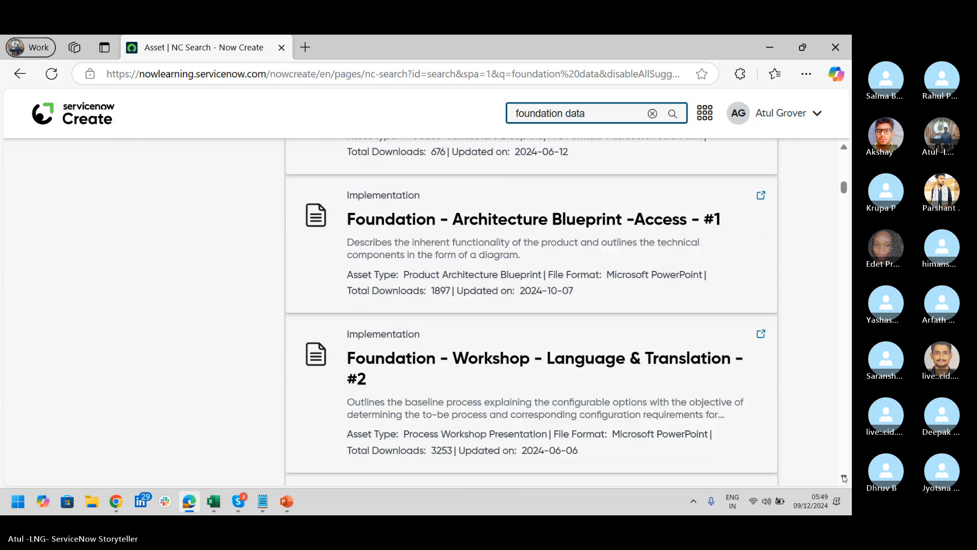
click(844, 477)
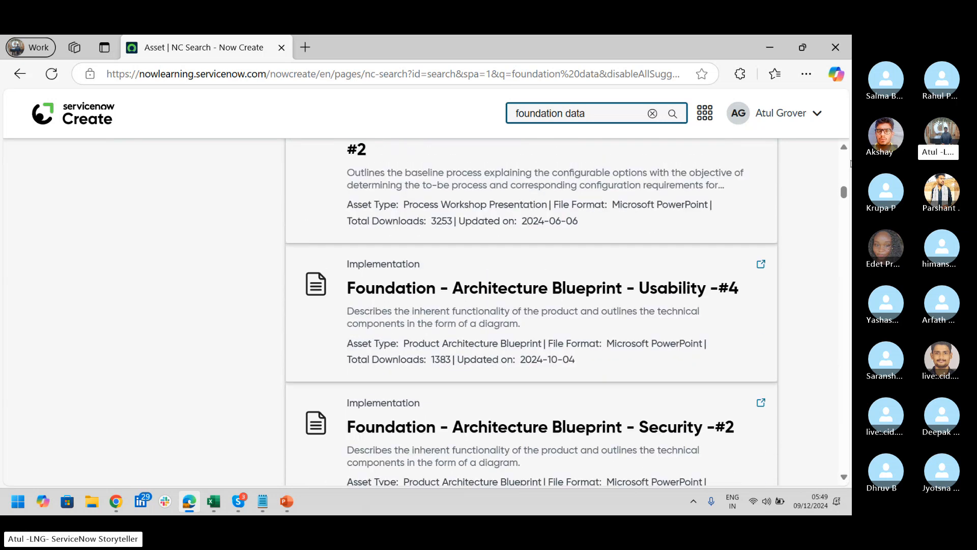
drag(844, 192, 846, 155)
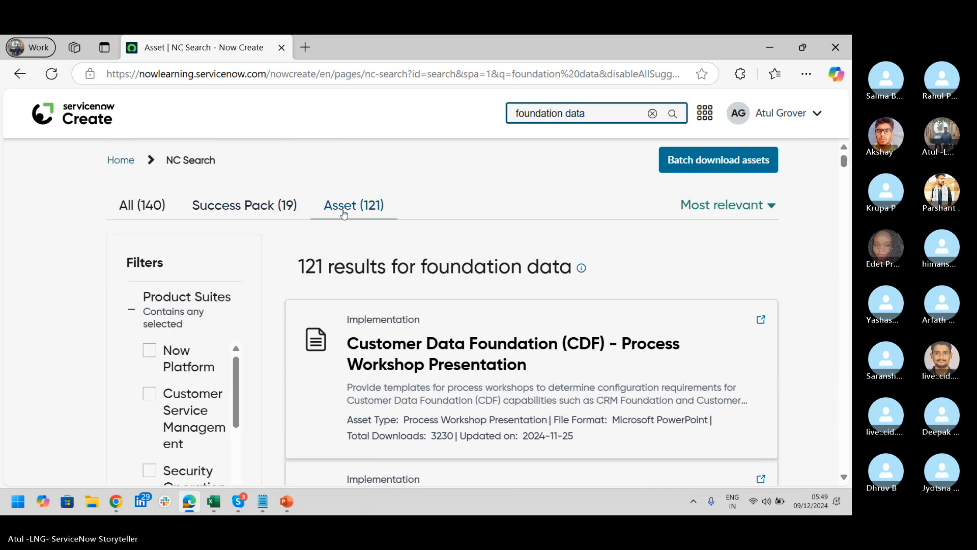
Refine the search to 'foundation data Templates' and review the 13 results
text(T)
text(emplet)
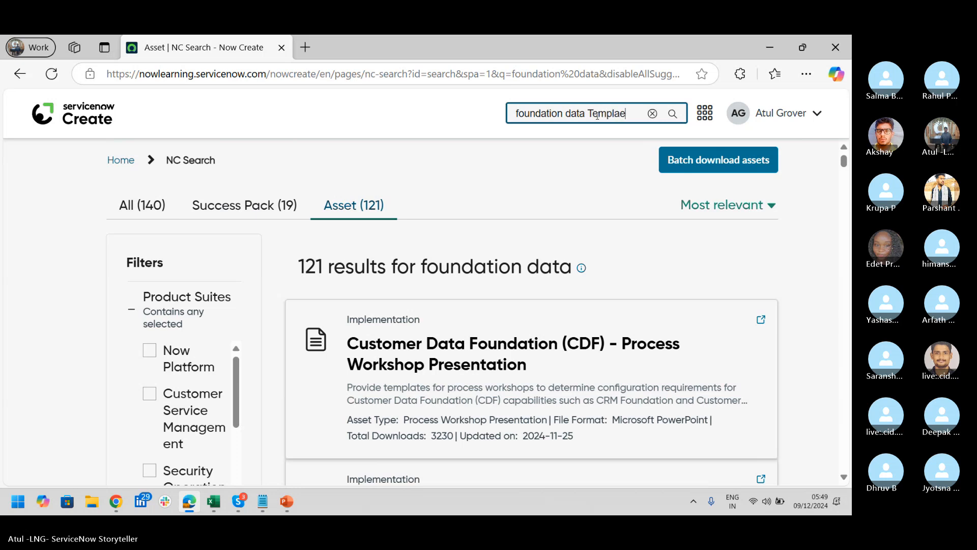
key(BackSpace)
key(BackSpace)
text(ates)
key(Return)
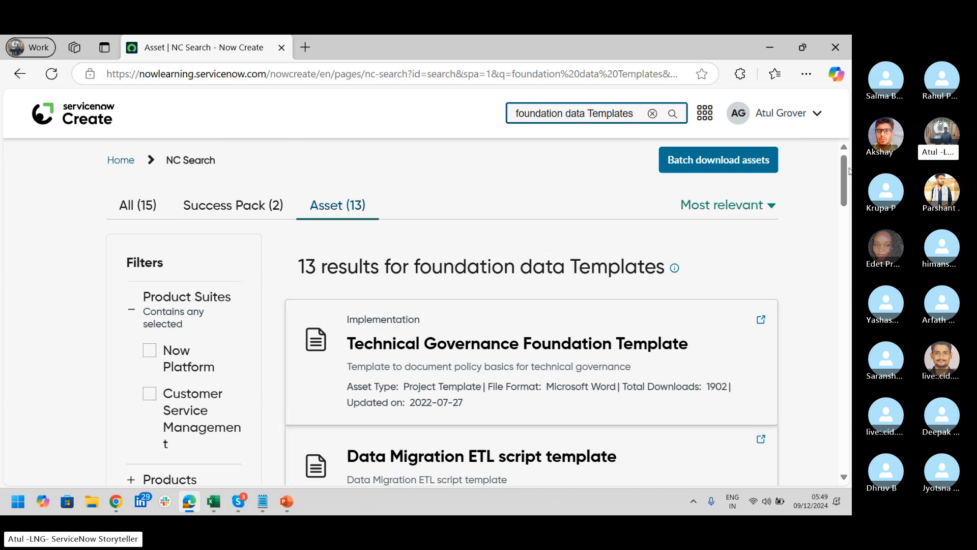
drag(848, 170, 851, 345)
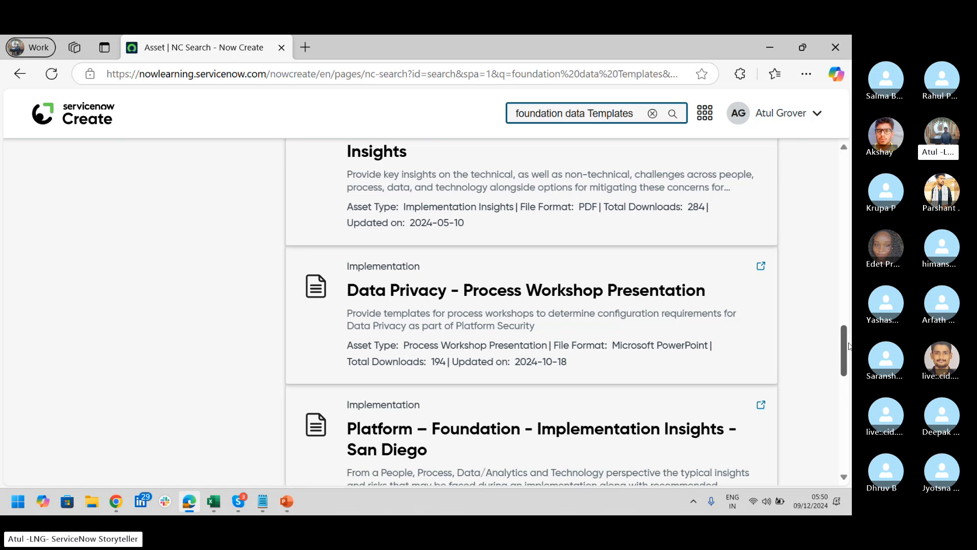
drag(847, 342, 851, 211)
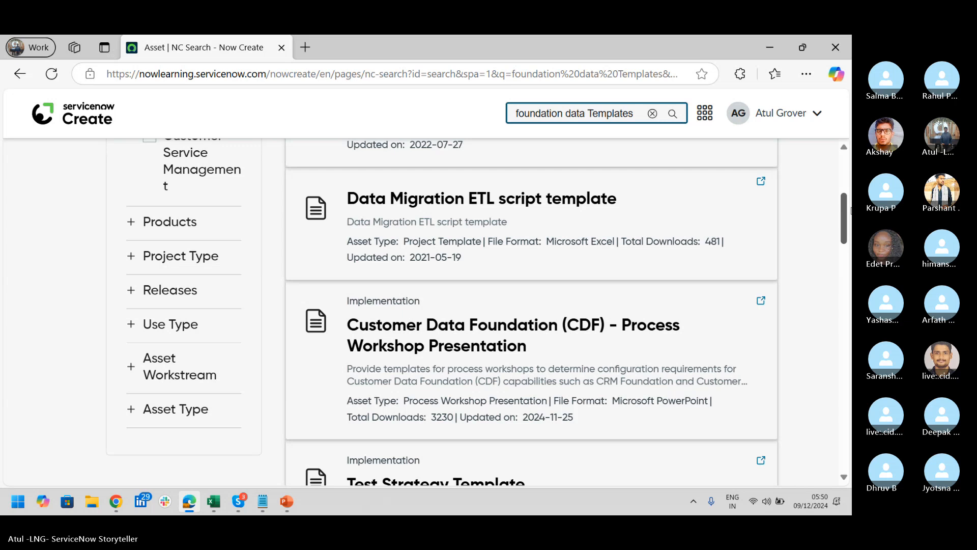
Clear the search box and search for 'foundation' instead
click(651, 113)
click(572, 114)
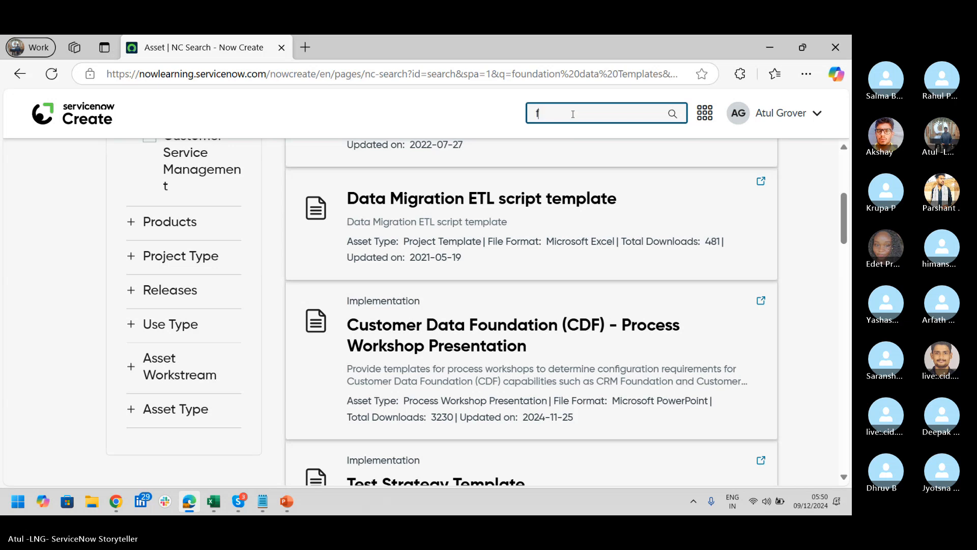
text(fpurda)
key(BackSpace)
key(BackSpace)
key(BackSpace)
key(BackSpace)
key(BackSpace)
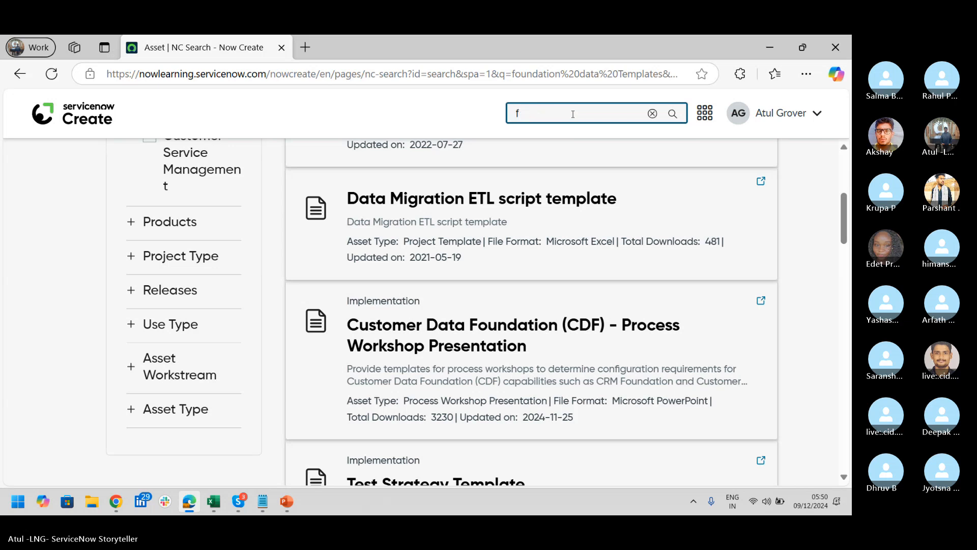
text(oundation)
key(Return)
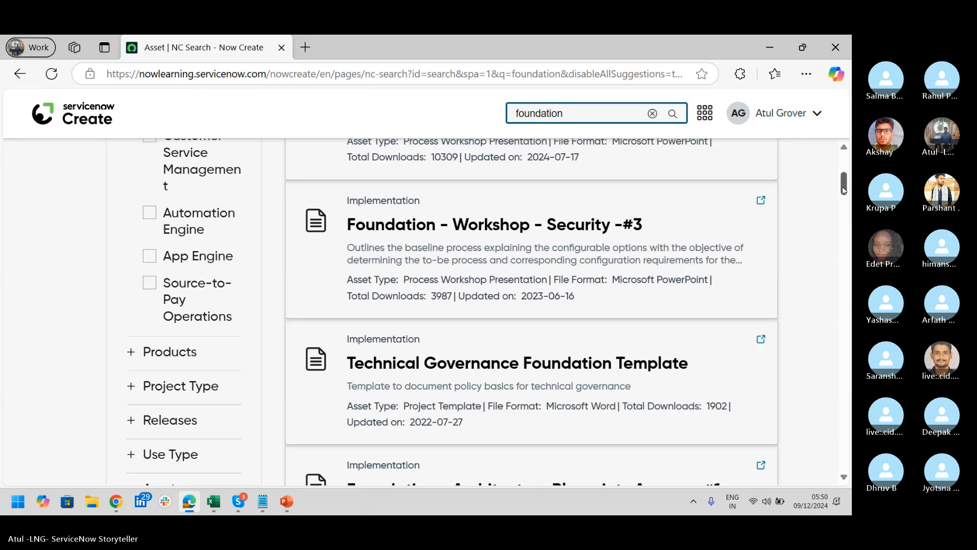
drag(843, 189, 849, 270)
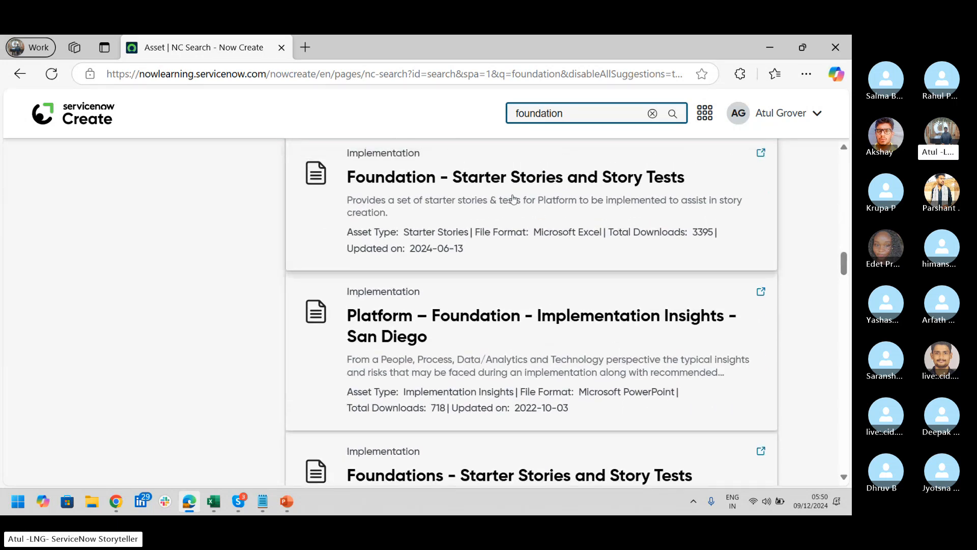
Download the Foundation - Starter Stories and Story Tests workbook and open it in Excel
click(579, 191)
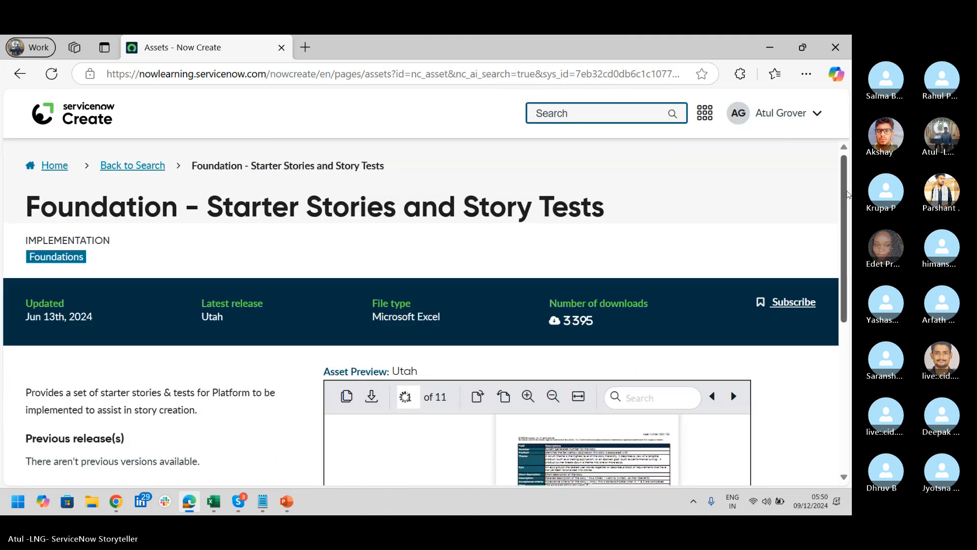
drag(851, 189, 849, 340)
click(756, 354)
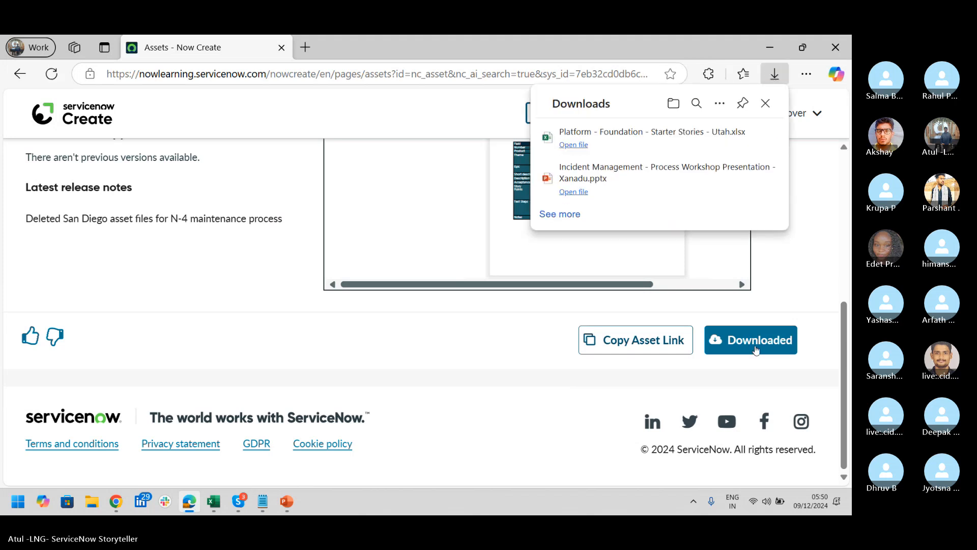
click(570, 146)
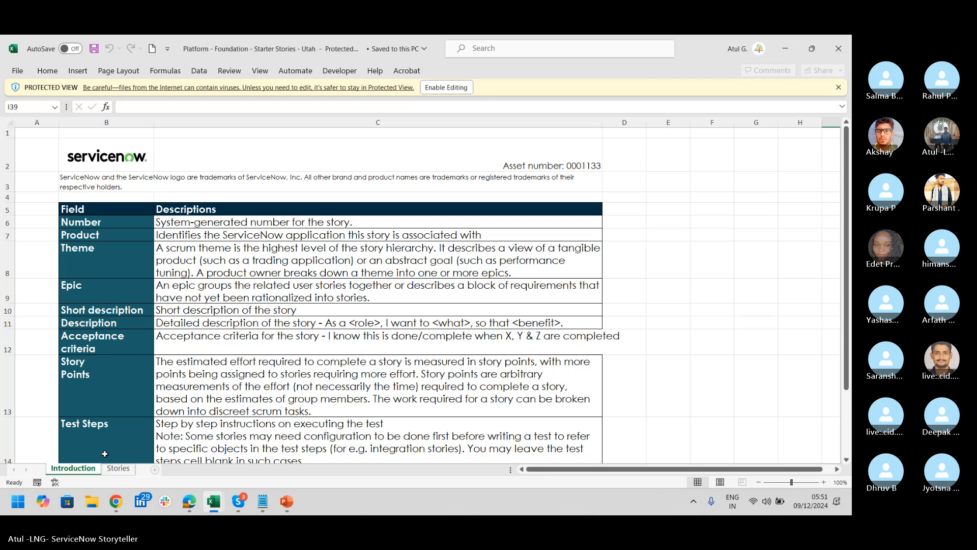
On the Stories sheet, read through the first story descriptions in column G
click(118, 468)
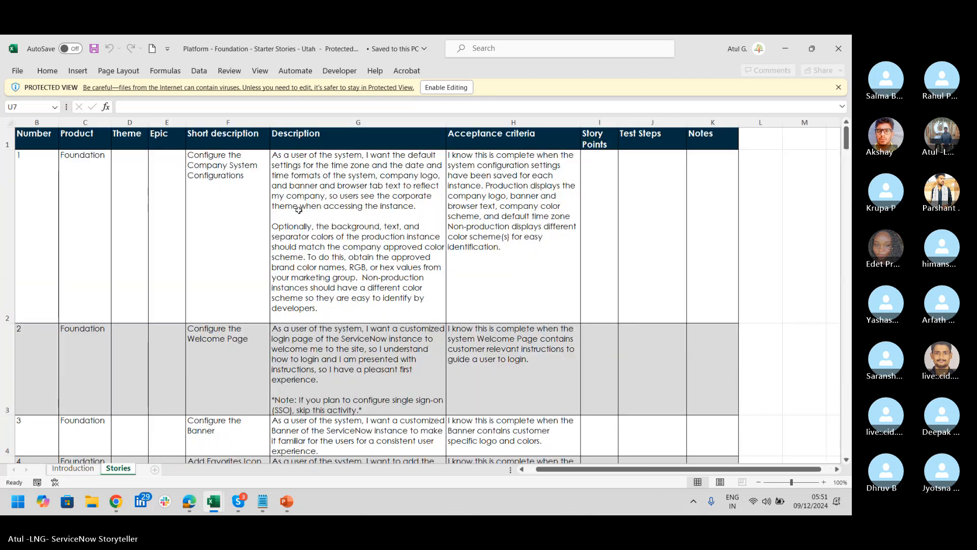
click(349, 221)
key(Up)
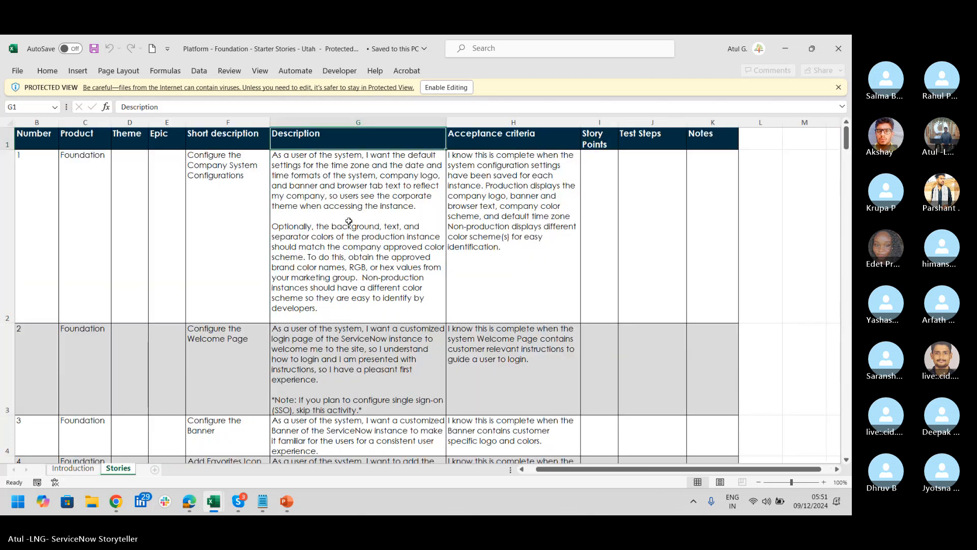
key(Down)
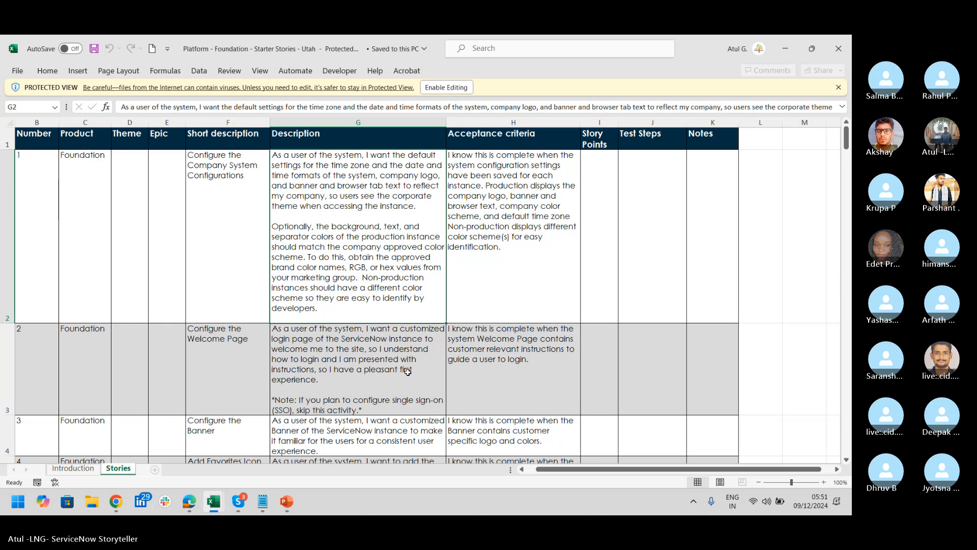
key(Down)
key(Down)
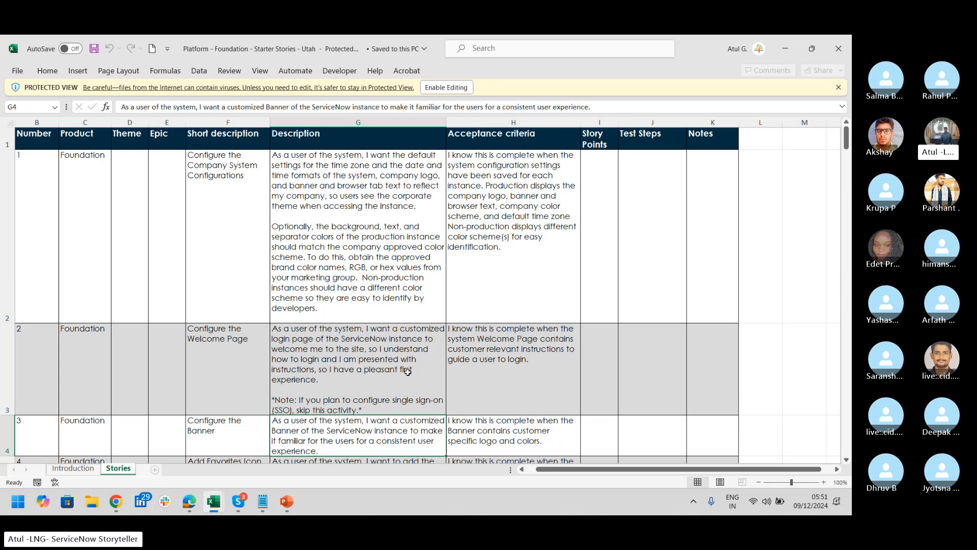
key(Down)
Step through stories from Add Favorites Icon down to Assign Roles to Groups
click(253, 273)
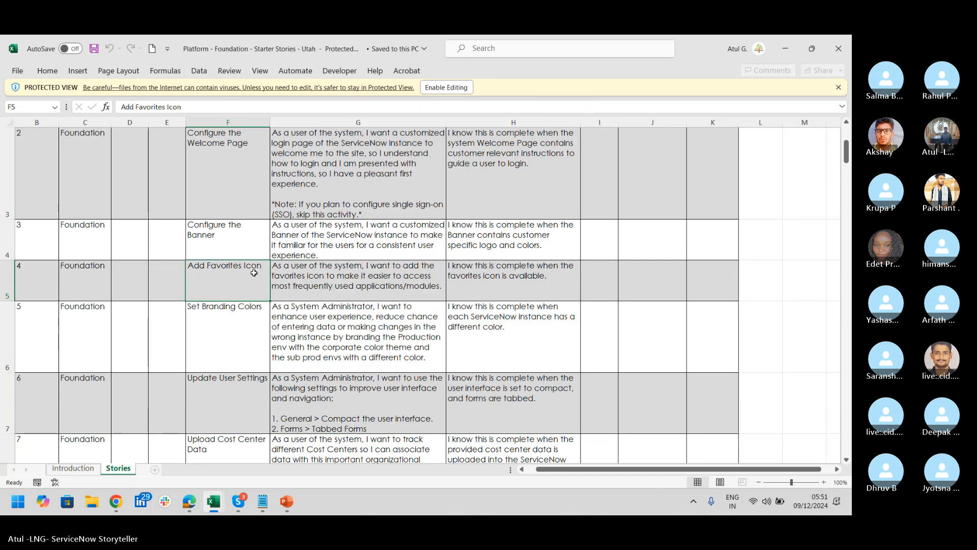
key(Down)
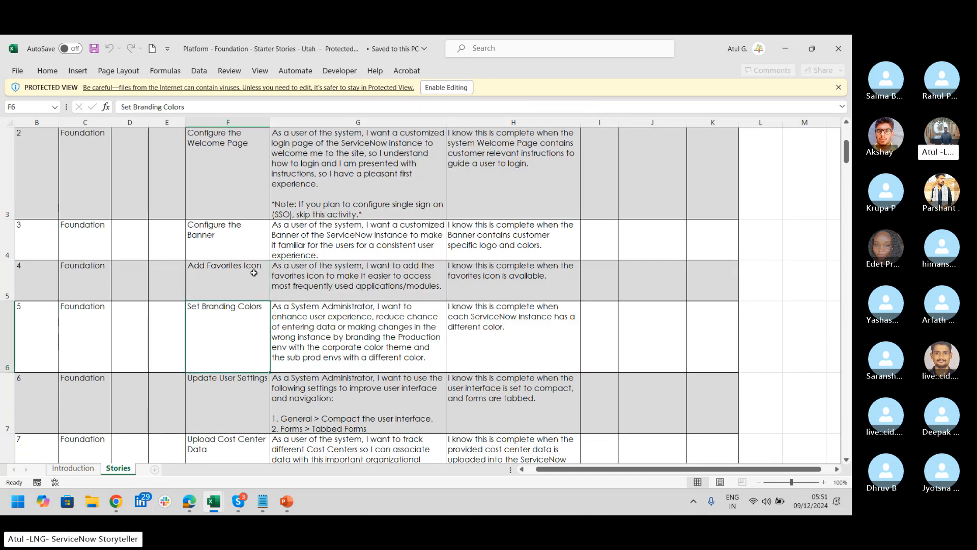
key(Down)
key(Down)
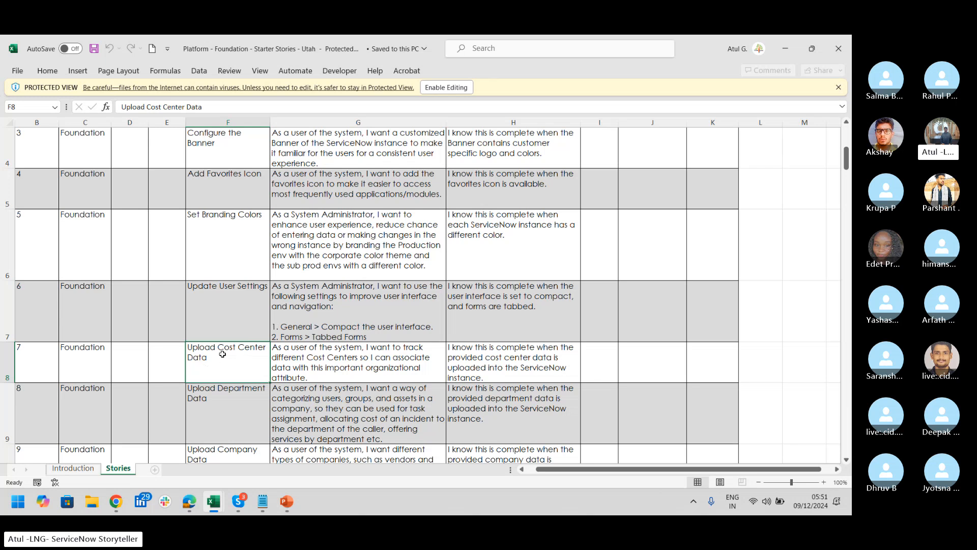
key(Down)
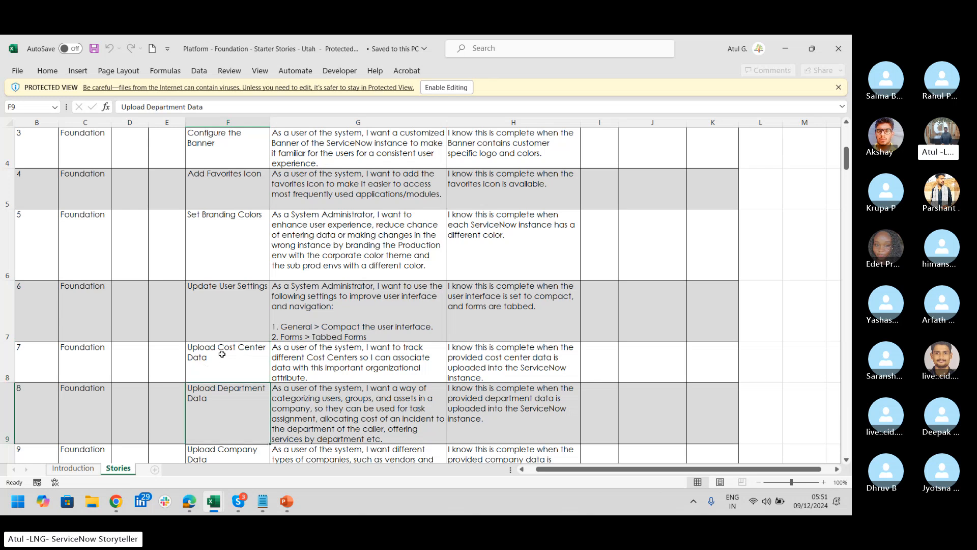
key(Down)
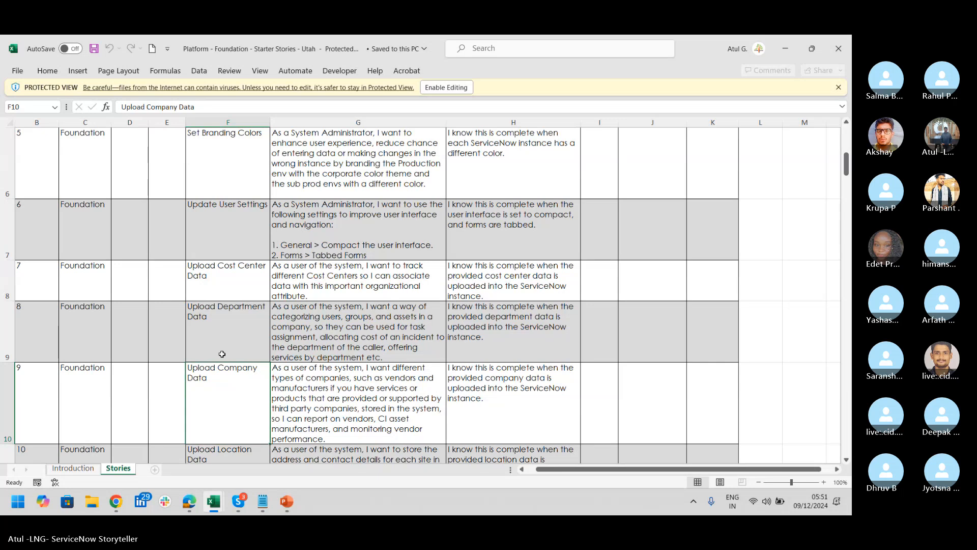
key(Down)
key(Down)
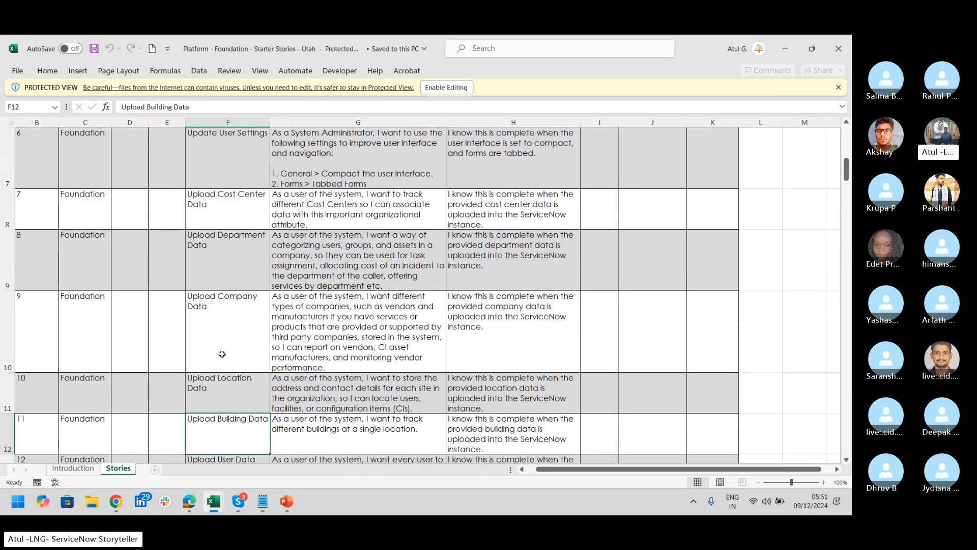
key(Down)
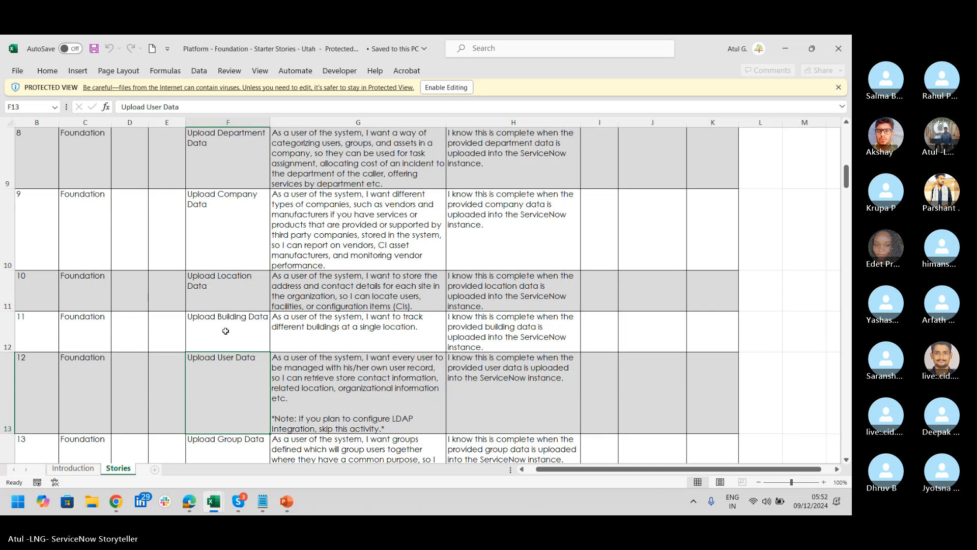
key(Down)
key(Down)
key(Down)
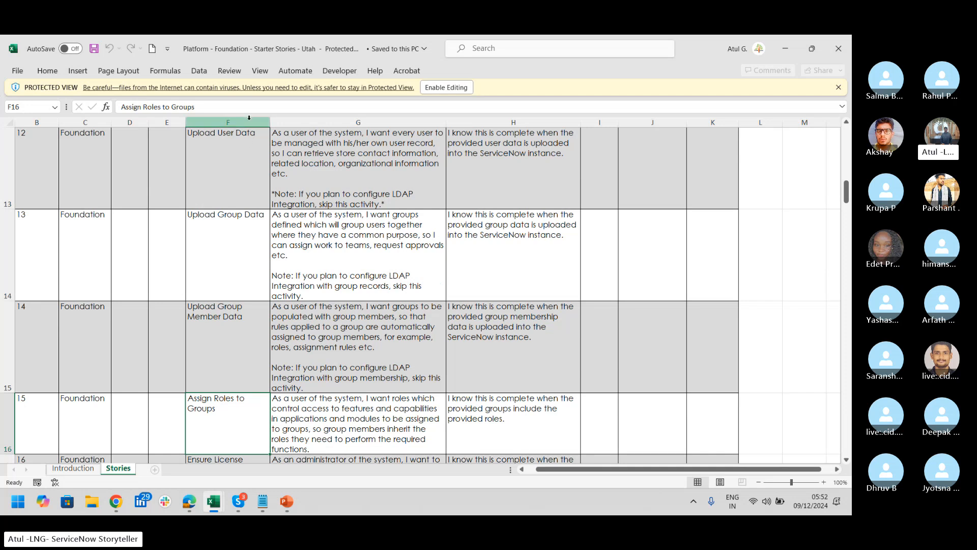
Review stories from Upload User Data to Delete Demo Data before UAT, then select column F
click(248, 143)
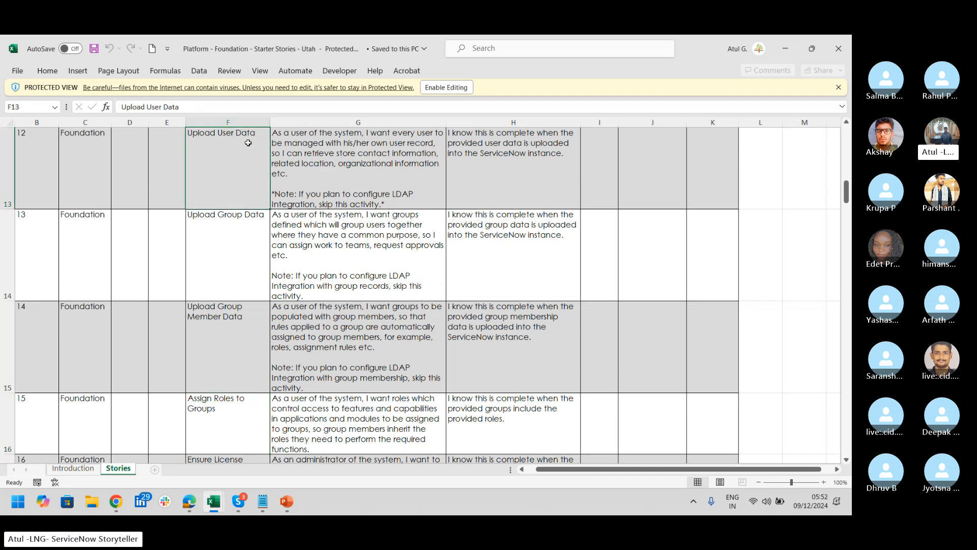
key(Down)
key(Down)
key(Down)
key(Down)
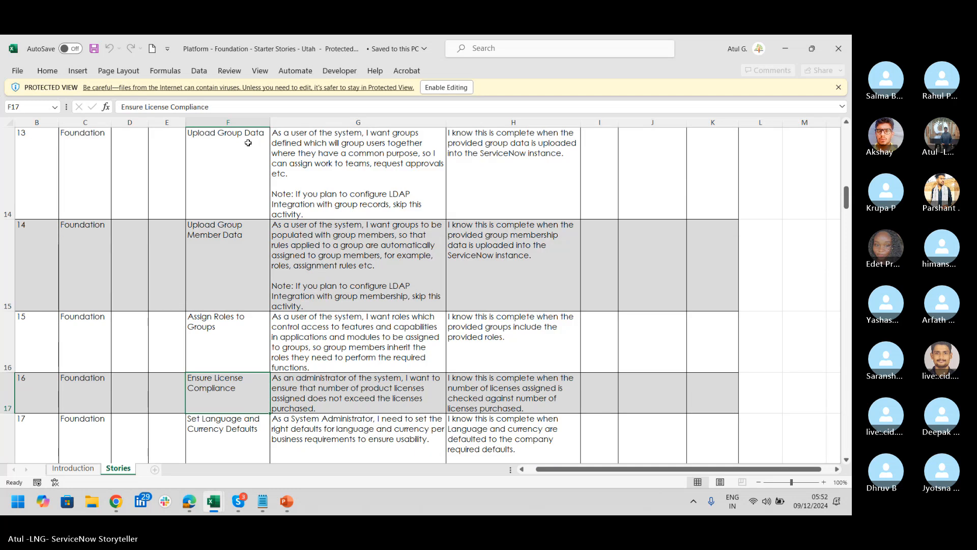
key(Down)
key(Down)
key(Down)
key(Down)
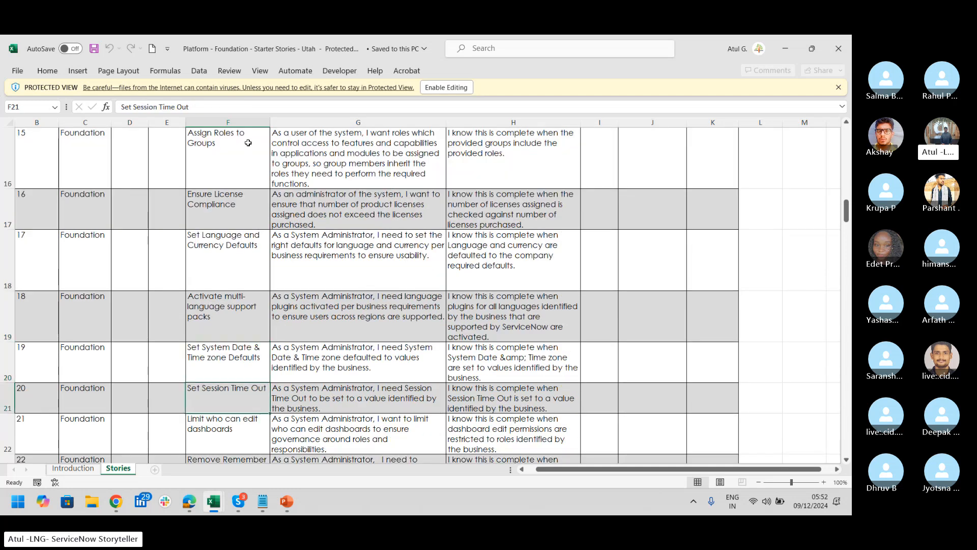
key(Down)
key(Down)
key(Down)
key(Down)
key(Down)
key(Down)
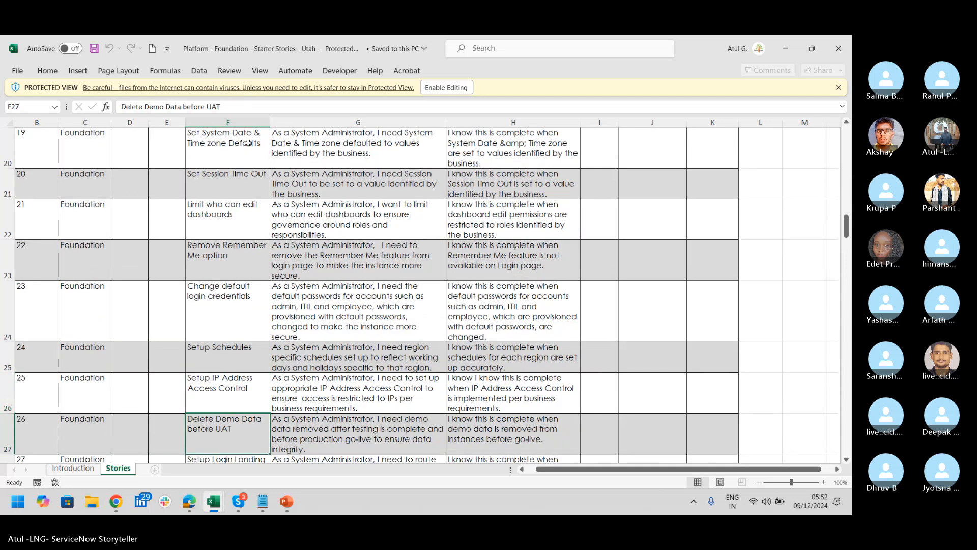
click(257, 118)
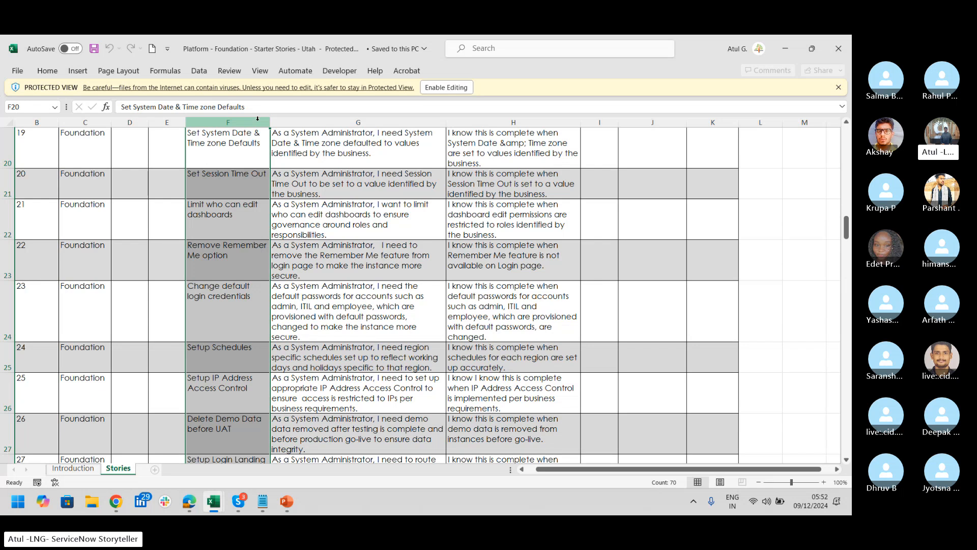
key(alt+Tab)
Switch to the Skype call window
key(Down)
key(Left)
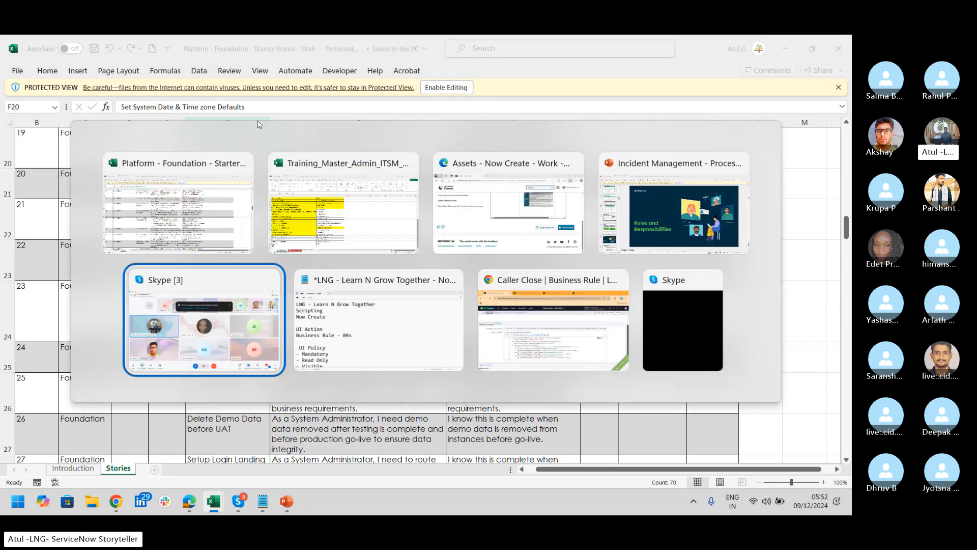
key(Return)
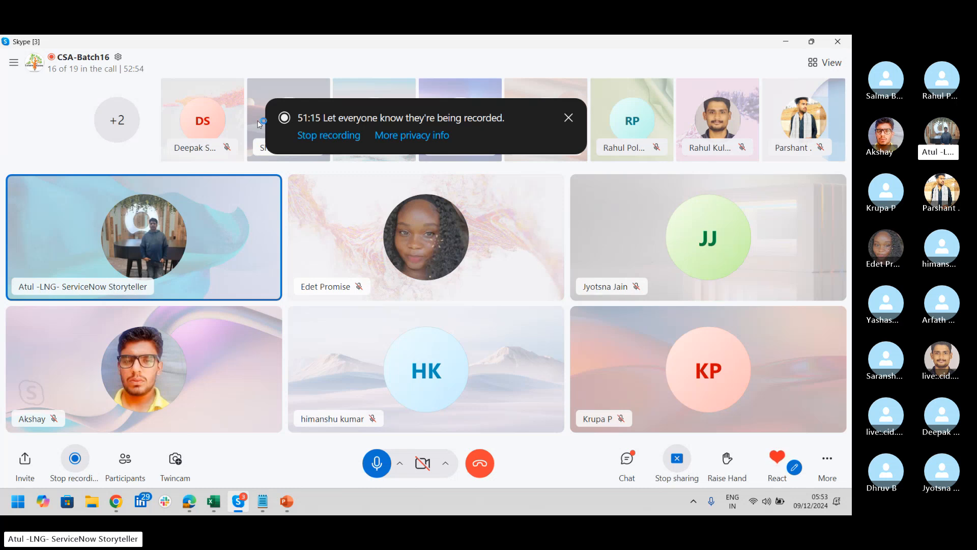
Return to the Now Create asset page, close the downloads list and scroll to the top
key(alt+Tab)
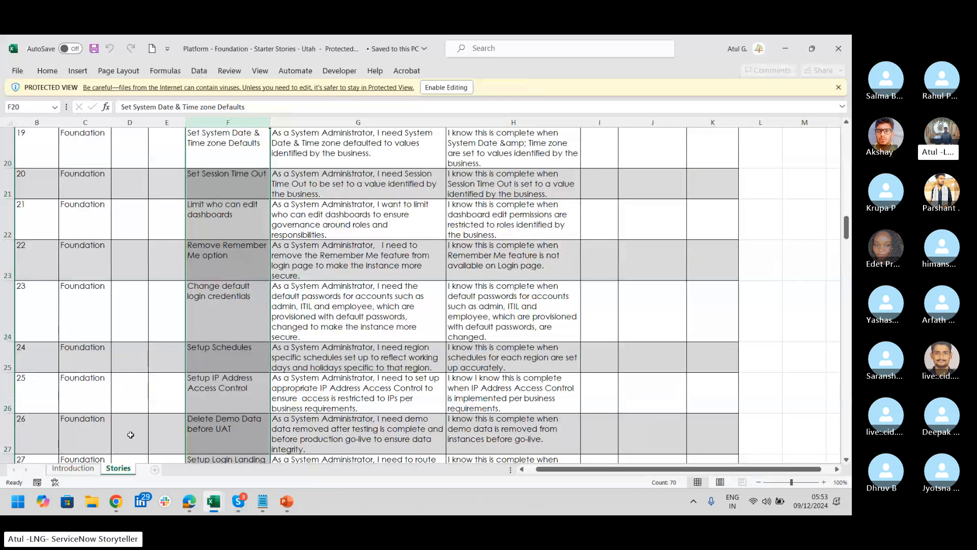
click(189, 501)
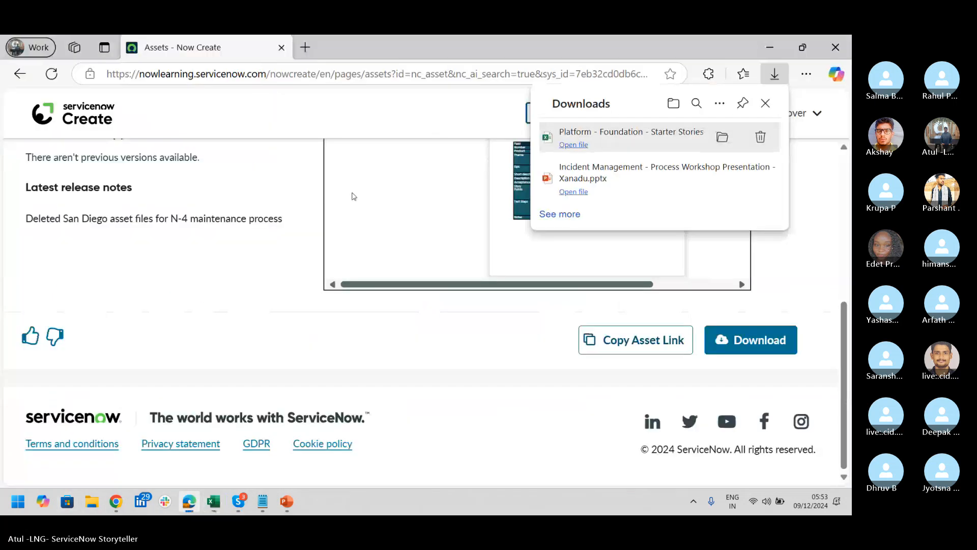
click(765, 103)
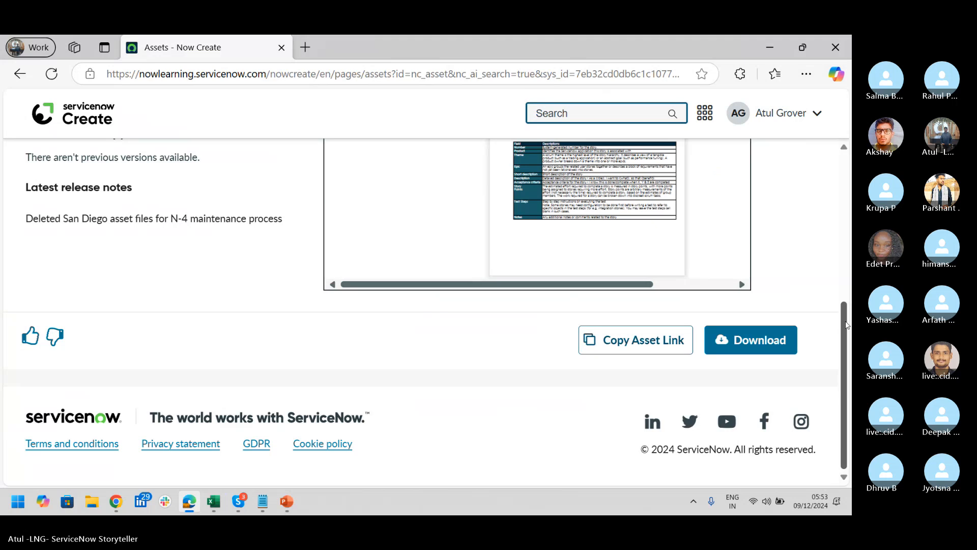
scroll(846, 330, up, 6)
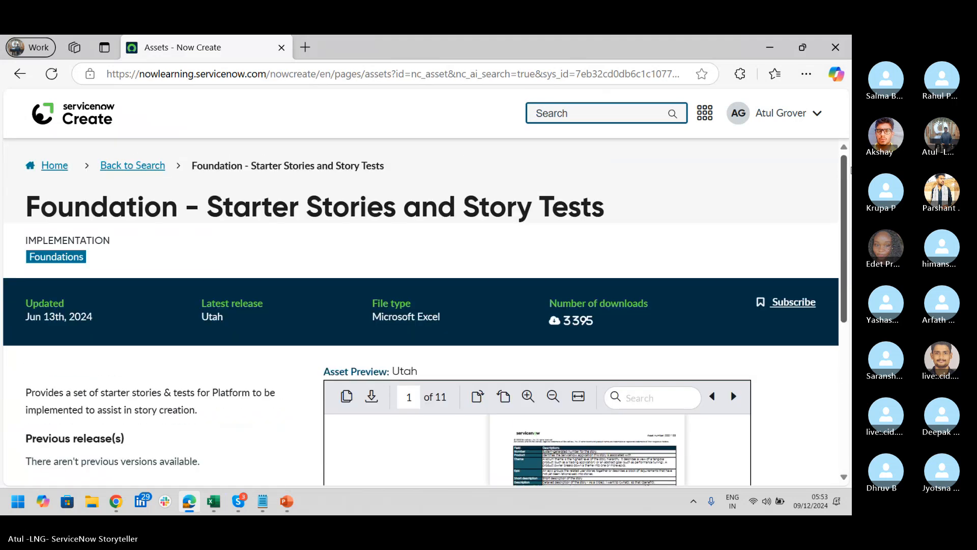
Go back to the asset search and search for 'Clone'
click(145, 167)
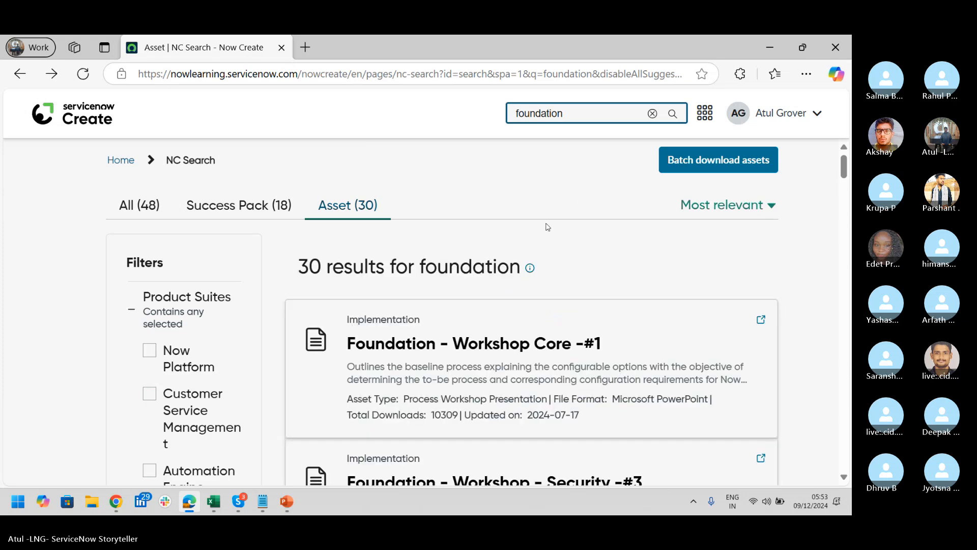
double_click(584, 115)
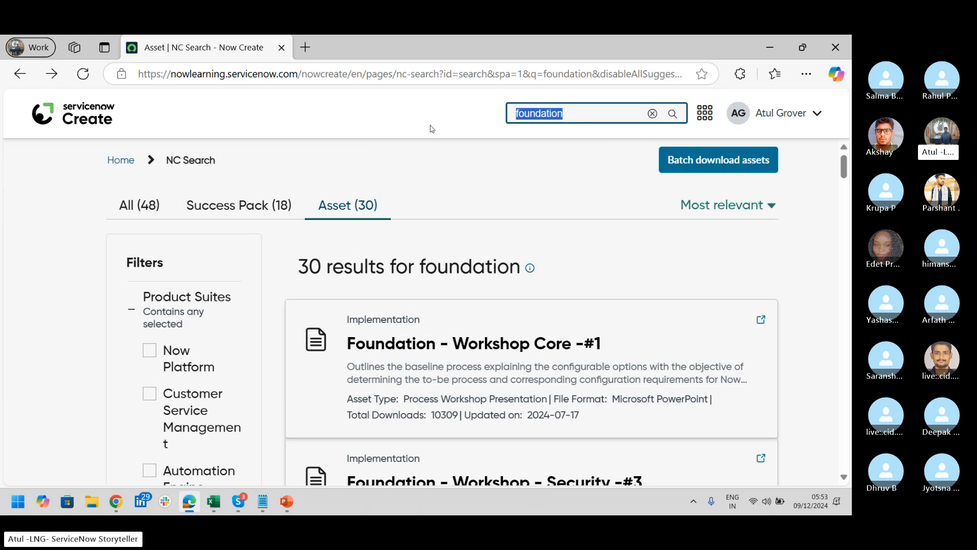
text(Clone)
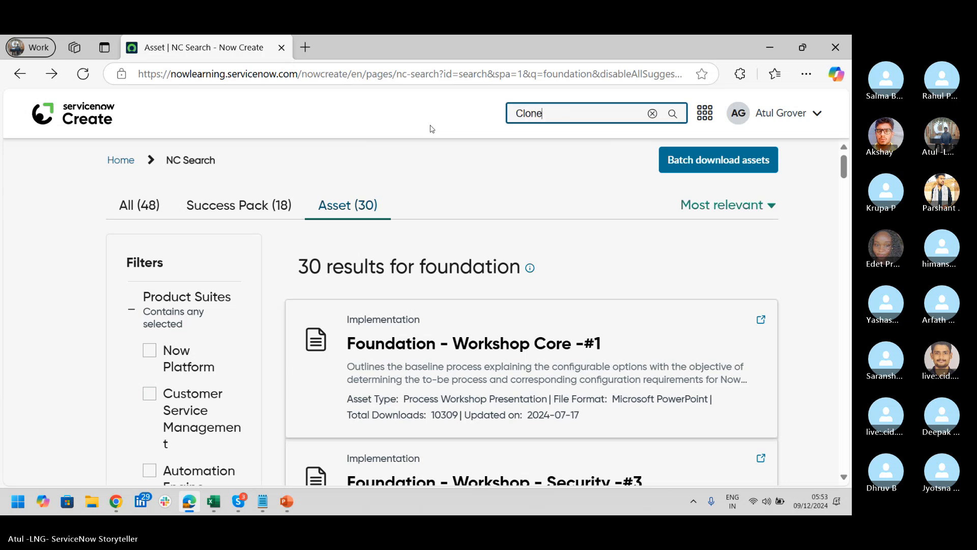
key(Return)
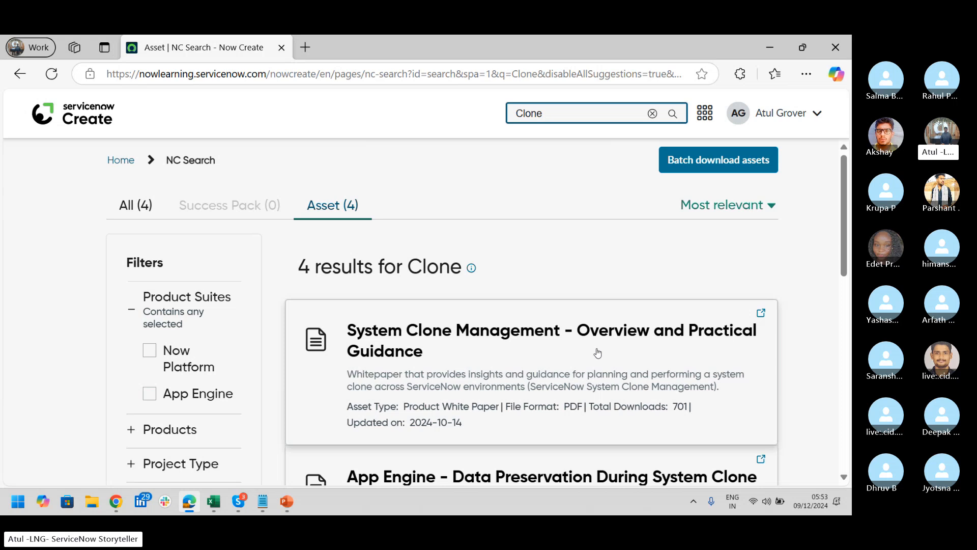
Search the assets for 'Transform map' and browse its 34 results
drag(545, 114, 414, 117)
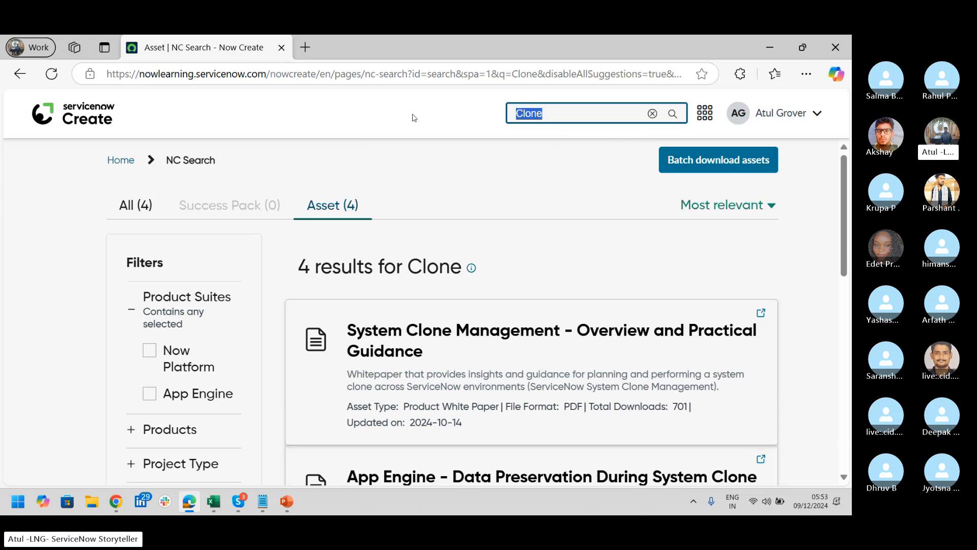
text(Trans)
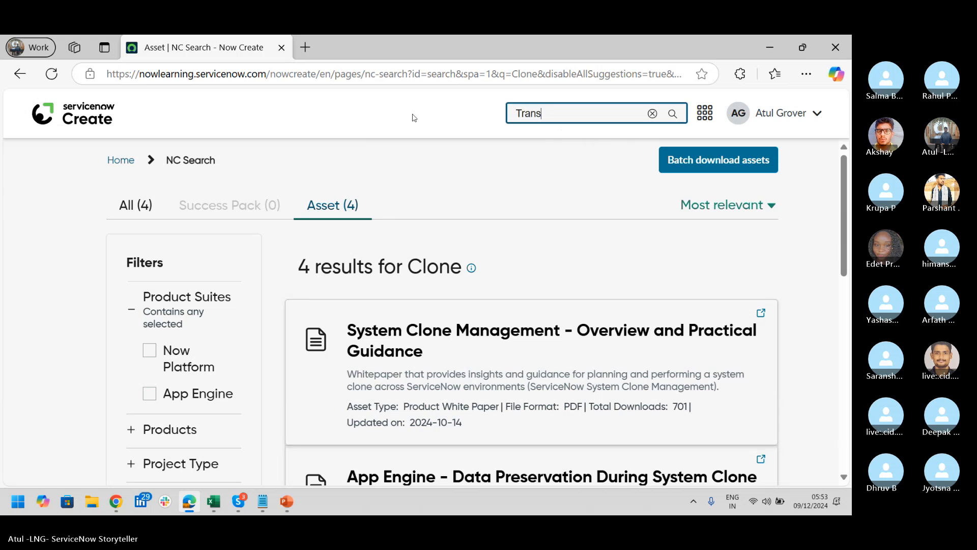
text(form map)
key(Return)
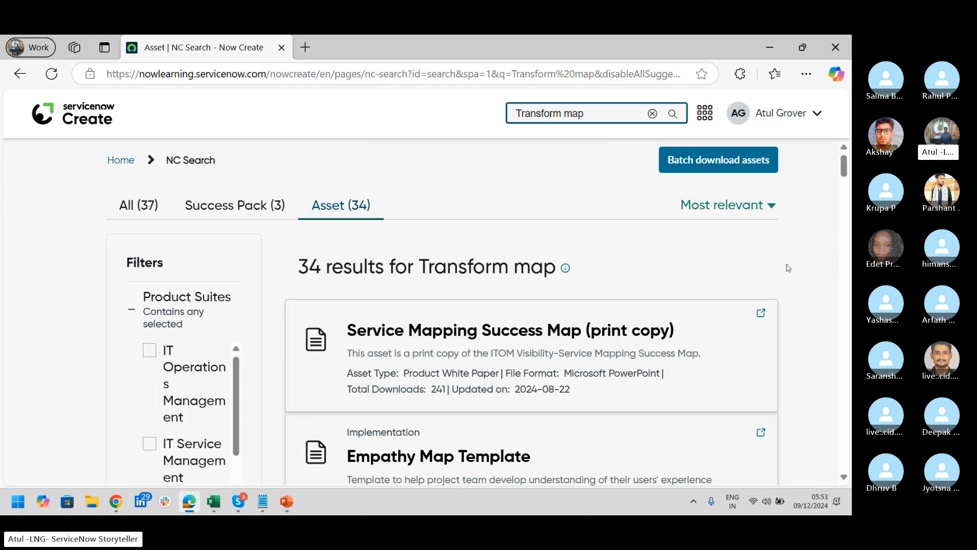
drag(845, 167, 850, 342)
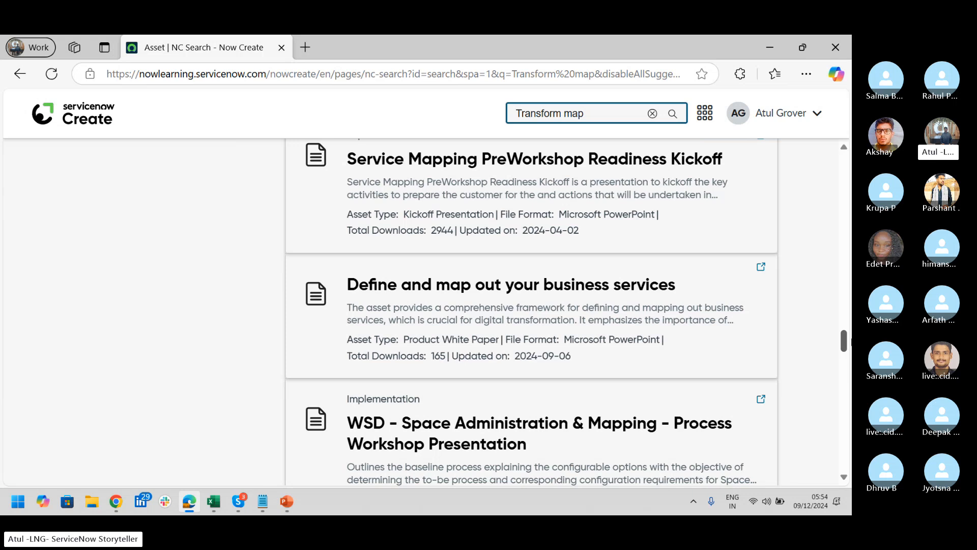
triple_click(583, 113)
Search for 'CMDB' and scroll through results like CMDB Governance and Health Configuration
text(CMDB)
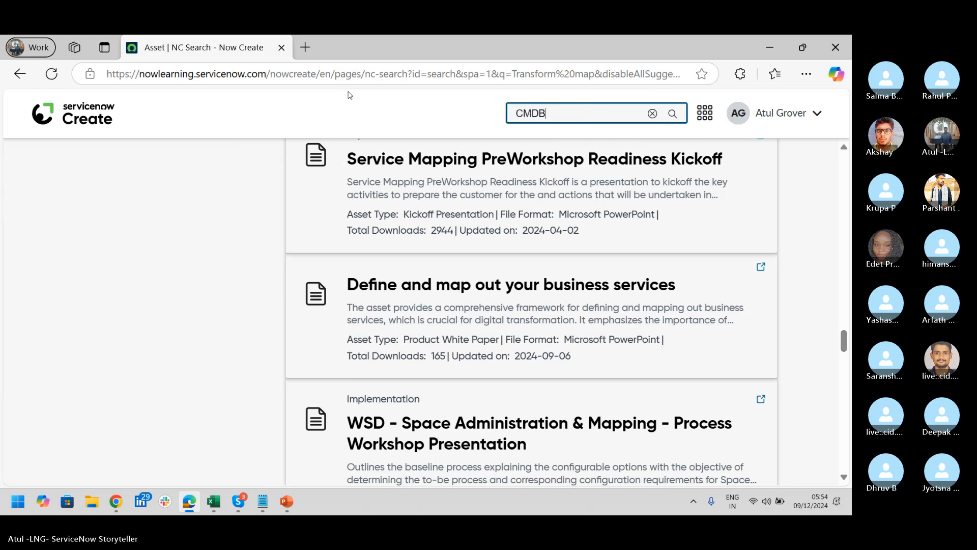
key(Return)
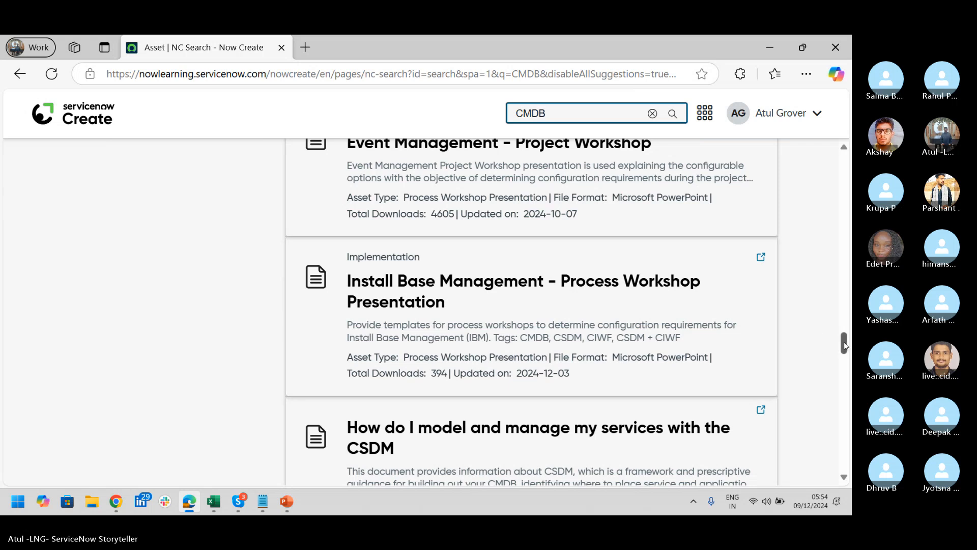
drag(844, 346, 848, 295)
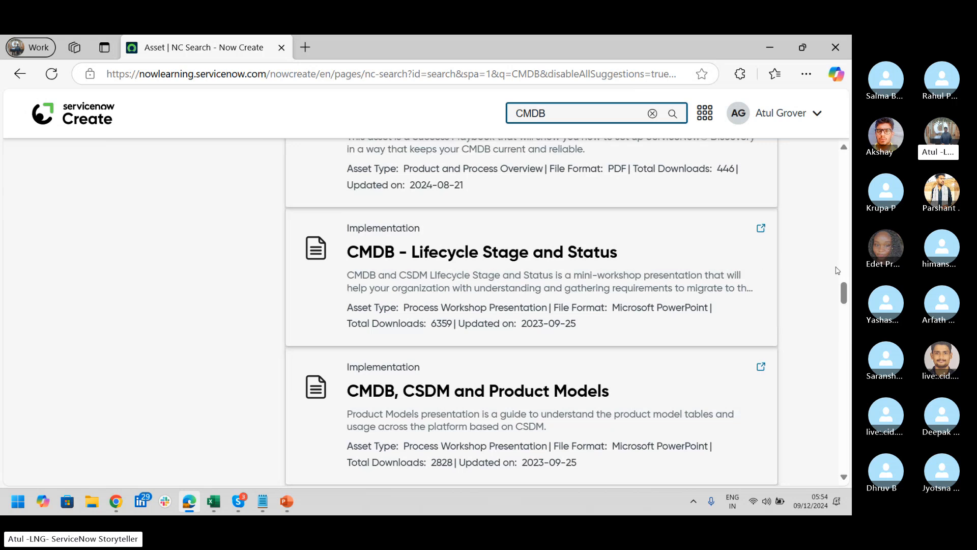
drag(846, 298, 846, 276)
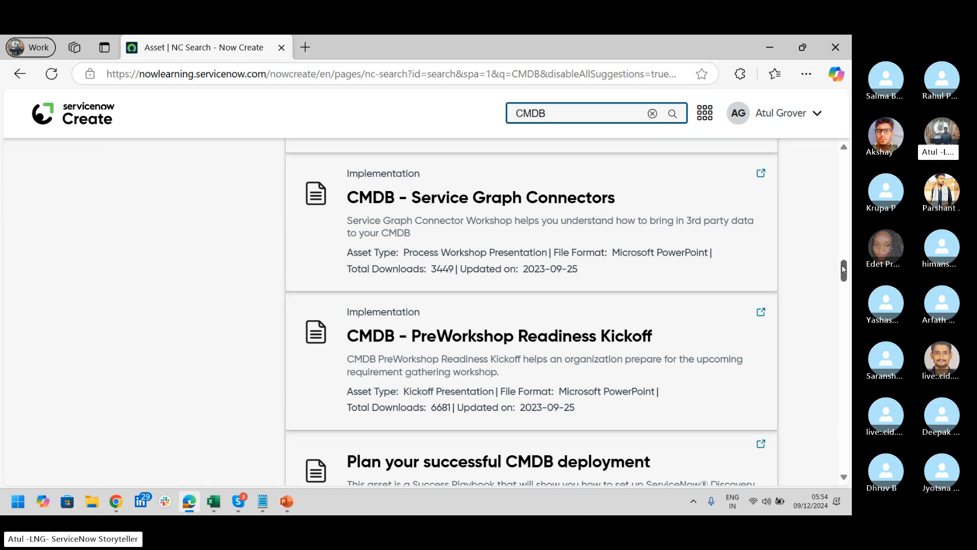
scroll(845, 269, down, 2)
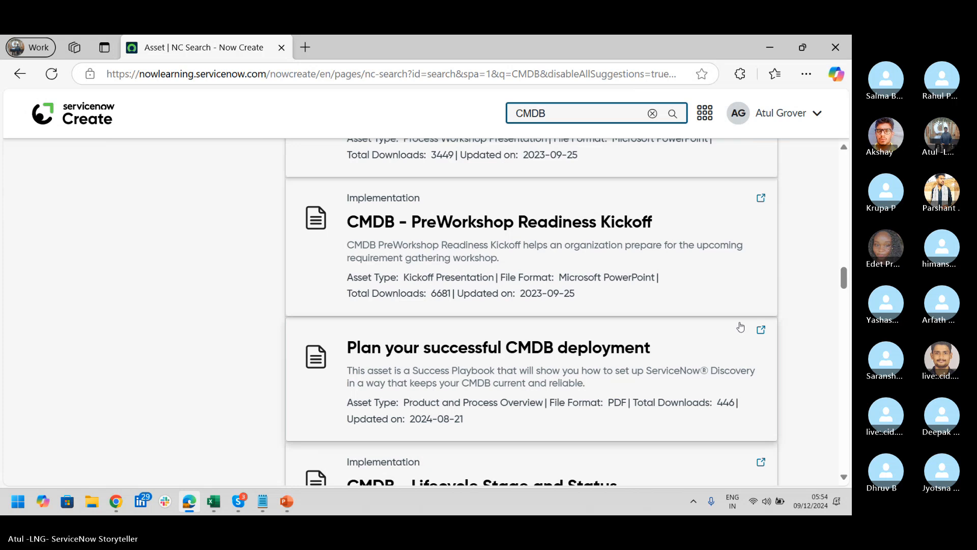
mouse_move(844, 279)
mouse_down()
mouse_move(848, 171)
mouse_move(848, 183)
mouse_up()
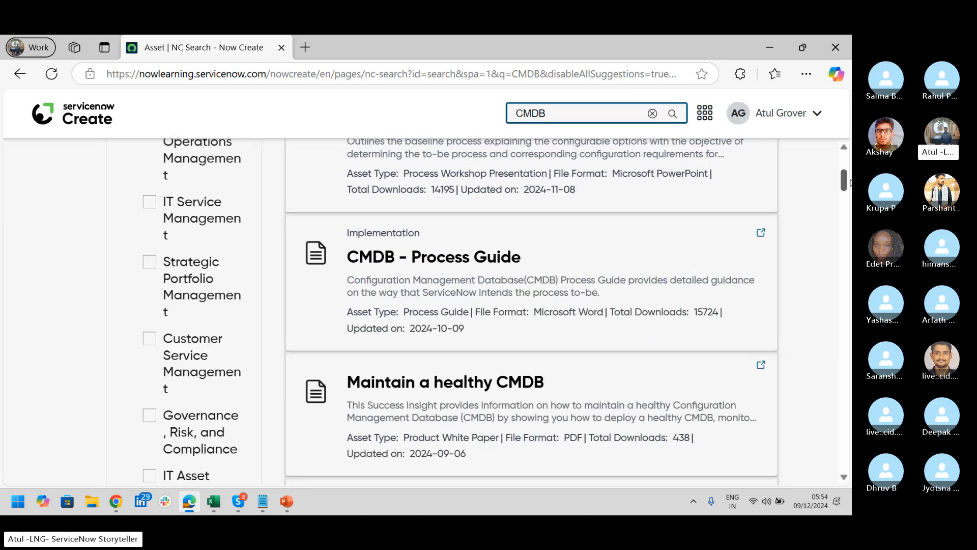
drag(849, 182, 849, 192)
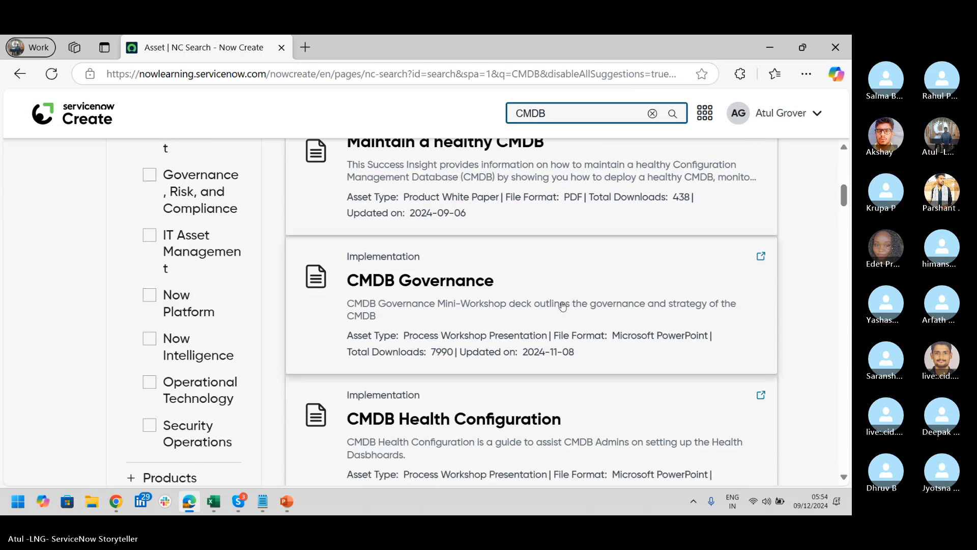
Switch via Excel back to the CSA-Batch16 Skype call and show the reaction options
key(alt+Tab)
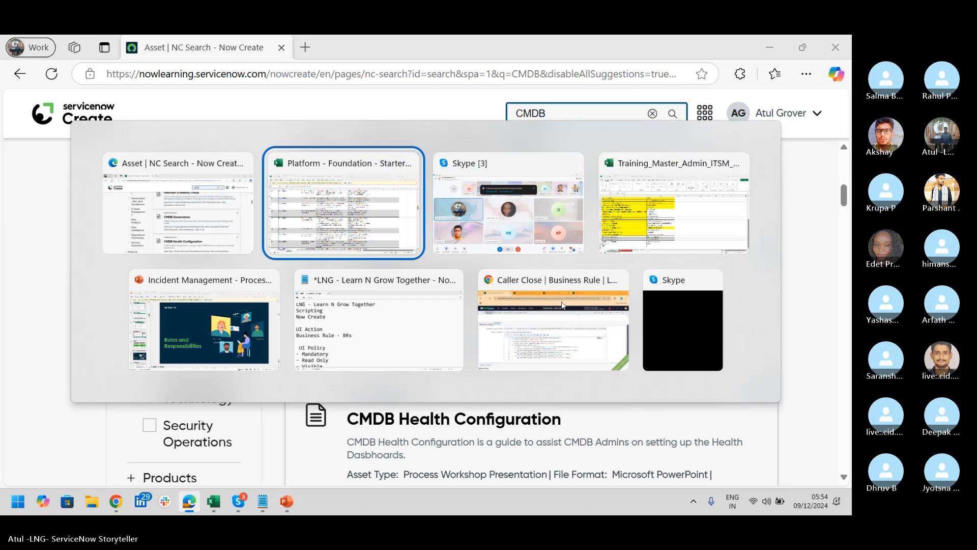
key(alt+Tab)
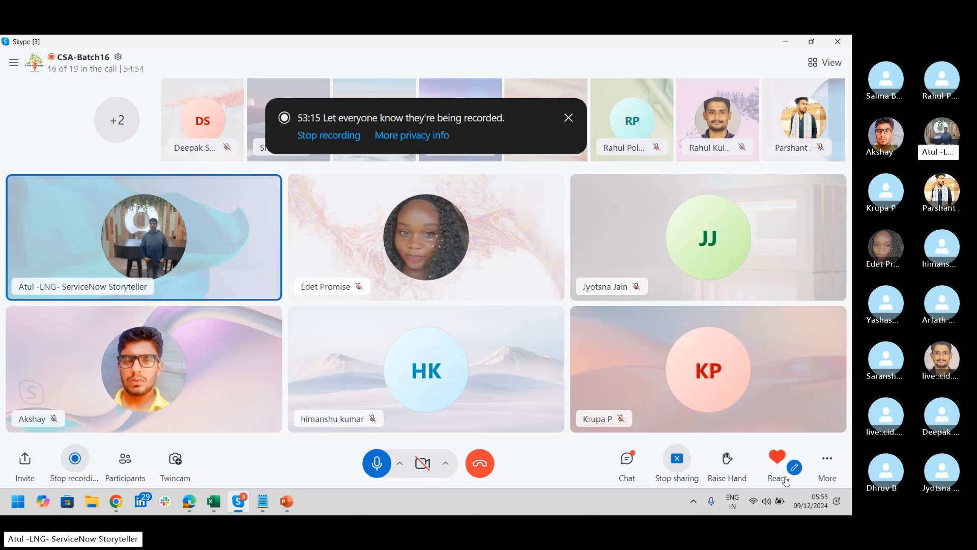
mouse_move(777, 464)
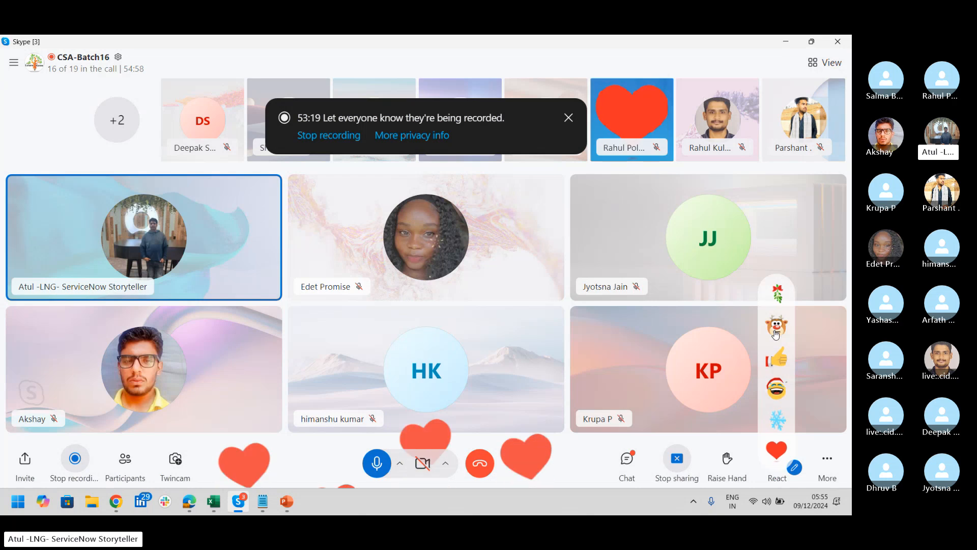
Send a snowflake reaction to the CSA-Batch16 call
click(777, 419)
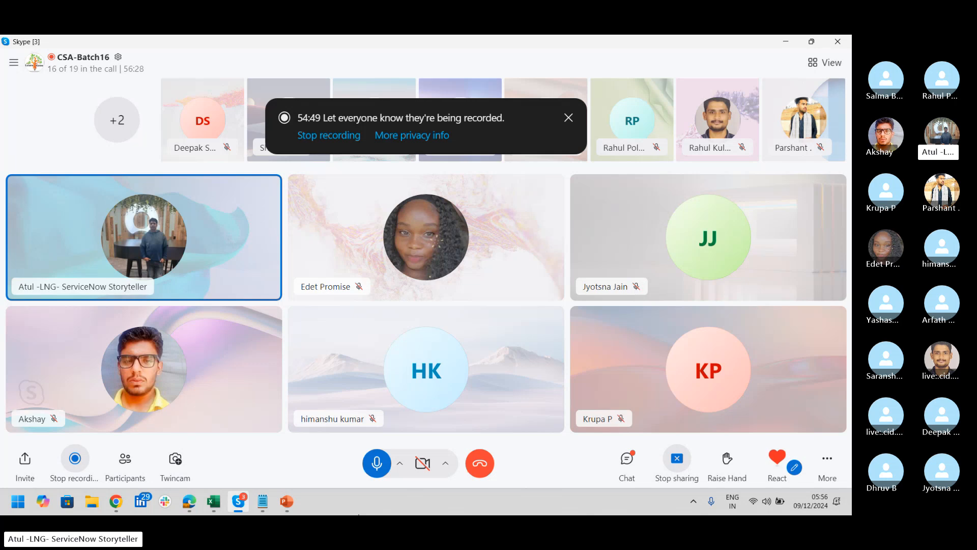
In the Notepad LNG notes, add a 'PLugins' line directly below Now Create
click(260, 510)
key(Return)
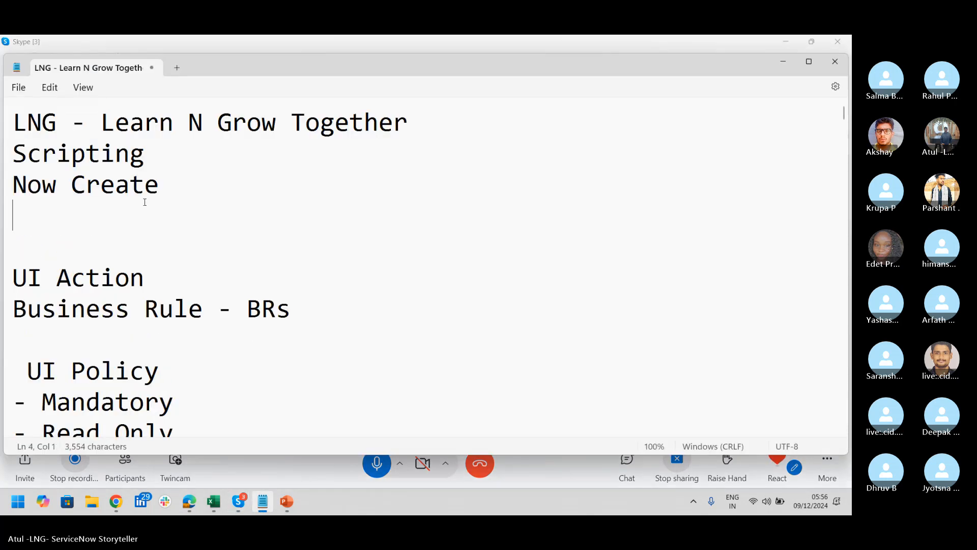
text(PLugins)
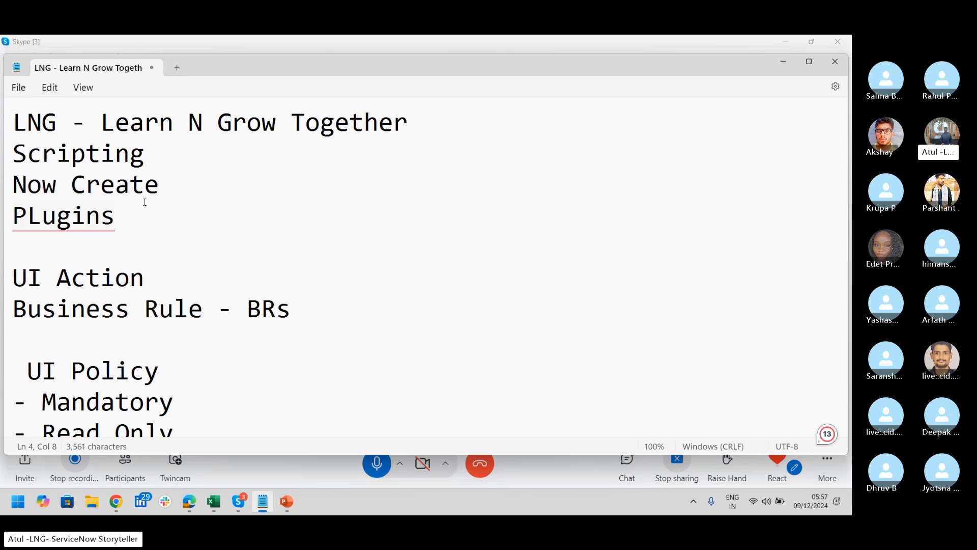
Go back to incident INC0010166 in Chrome and expand its Related Records section
click(117, 502)
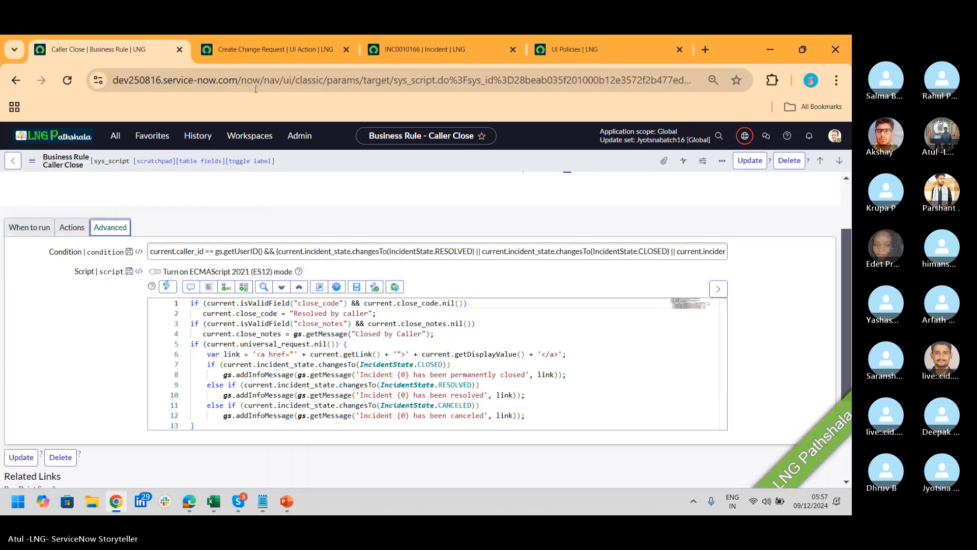
click(270, 50)
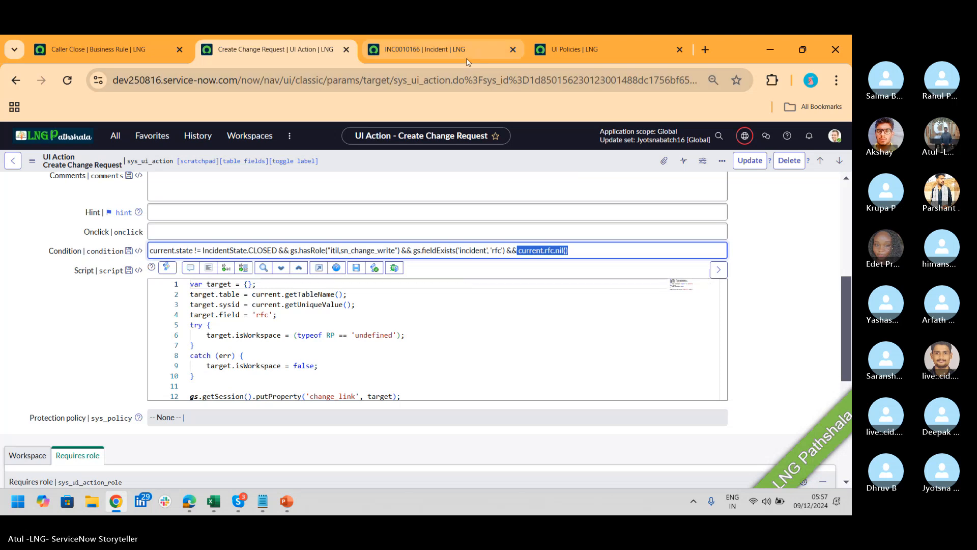
click(424, 51)
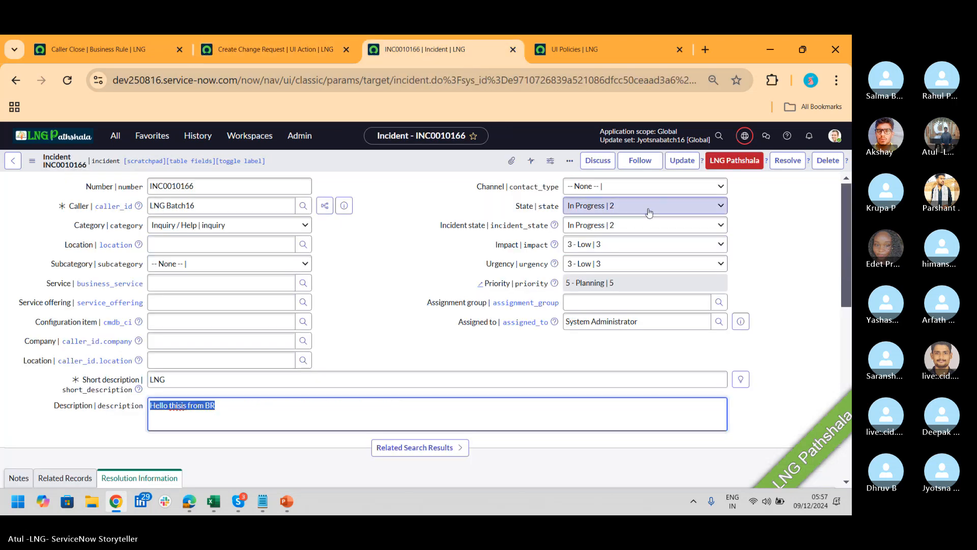
scroll(293, 252, down, 5)
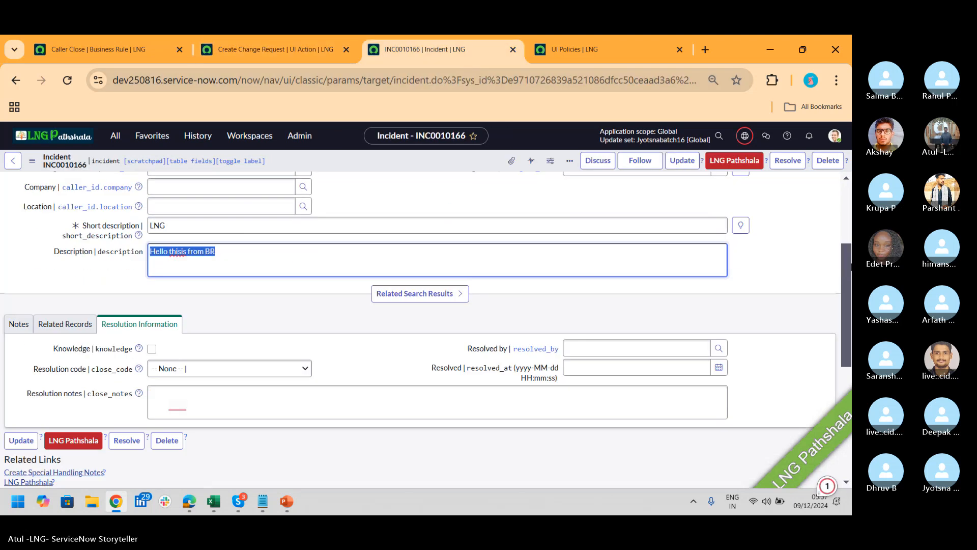
click(76, 231)
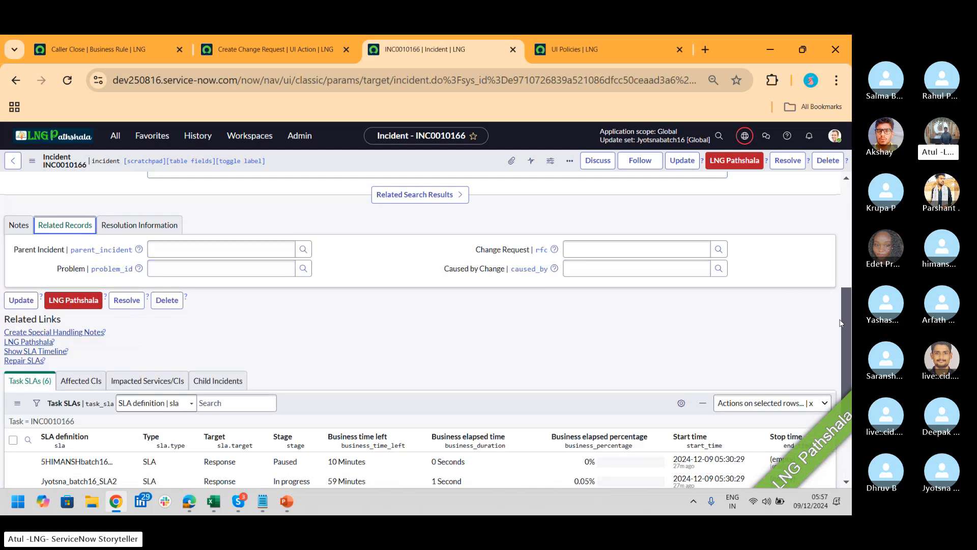
drag(845, 326, 847, 201)
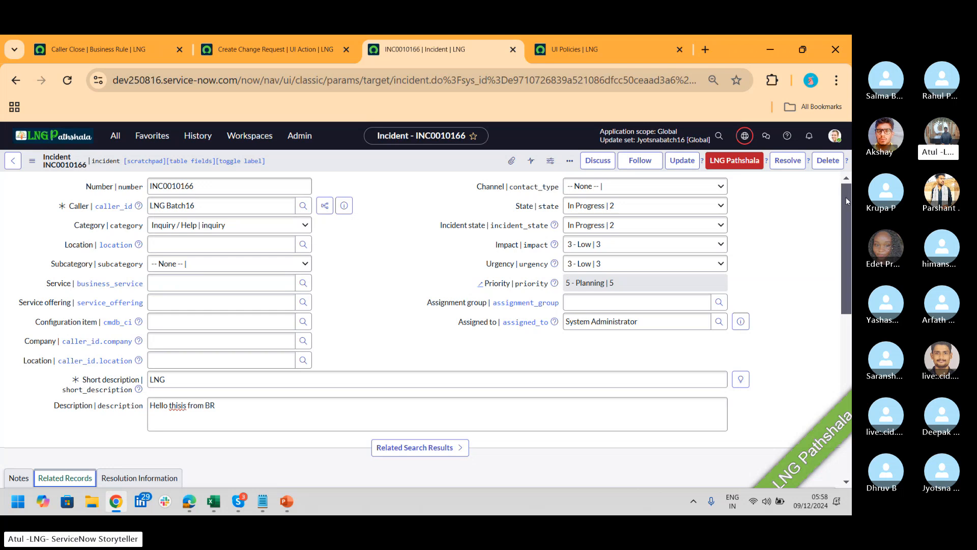
Filter the All navigator for 'plugins' and open the Plugins page in Application Manager
click(114, 136)
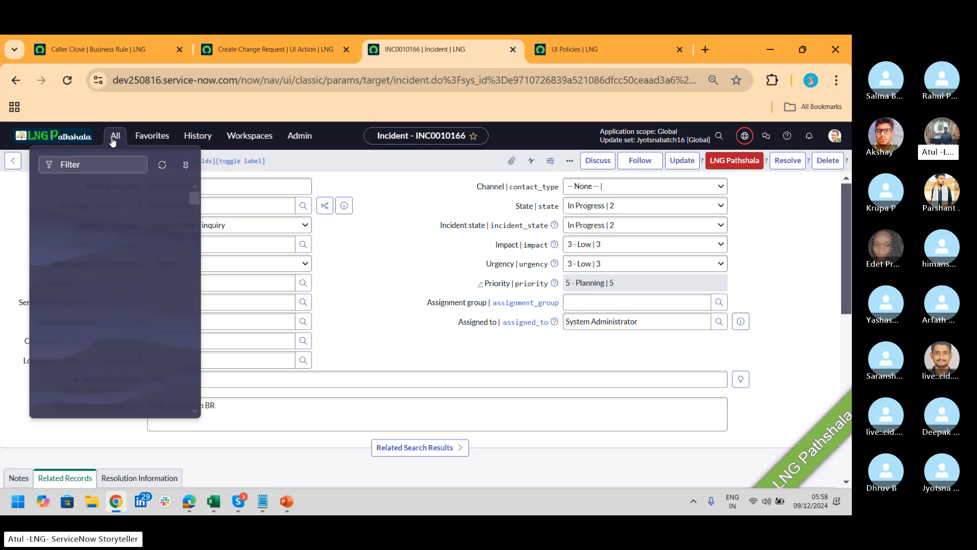
text(p)
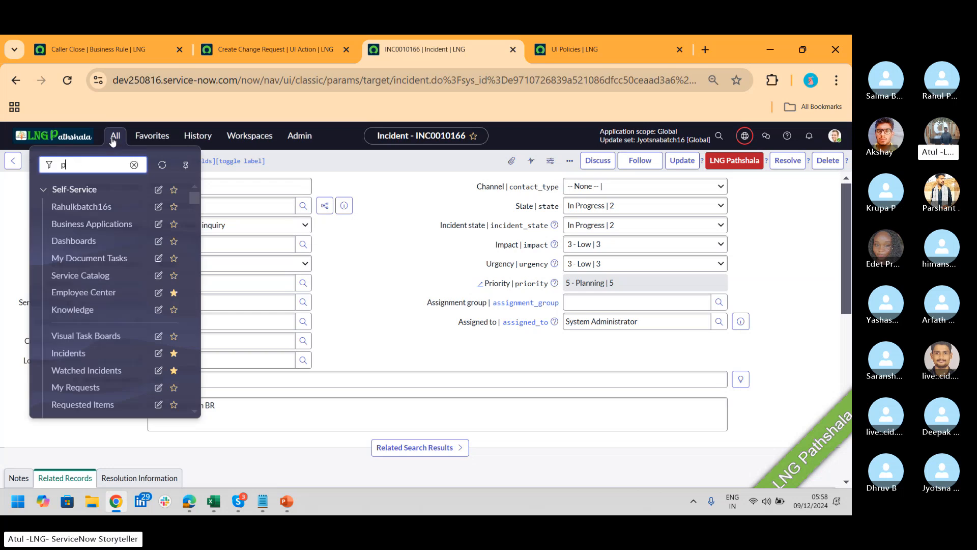
text(lugins)
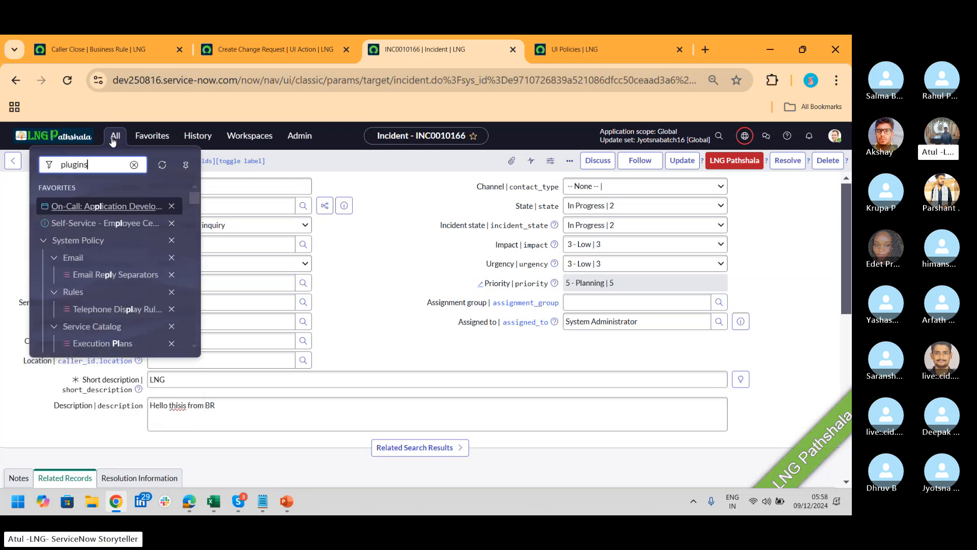
click(71, 268)
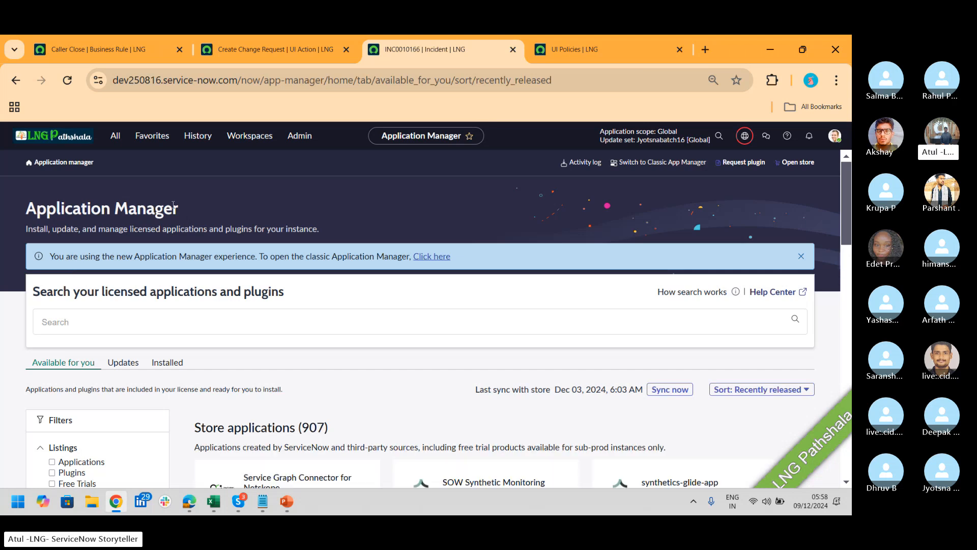
drag(178, 207, 23, 212)
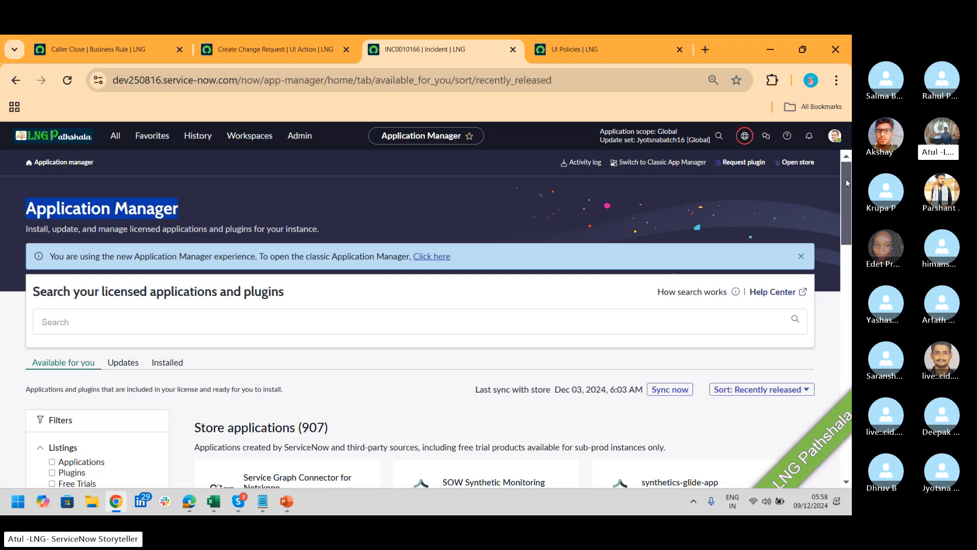
drag(845, 178, 850, 201)
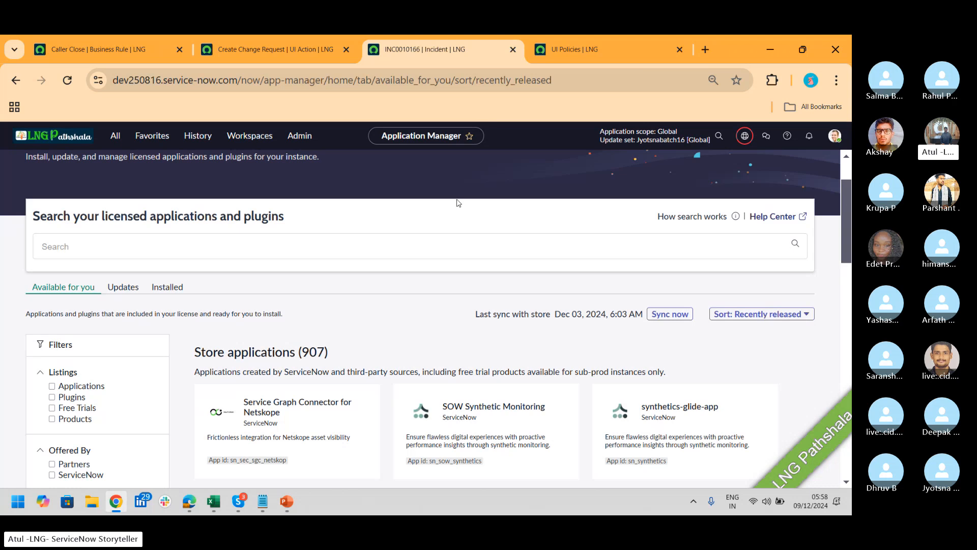
Search Application Manager for 'mass CI', then refine the query to 'Mass CI Update'
click(231, 246)
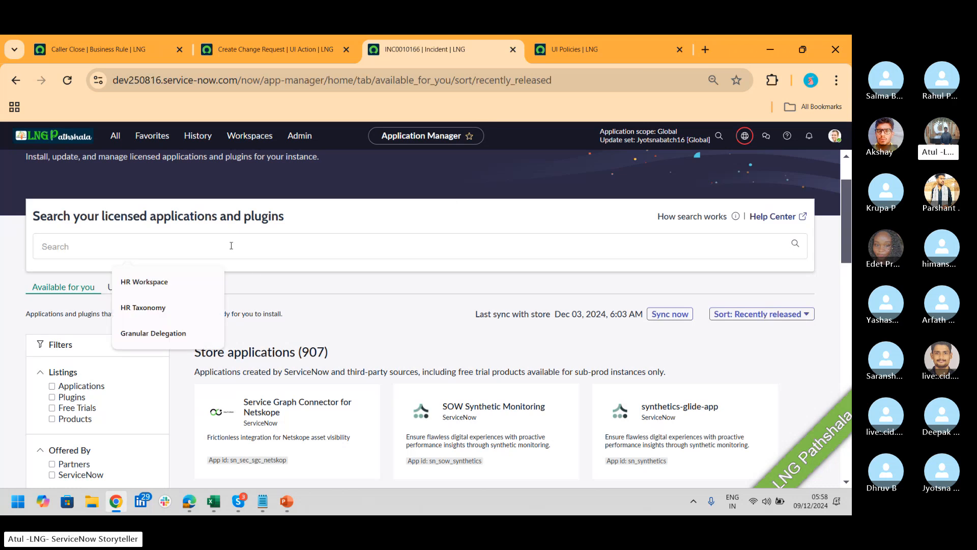
text(mas)
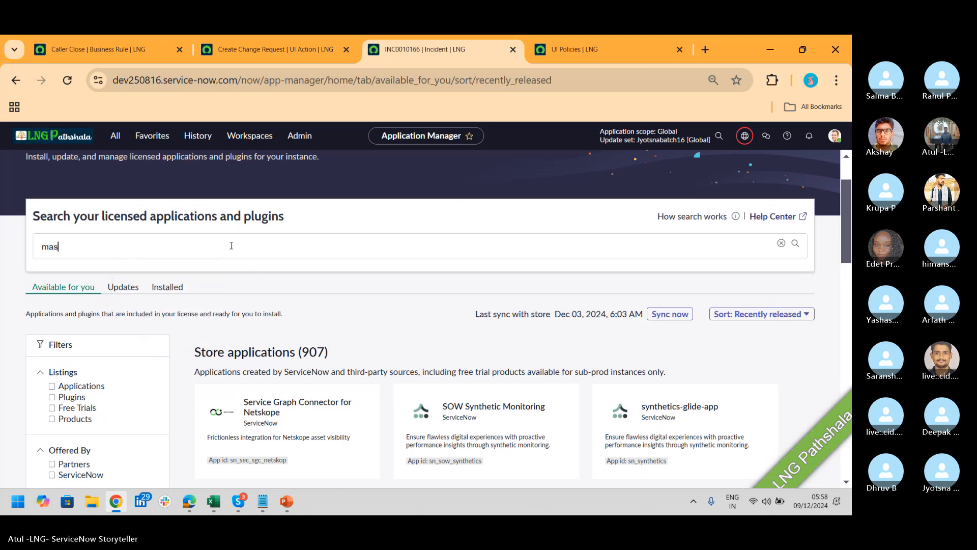
text(s Cl)
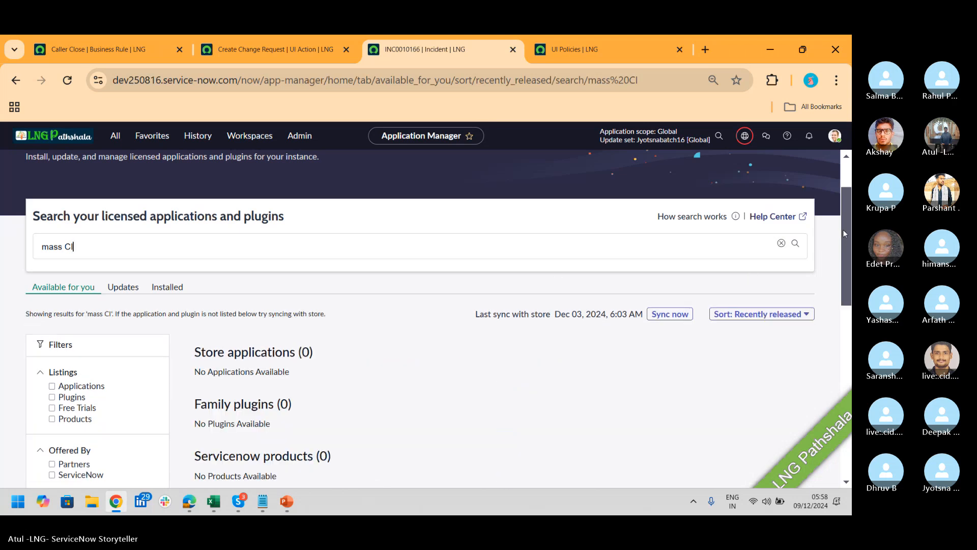
mouse_move(842, 228)
mouse_down()
mouse_move(841, 313)
mouse_move(835, 243)
mouse_up()
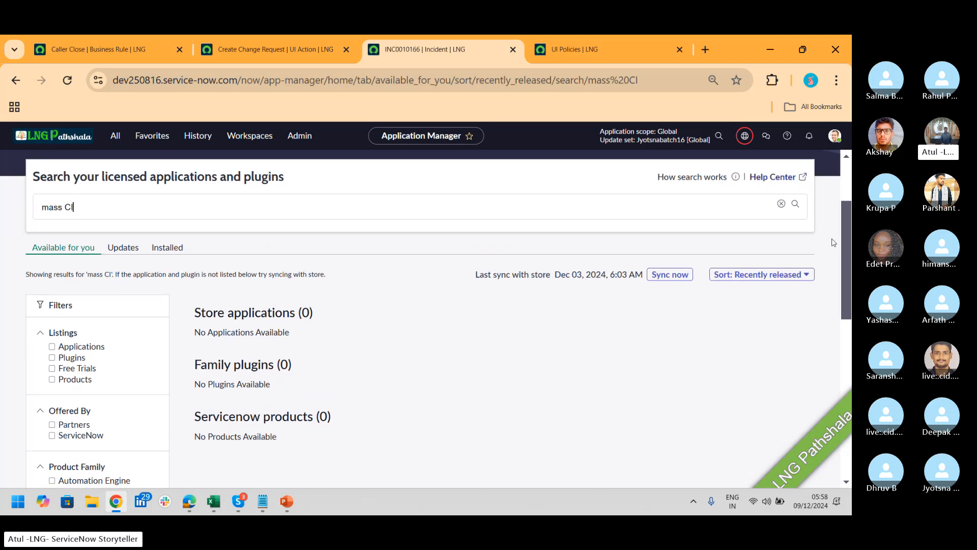
drag(83, 209, 0, 216)
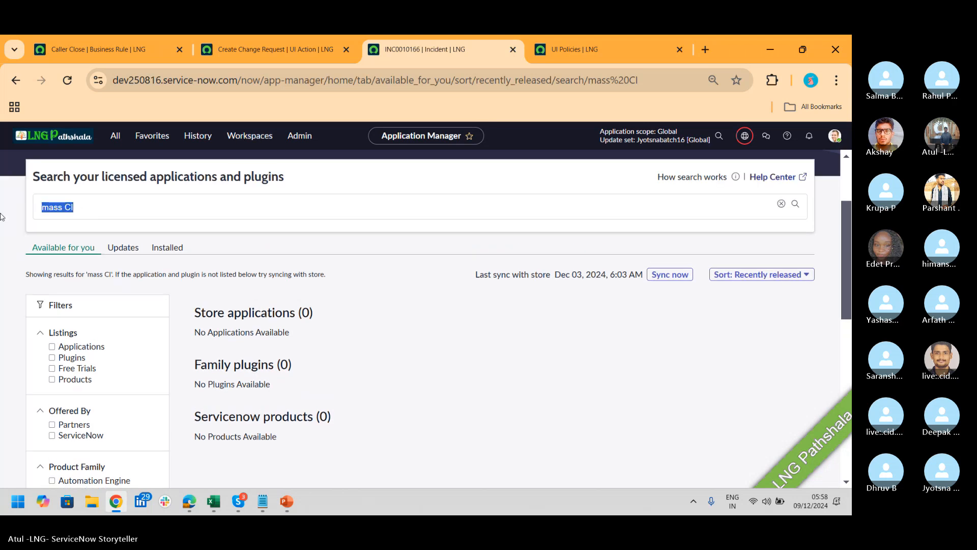
text(C)
key(BackSpace)
text(Mass Cl Update)
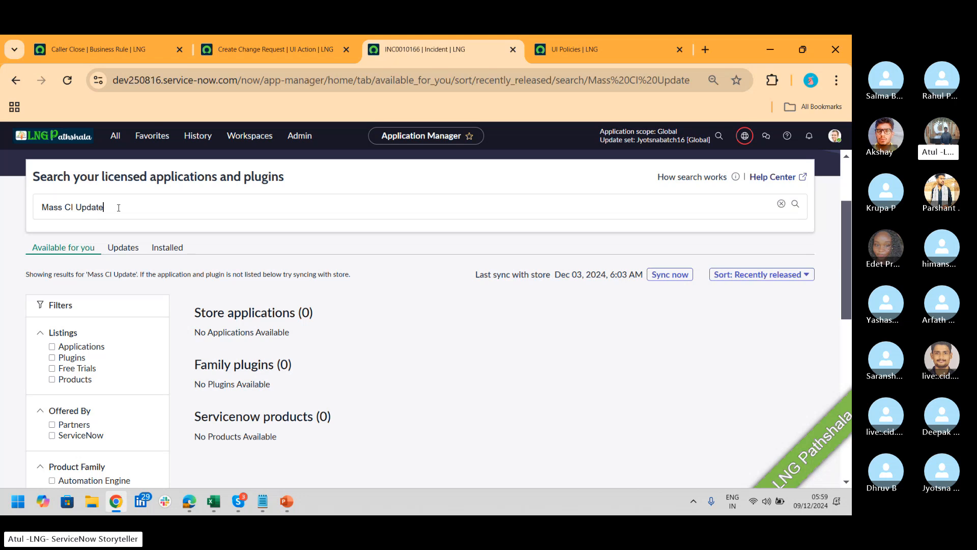
drag(116, 206, 34, 212)
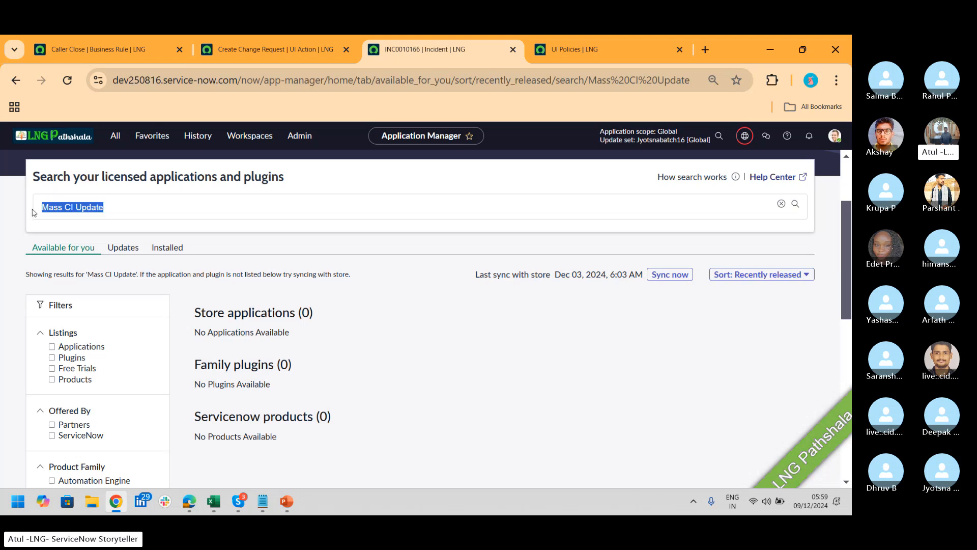
Search Google for 'mass ci update plugin' in a new tab
click(706, 45)
text(maa)
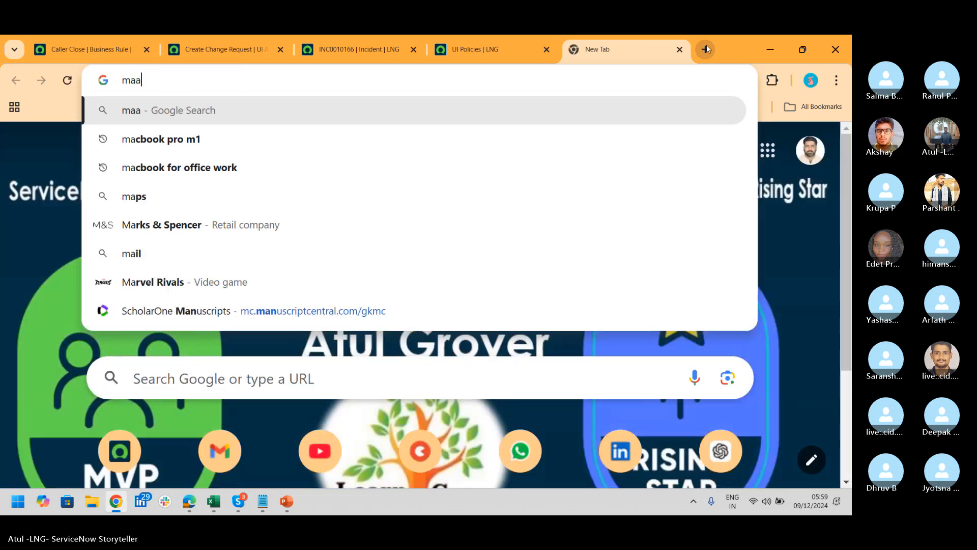
key(BackSpace)
text(ss ci upd)
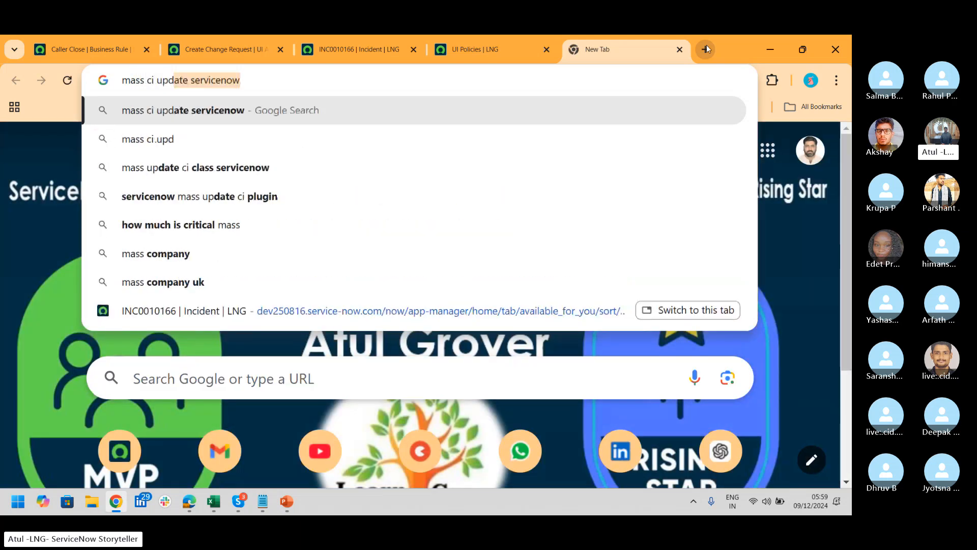
text(aye)
key(BackSpace)
key(BackSpace)
key(BackSpace)
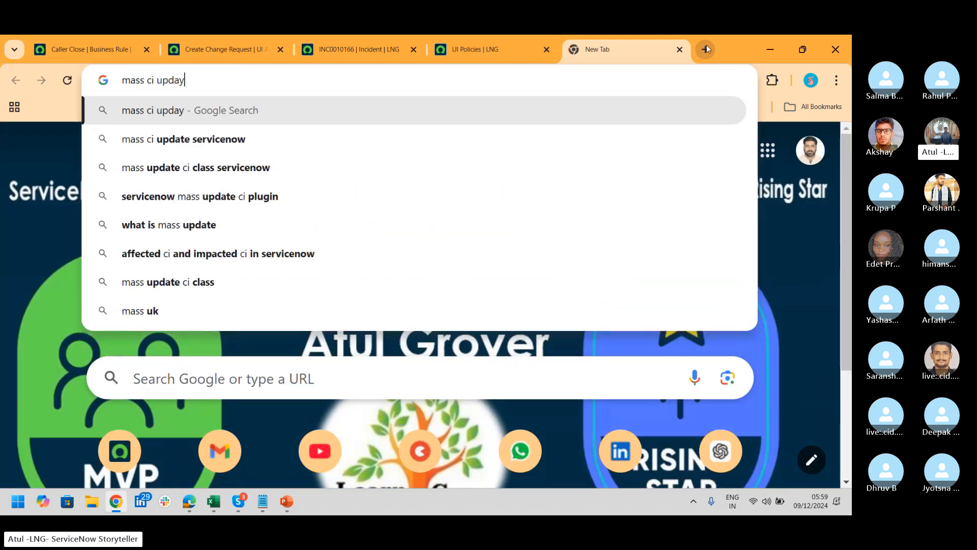
text(te plug)
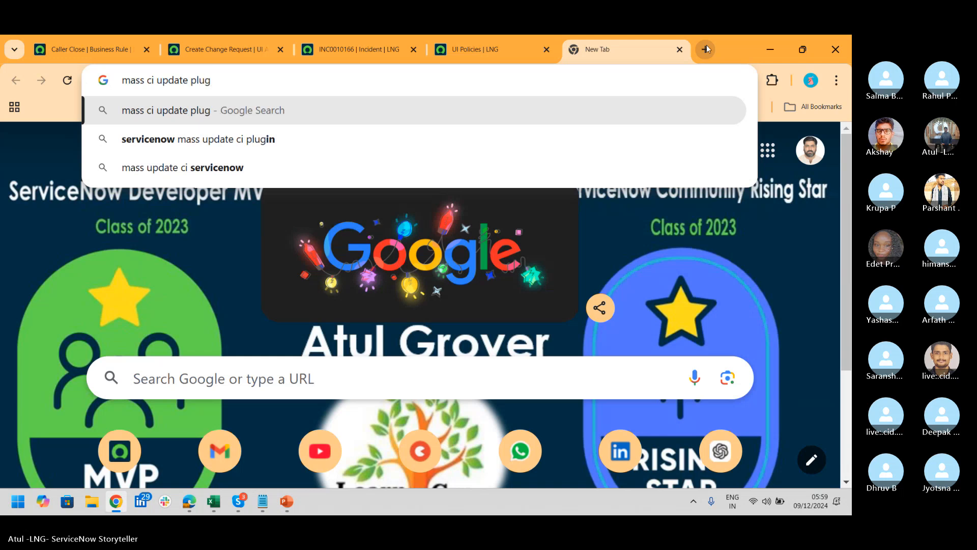
text(in)
key(Return)
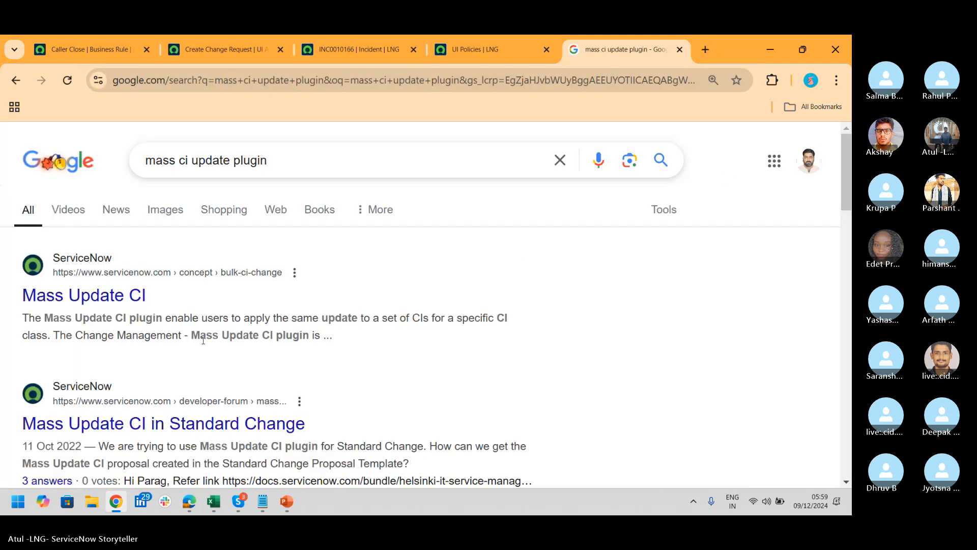
Read the Mass Update CI docs result, noting 'Mass update CI class', then return to UI Policies
click(102, 295)
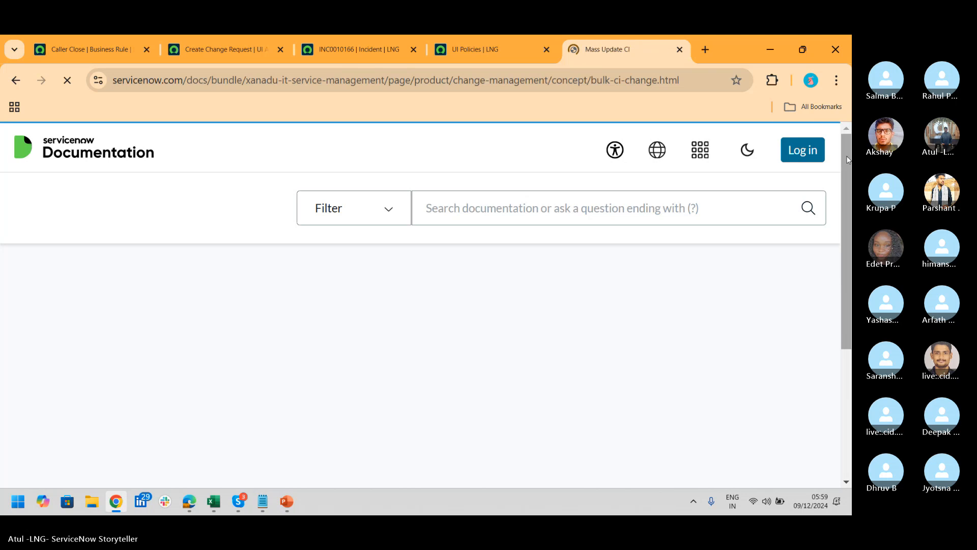
drag(849, 163, 851, 298)
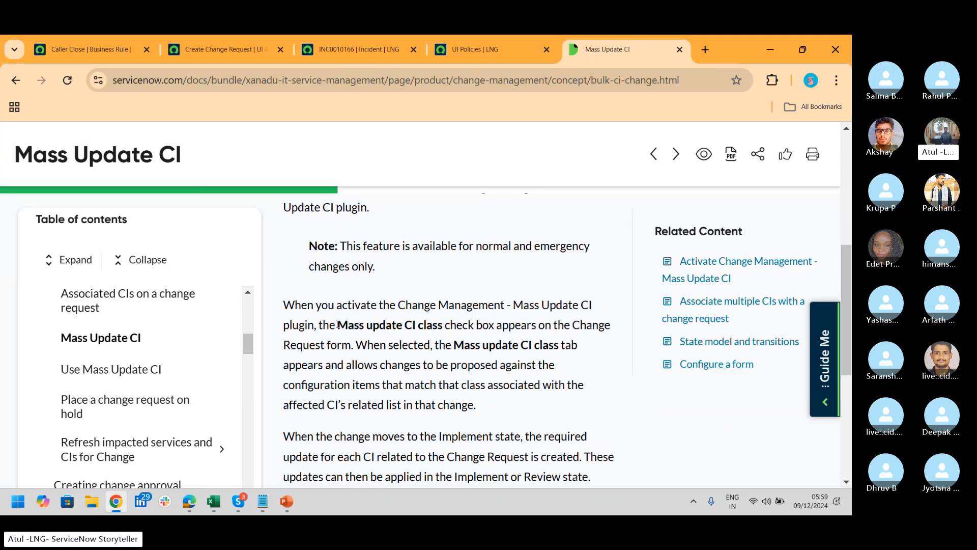
drag(337, 326, 442, 330)
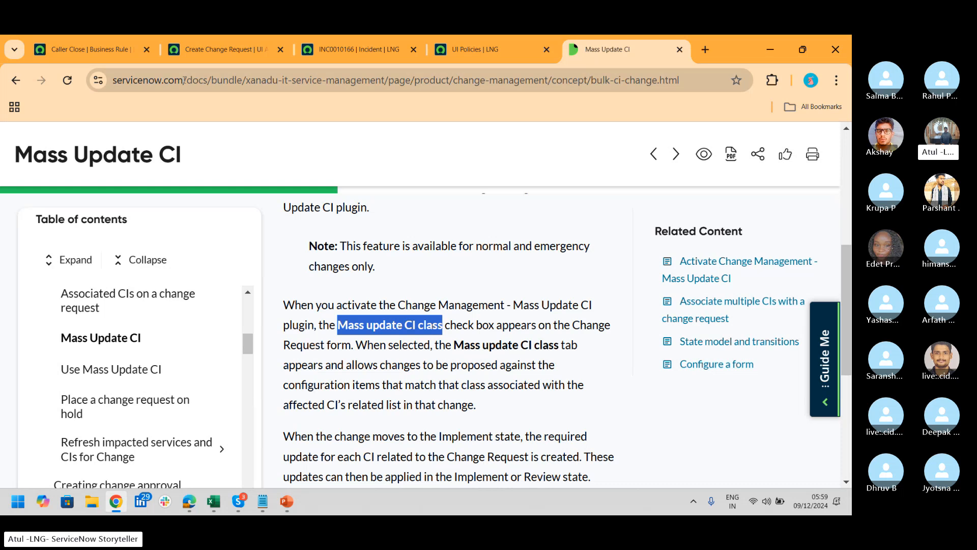
click(476, 50)
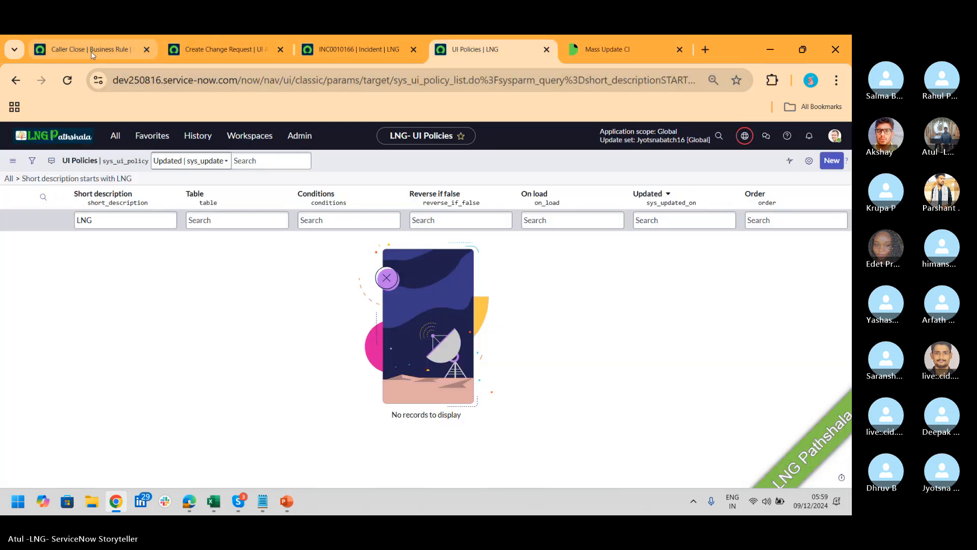
On the Application Manager tab, search for 'Mass update CI class' and select the query afterwards
click(90, 51)
click(231, 46)
click(395, 53)
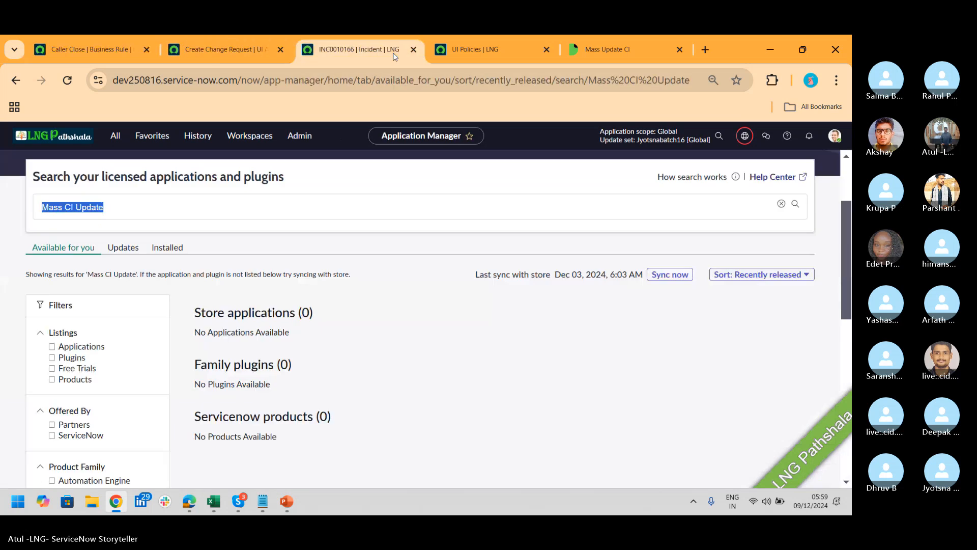
text(Mass update CI class)
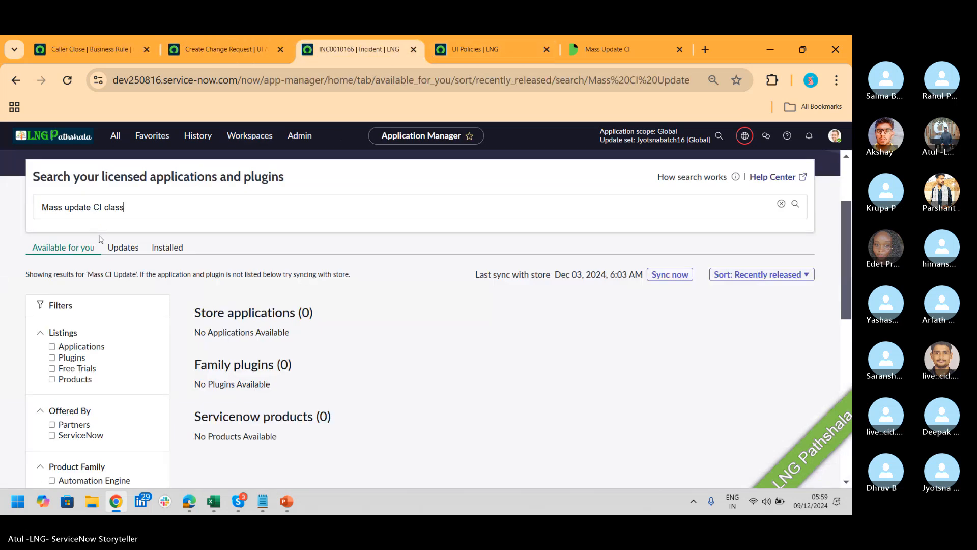
key(Return)
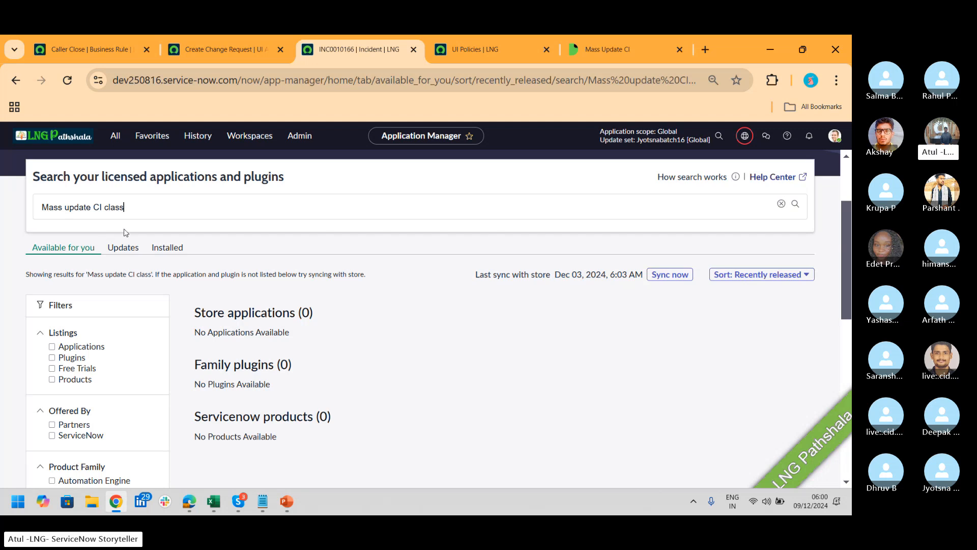
drag(127, 209, 2, 224)
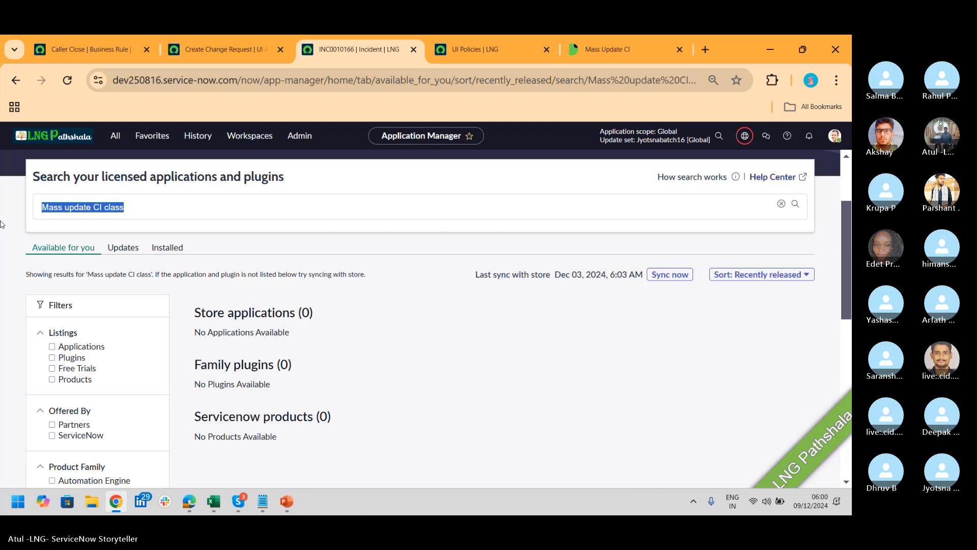
Search Application Manager for 'Customer Service Management'
text(C)
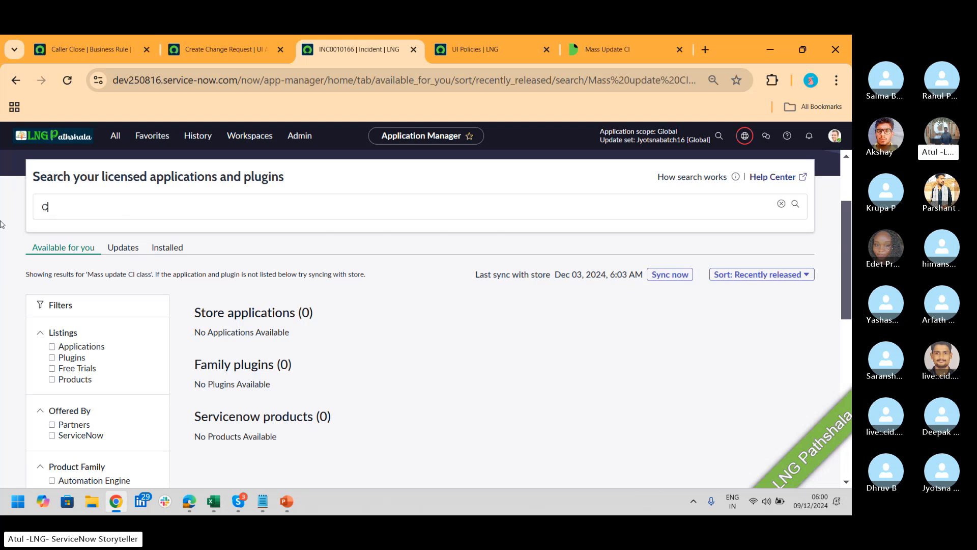
text(usto)
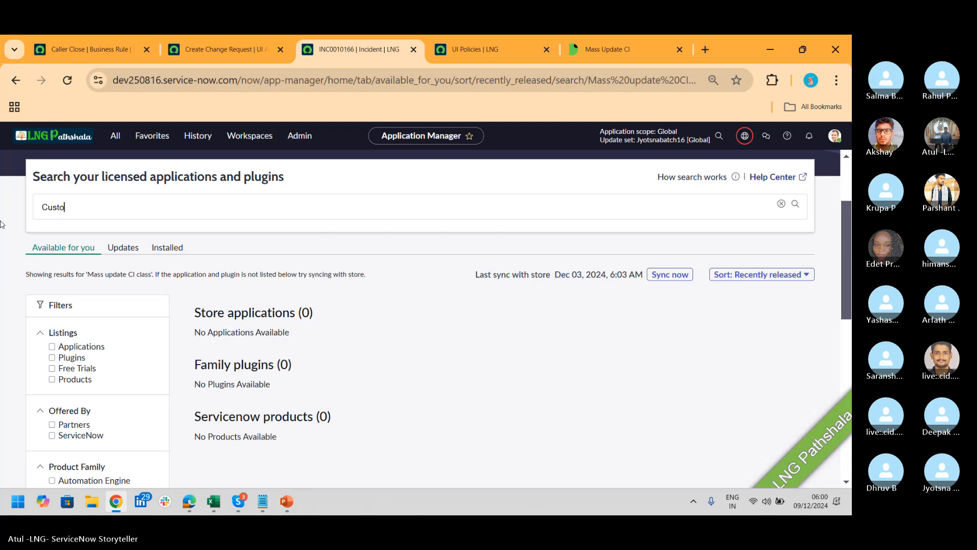
text(mer Service Management)
key(Return)
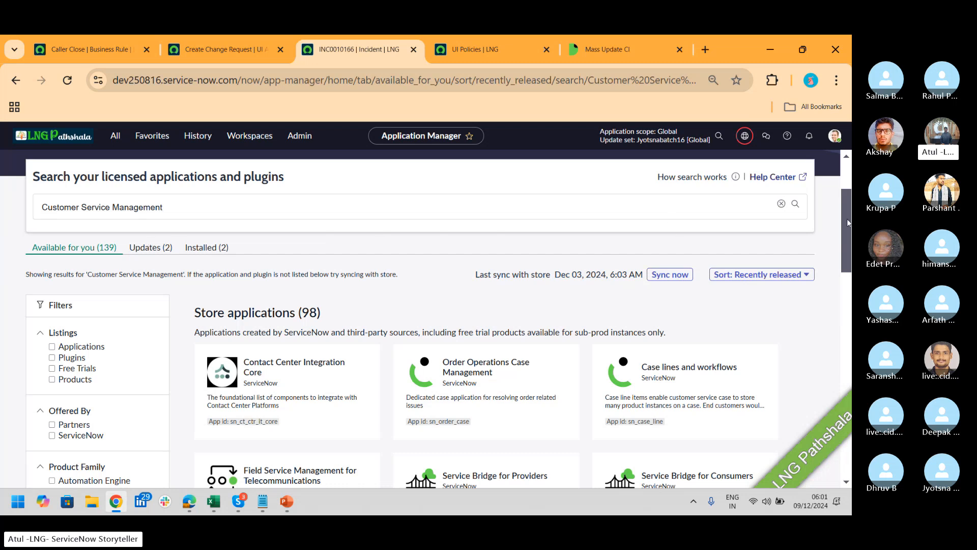
Open the Customer Service Management card under ServiceNow products to see its 25 plugins
scroll(845, 202, down, 4)
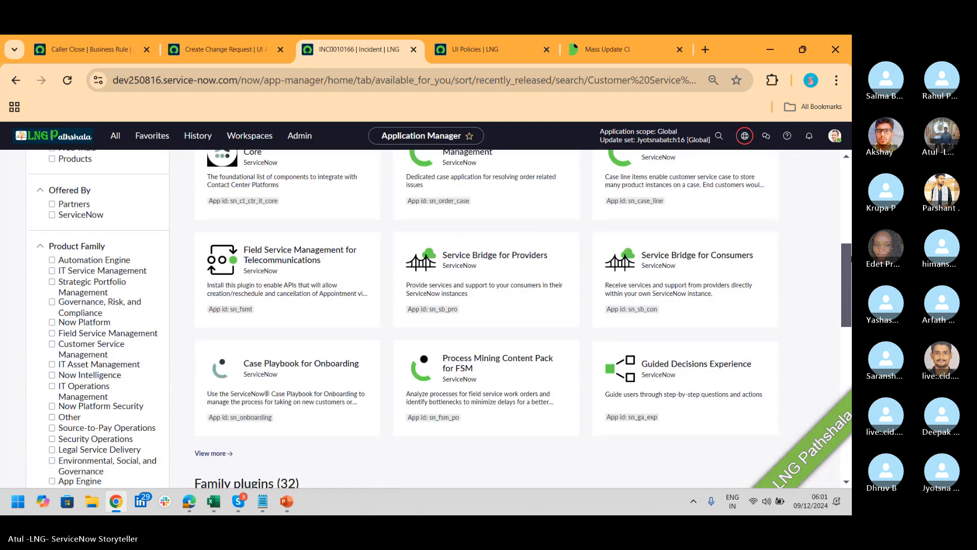
scroll(508, 316, down, 6)
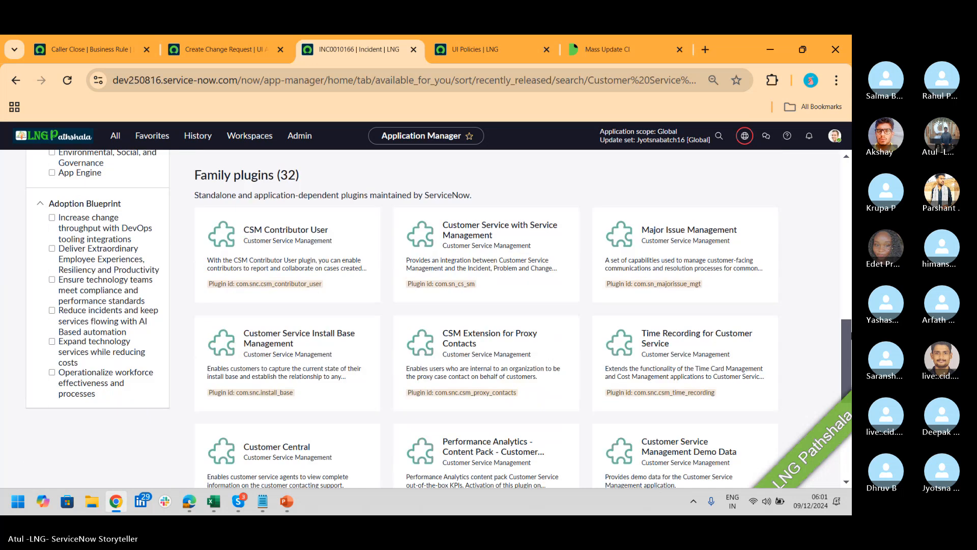
scroll(509, 315, down, 5)
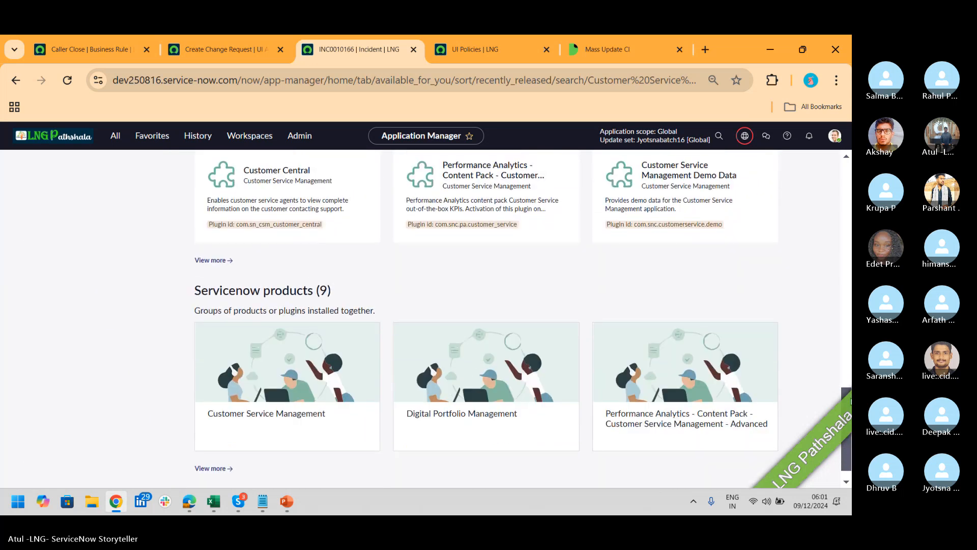
scroll(508, 315, down, 1)
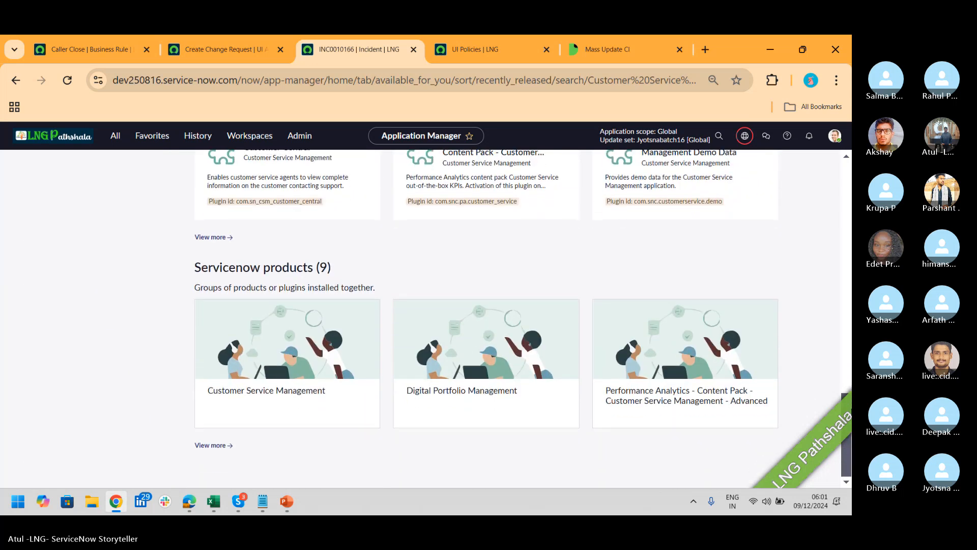
click(329, 346)
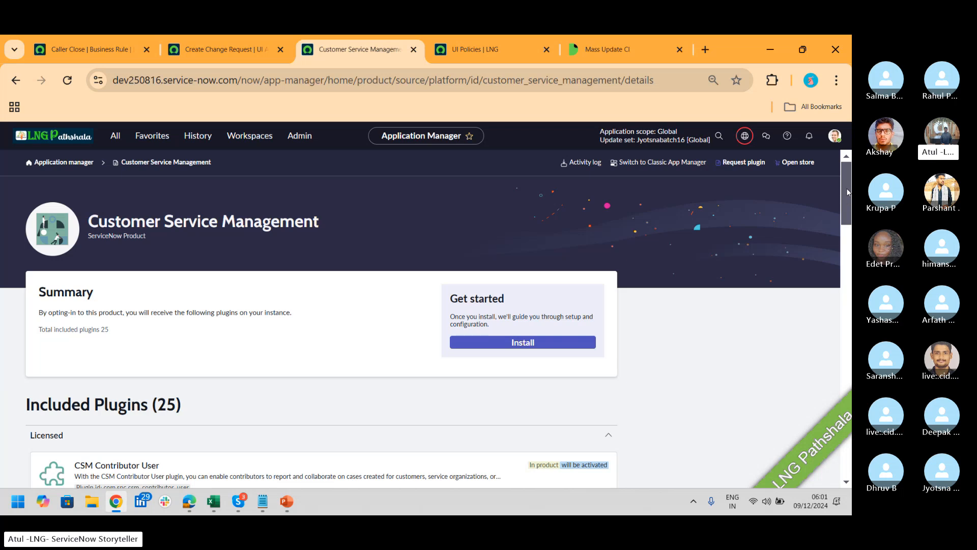
mouse_move(846, 192)
mouse_down()
mouse_move(849, 473)
mouse_move(848, 200)
mouse_up()
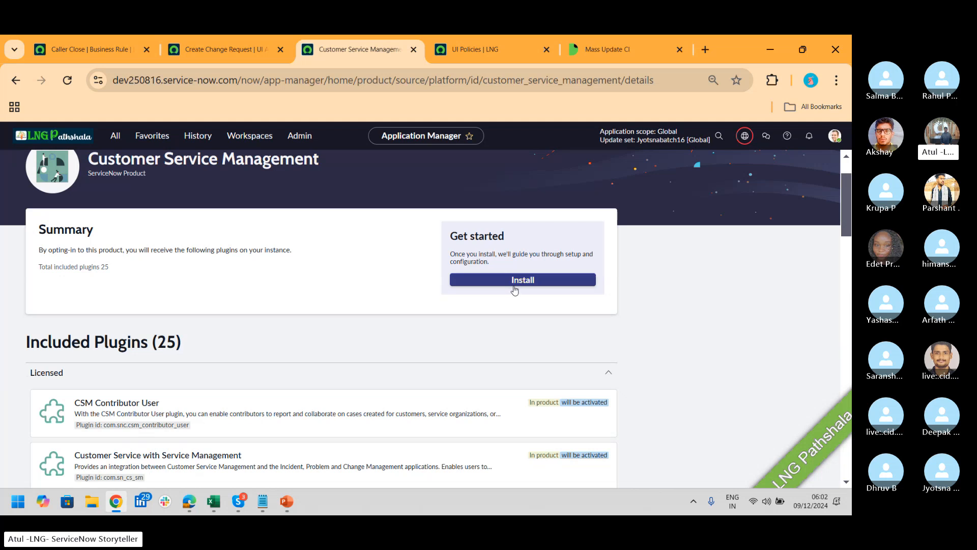
Start the Customer Service Management installation with Load demo data checked
click(514, 289)
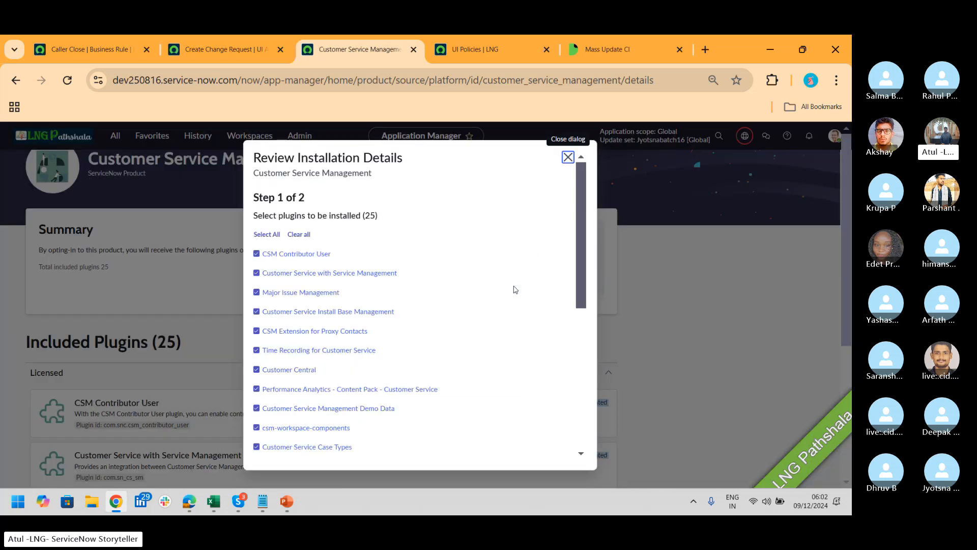
drag(579, 225, 575, 401)
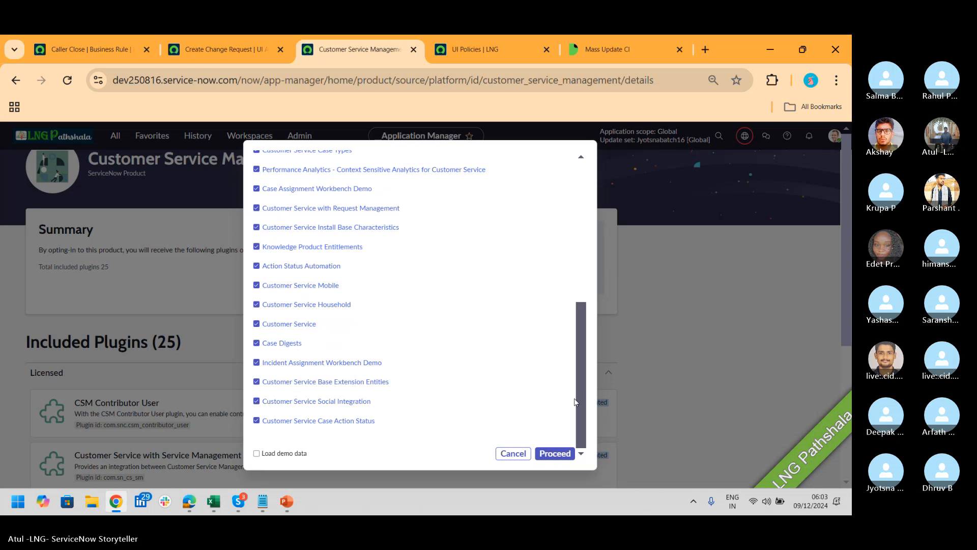
click(291, 458)
click(108, 50)
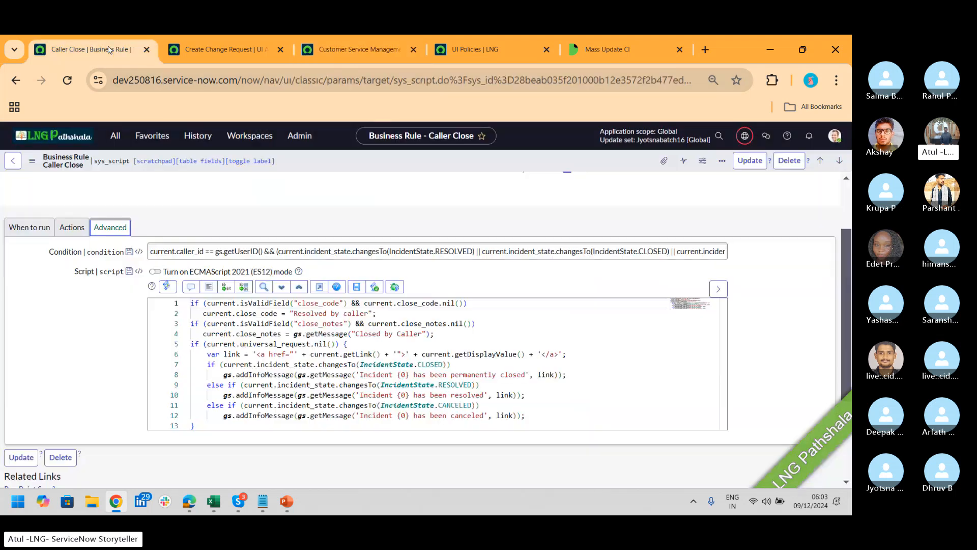
click(115, 135)
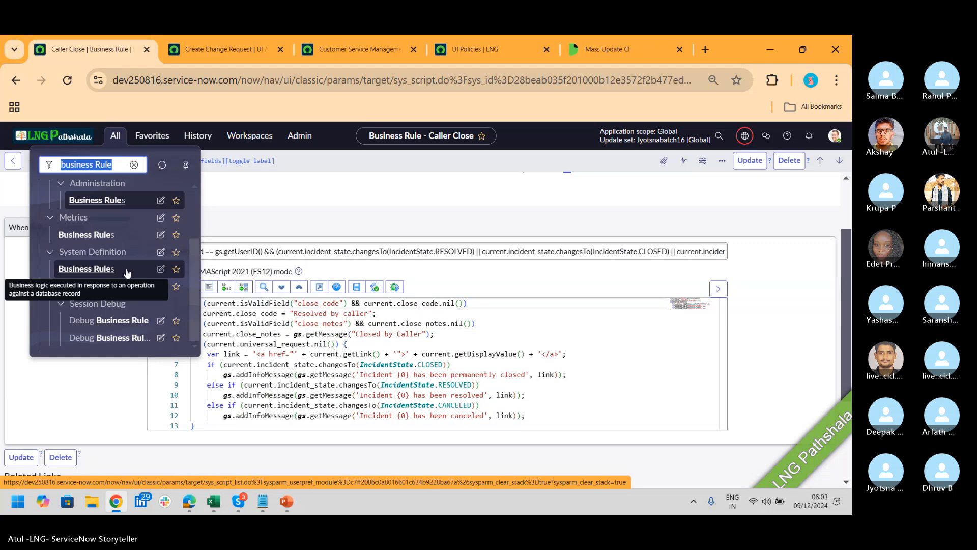
click(359, 50)
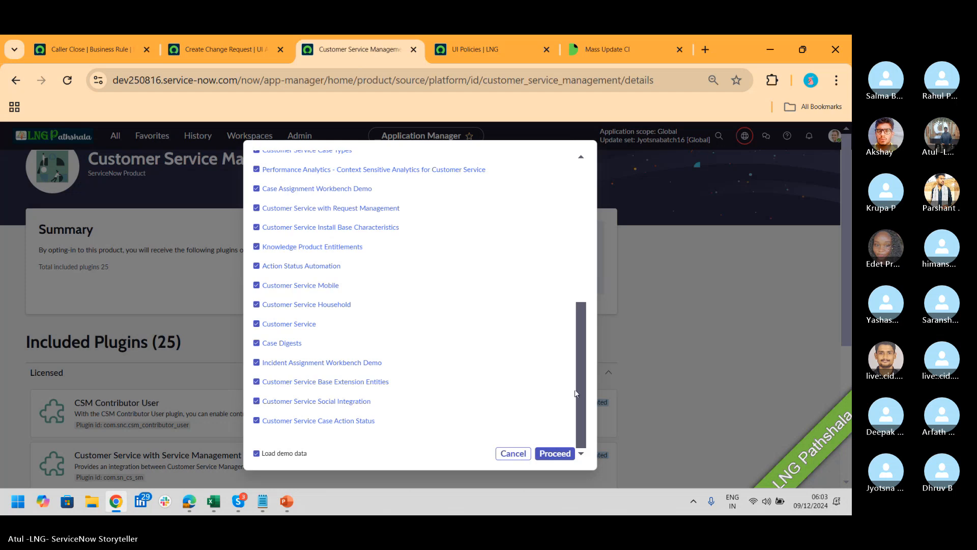
Schedule the 25-plugin install for later, 2024-12-09 at 08:00, and close the success dialog
click(557, 454)
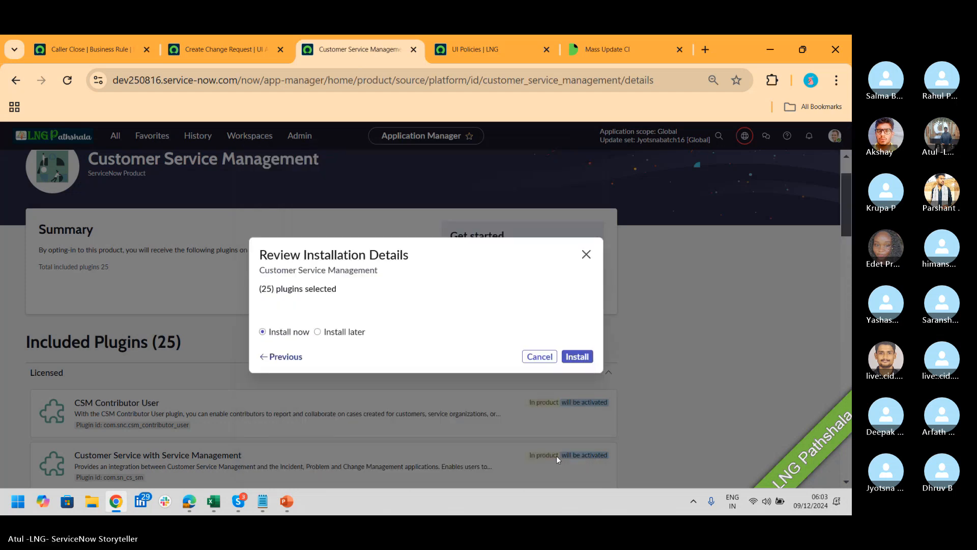
click(319, 334)
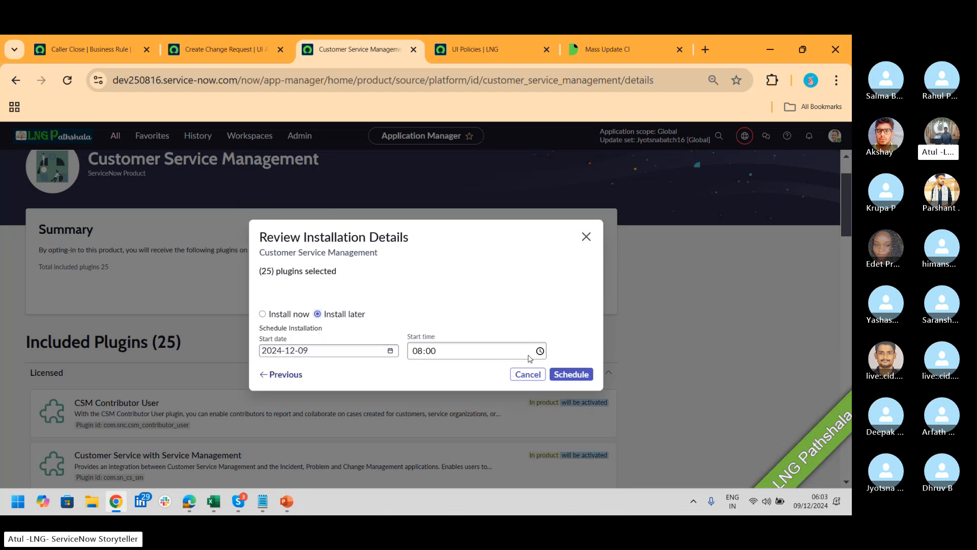
click(586, 378)
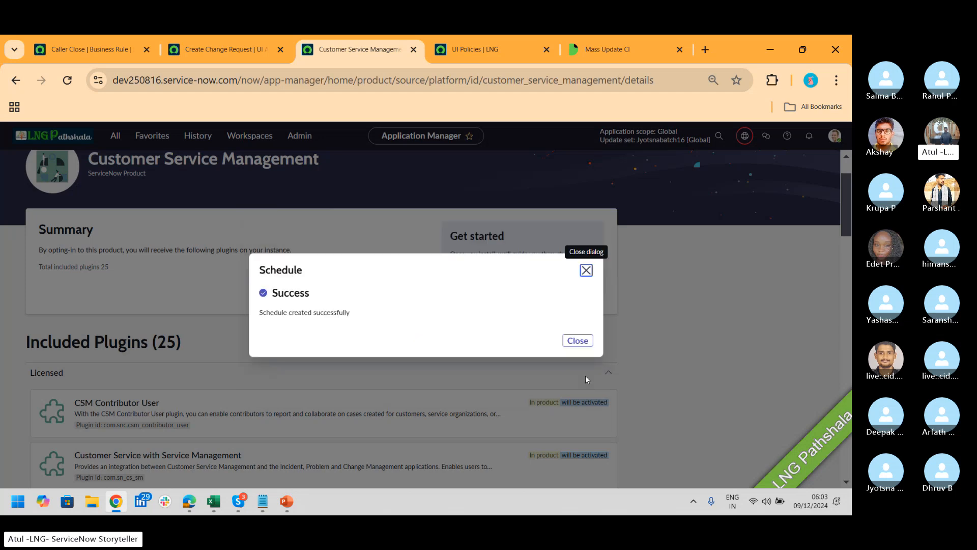
click(580, 341)
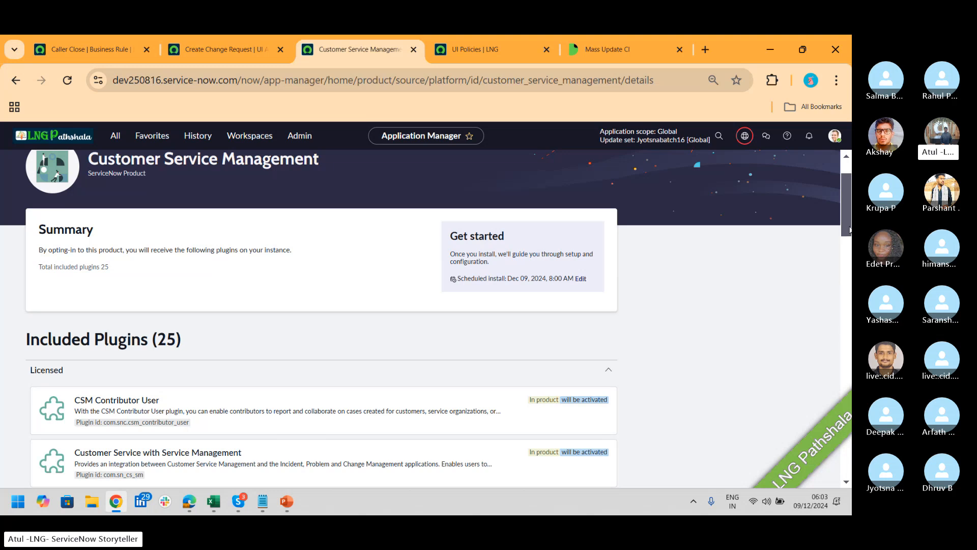
drag(847, 230, 843, 197)
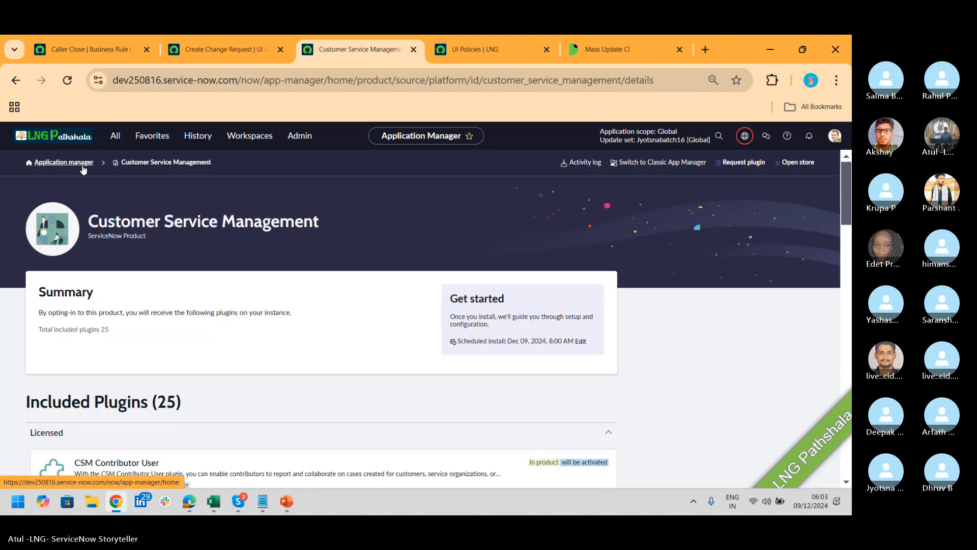
Return to the Application Manager home via the breadcrumb, briefly filtering the navigator for 'major'
click(64, 162)
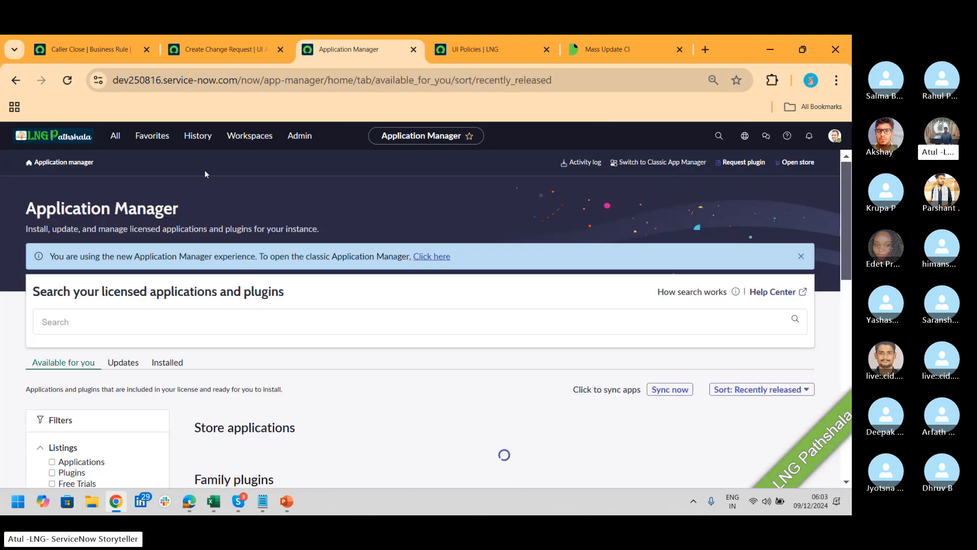
click(116, 138)
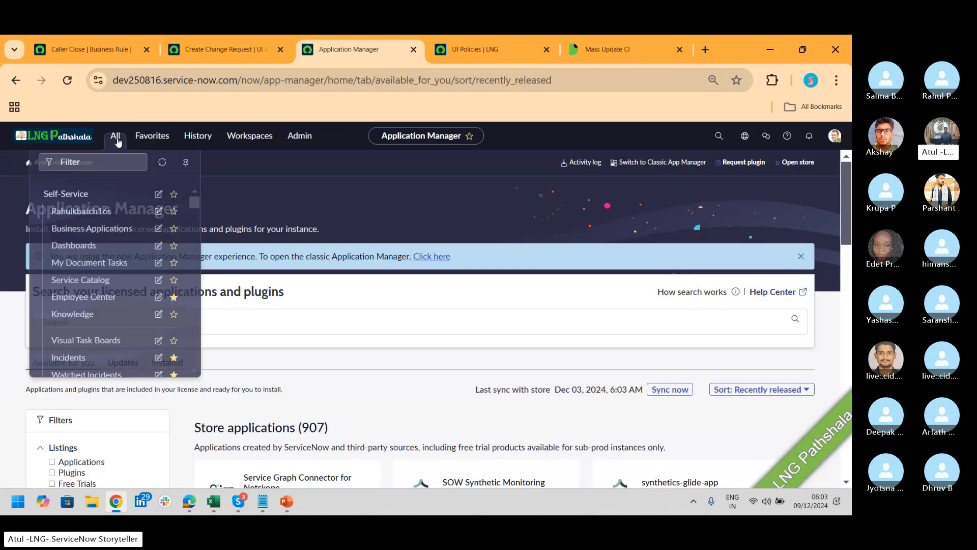
click(116, 139)
click(117, 141)
text(major i)
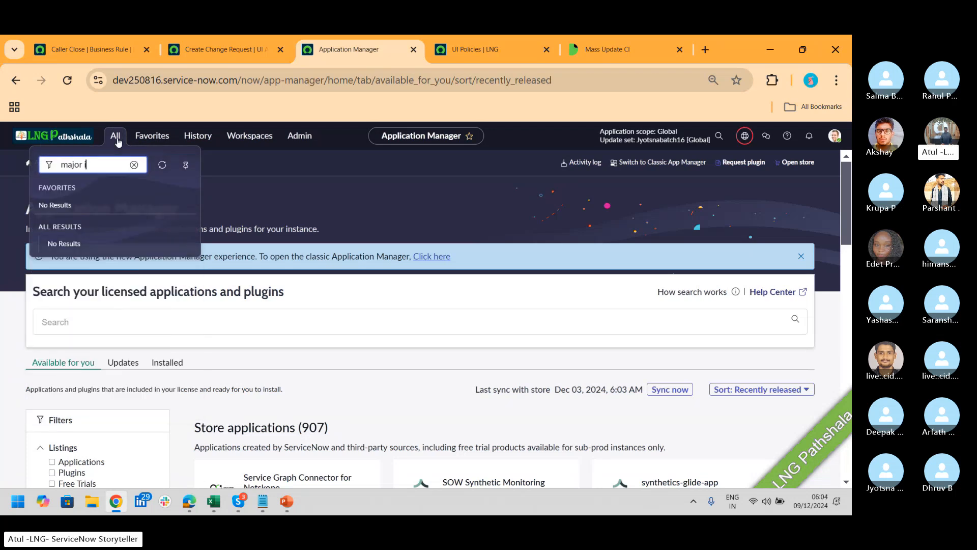
click(134, 164)
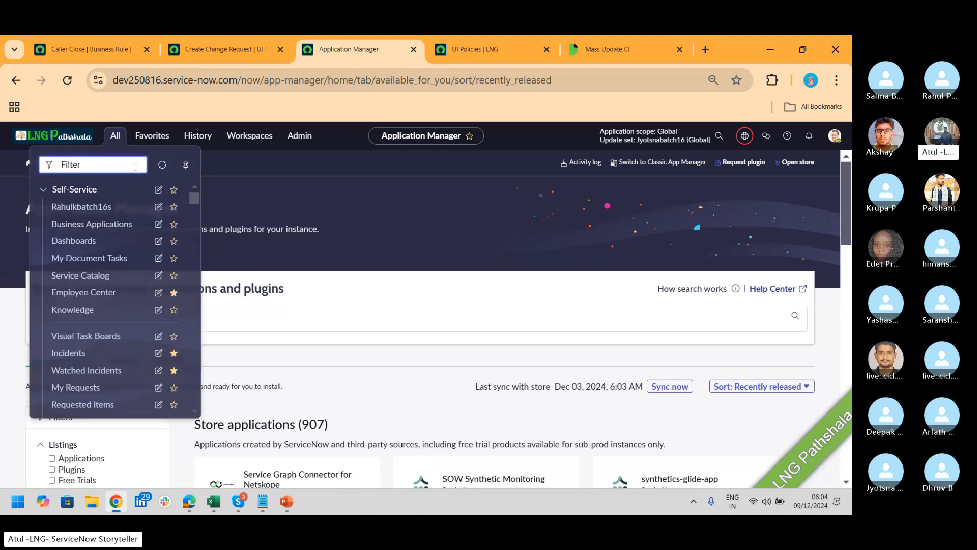
Search the applications and plugins for 'Major Incident management', correcting the typo
click(280, 319)
text(inci)
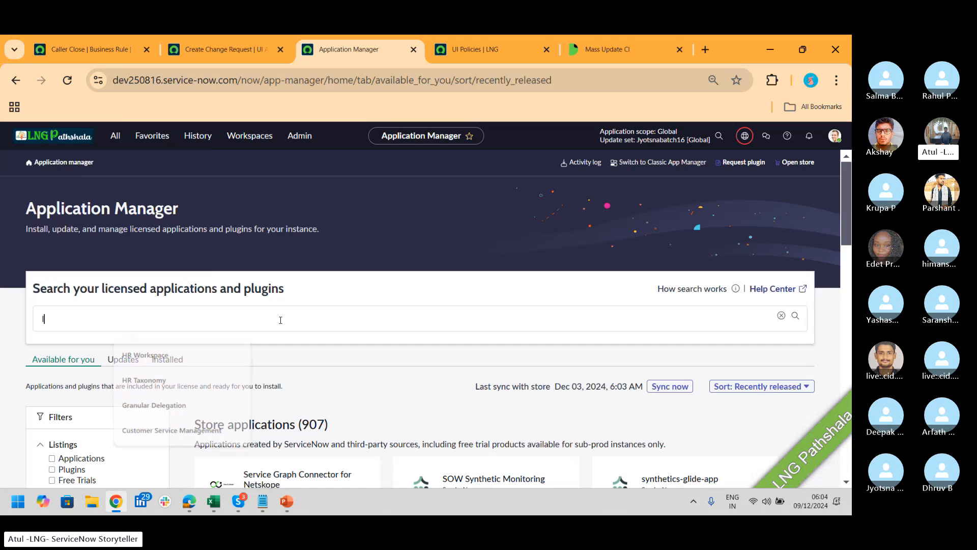
key(BackSpace)
key(BackSpace)
key(BackSpace)
key(BackSpace)
text(Maj)
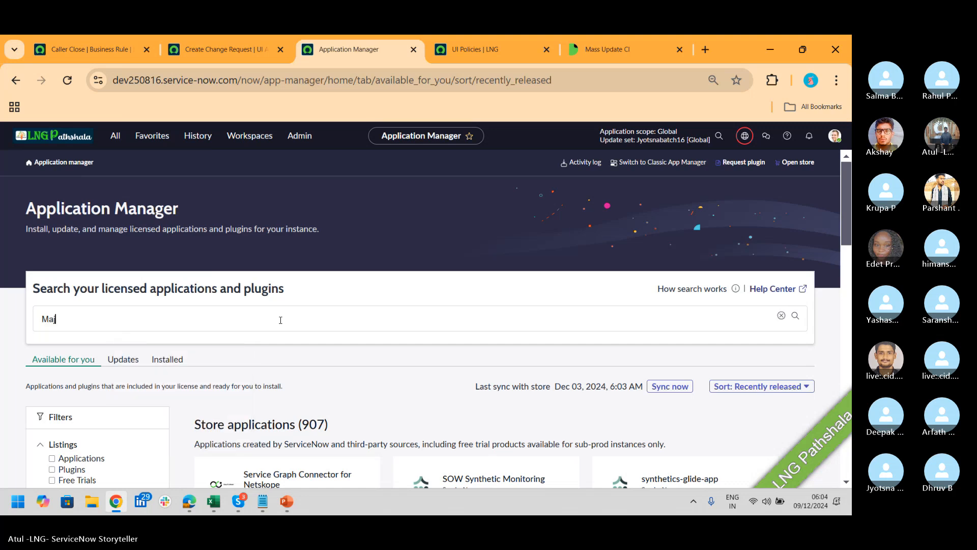
text(or Incident managemnet)
key(Return)
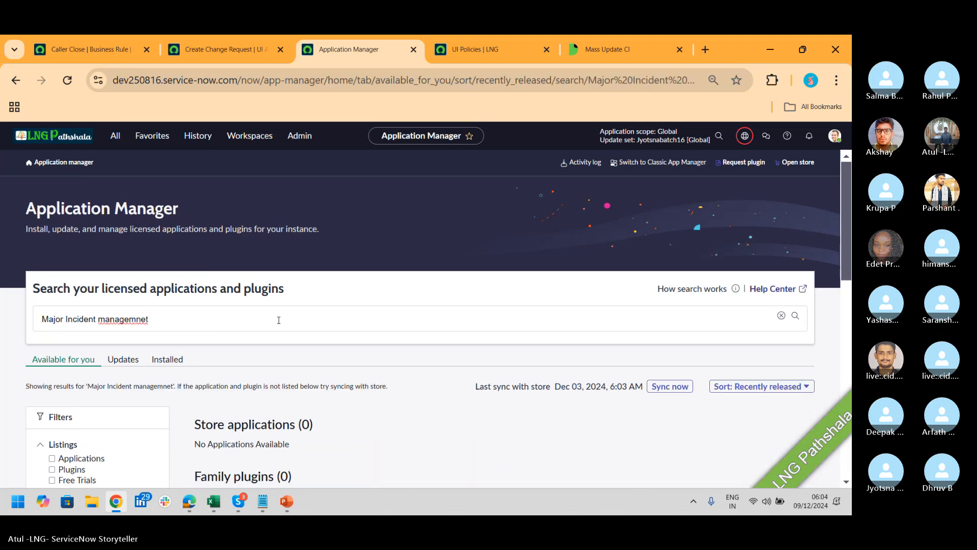
key(BackSpace)
key(BackSpace)
text(nt)
key(Return)
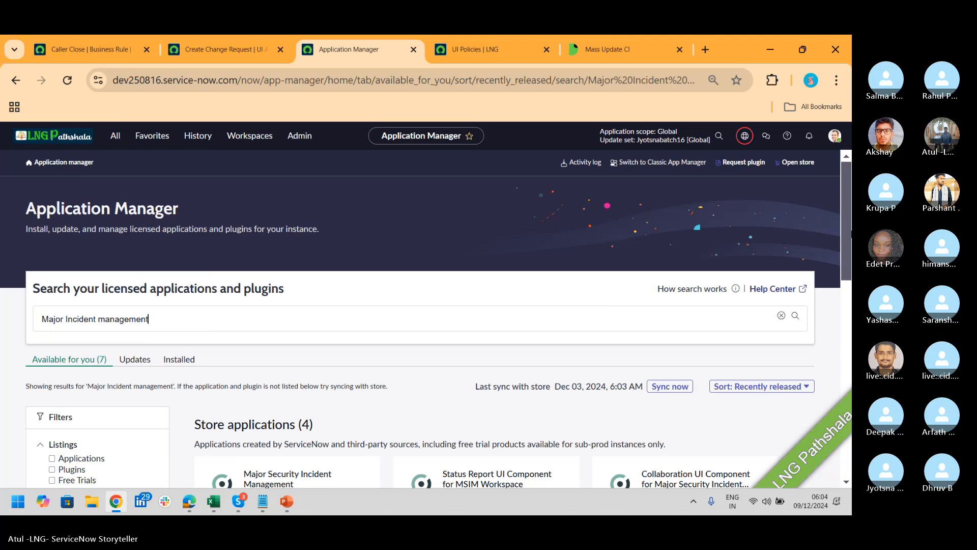
drag(843, 200, 845, 244)
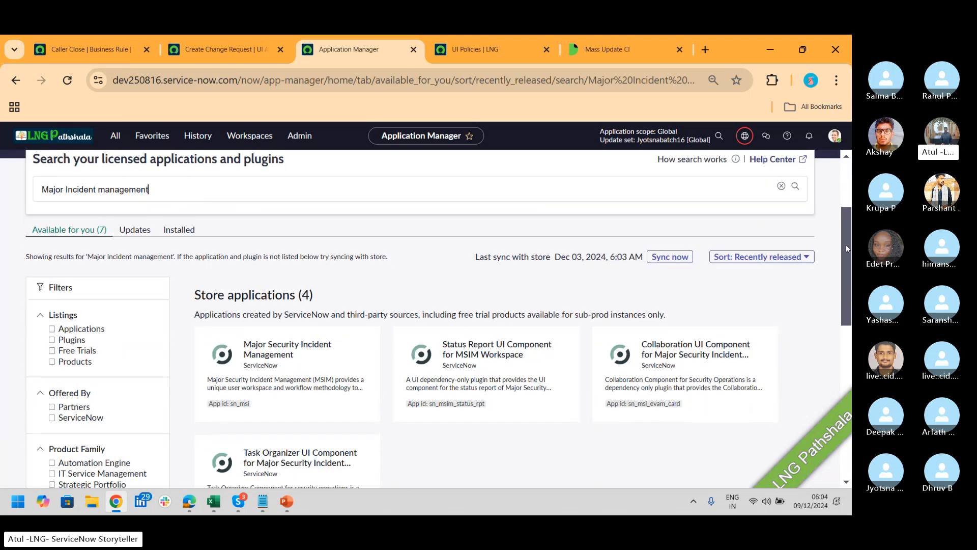
Replace the search with 'Training' and scroll the 3 available and 2 installed results
double_click(207, 295)
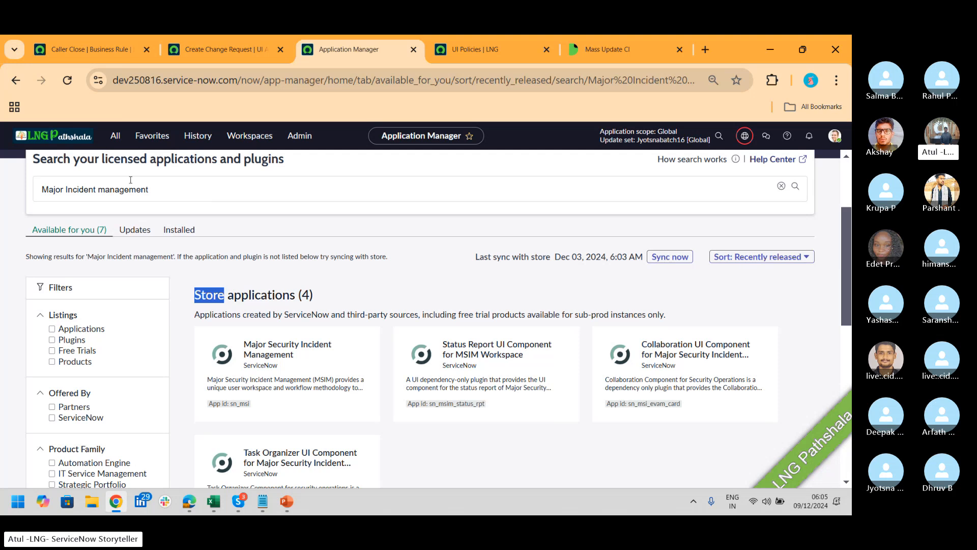
mouse_move(248, 55)
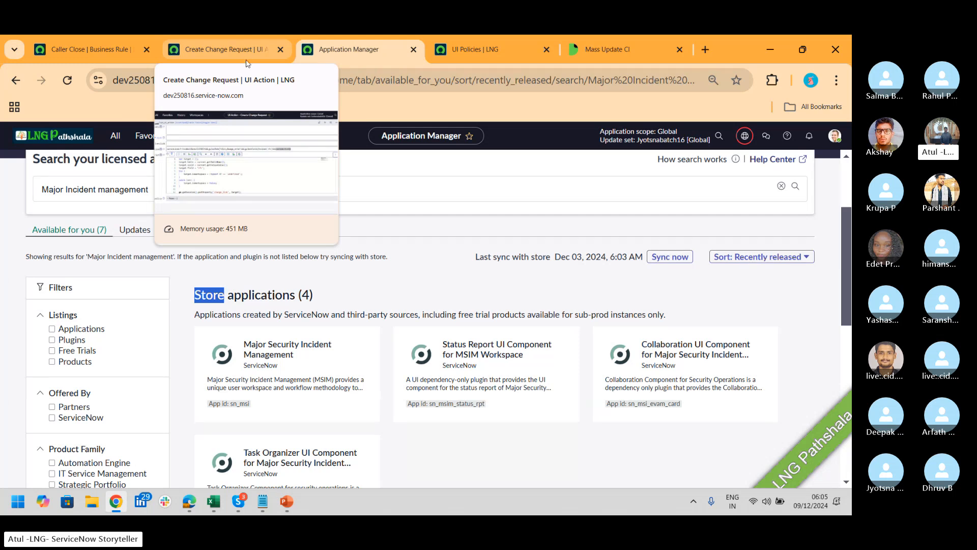
drag(149, 189, 5, 196)
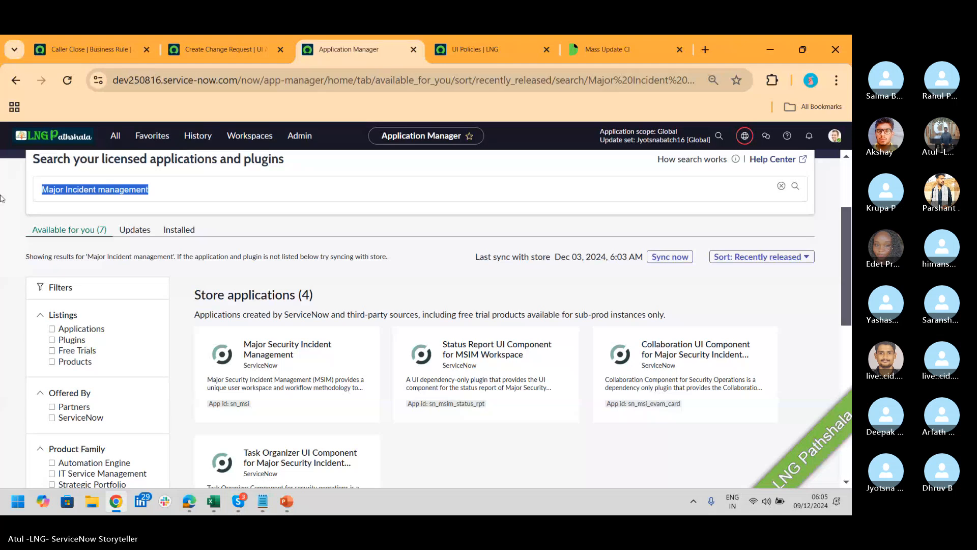
text(Training)
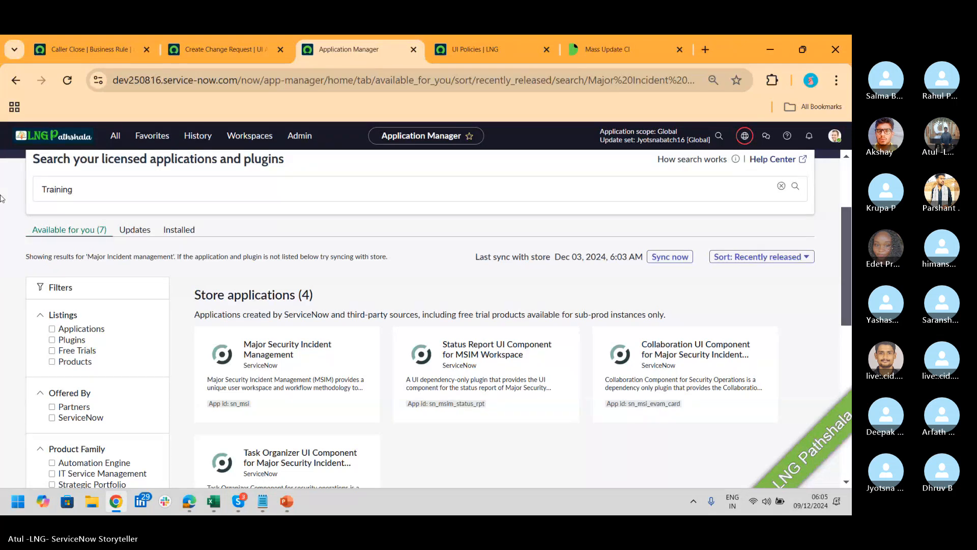
key(Return)
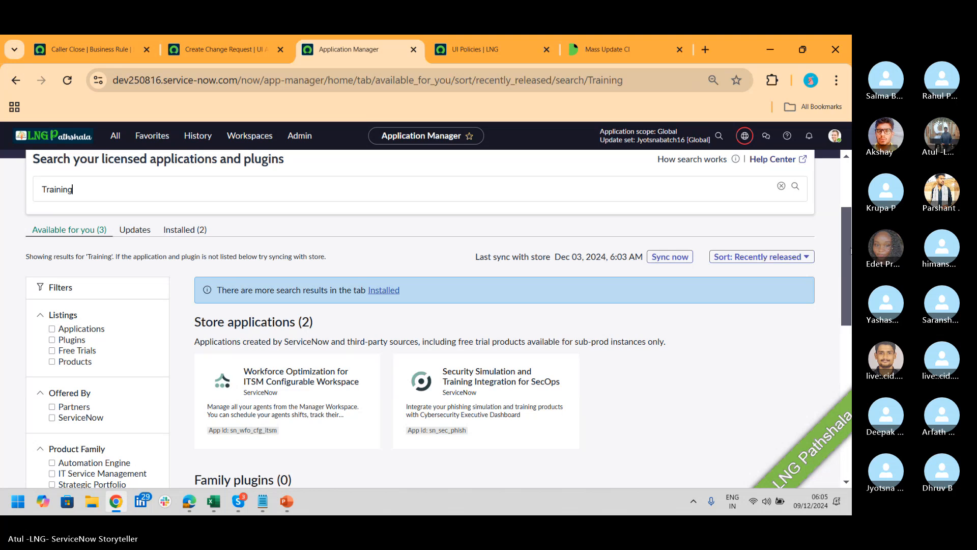
drag(848, 247, 846, 329)
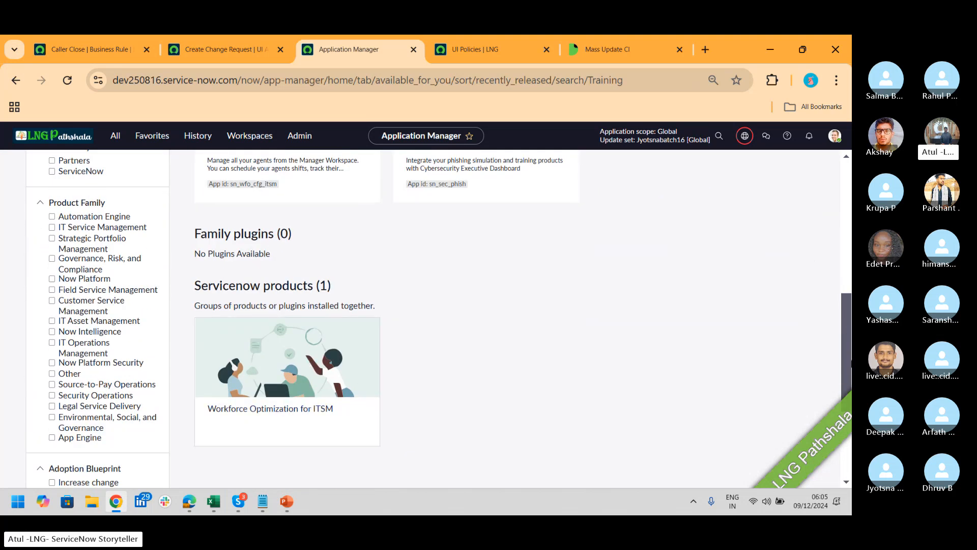
Search the applications for 'Attendance', find no store apps, and open the ServiceNow Store in a new tab
scroll(458, 305, up, 10)
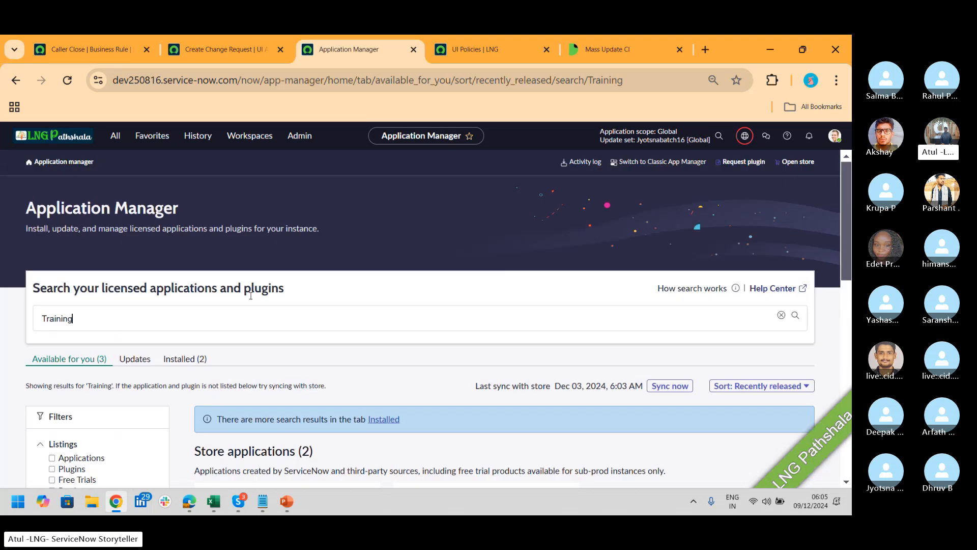
drag(89, 318, 5, 304)
text(Atta)
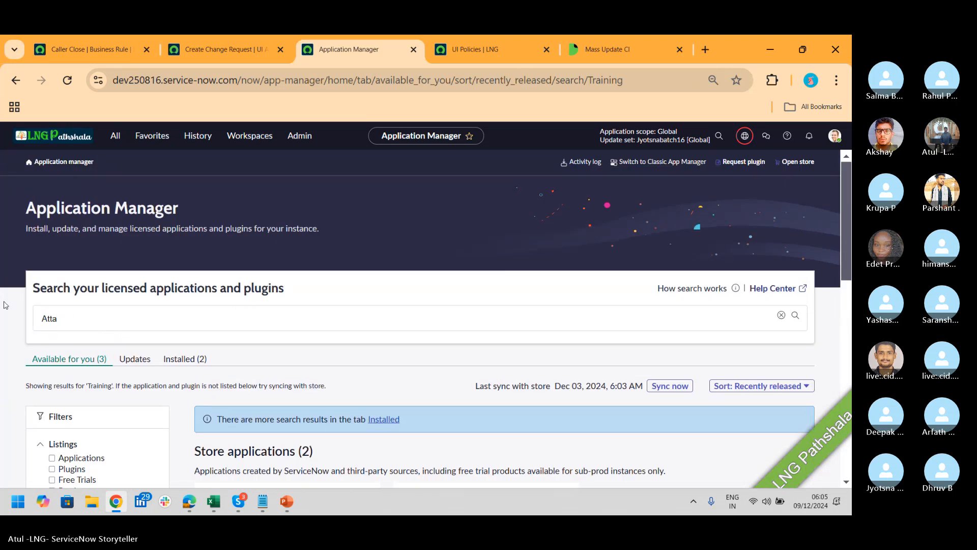
key(BackSpace)
text(endance)
key(Return)
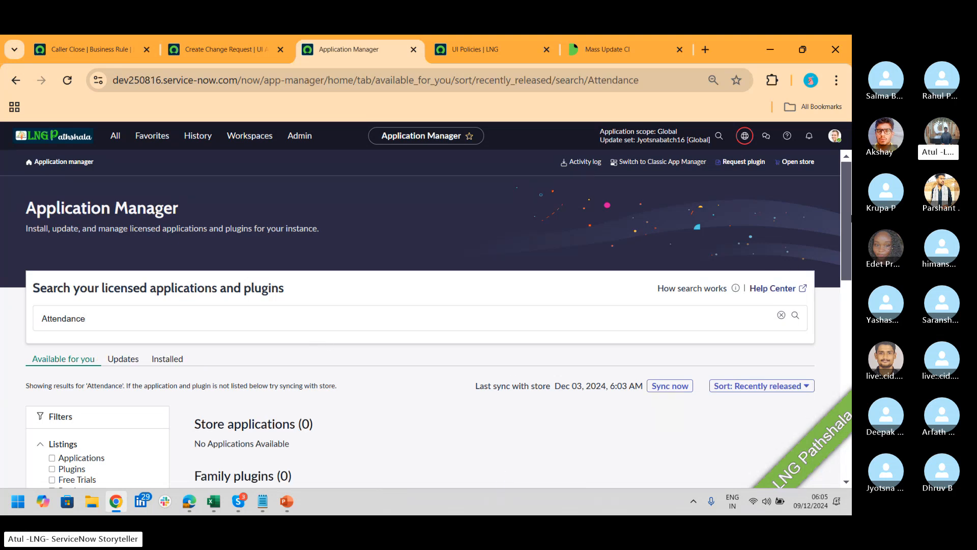
click(797, 161)
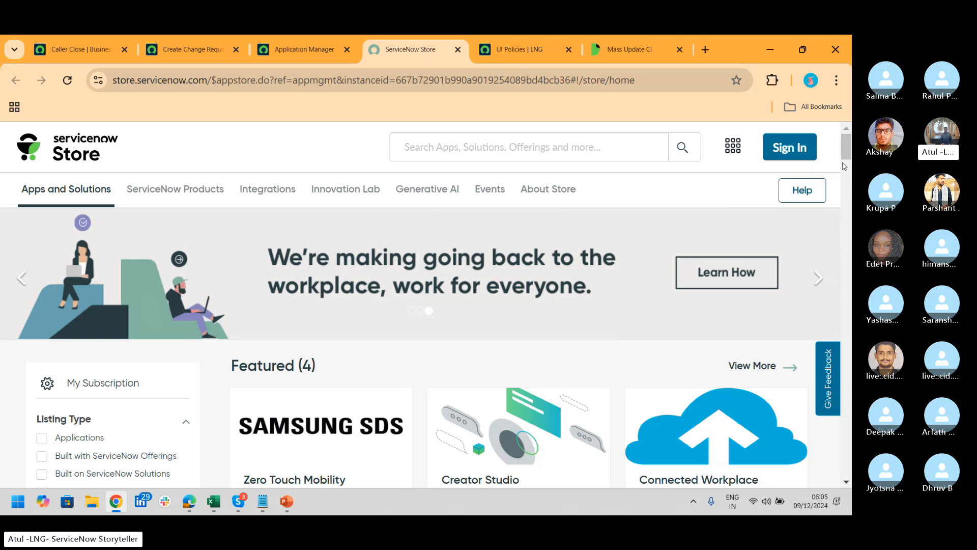
Search the ServiceNow Store for 'Attendance', which returns Training and Event Management
mouse_move(848, 157)
mouse_down()
mouse_move(849, 174)
mouse_move(848, 154)
mouse_up()
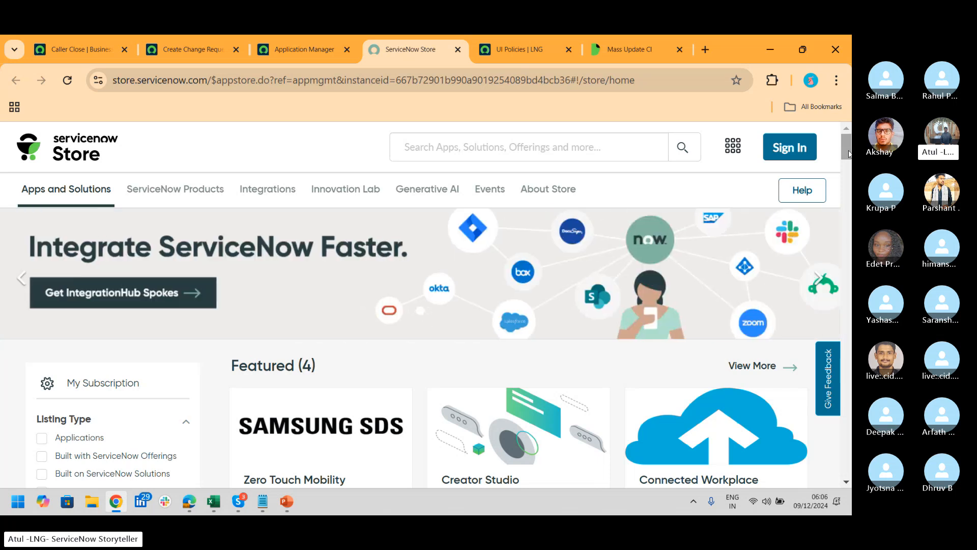
key(alt+Tab)
key(alt+Tab)
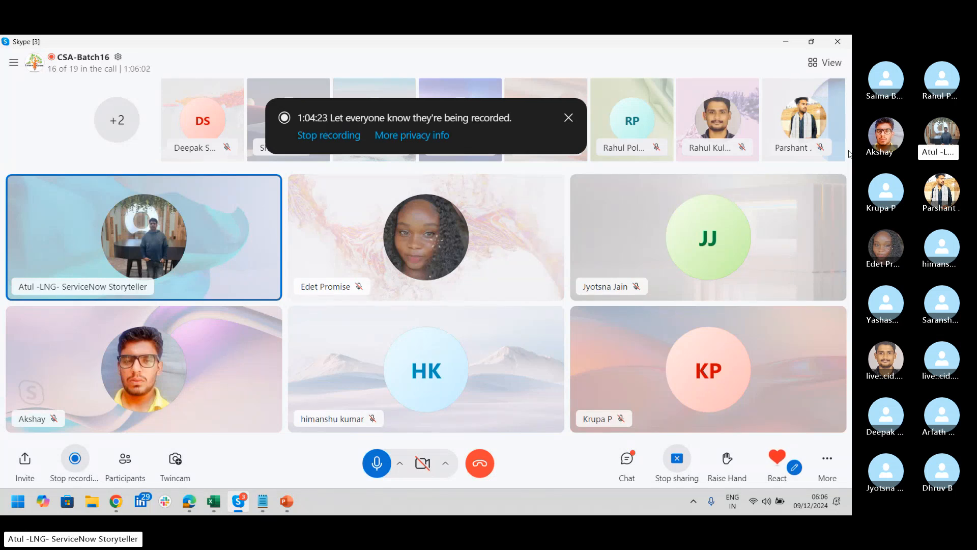
key(alt+Tab)
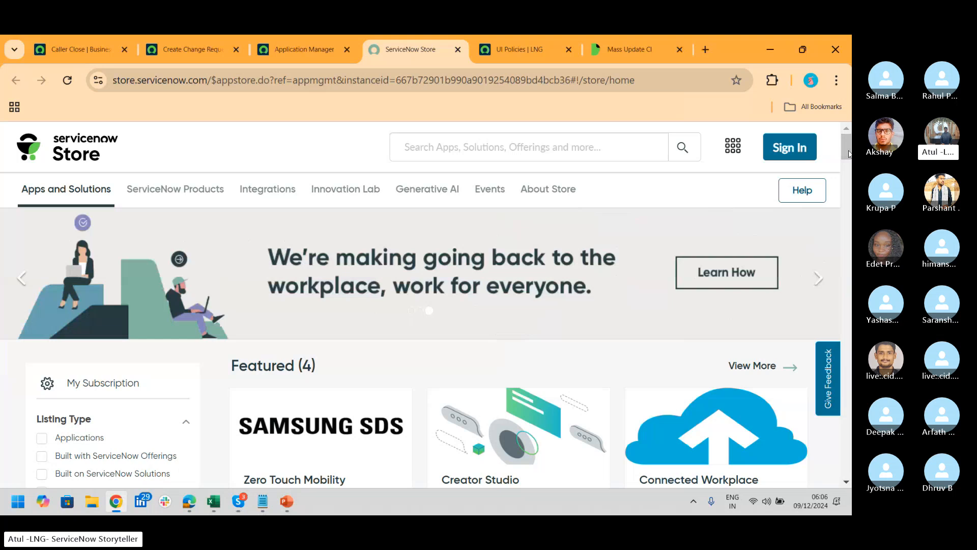
click(540, 152)
text(Atta)
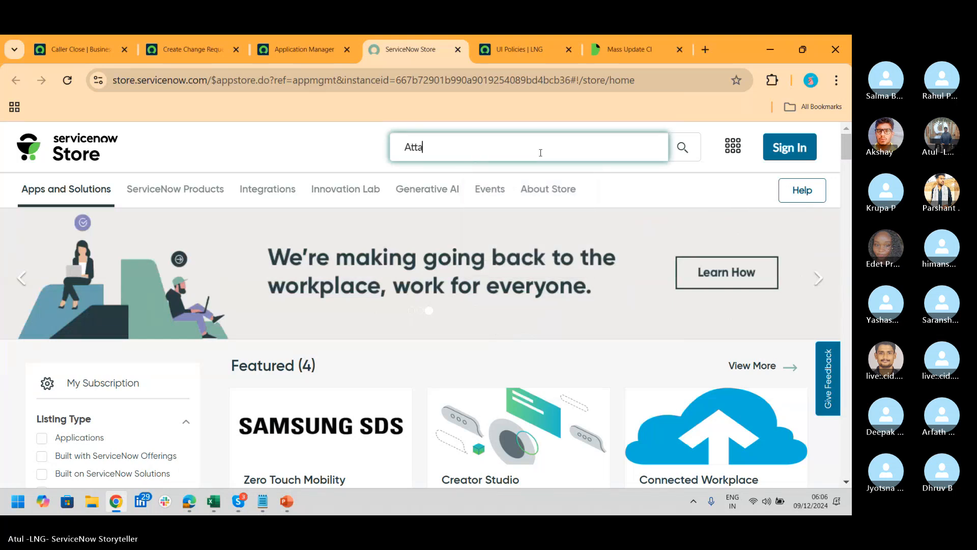
key(BackSpace)
text(endance)
key(Return)
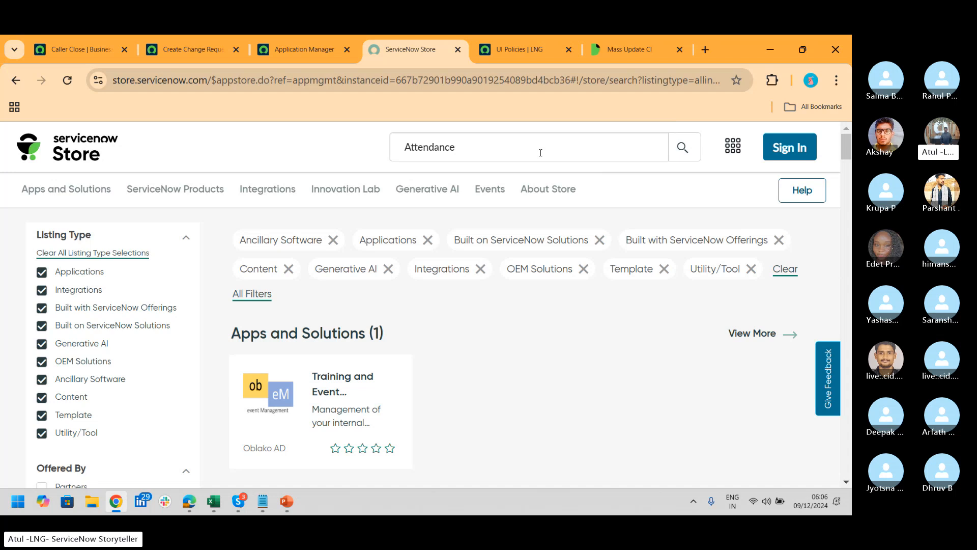
Open the Training and Event Management listing and review its vendor, Paid pricing and Certified App badge
click(327, 380)
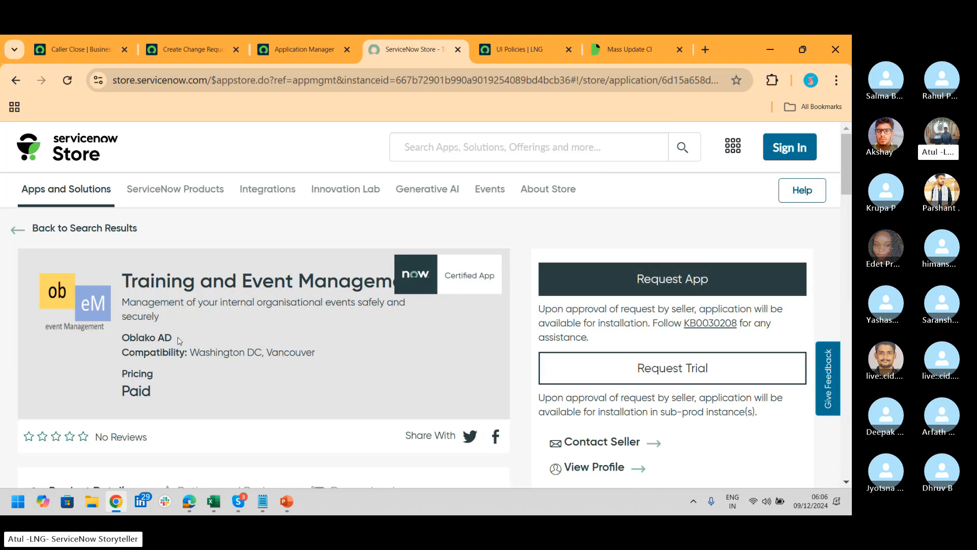
drag(180, 339, 120, 344)
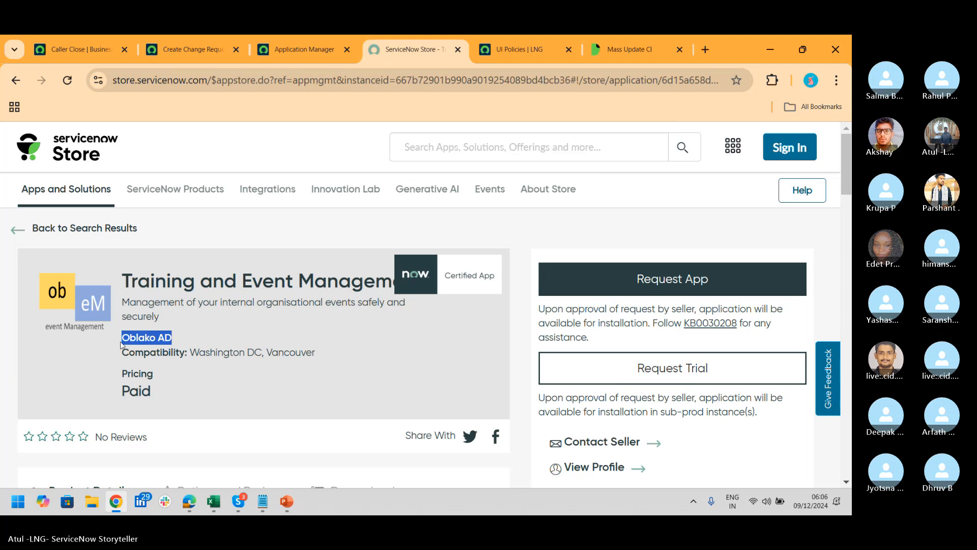
drag(152, 390, 122, 391)
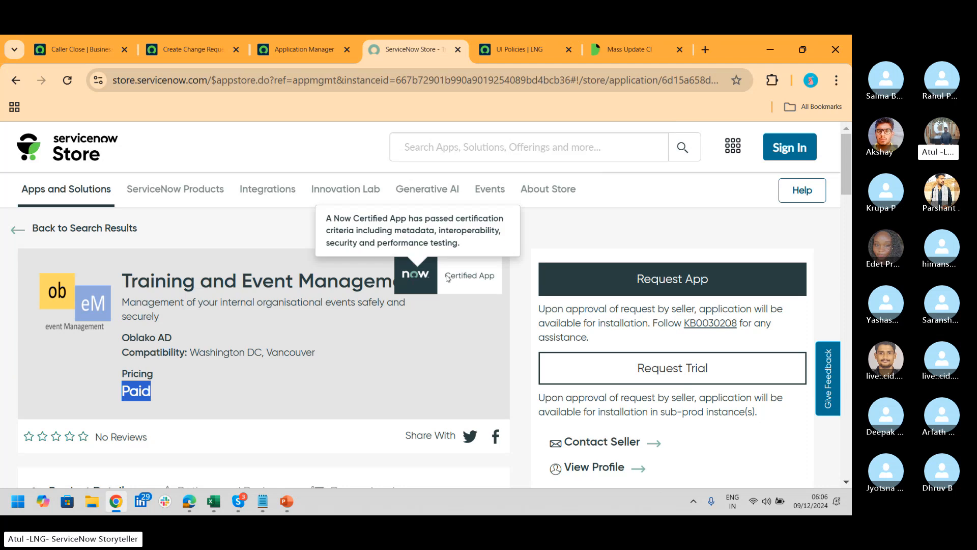
mouse_move(446, 277)
mouse_down()
mouse_move(477, 281)
mouse_move(447, 280)
mouse_up()
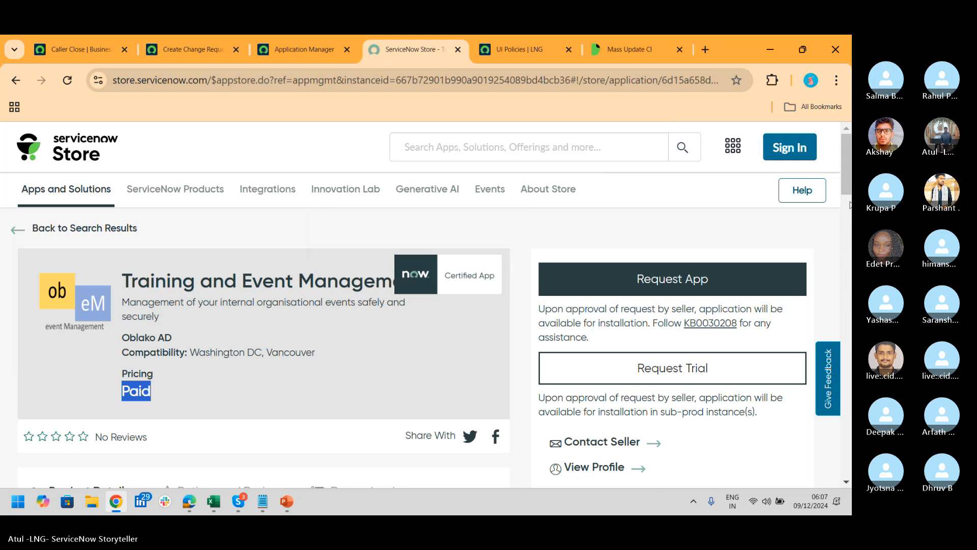
drag(847, 155, 847, 205)
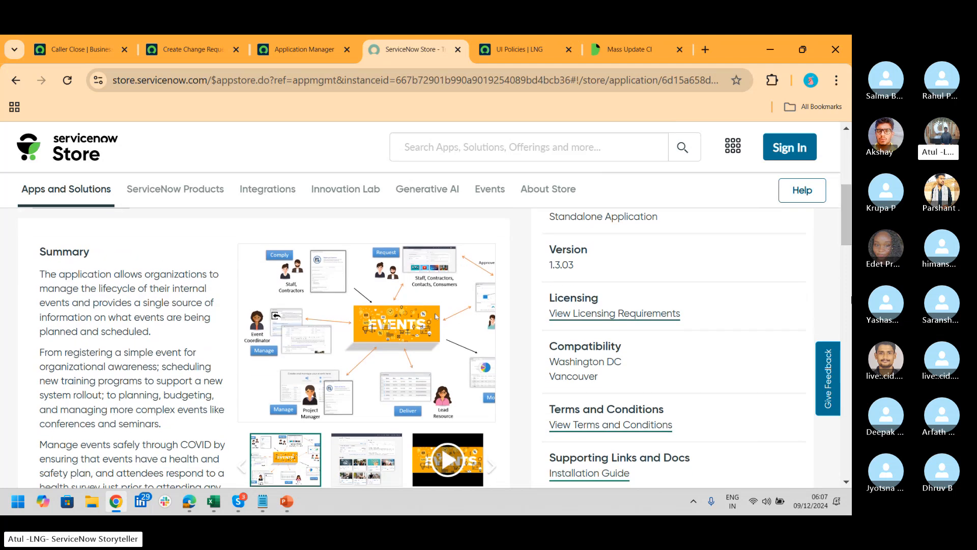
scroll(847, 224, up, 5)
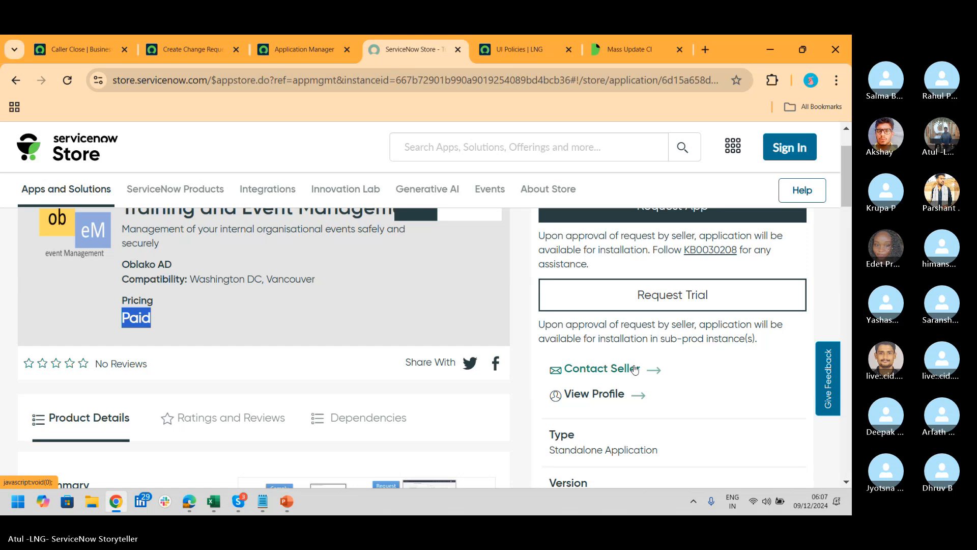
Search the ServiceNow Store for 'training'
click(491, 153)
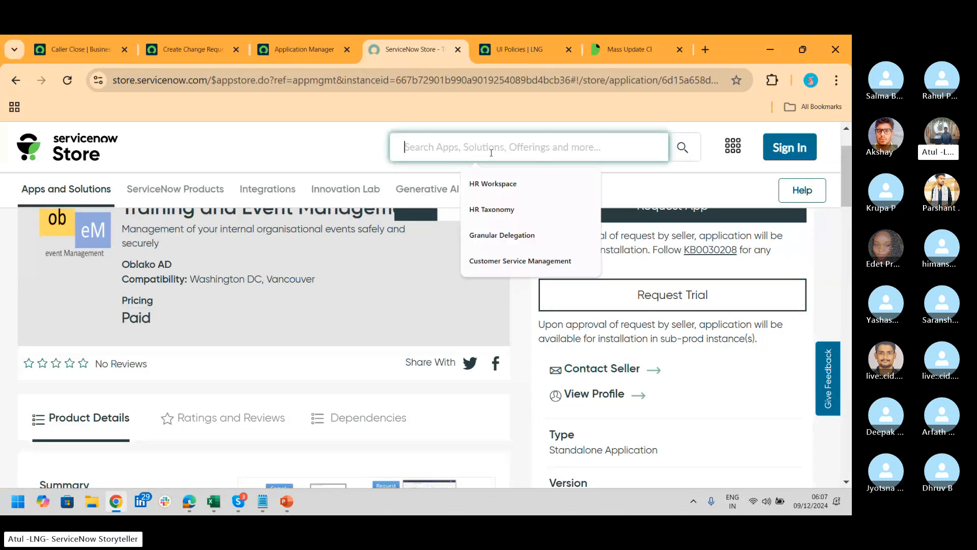
text(training)
key(Return)
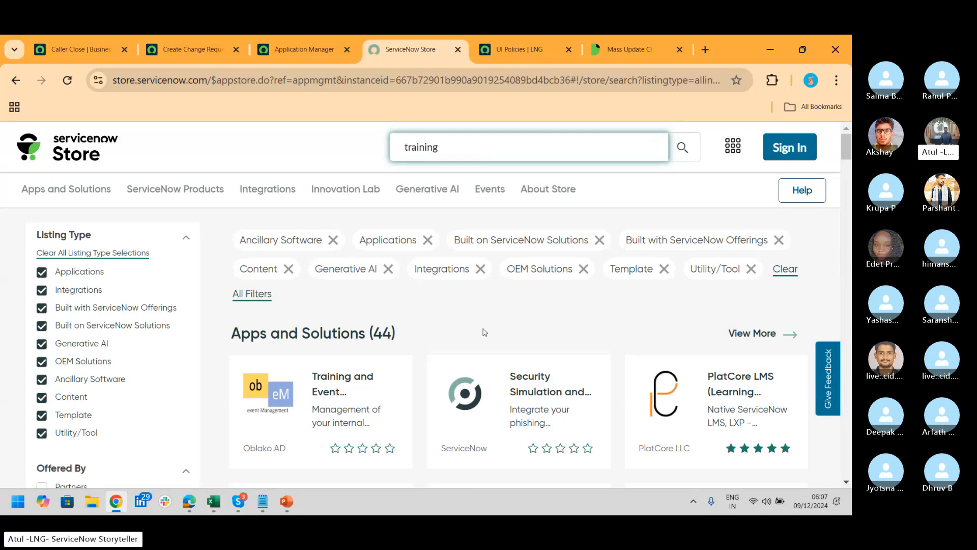
Scroll through the 44 matching apps and solutions, then return to the Application Manager tab
drag(846, 149, 846, 163)
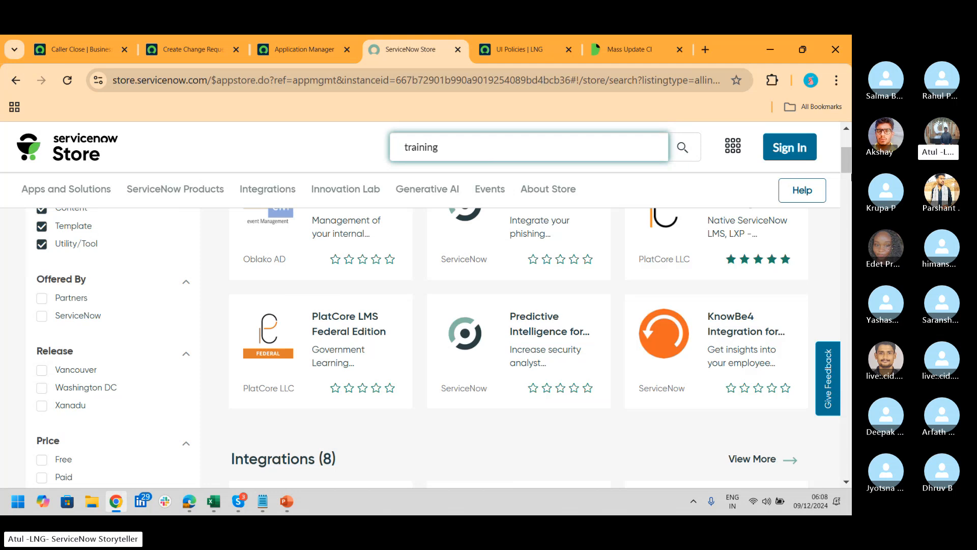
mouse_move(849, 166)
mouse_down()
mouse_move(848, 197)
mouse_move(850, 165)
mouse_up()
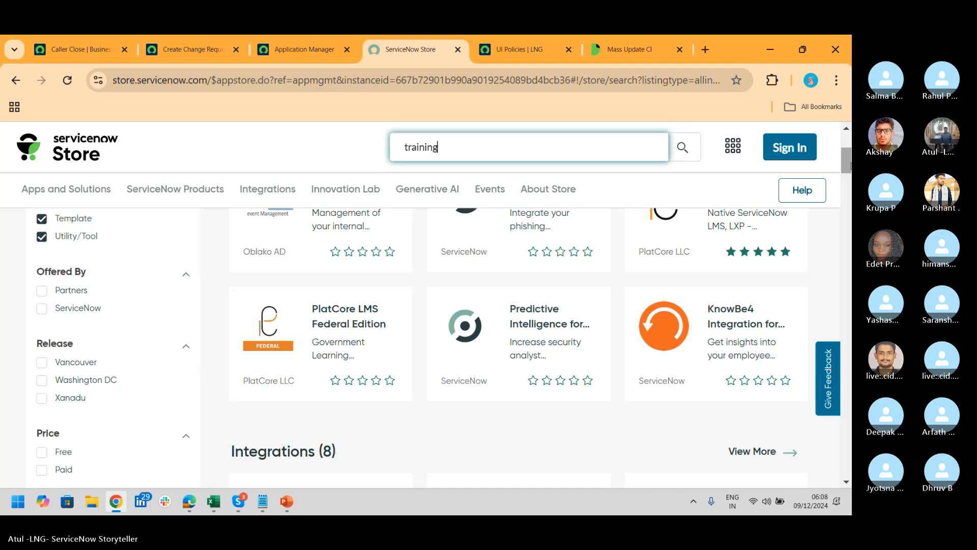
click(304, 50)
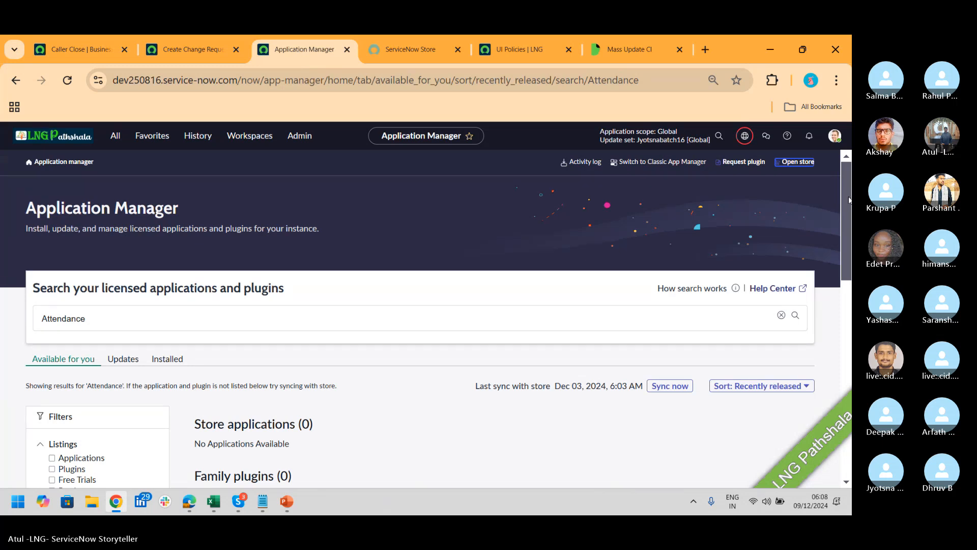
Check the empty Attendance results in Application Manager and select the search text for replacement
drag(849, 199, 849, 216)
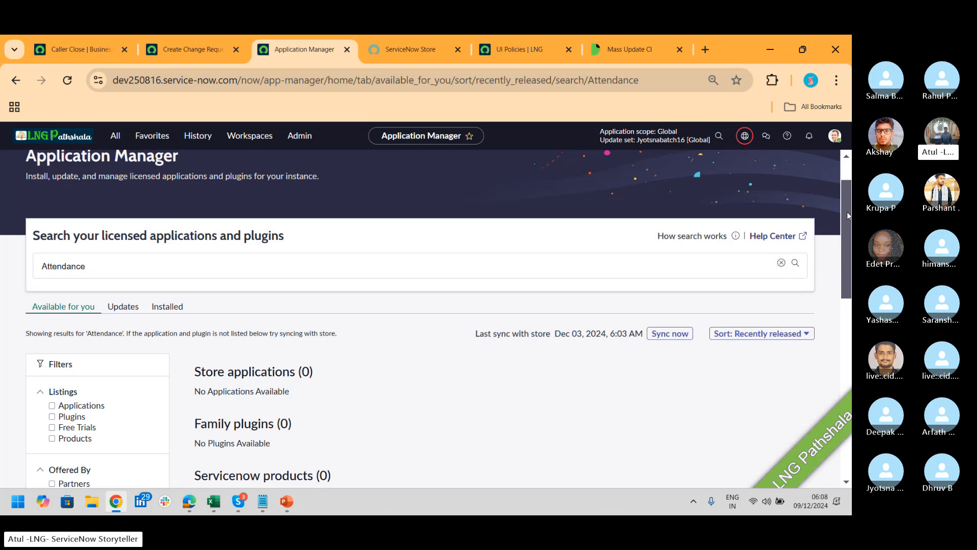
key(alt+Tab)
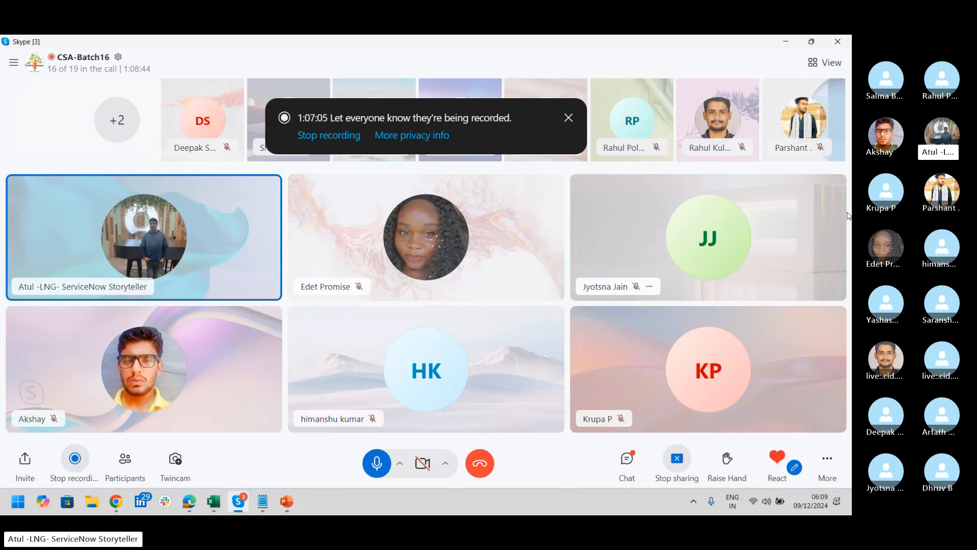
key(alt+Tab)
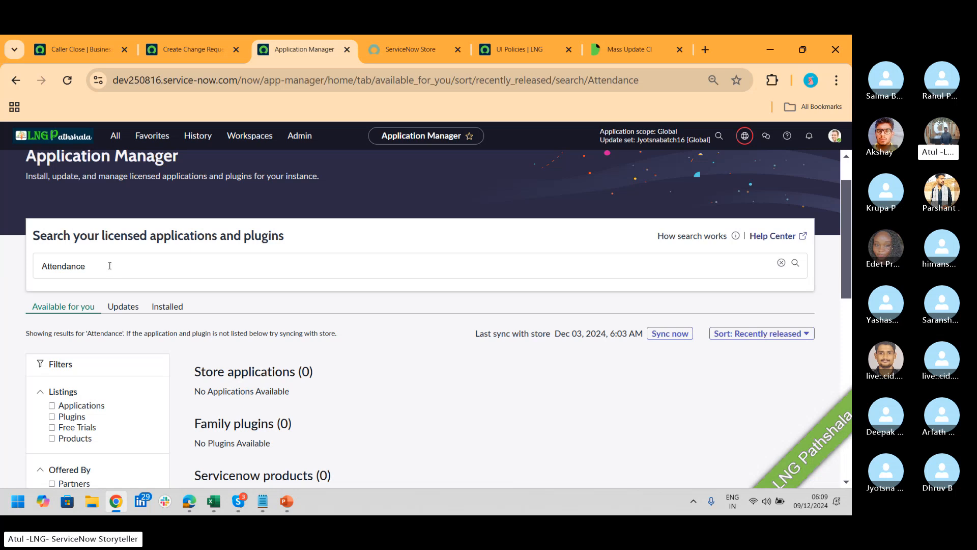
drag(110, 265, 2, 278)
Search the Application Manager for 'Incident Management'
text(In)
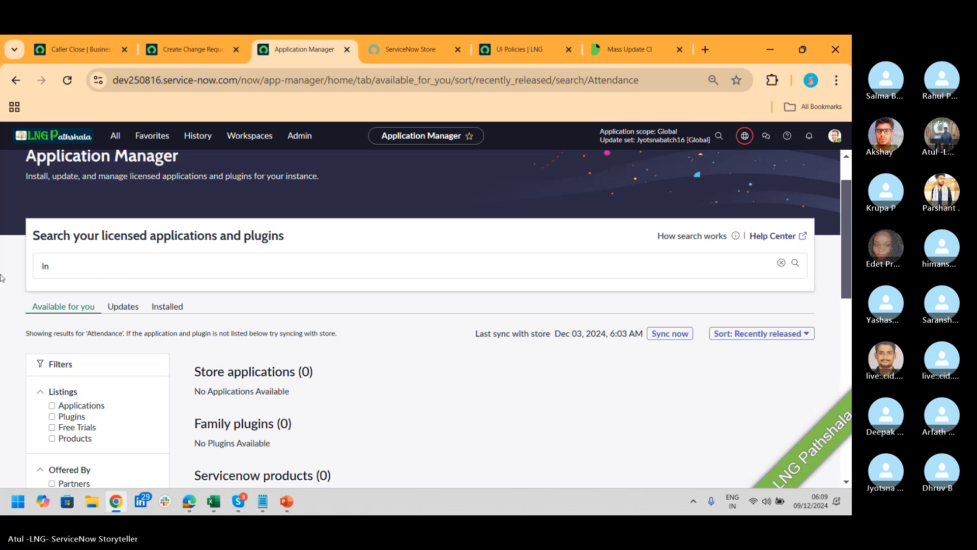
text(cident Management)
key(Return)
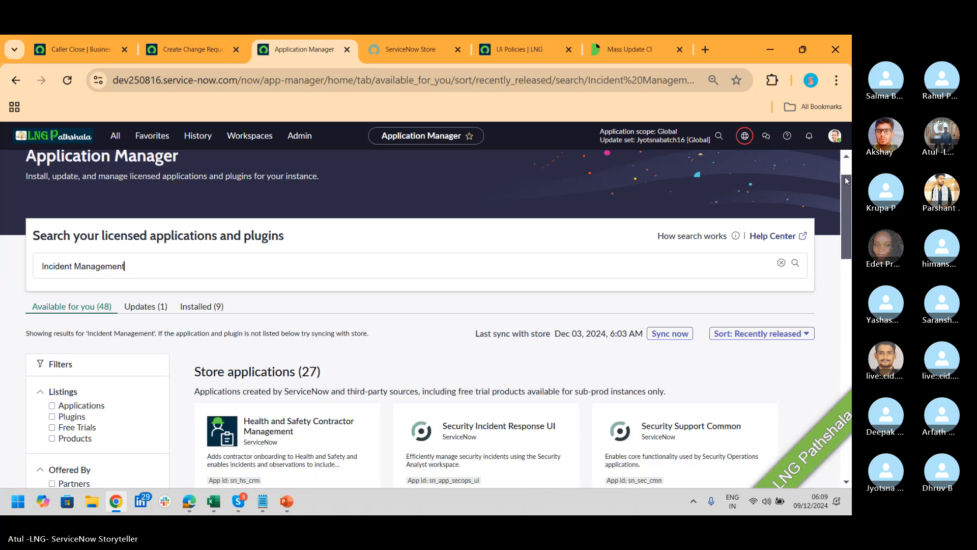
Show all matching ServiceNow products and open the Incident Management product page
drag(847, 190, 848, 418)
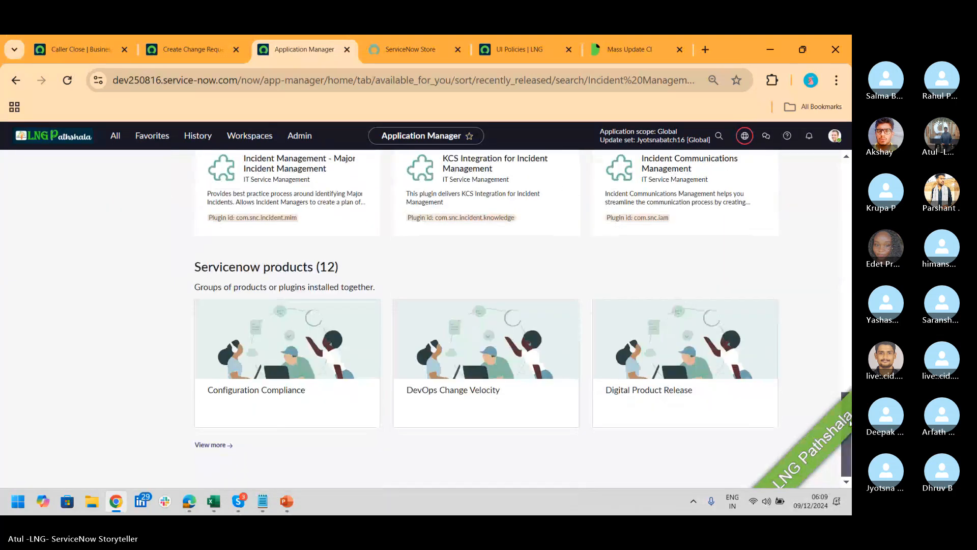
click(229, 445)
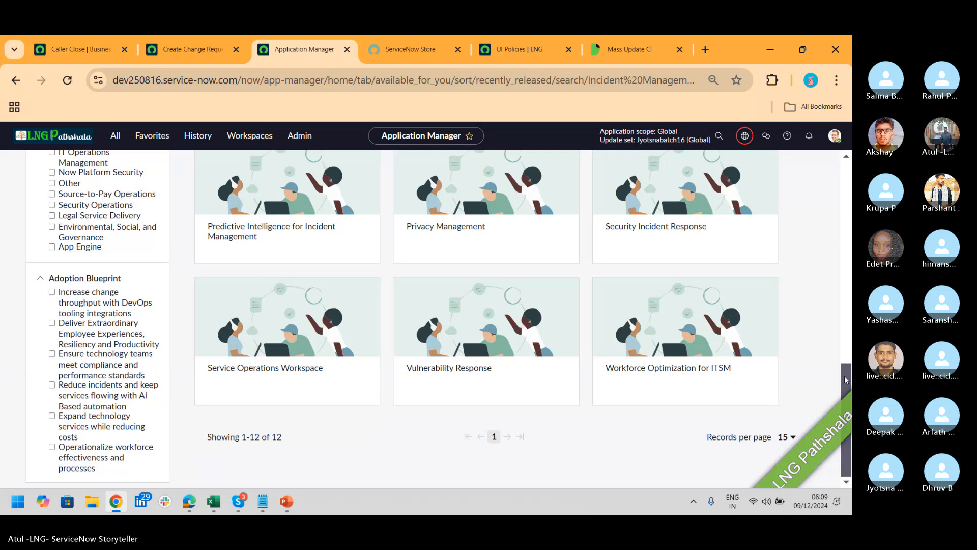
drag(844, 379, 844, 316)
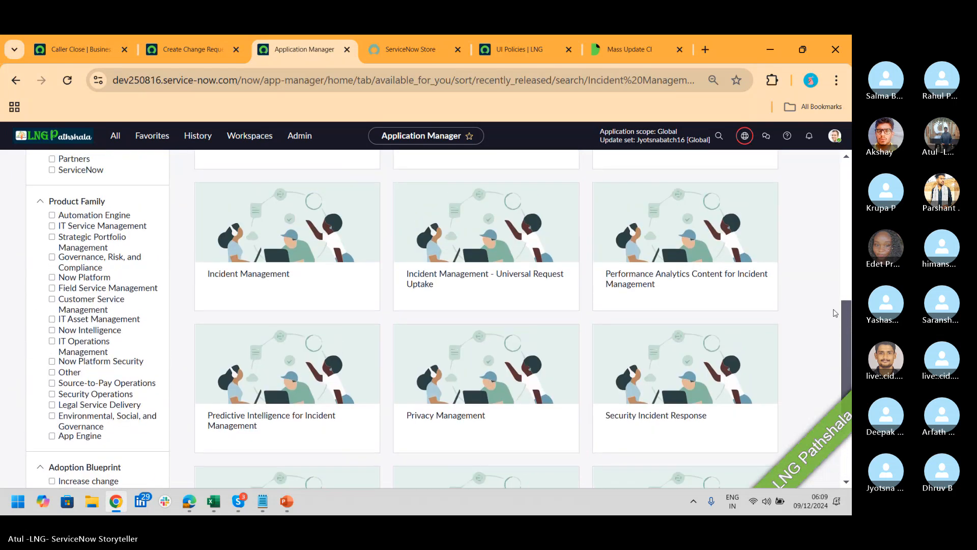
click(249, 262)
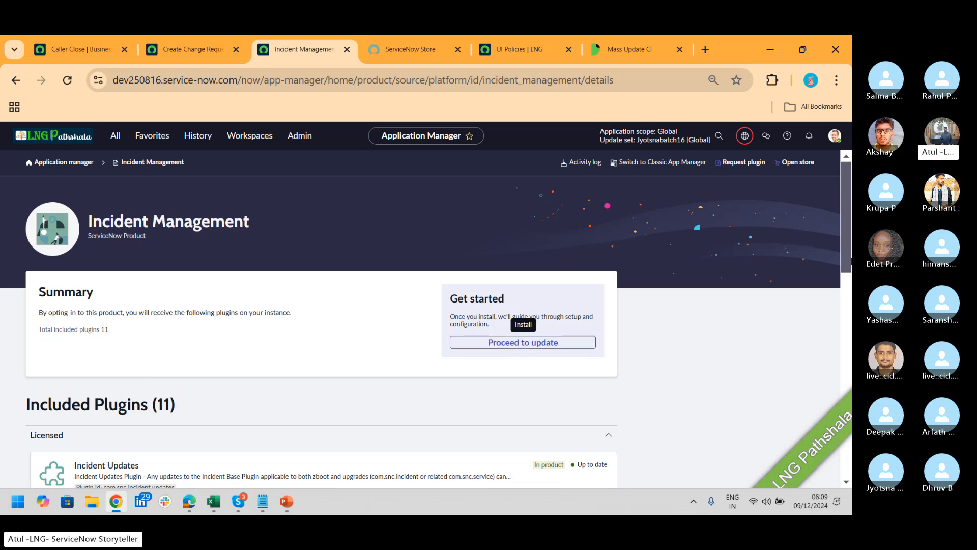
Look over Incident Management's included plugins and start the update to review the 3 plugins
drag(846, 201, 848, 267)
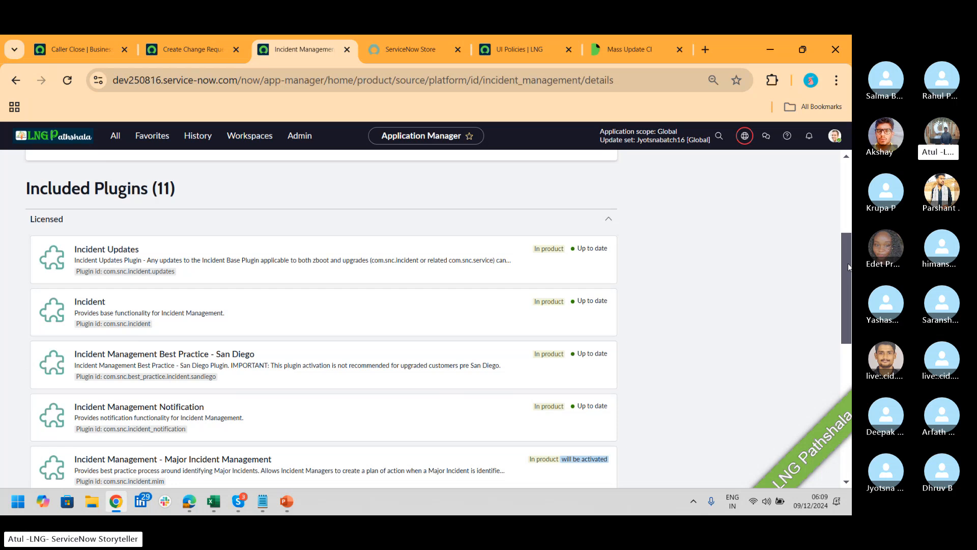
drag(848, 264, 847, 231)
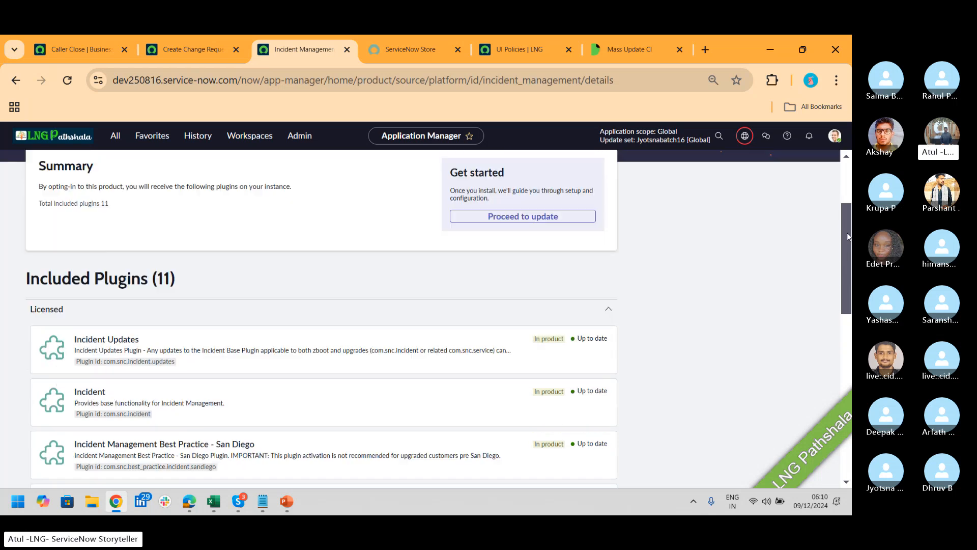
click(543, 224)
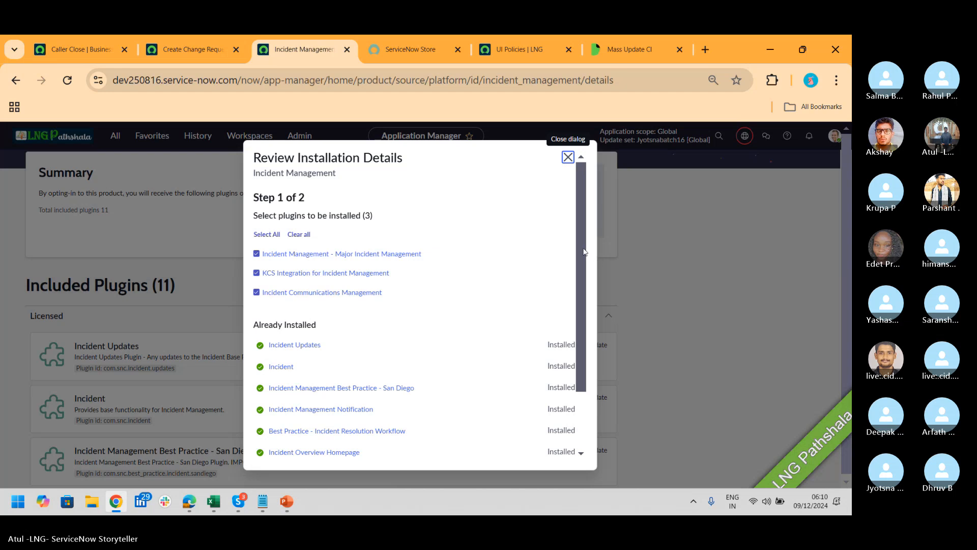
Install the three plugins now with demo data, run it in the background, and view the Activity log
scroll(436, 413, down, 2)
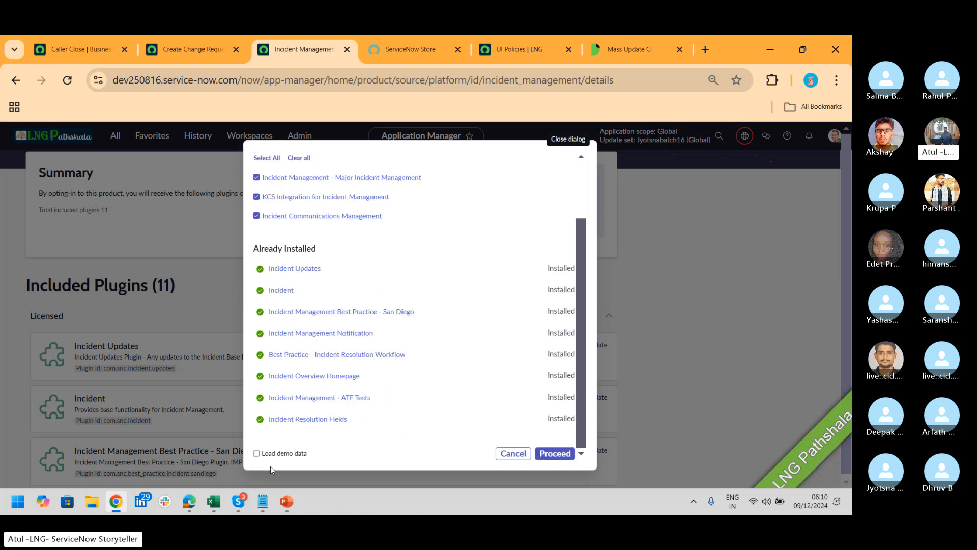
click(257, 453)
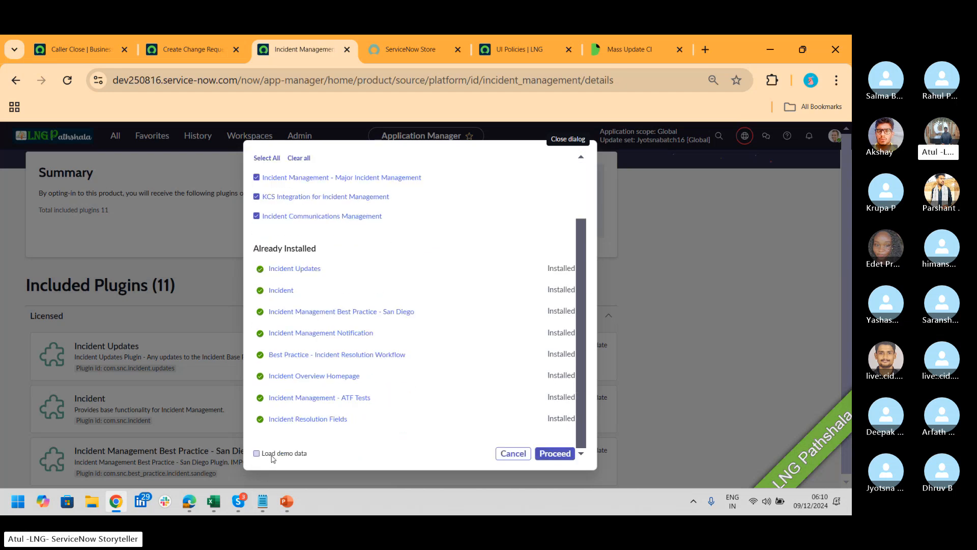
click(552, 454)
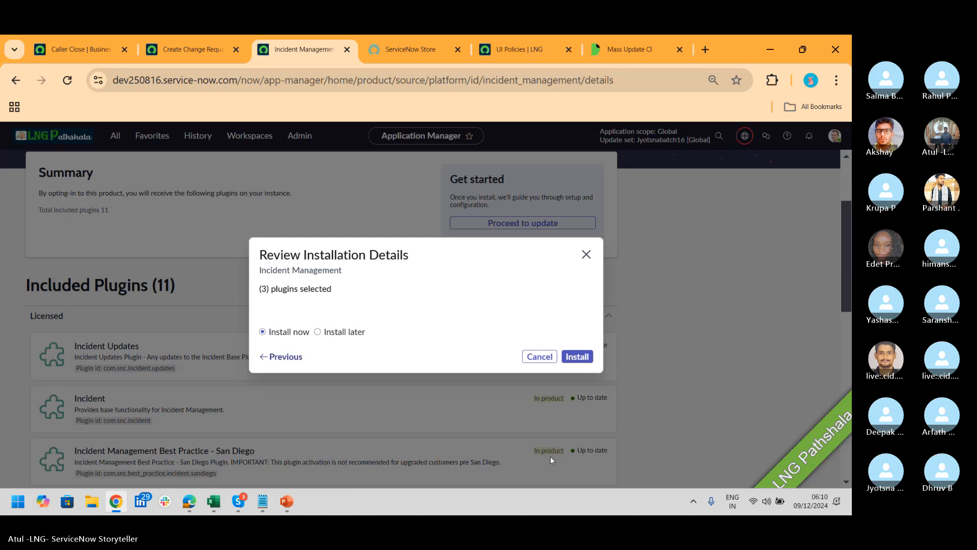
click(580, 359)
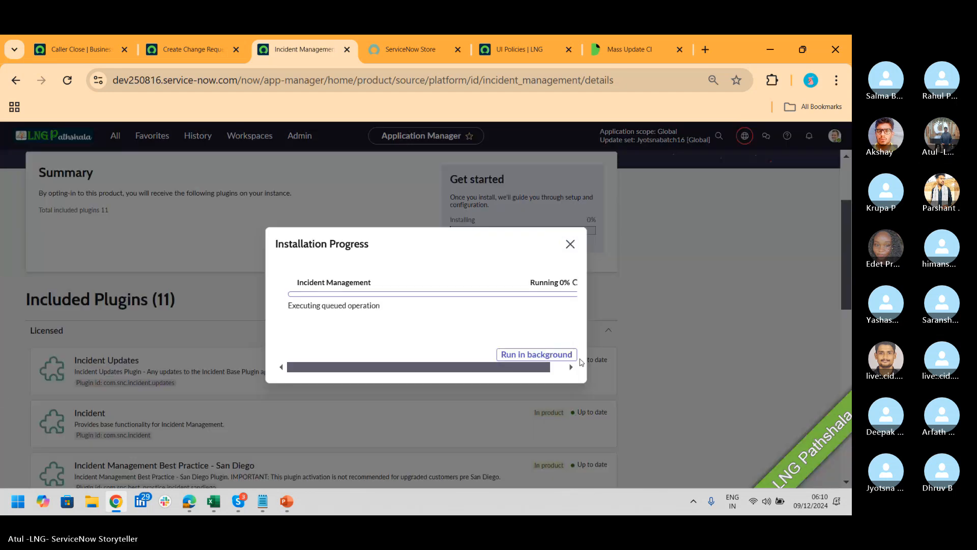
click(563, 355)
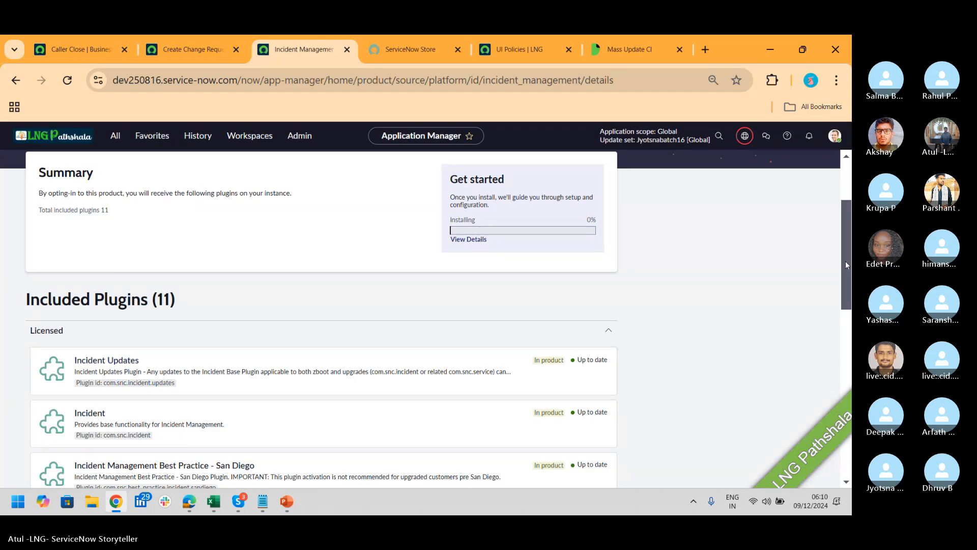
scroll(844, 264, up, 3)
click(580, 162)
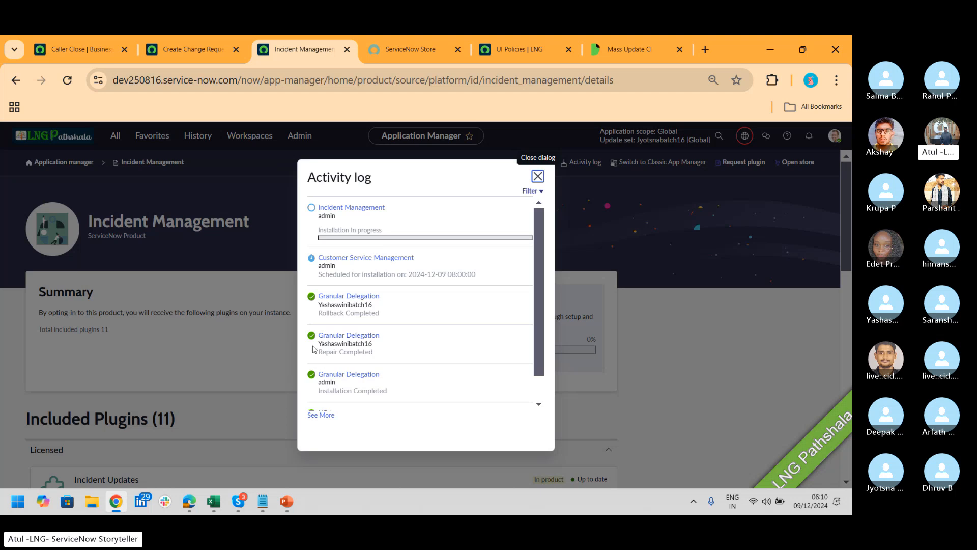
Review Activity log entries like the Customer Service Management schedule, load older ones with See More, then close it
drag(375, 354, 330, 354)
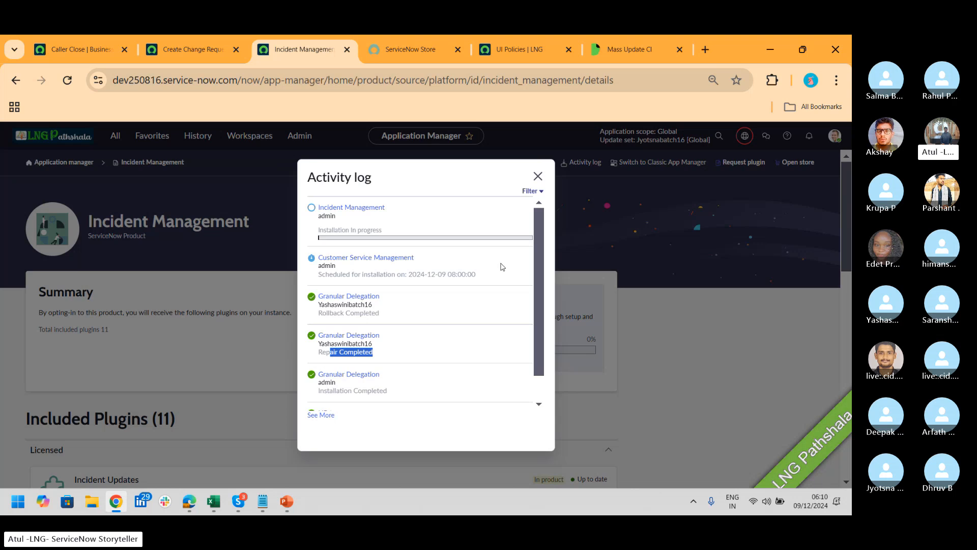
drag(483, 278, 443, 283)
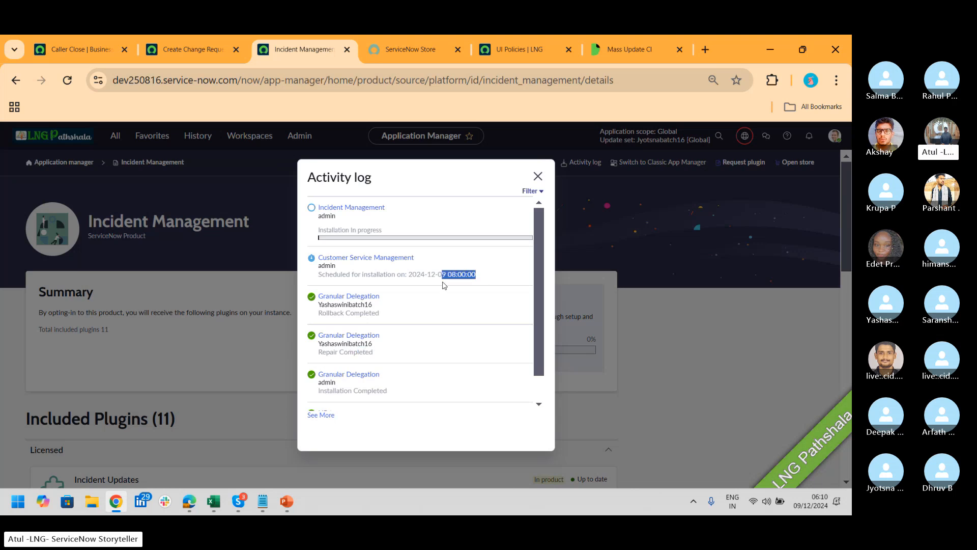
scroll(535, 274, down, 1)
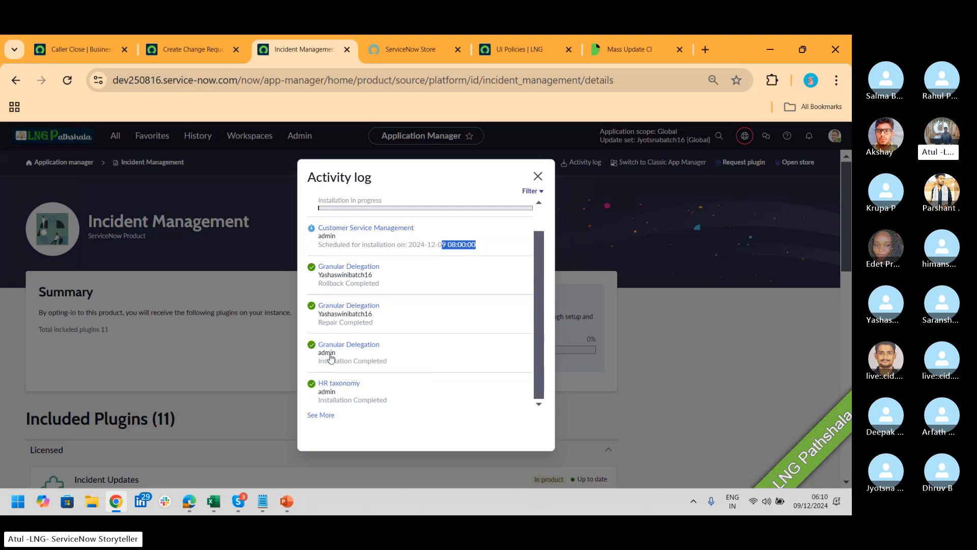
click(325, 417)
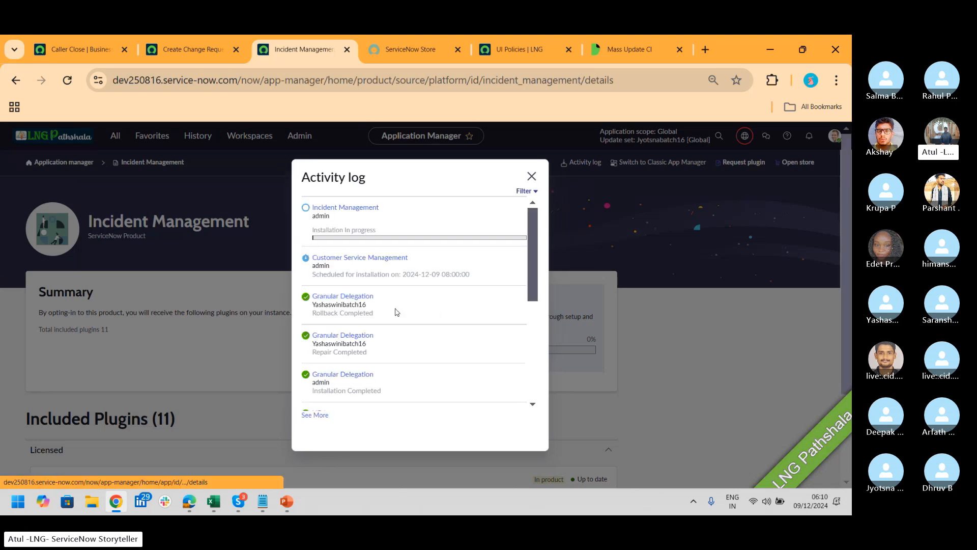
drag(537, 232, 549, 343)
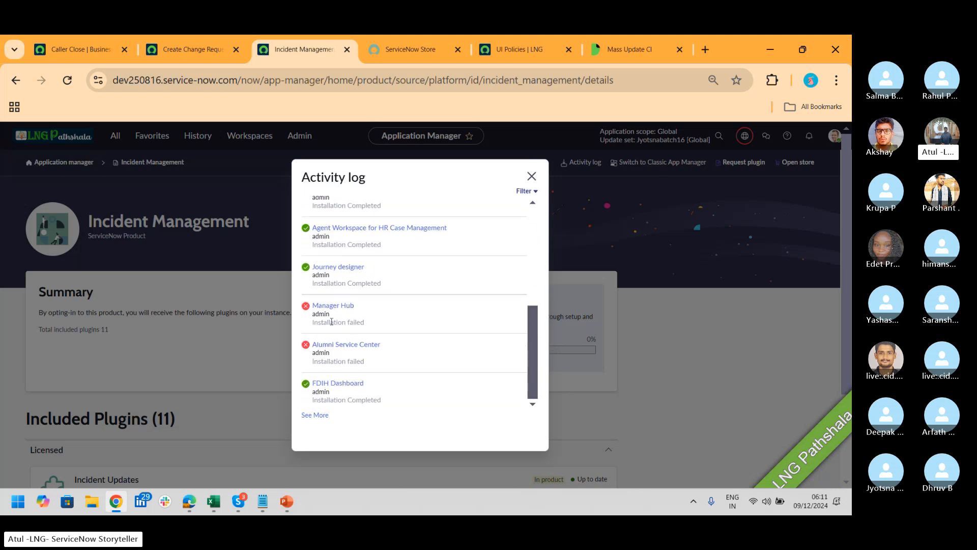
click(532, 176)
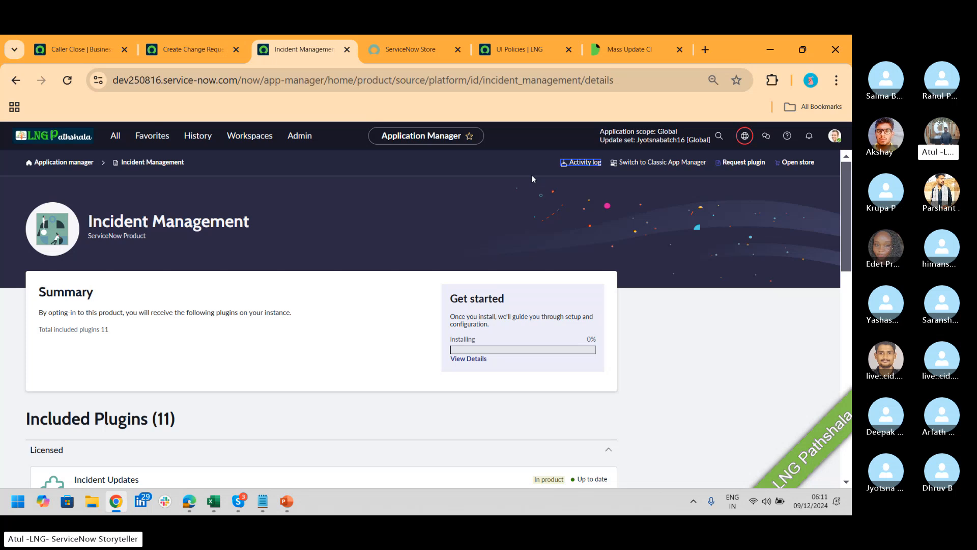
Return to the Application Manager home, browse store apps and Family plugins, then bring the Skype call forward
key(alt+Tab)
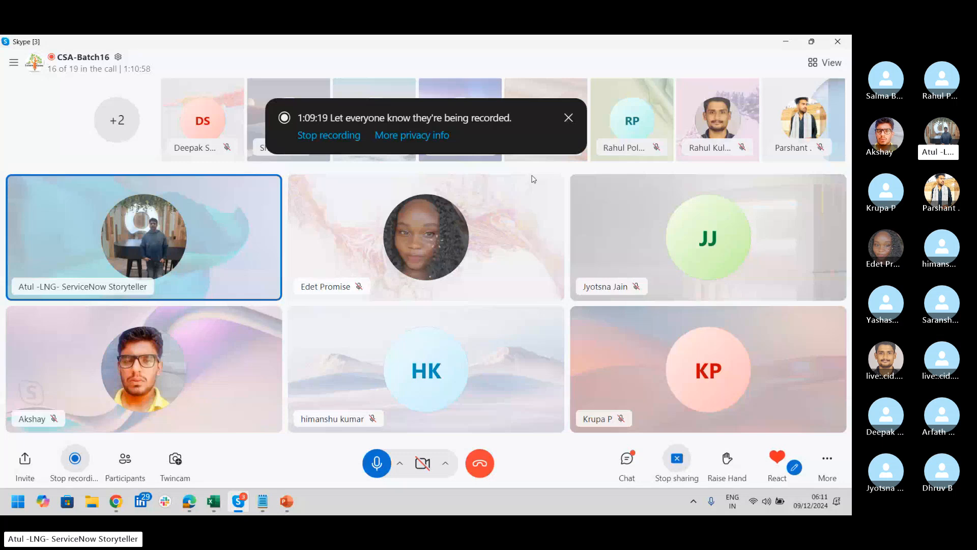
key(alt+Tab)
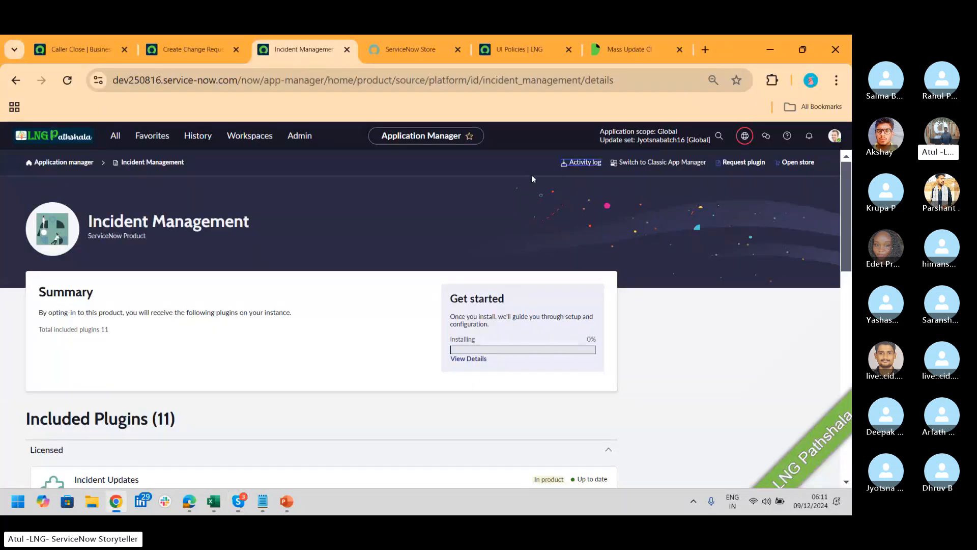
click(72, 163)
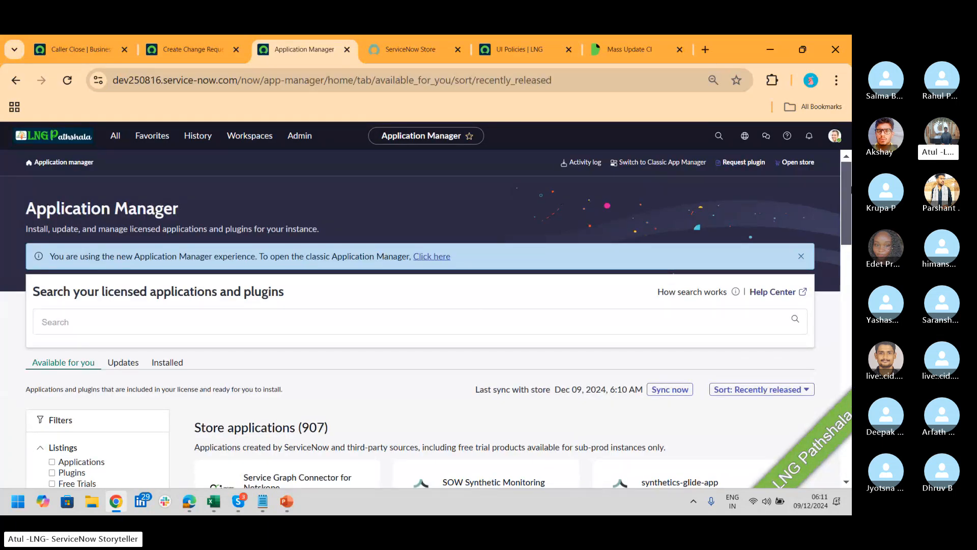
scroll(848, 191, down, 1)
scroll(842, 224, down, 2)
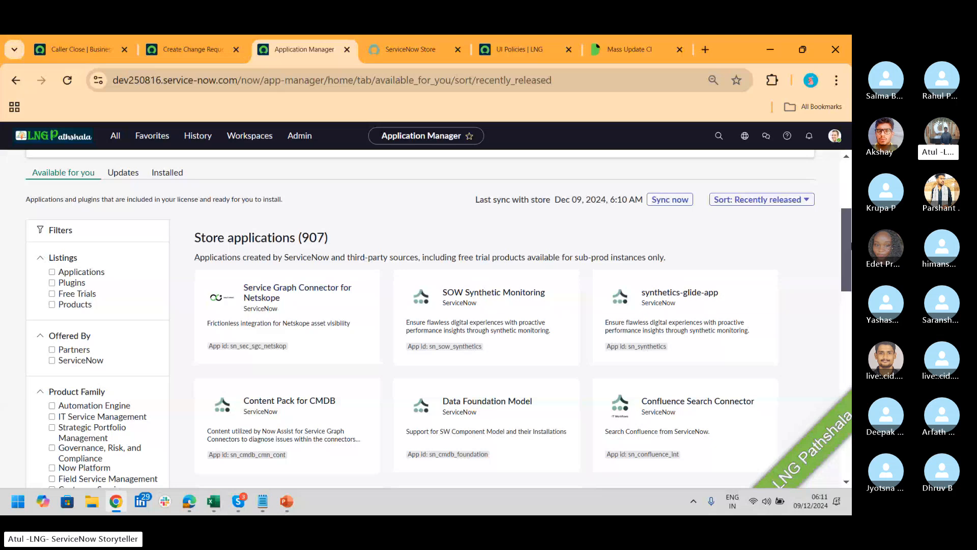
scroll(848, 226, down, 5)
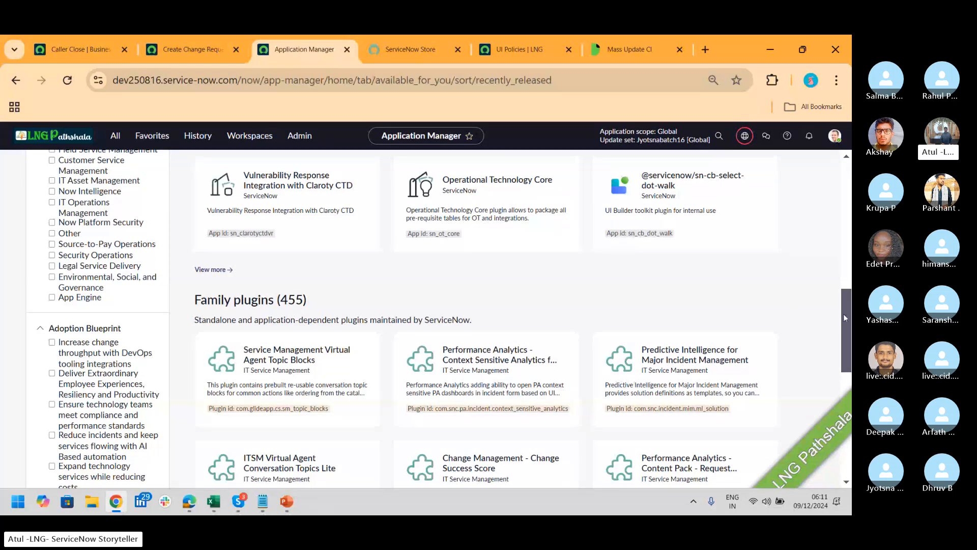
scroll(309, 325, down, 7)
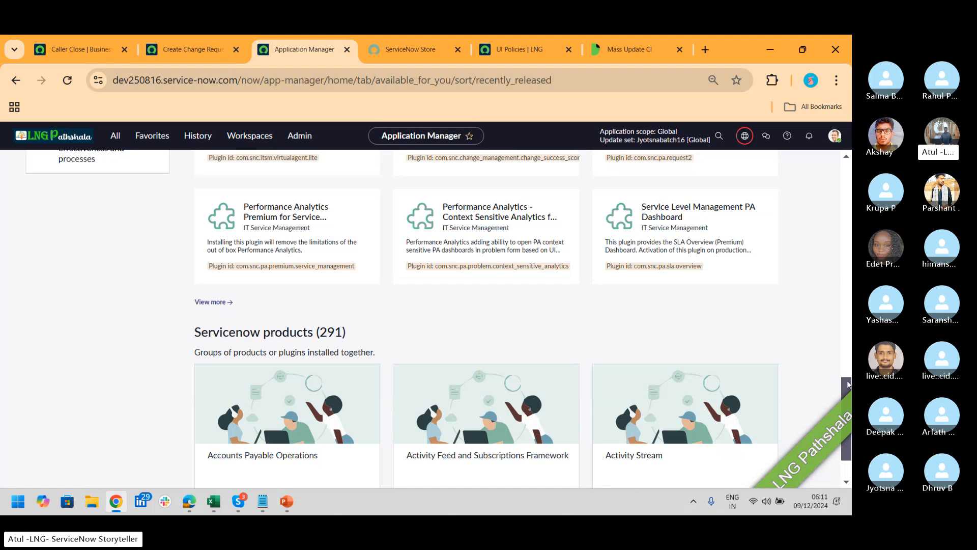
scroll(746, 346, down, 1)
scroll(439, 316, up, 4)
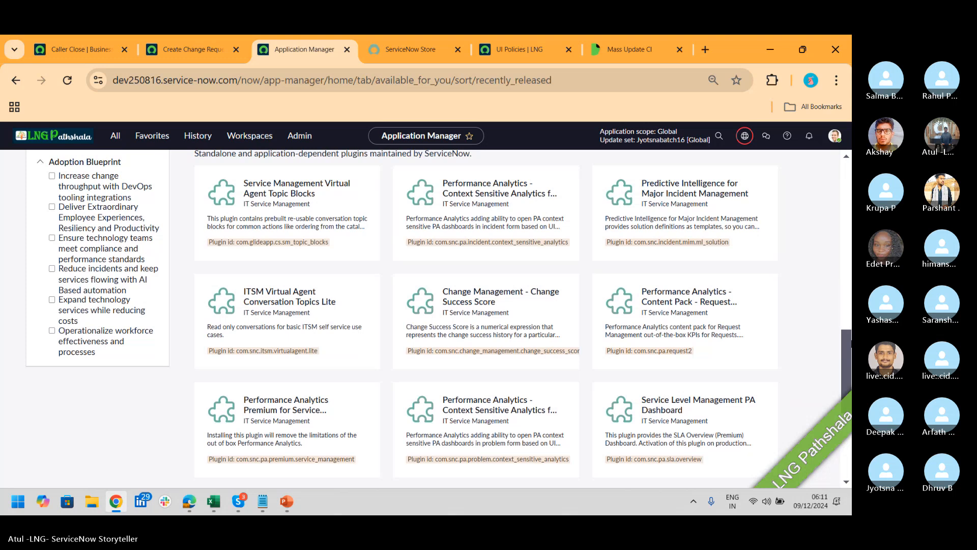
drag(851, 340, 850, 335)
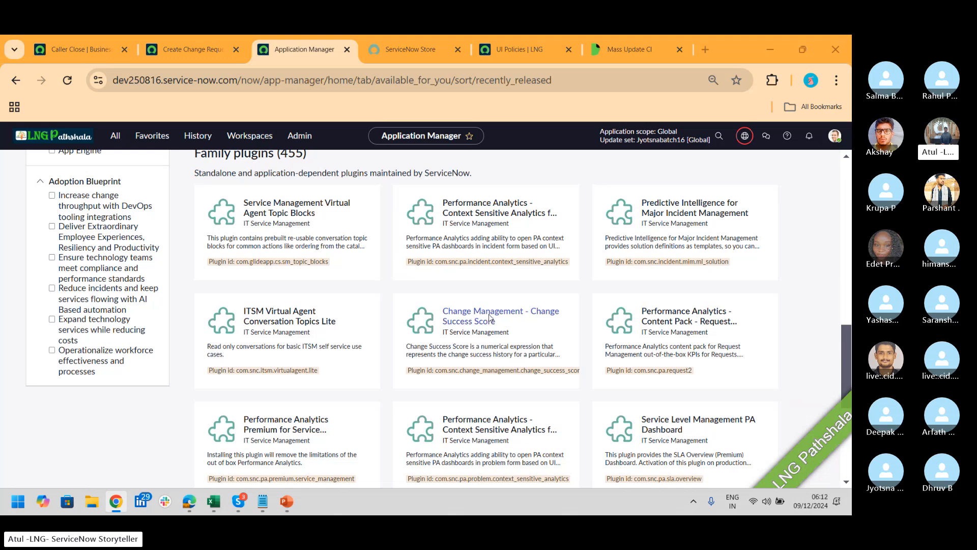
key(alt+Tab)
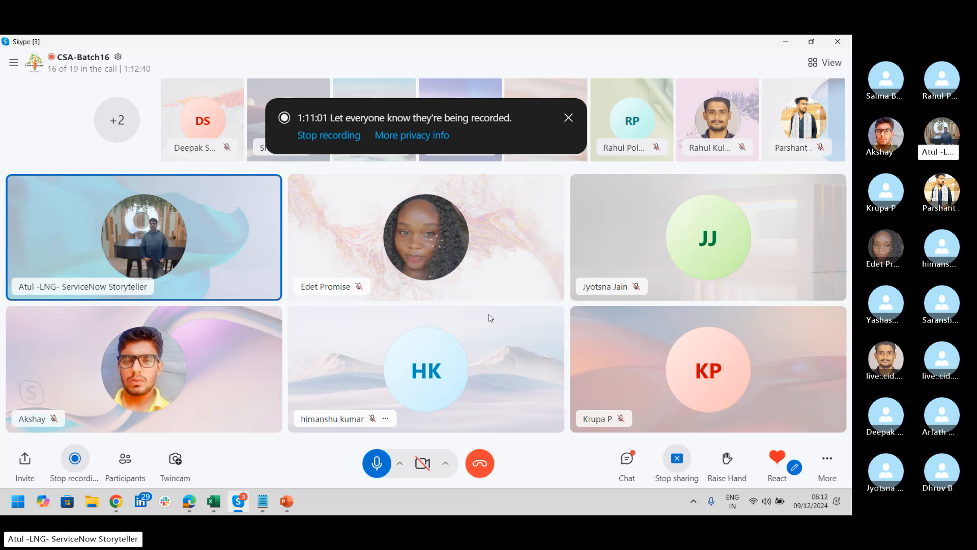
Switch from Skype back to the ServiceNow Application Manager in Chrome
key(alt+Tab)
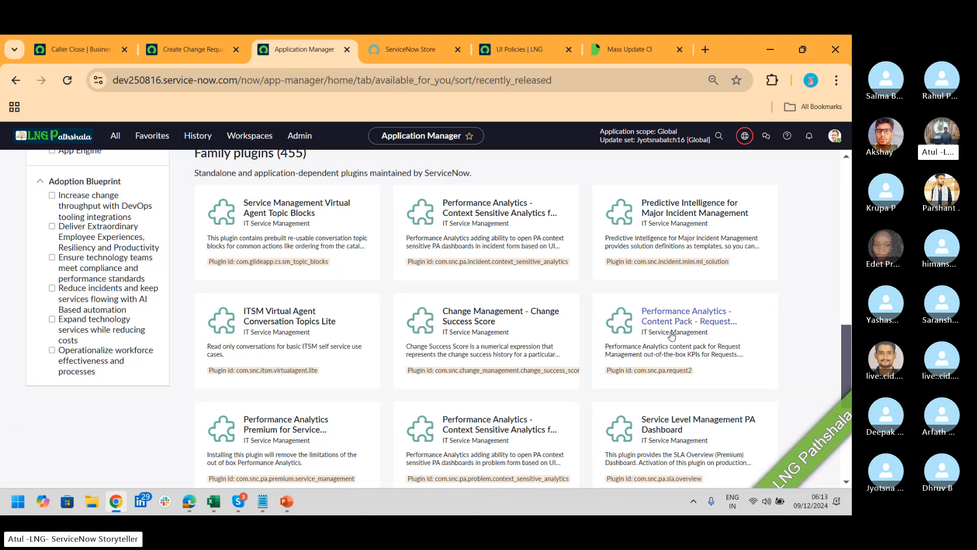
Expand the Family plugins into the full paged list and pick a larger records-per-page value
drag(849, 357, 850, 318)
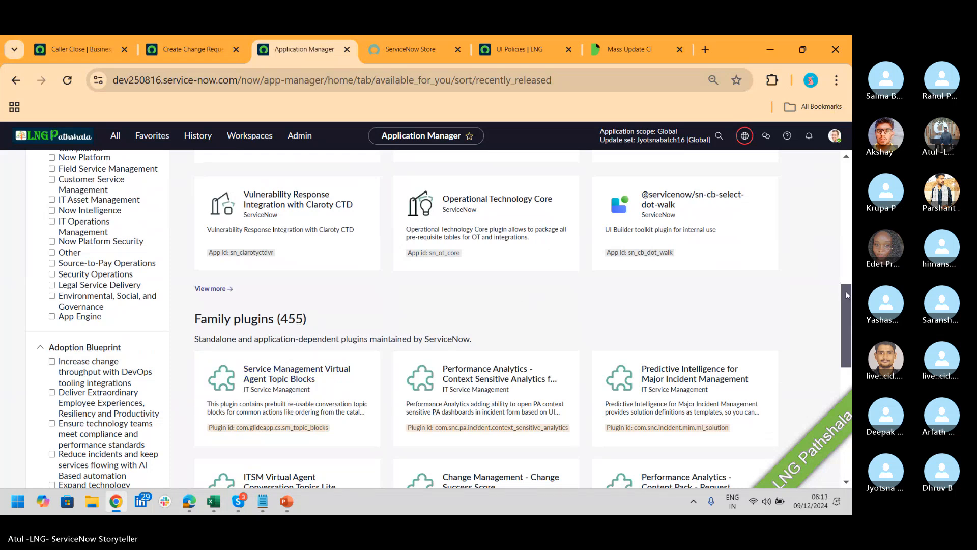
drag(847, 294, 803, 375)
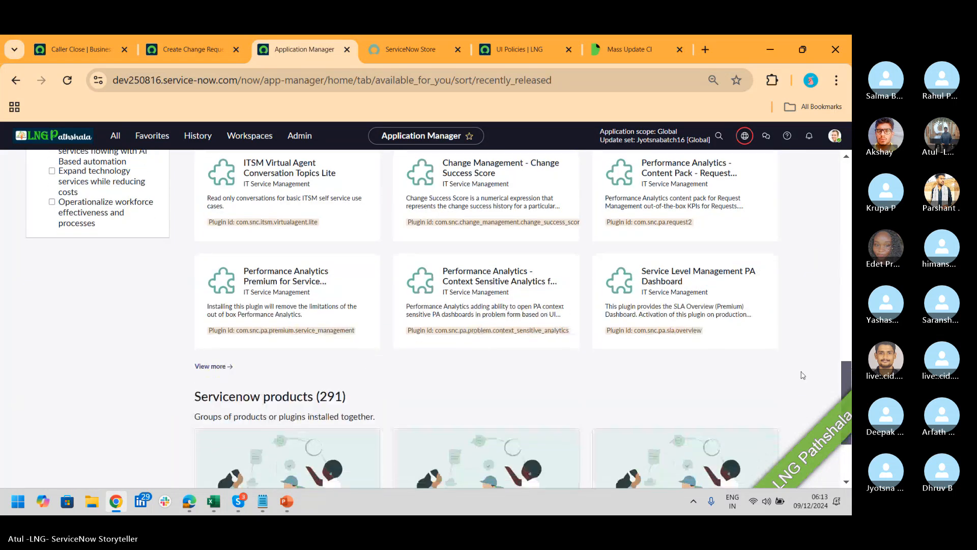
click(209, 366)
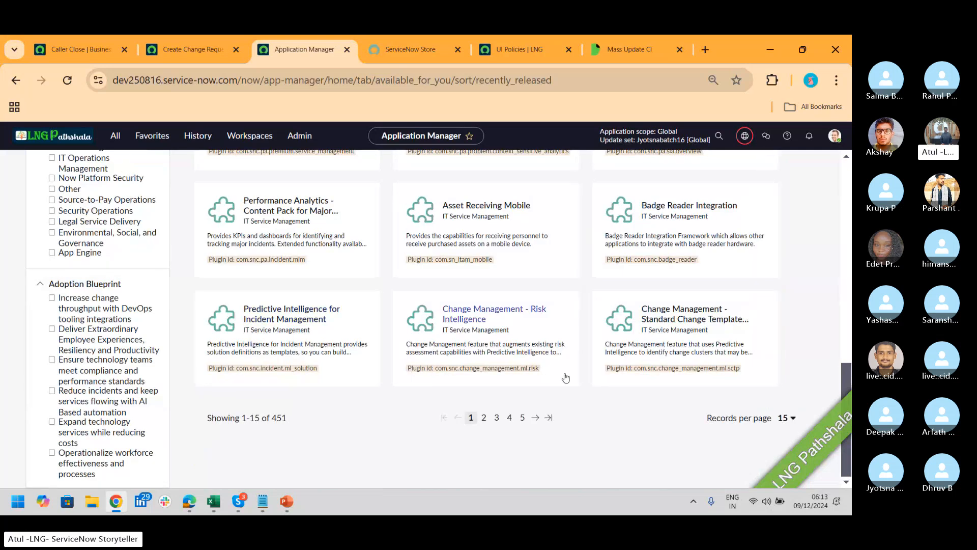
click(796, 420)
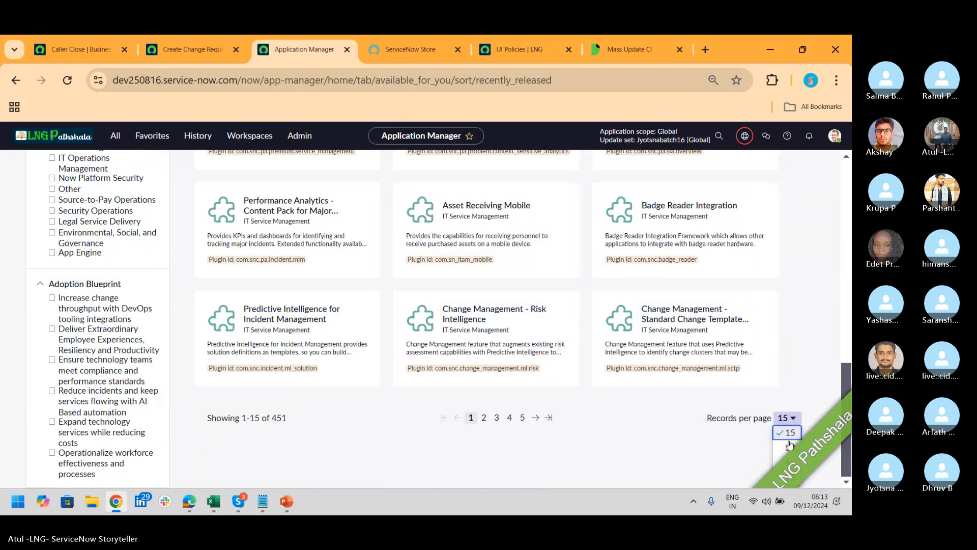
click(787, 481)
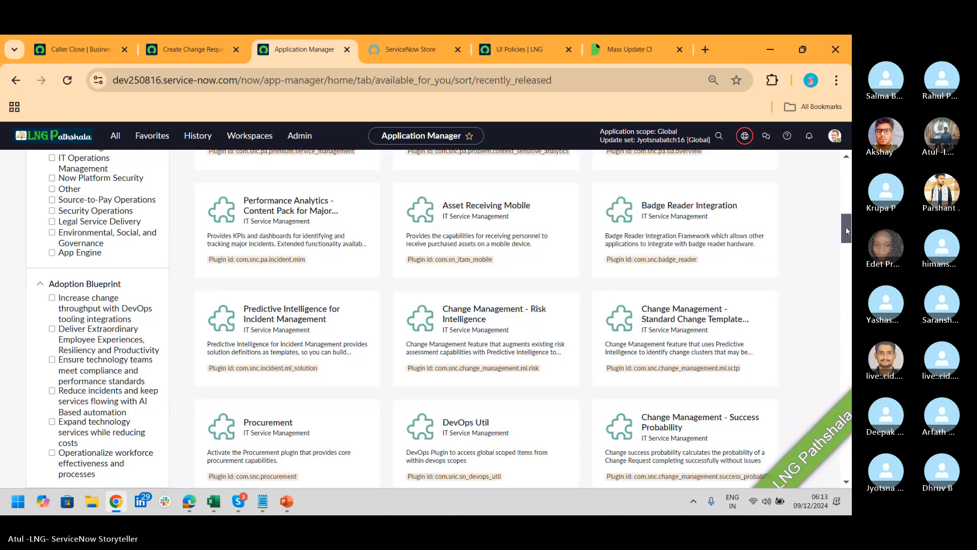
drag(845, 227, 842, 170)
Search the Application Manager for 'Foundation' and scroll through the results
click(63, 325)
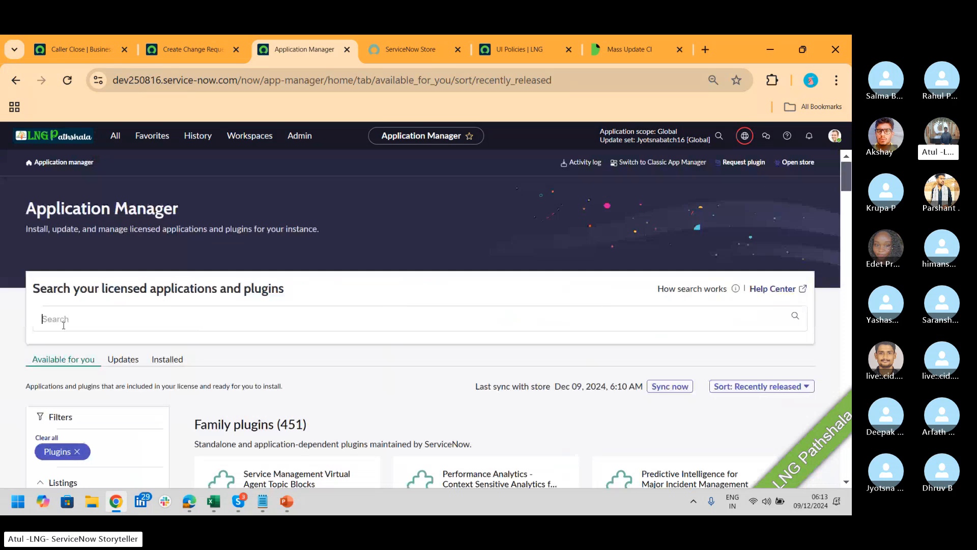
text(Found)
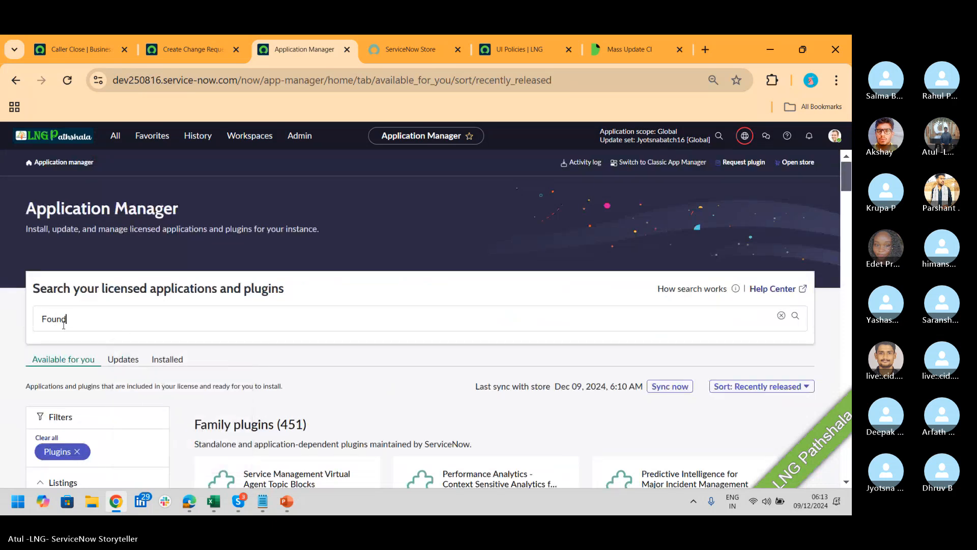
text(ation)
key(Return)
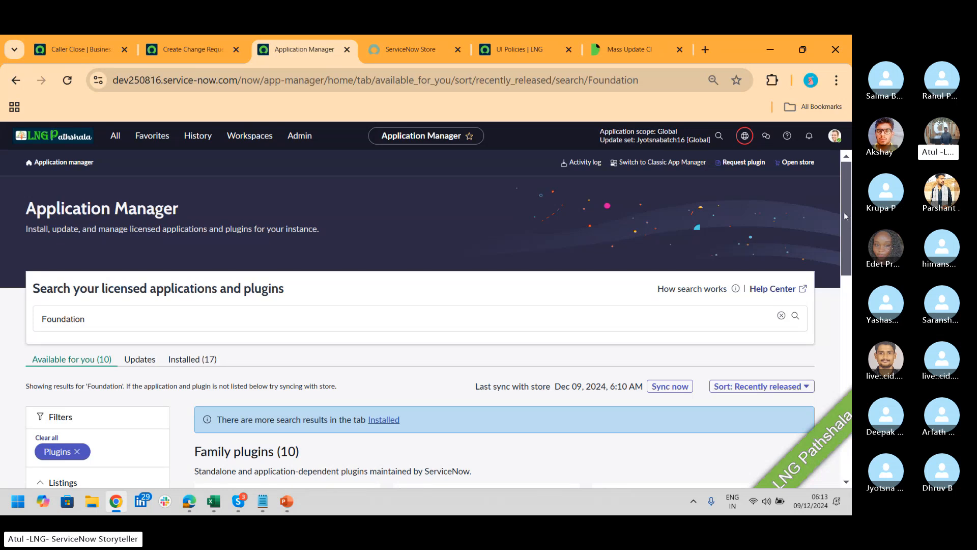
drag(843, 211, 850, 349)
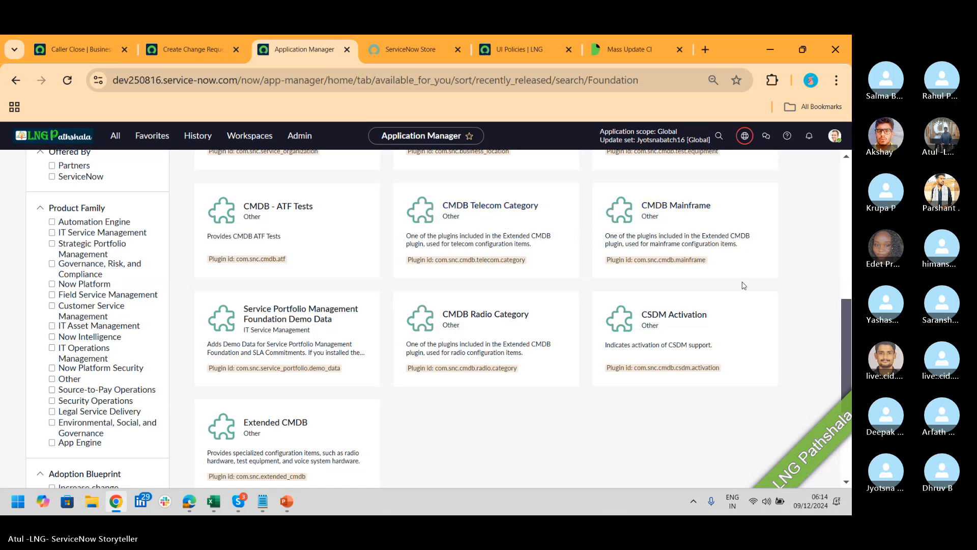
drag(850, 318, 850, 282)
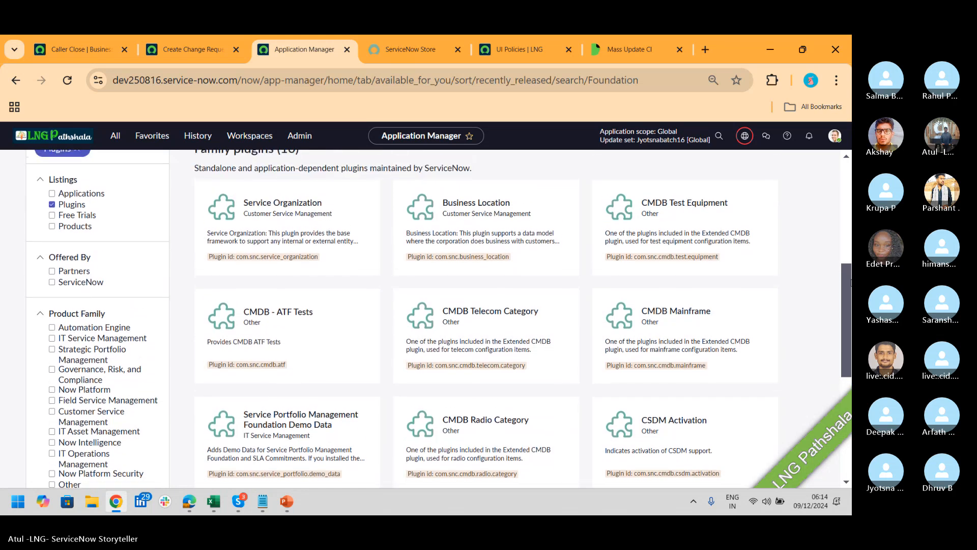
scroll(400, 254, up, 3)
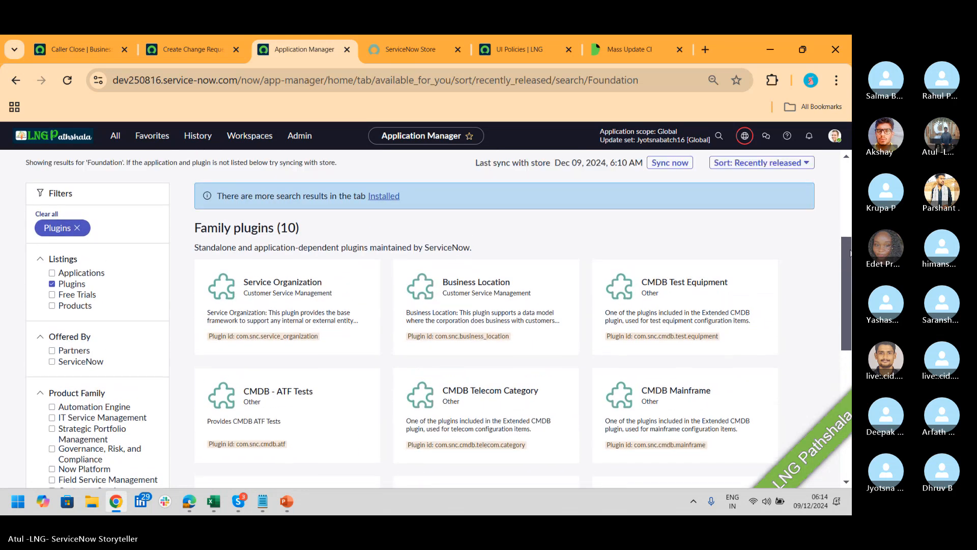
Show the 17 installed Foundation plugins on the Installed tab and scroll through them
click(189, 194)
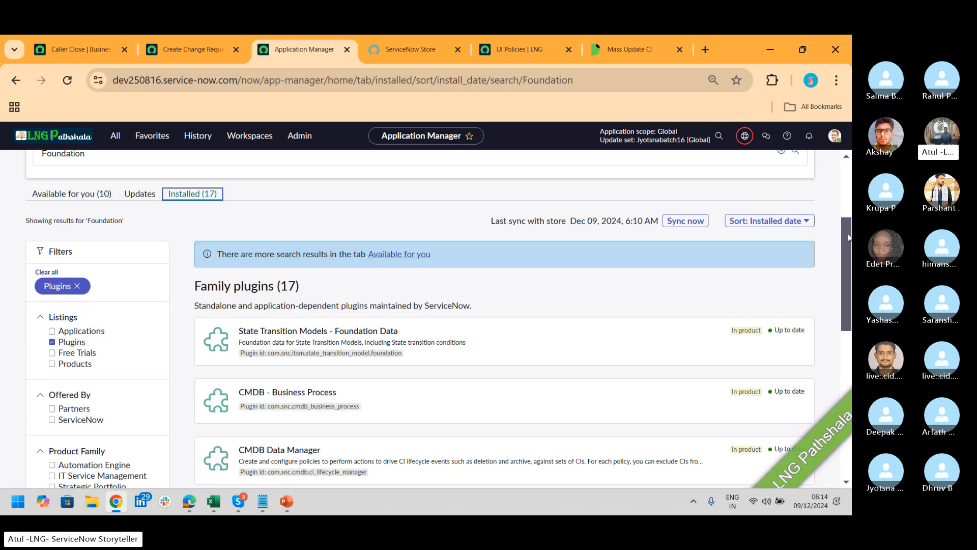
drag(848, 233, 847, 282)
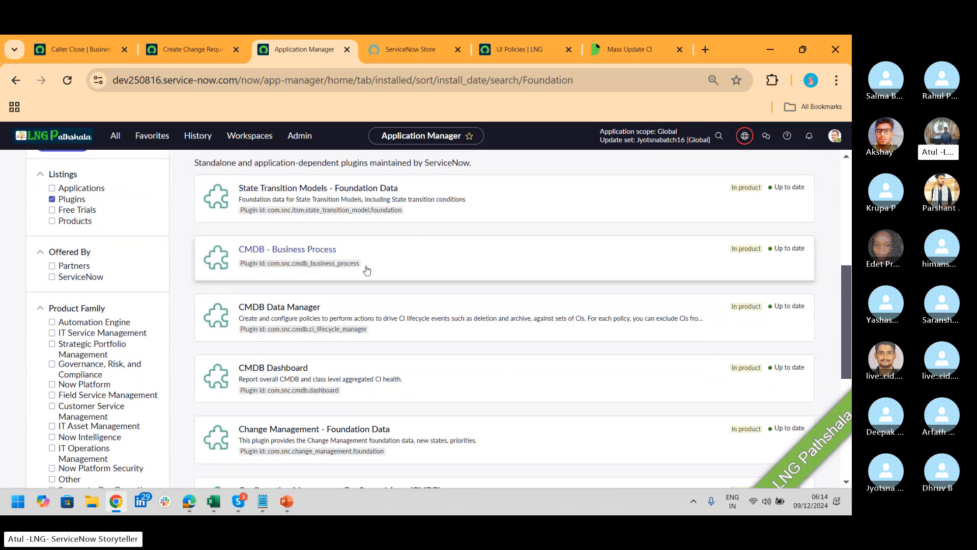
scroll(839, 305, down, 4)
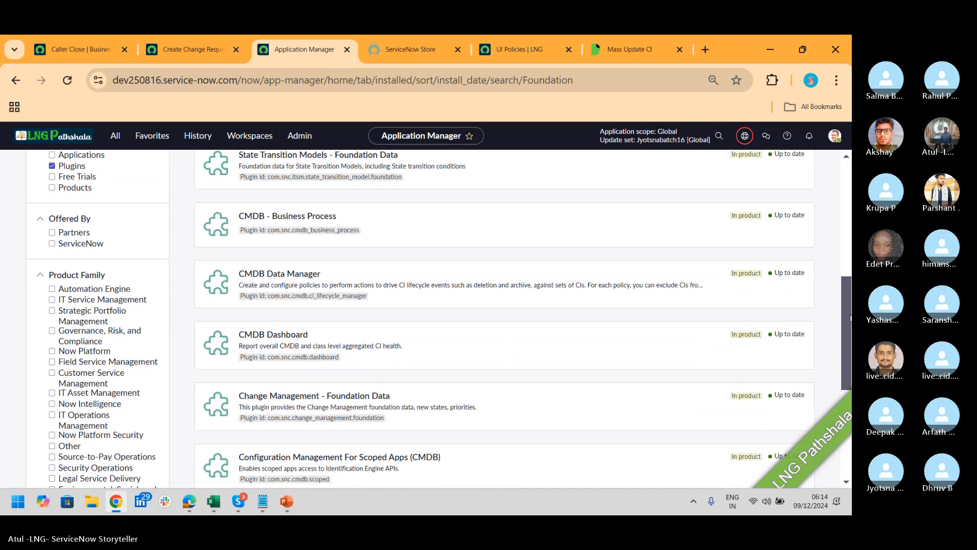
scroll(504, 315, down, 1)
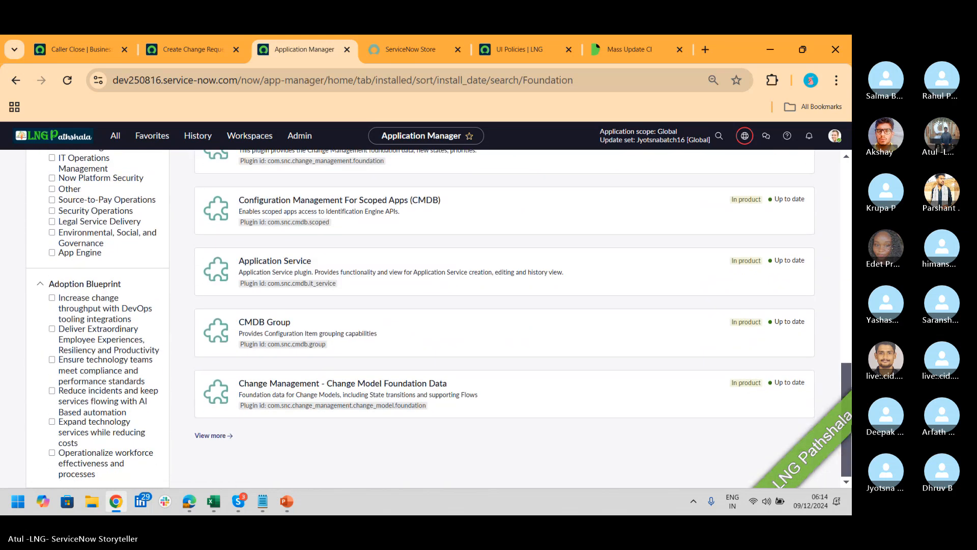
scroll(504, 316, up, 10)
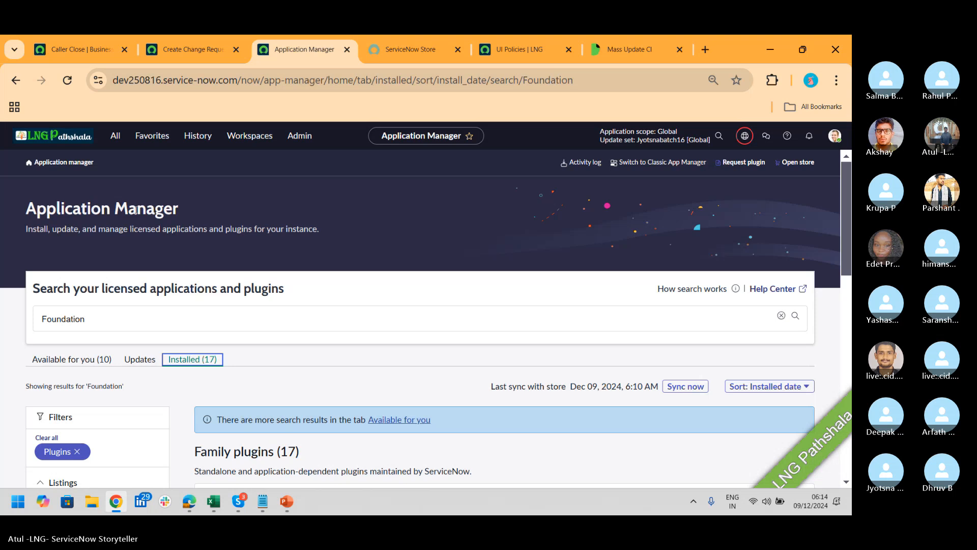
click(580, 162)
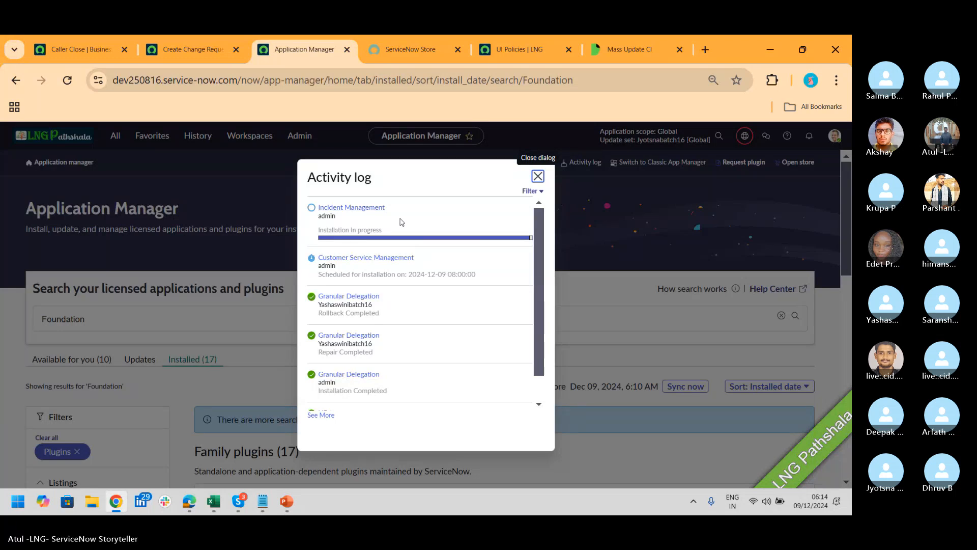
key(alt+Tab)
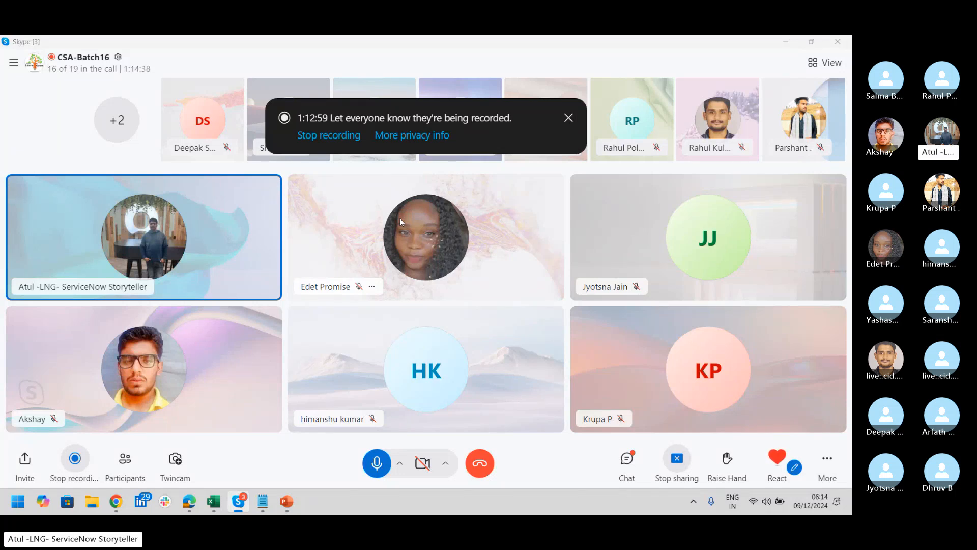
key(alt+Tab)
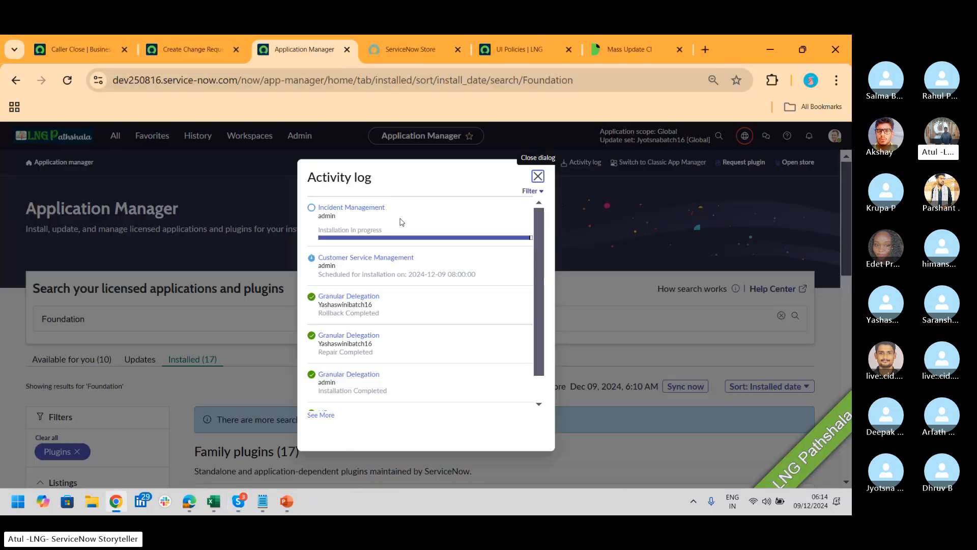
click(538, 177)
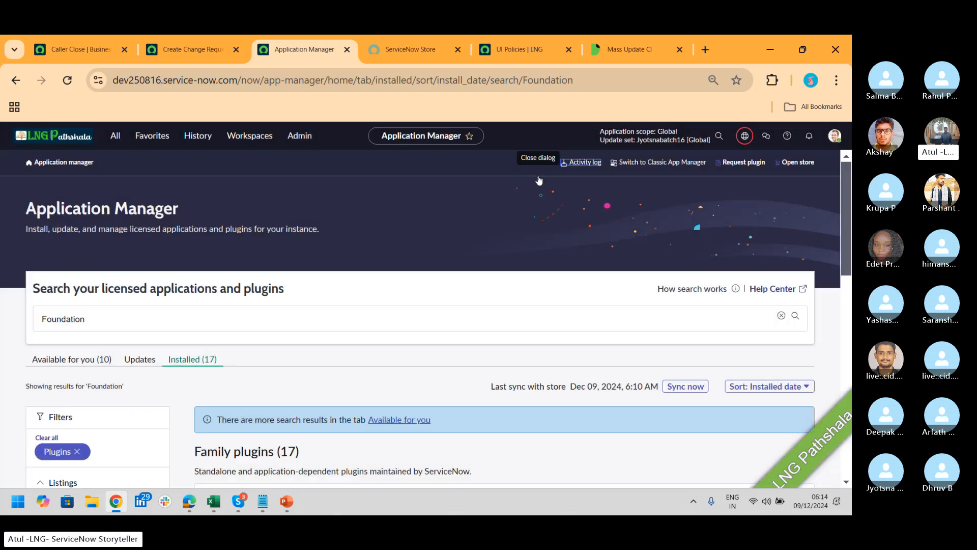
Go to Admin Home, then open the 123 'Needs update' entitled apps in Application Manager
click(252, 136)
click(299, 137)
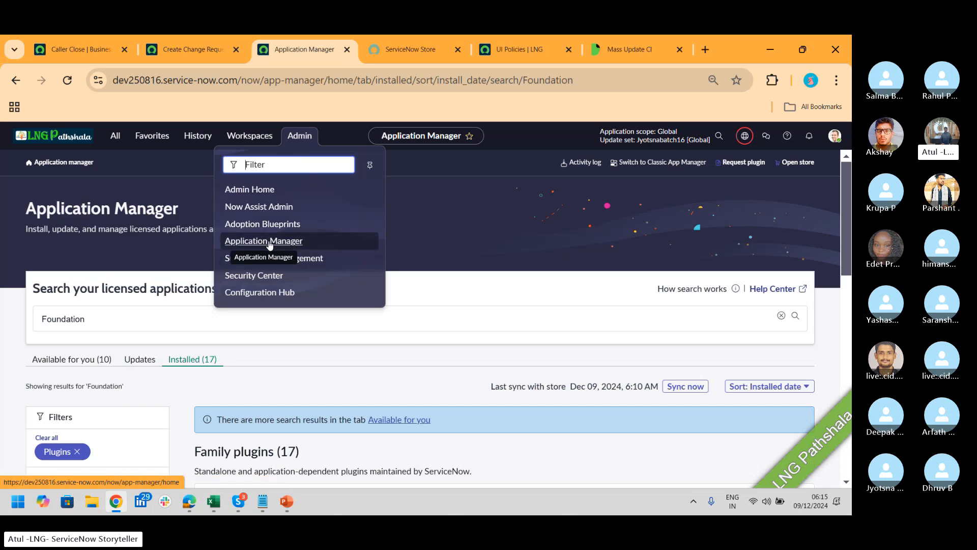
click(254, 191)
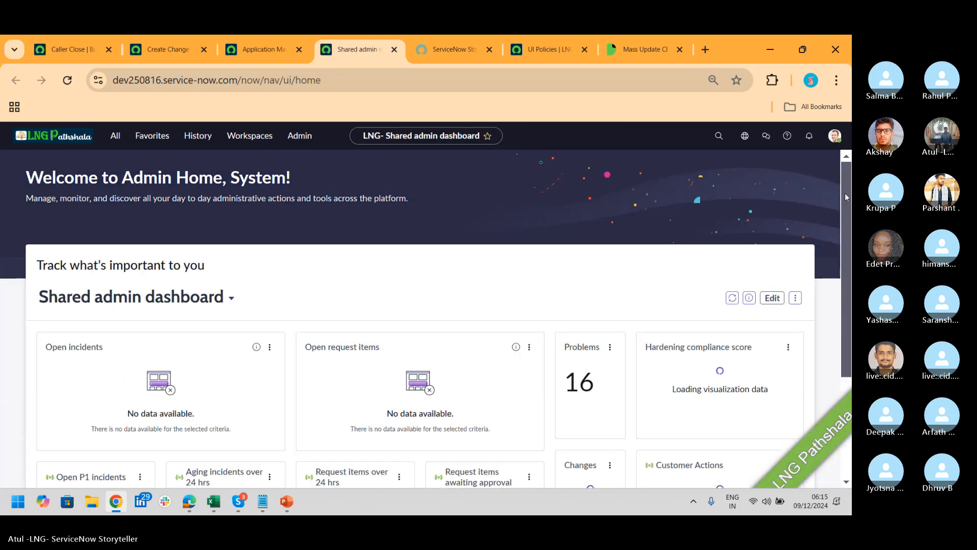
drag(845, 197, 852, 371)
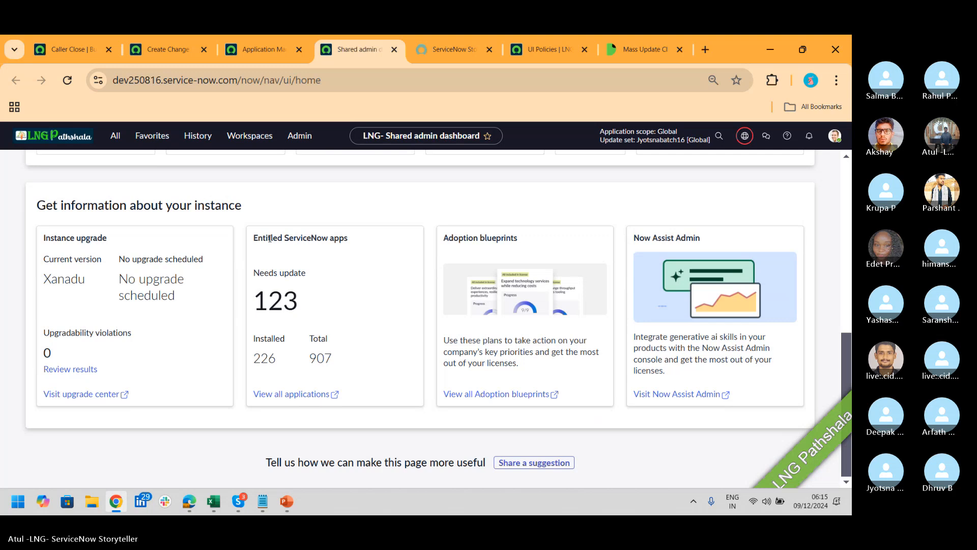
click(285, 301)
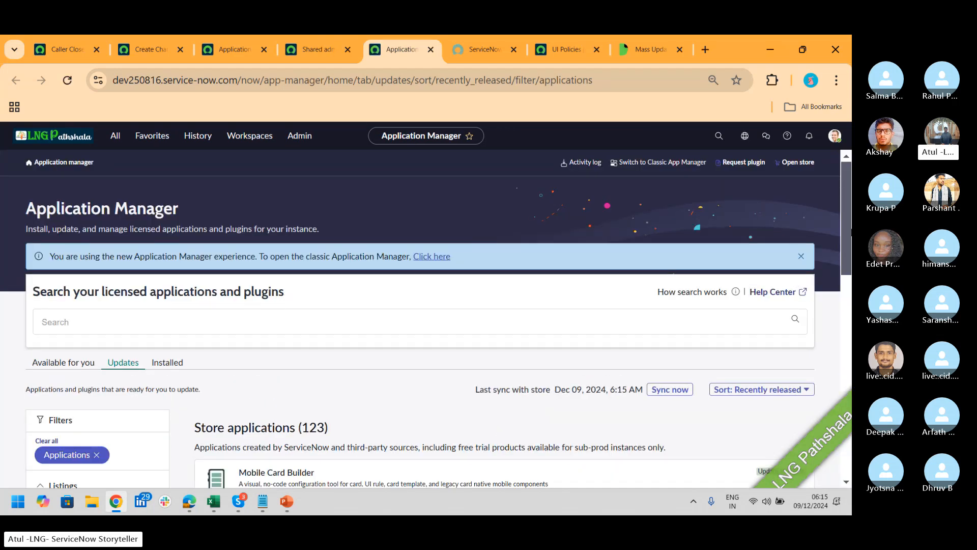
Open the Mobile Card Builder details from the updates list
scroll(849, 246, down, 2)
drag(849, 246, 849, 264)
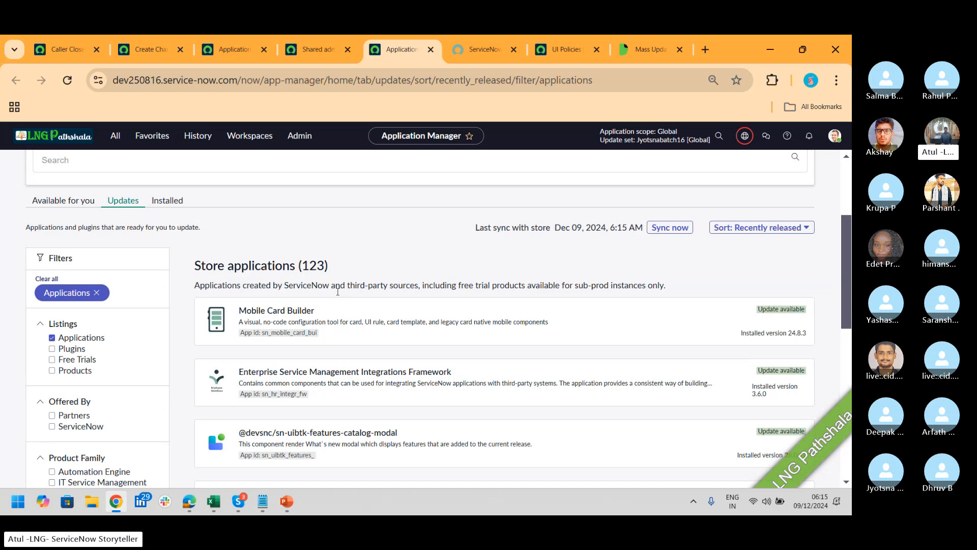
click(270, 311)
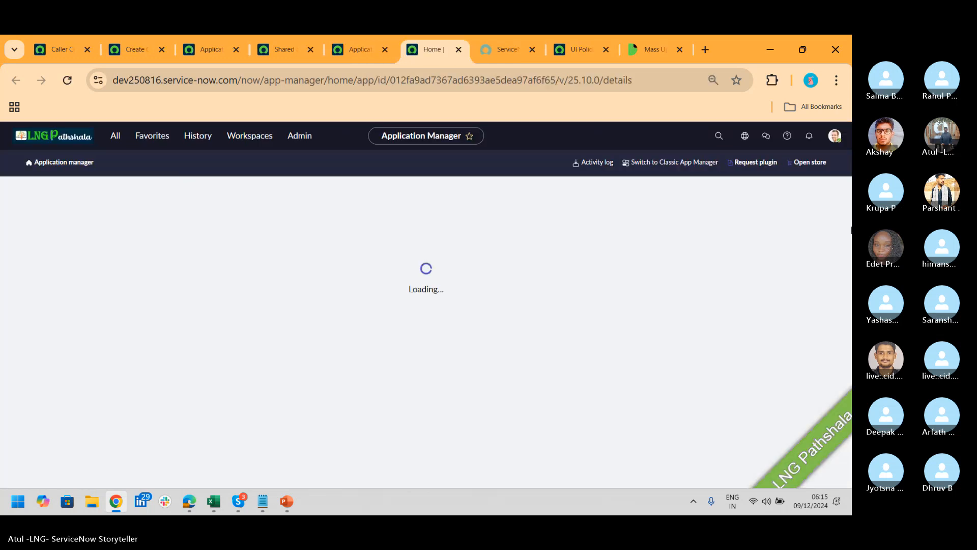
Install the Mobile Card Builder 25.10.0 update now and return to the Updates tab
scroll(844, 219, down, 2)
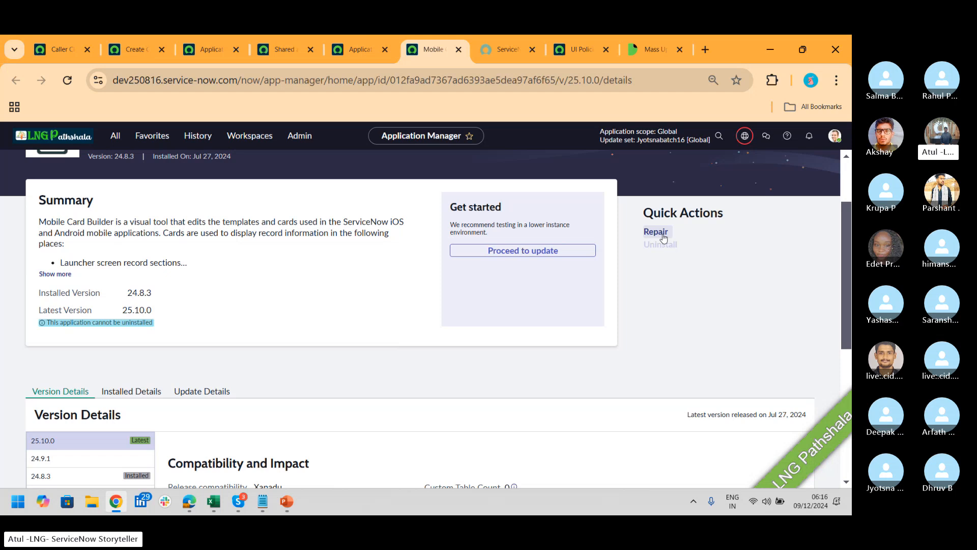
click(539, 251)
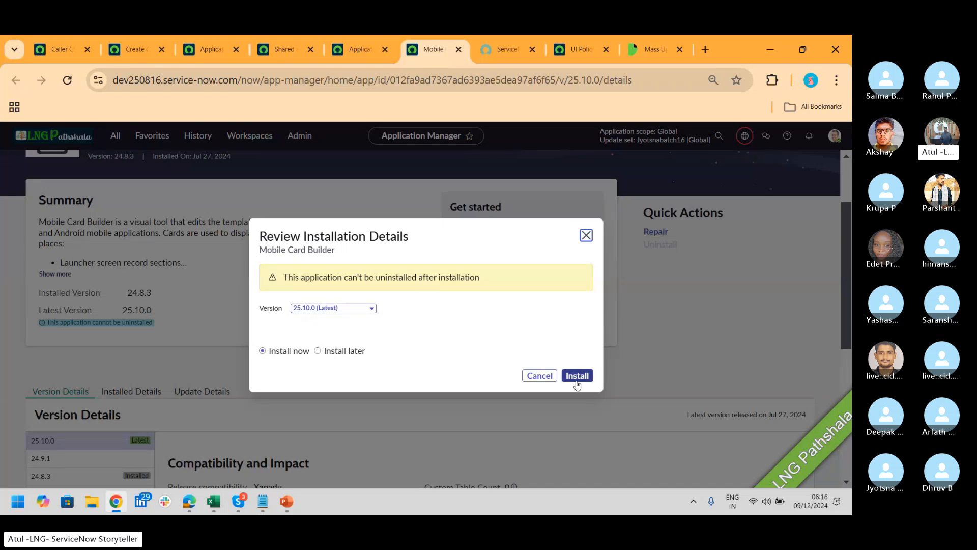
drag(304, 277, 515, 282)
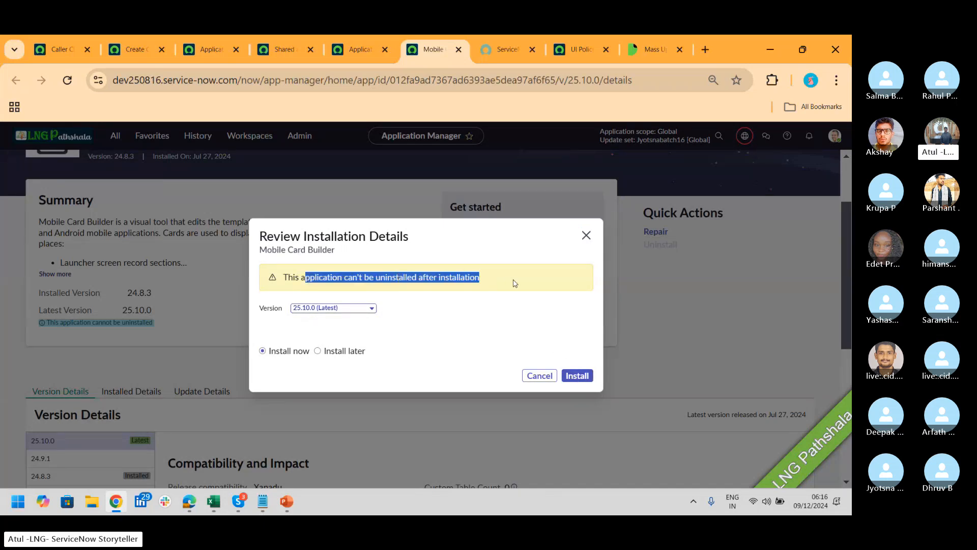
click(577, 381)
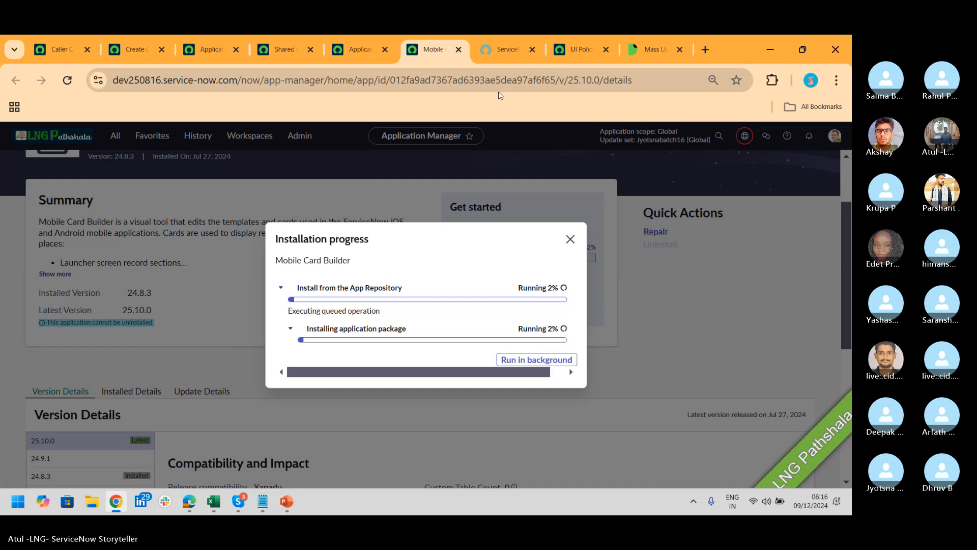
click(366, 51)
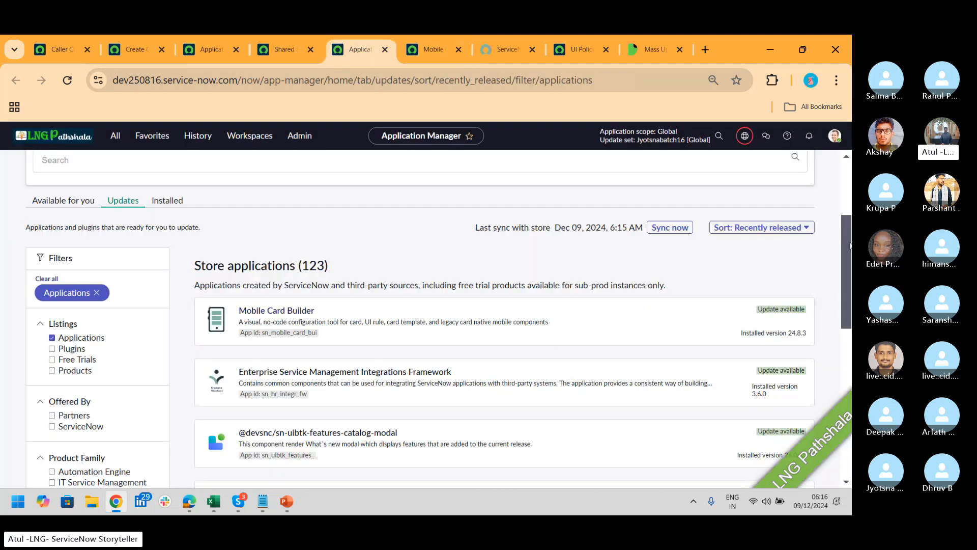
Load more updatable applications at 90 per page, then switch to Skype
drag(849, 244, 848, 385)
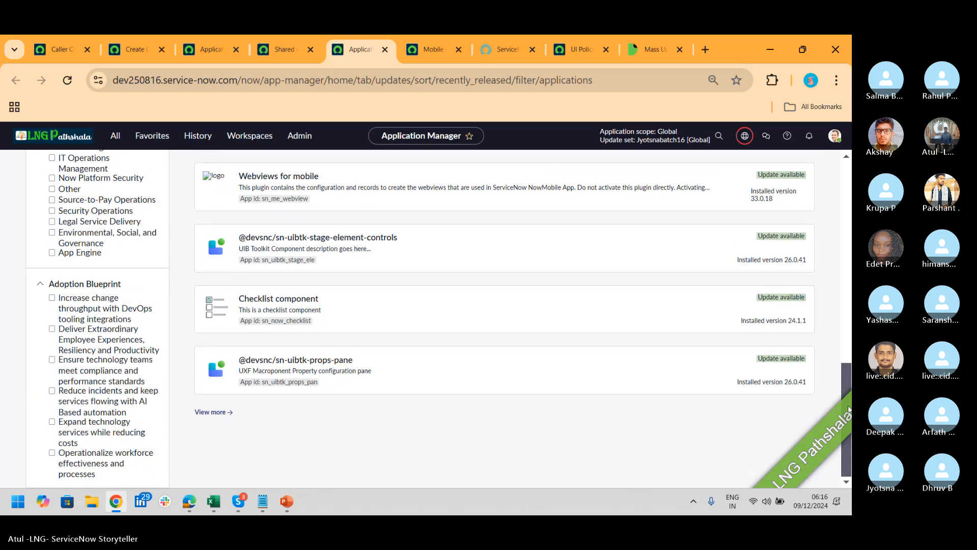
click(212, 411)
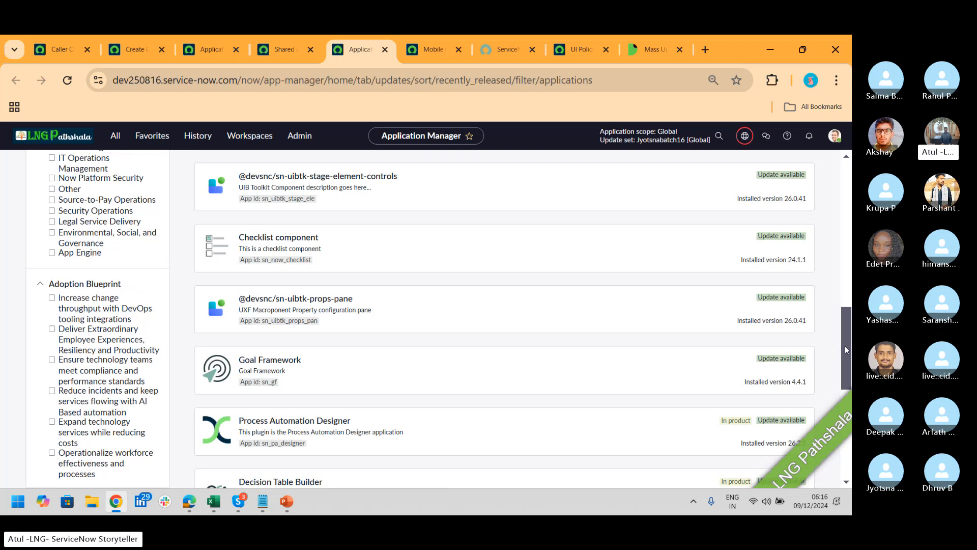
drag(845, 349, 845, 436)
click(786, 437)
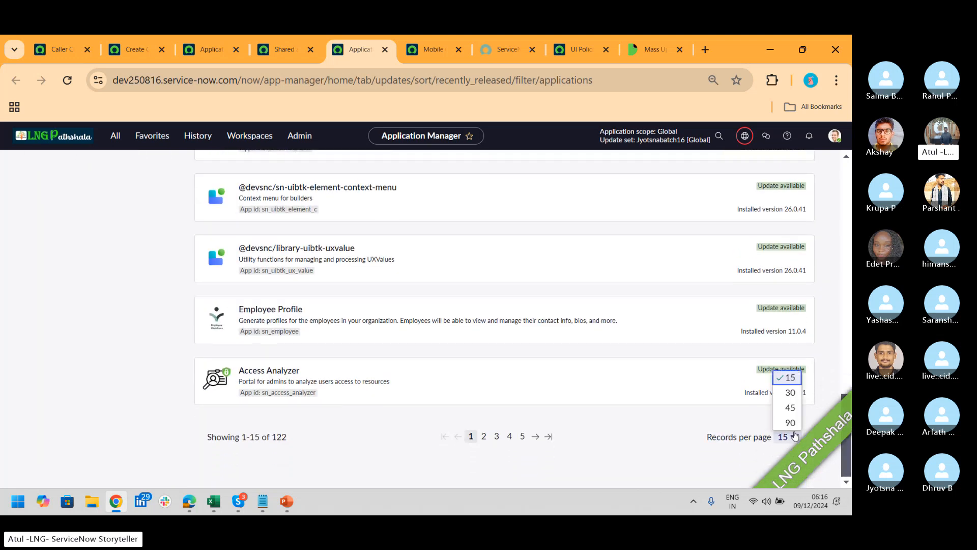
click(790, 422)
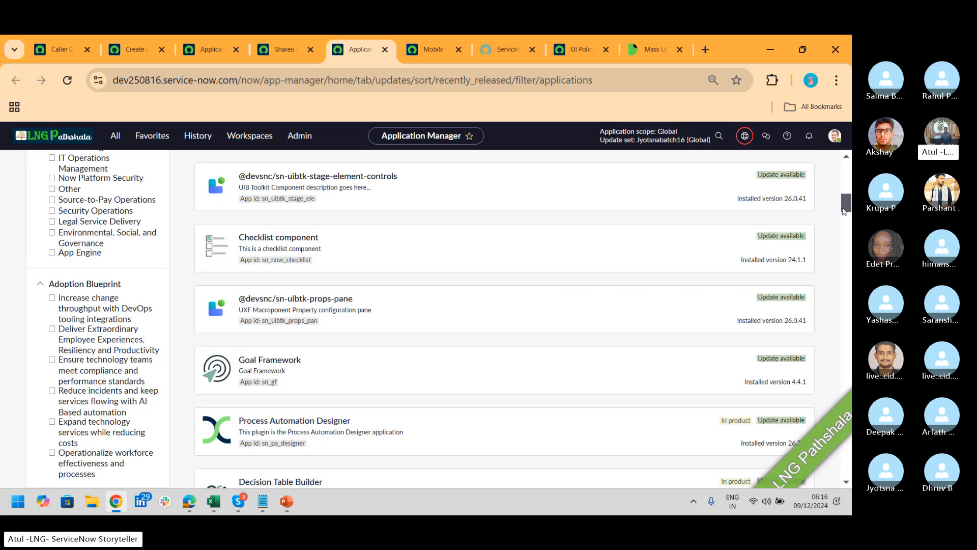
drag(844, 206, 848, 487)
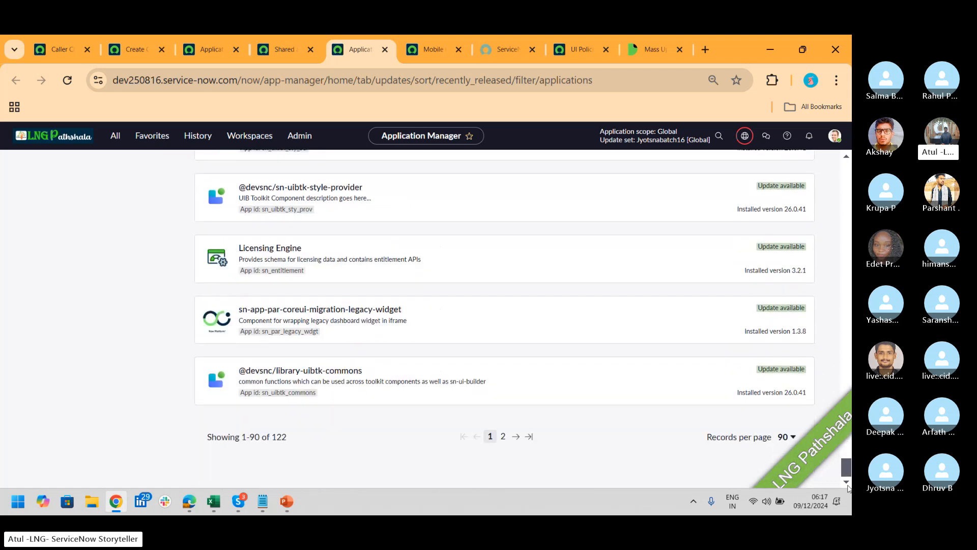
key(alt+Tab)
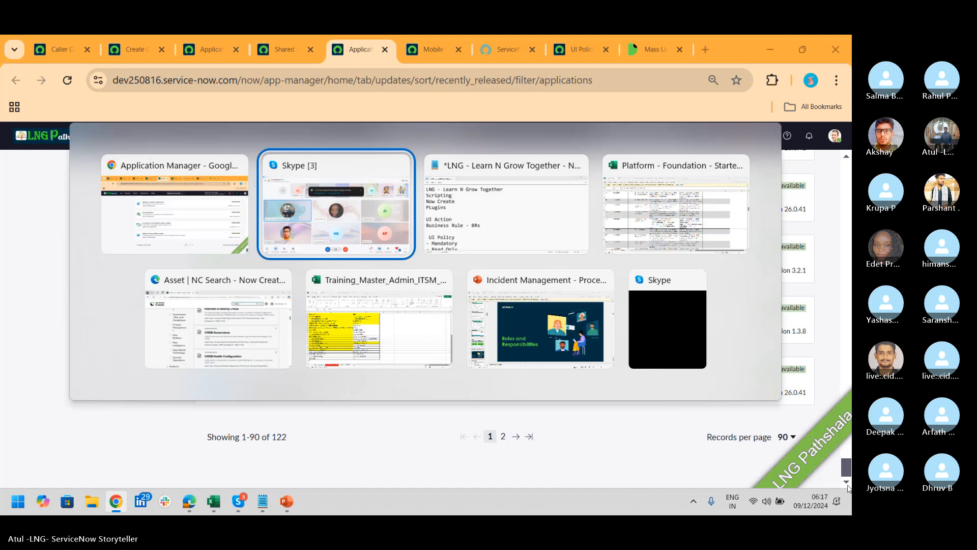